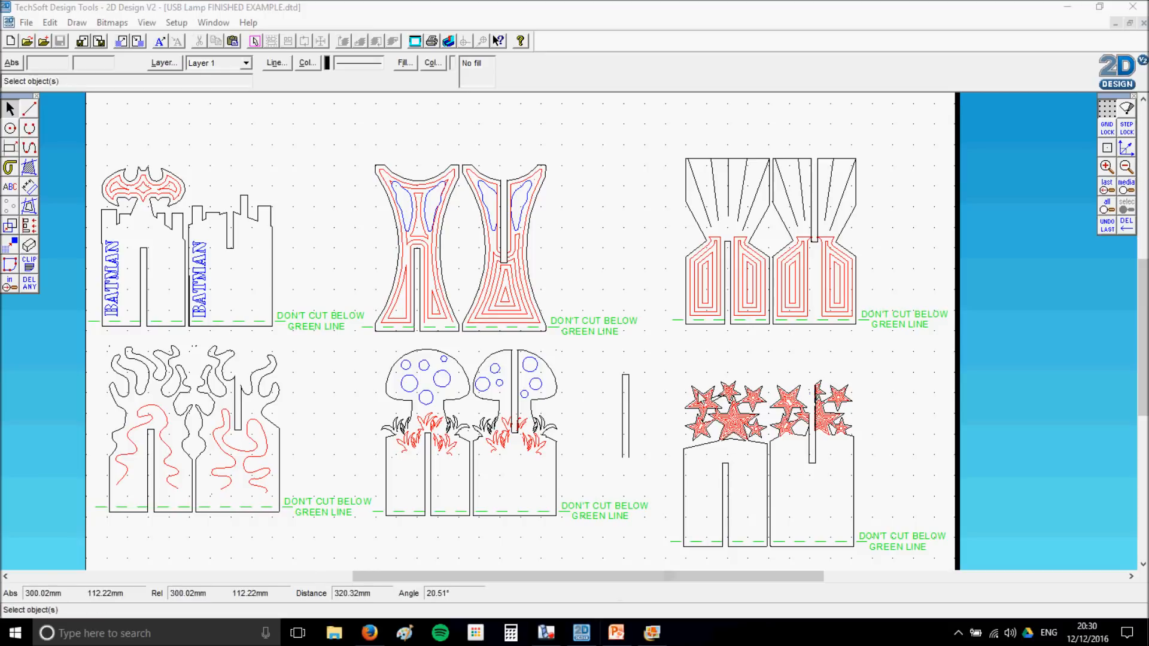
- Delete the stray narrow slot outline between the mushroom and star lamp designs
drag(601, 364, 658, 480)
key(Delete)
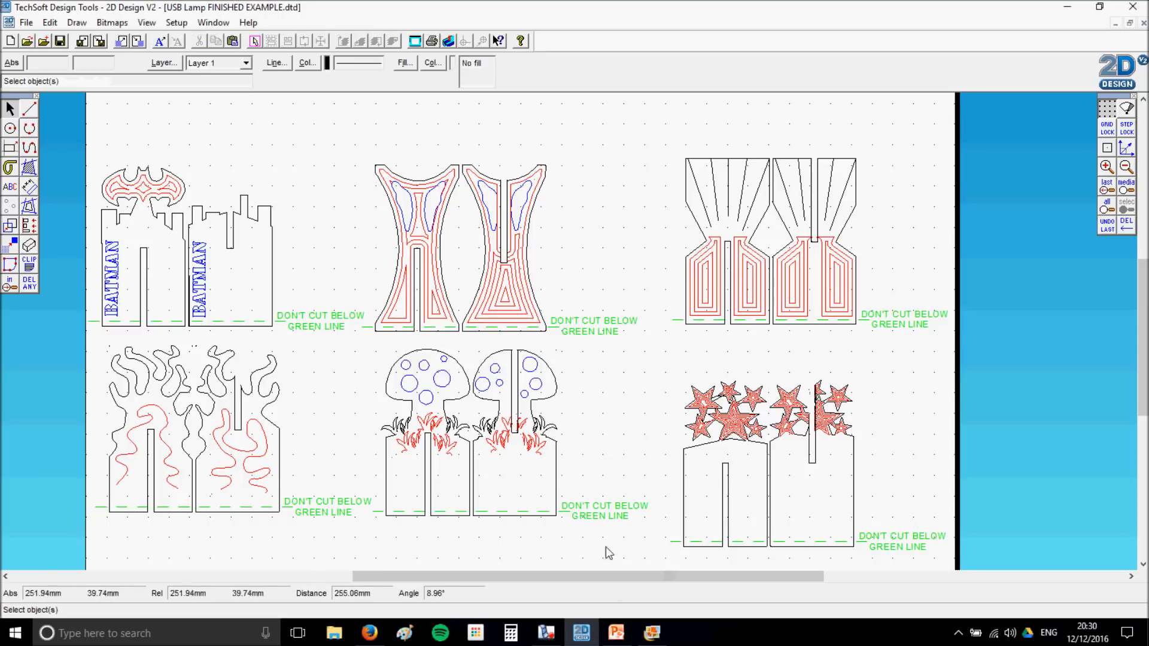
- Switch to the PowerPoint presentation and start the slide show from the star lamp slide
click(627, 643)
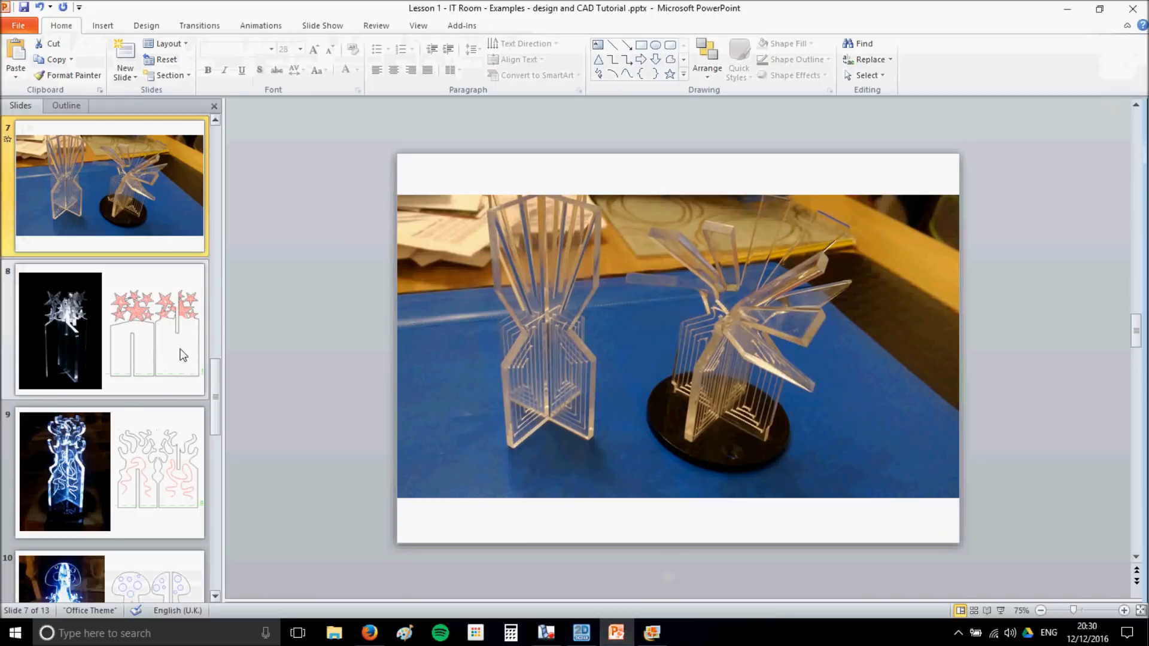
click(113, 326)
key(shift+F5)
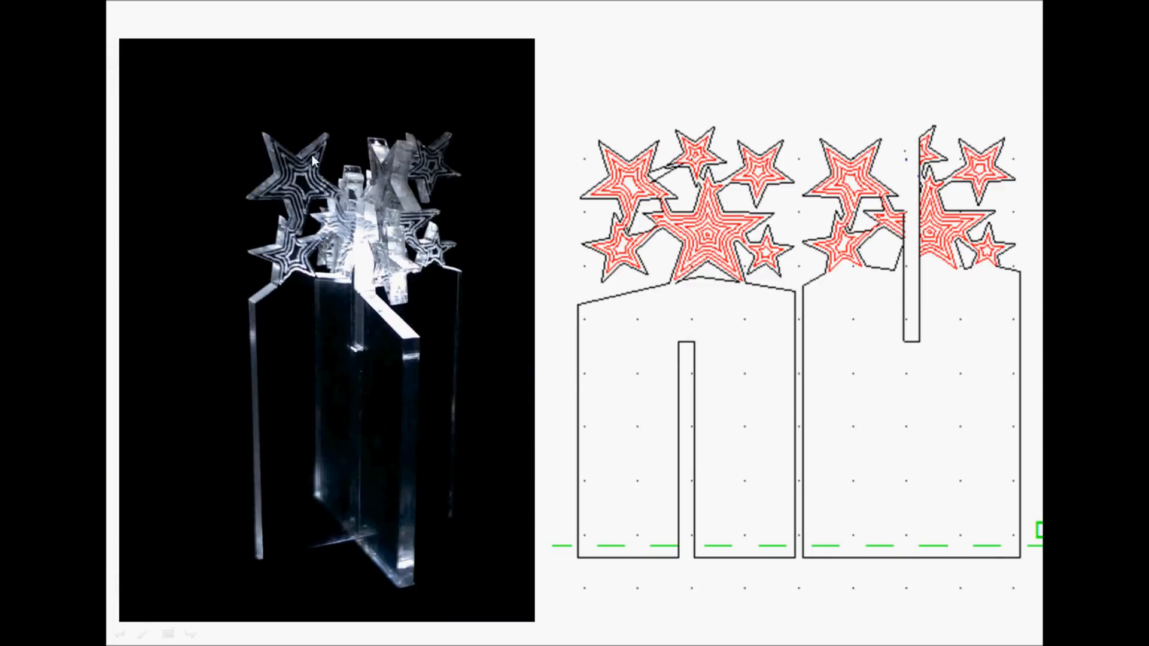
- Step through the remaining lamp example slides, comparing each photo with its drawing, and exit the slide show at the end
click(530, 387)
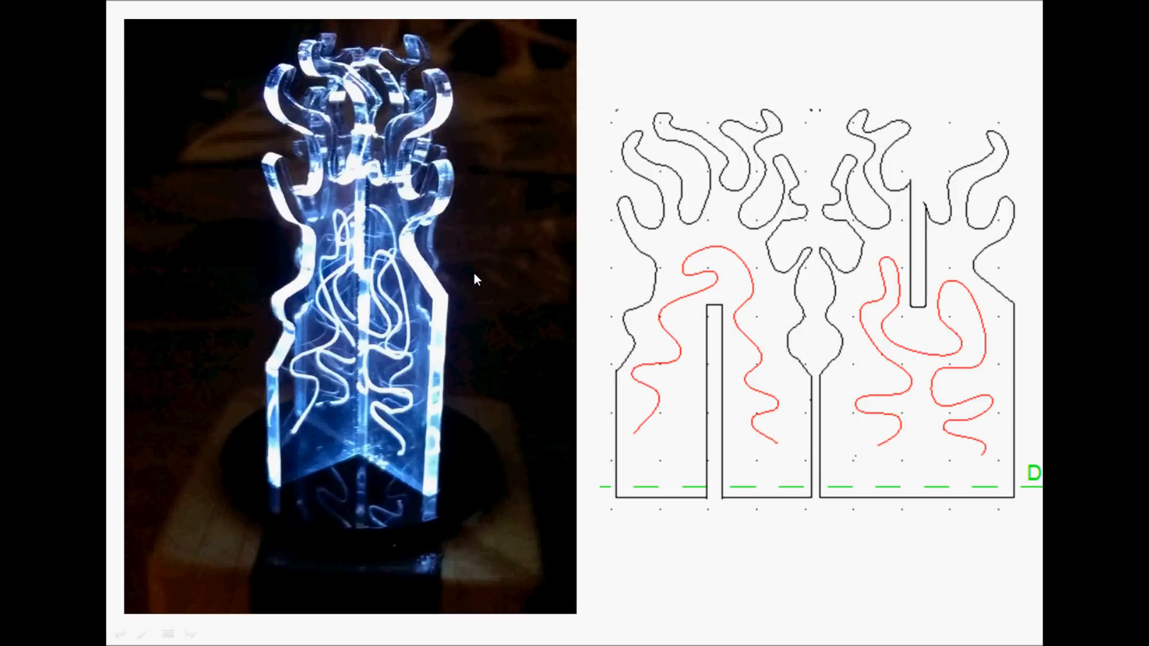
click(621, 318)
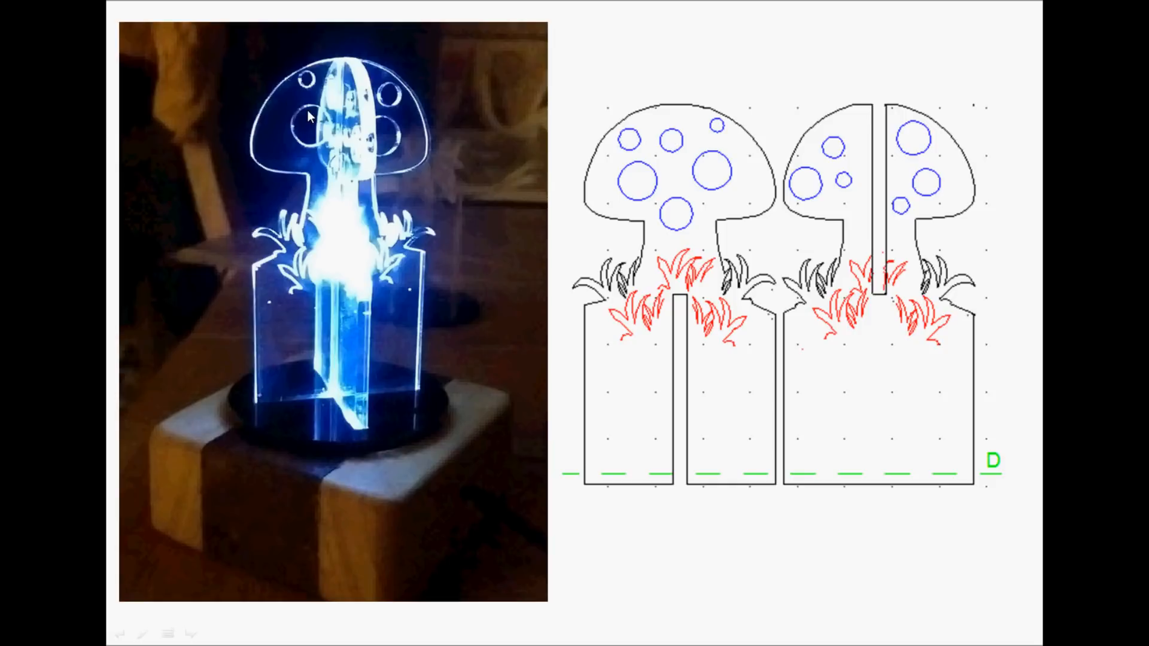
click(736, 262)
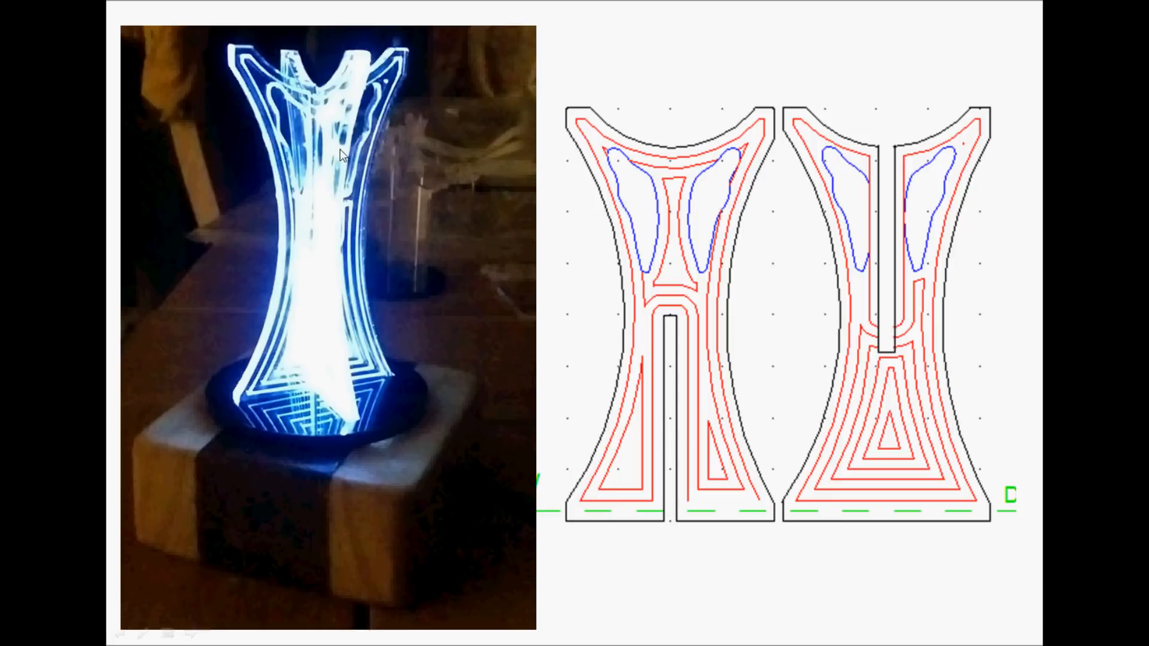
click(666, 282)
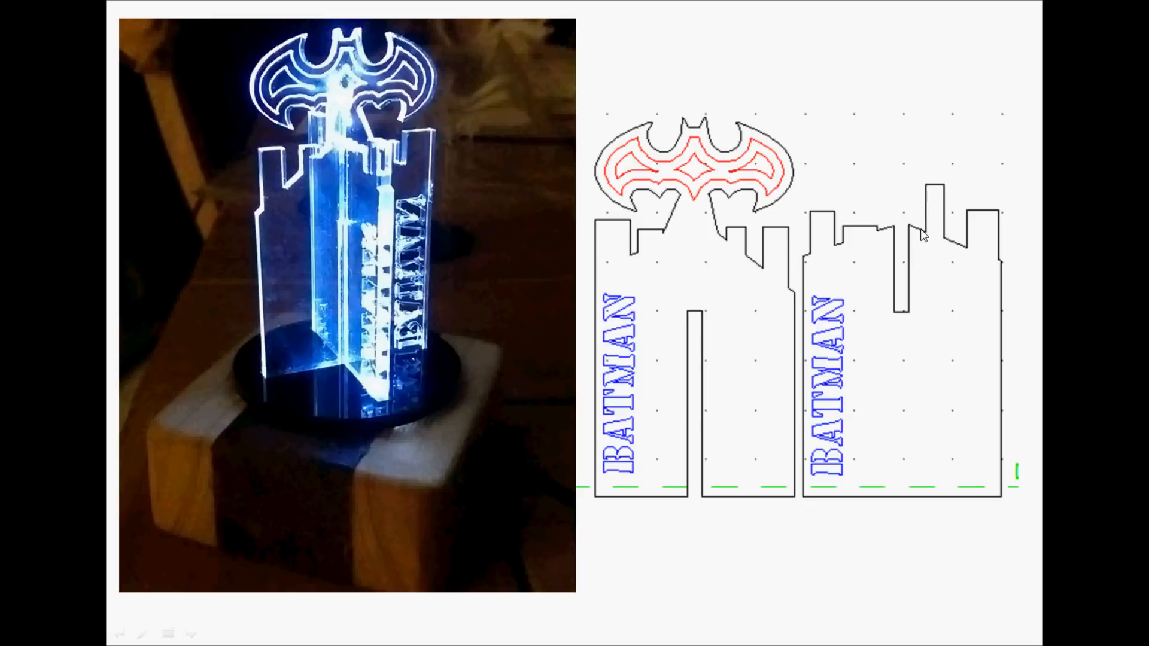
click(735, 231)
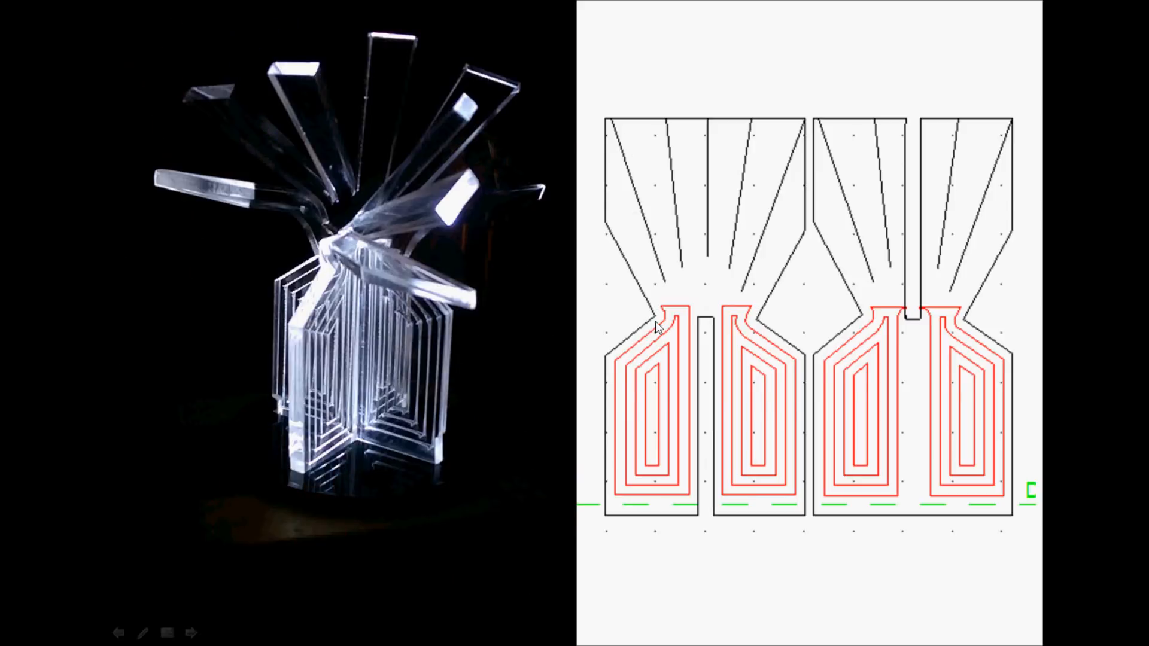
click(617, 318)
click(616, 316)
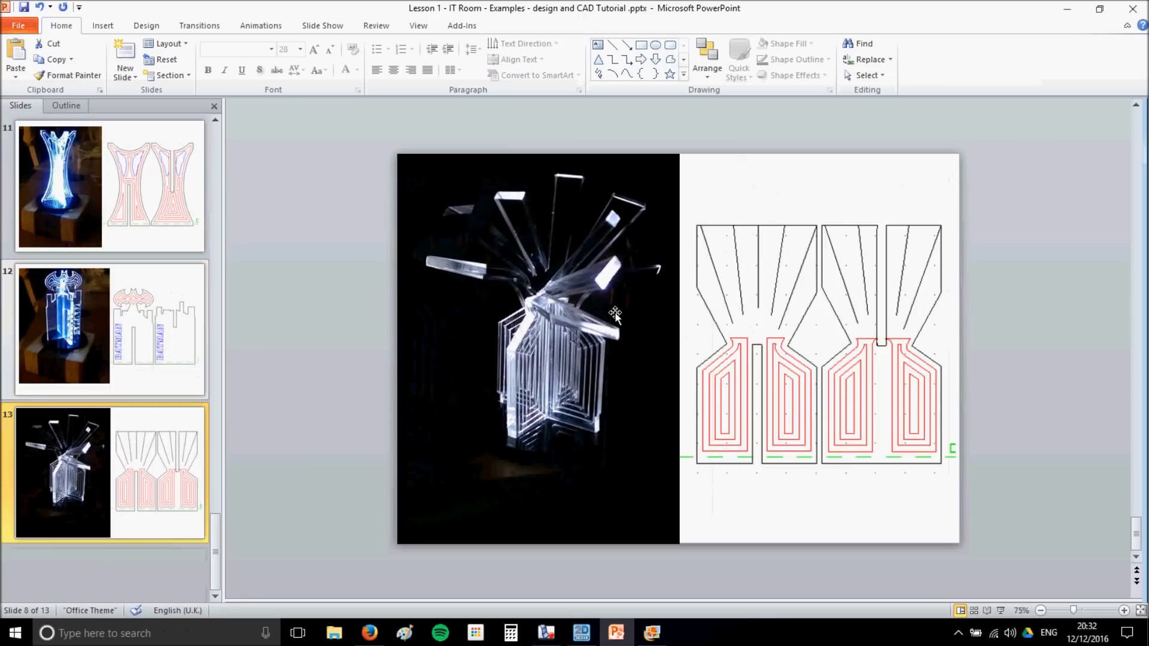
- Switch back to 2D Design and bring up the USB Lamp TEMPLATE 2016e drawing maximized in place of the finished examples
click(581, 633)
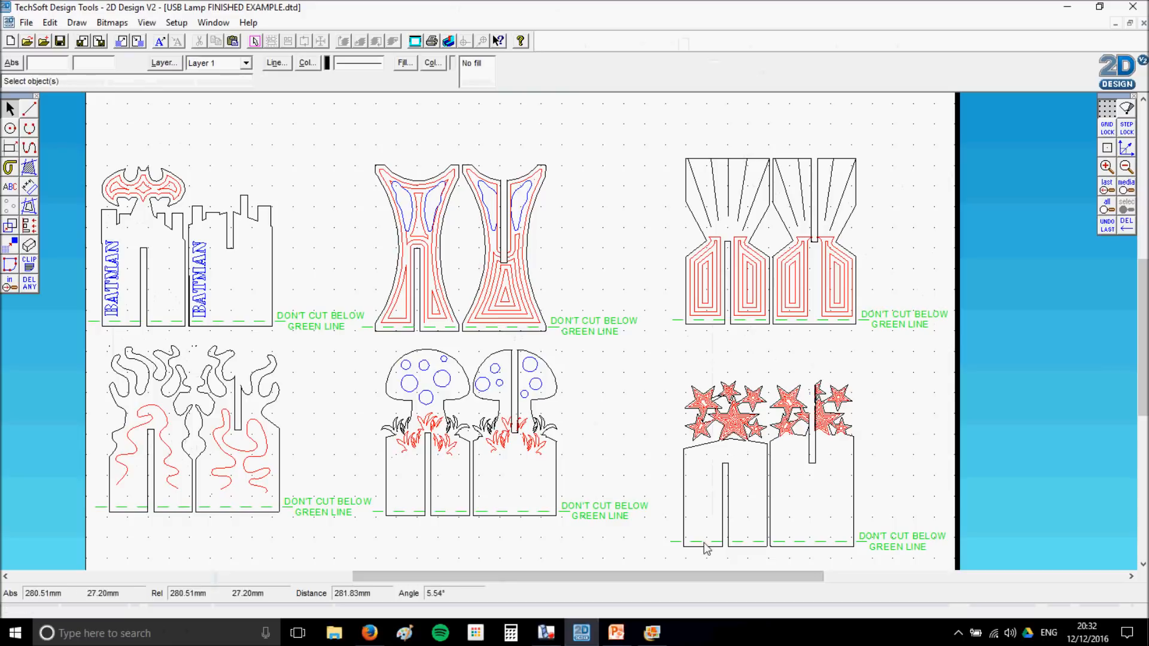
click(1114, 24)
drag(908, 114, 452, 170)
click(653, 170)
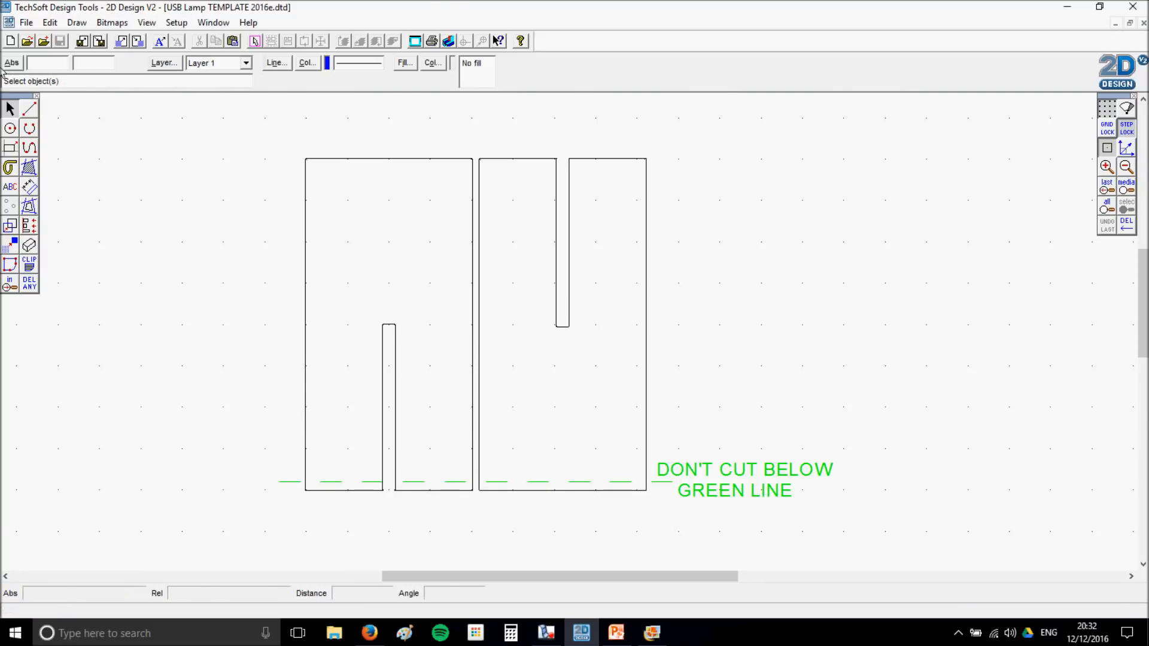
mouse_move(198, 115)
mouse_down()
mouse_move(1004, 575)
mouse_move(952, 542)
mouse_move(218, 236)
mouse_move(201, 116)
mouse_up()
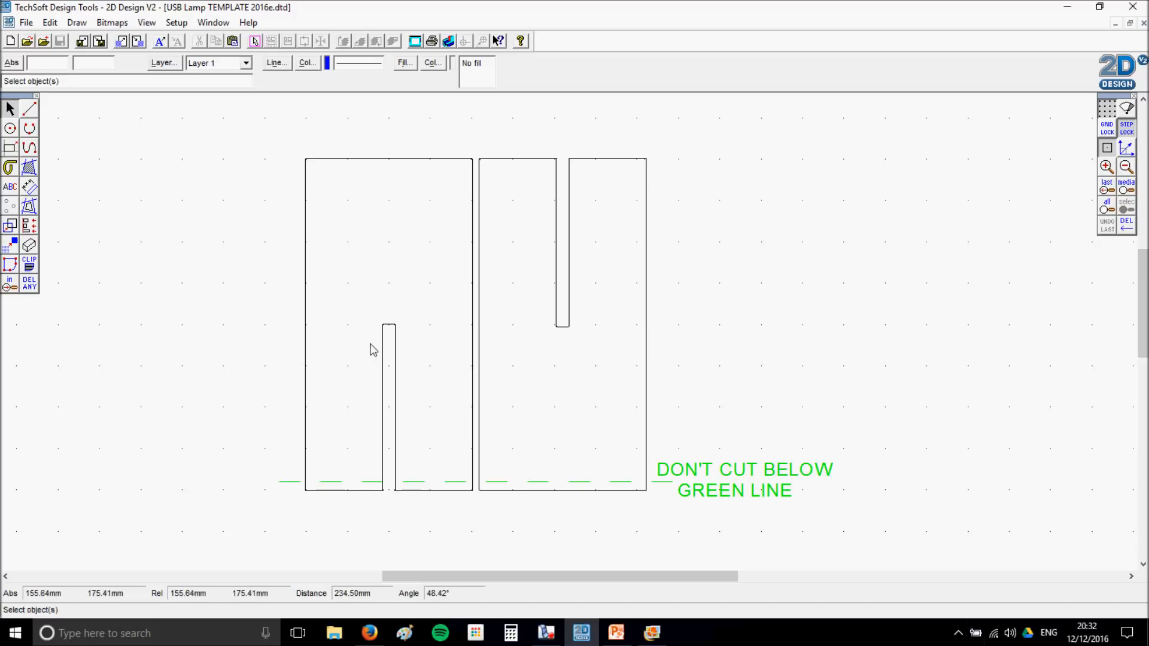
drag(270, 133, 661, 509)
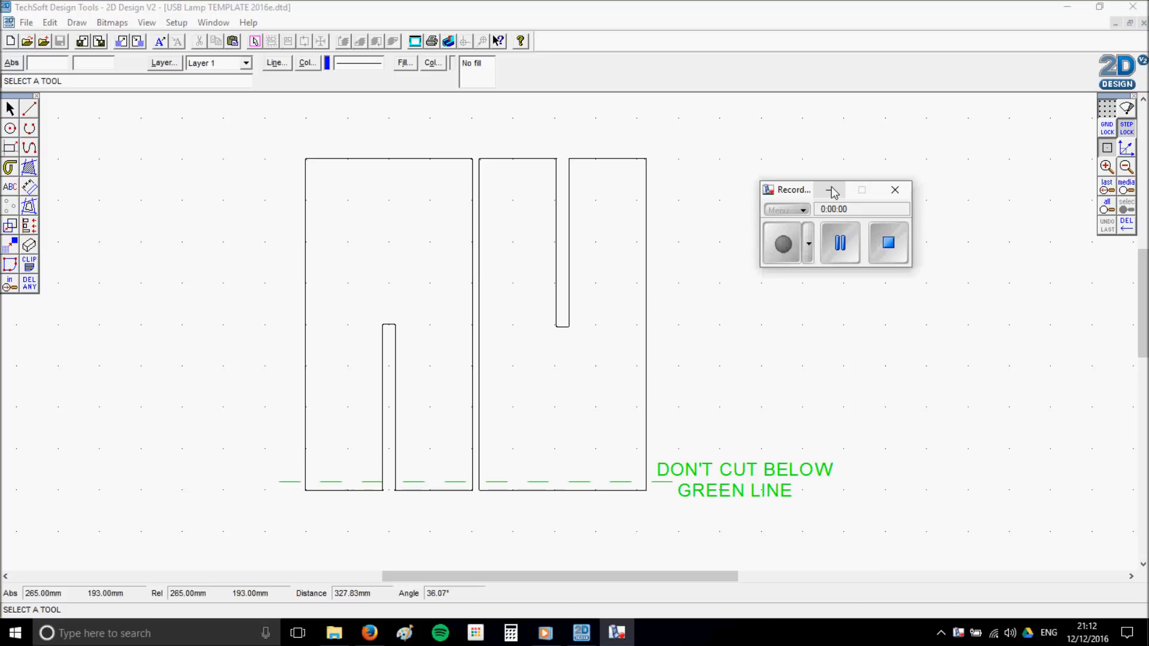
click(832, 189)
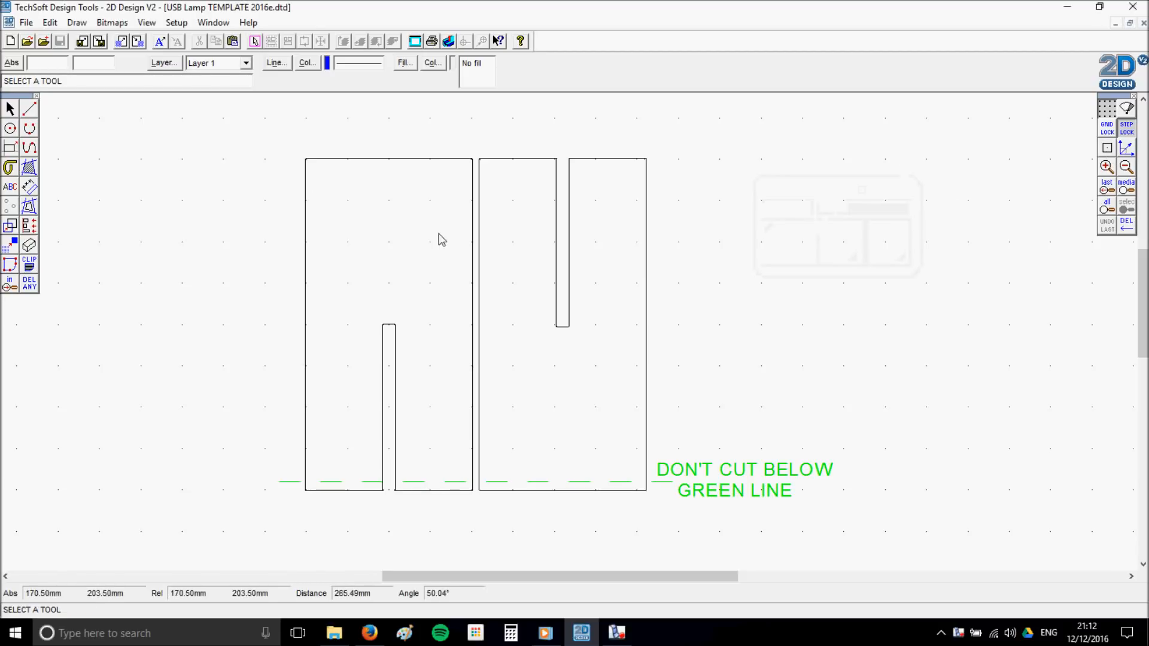
- Zoom in and out and pan around the lamp template to examine its two slotted panels
click(1114, 169)
click(1114, 169)
click(1113, 169)
click(1128, 169)
click(1127, 168)
click(1127, 168)
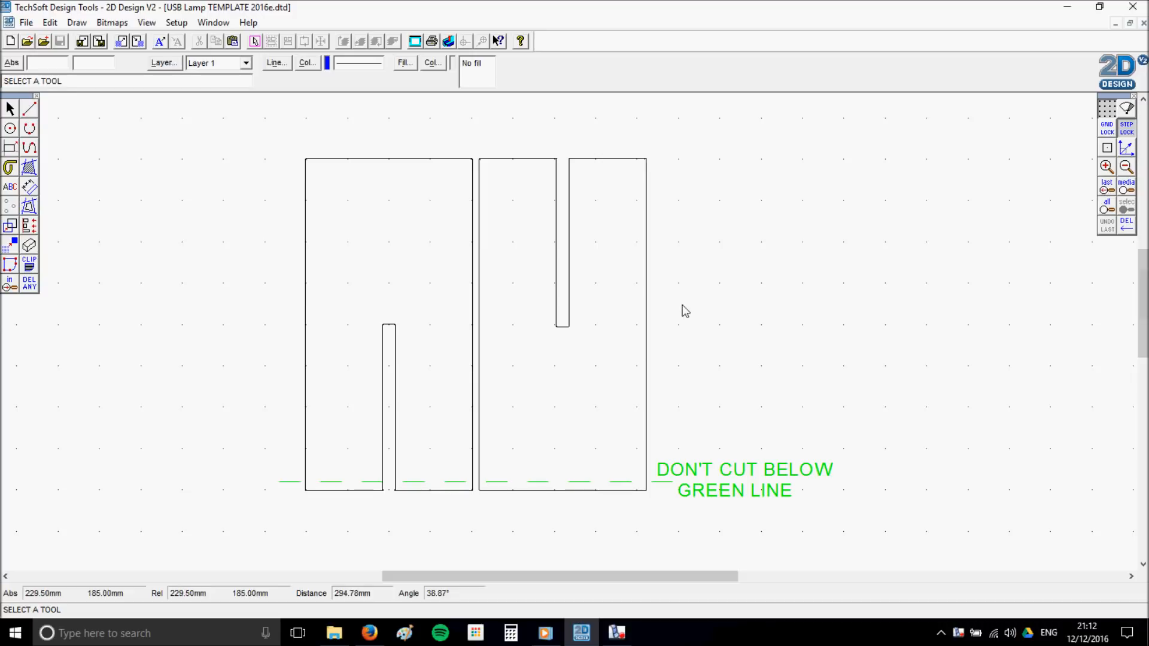
mouse_move(690, 303)
middle_down()
mouse_move(775, 315)
mouse_move(460, 296)
mouse_move(736, 231)
mouse_move(792, 339)
mouse_move(745, 385)
middle_up()
scroll(658, 308, down, 1)
scroll(683, 307, up, 1)
scroll(697, 306, down, 1)
scroll(699, 304, up, 1)
scroll(700, 301, down, 1)
scroll(704, 301, up, 1)
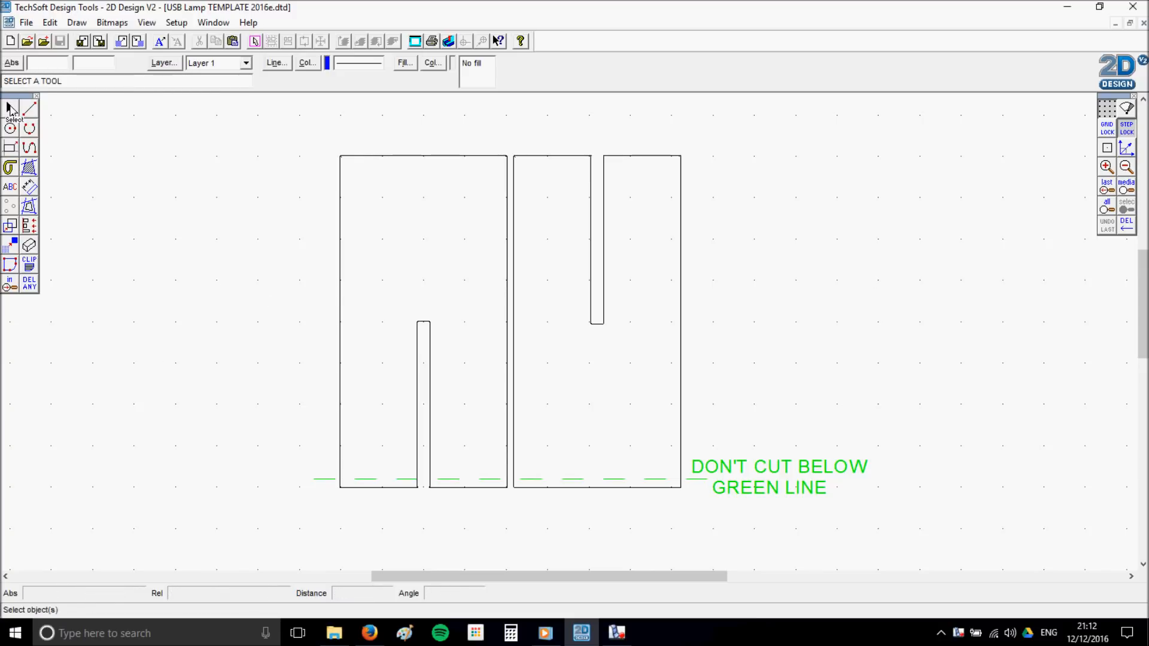
- Ungroup the lamp template so its lines become separate objects
click(10, 108)
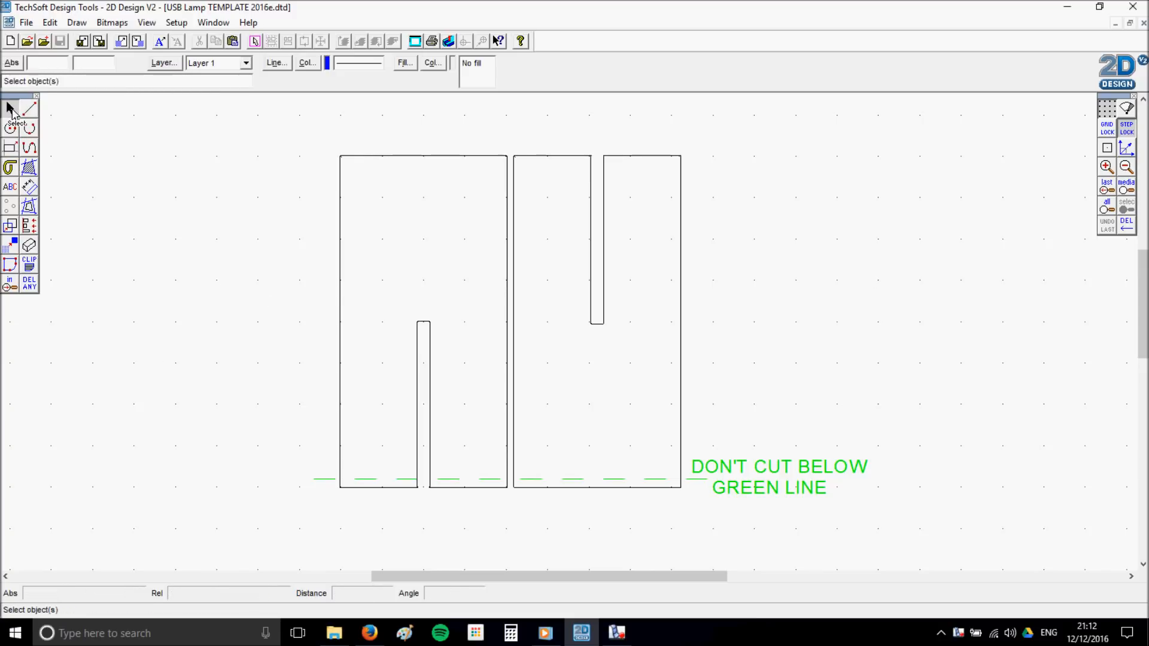
click(378, 157)
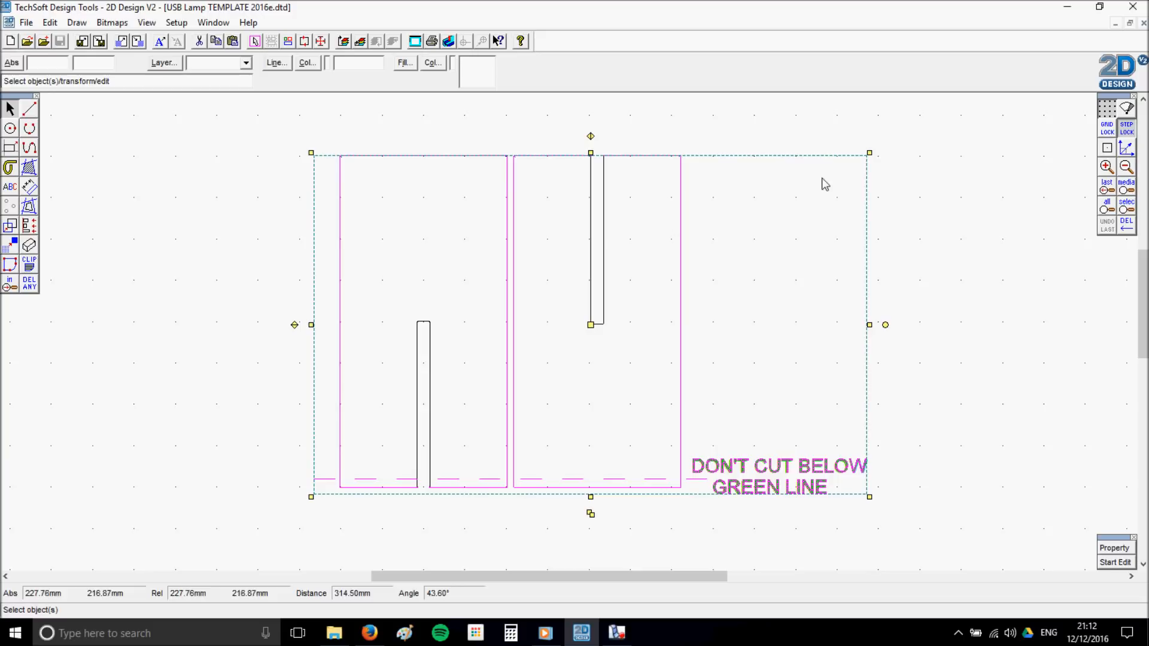
right_click(913, 201)
click(944, 295)
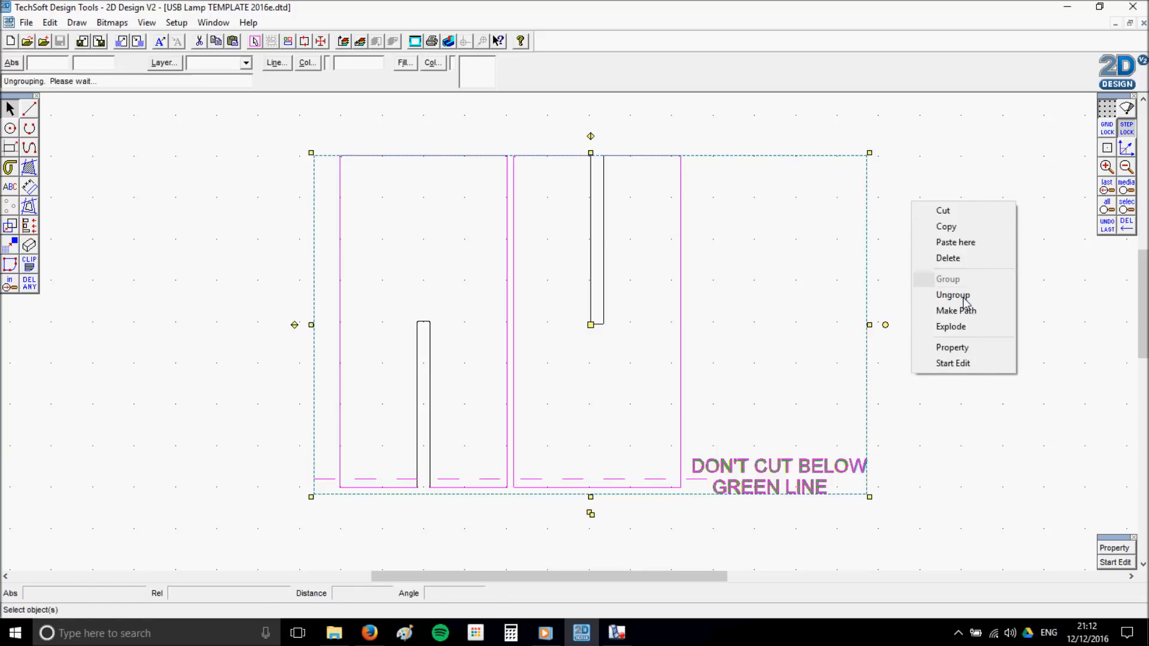
click(682, 281)
click(613, 157)
click(555, 157)
click(359, 157)
click(208, 142)
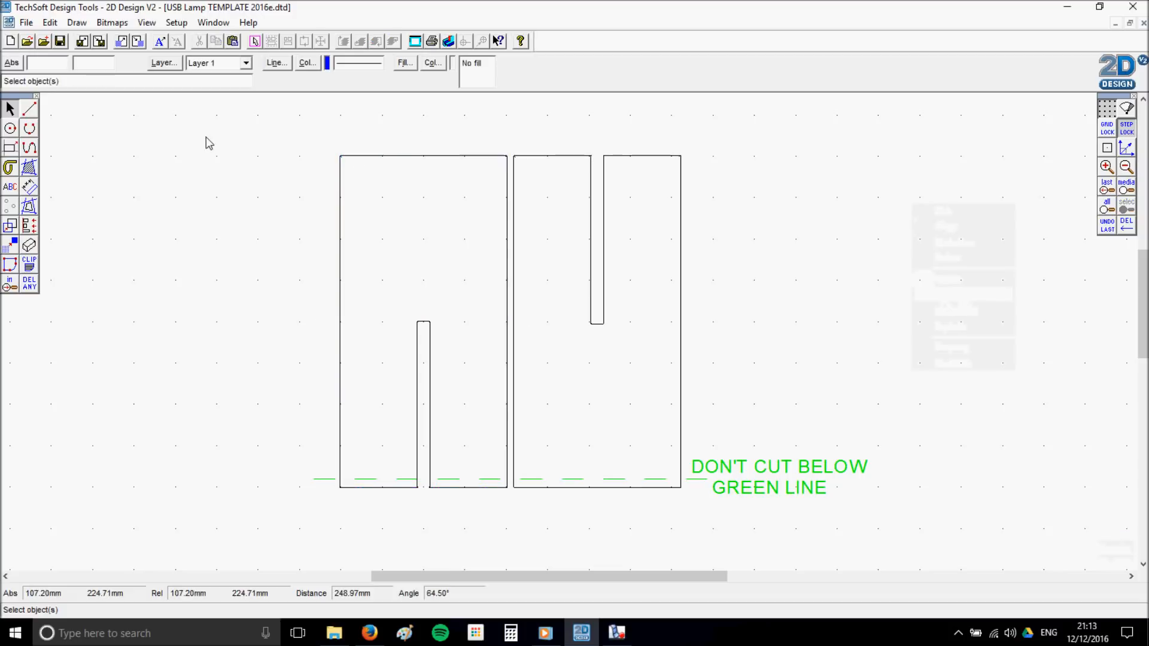
- Group the whole template, including both slots, the green dashed line and its warning text
drag(270, 103, 921, 561)
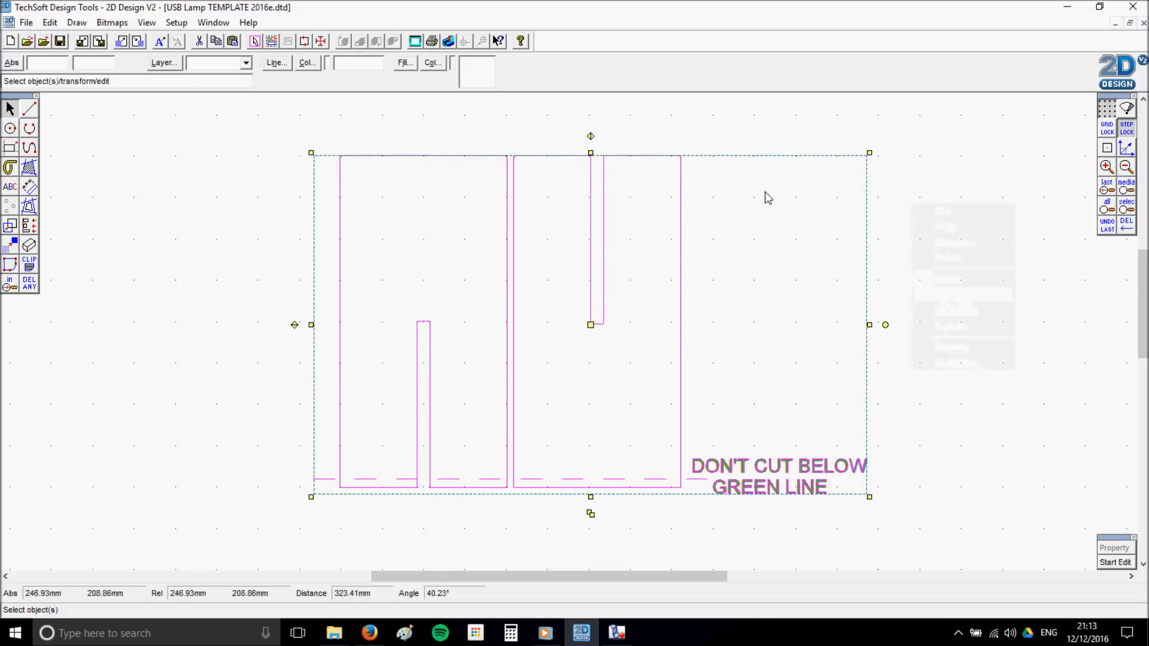
right_click(923, 275)
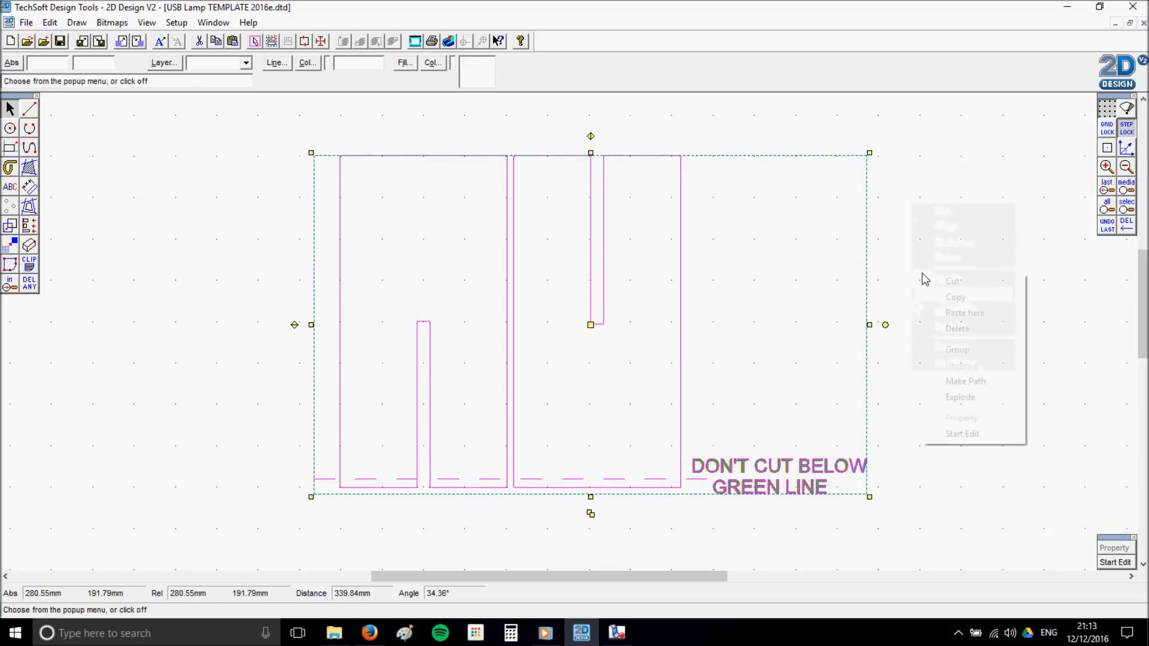
click(965, 353)
click(749, 327)
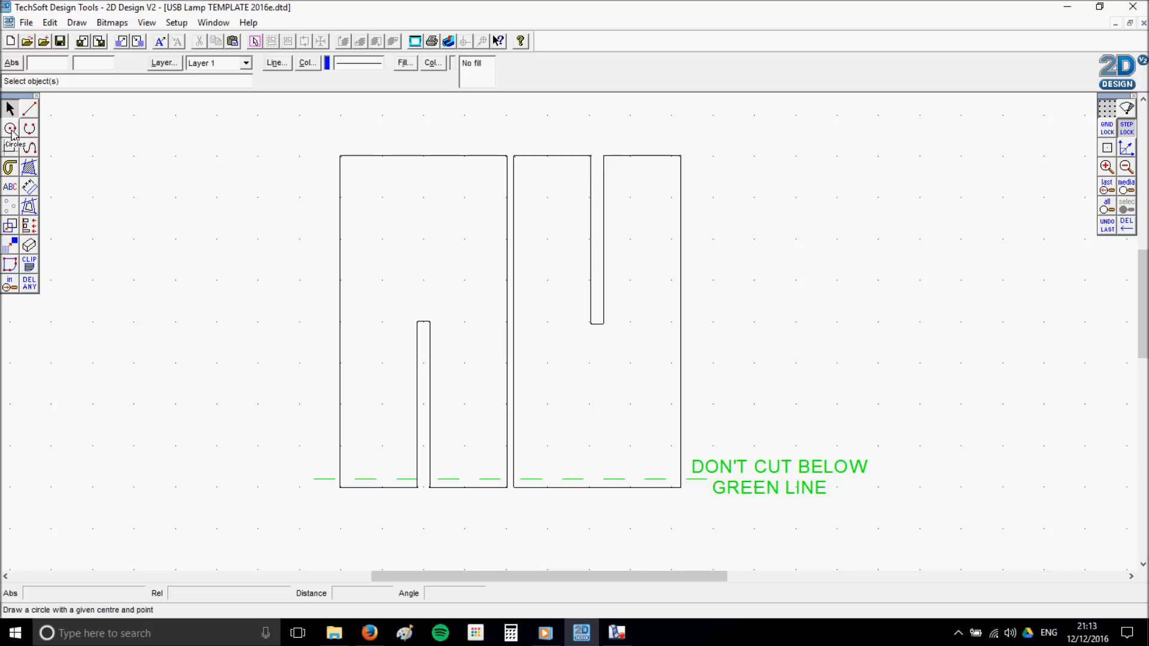
- Draw a circle by centre and edge point in the empty area beside the first template panel
click(10, 129)
click(168, 228)
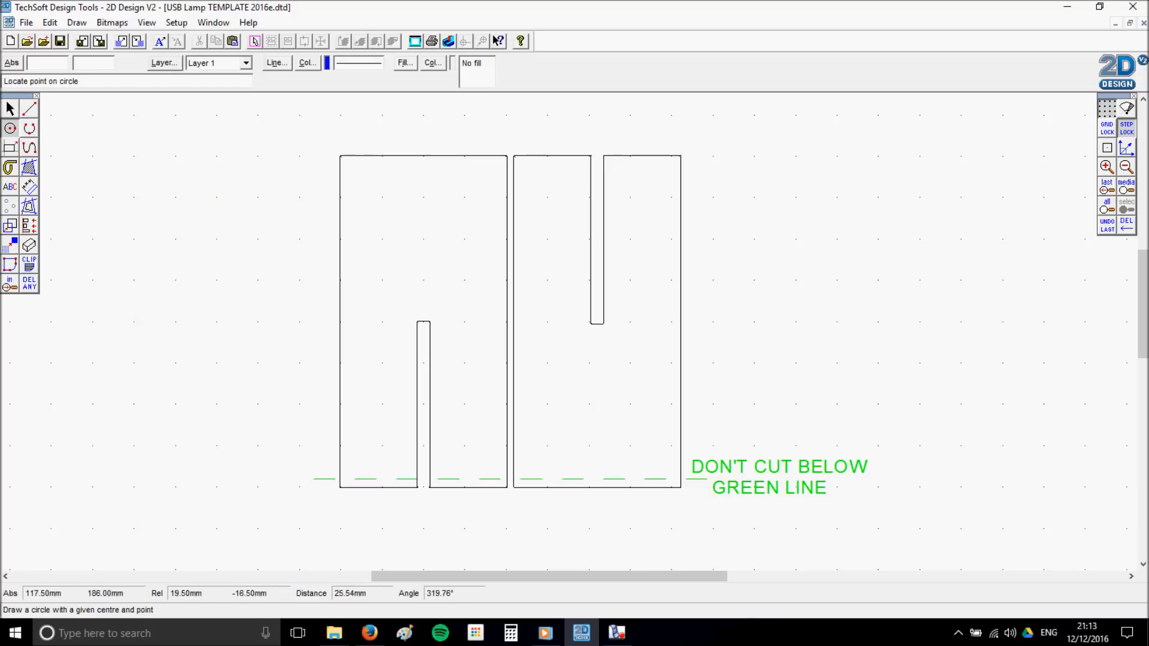
click(206, 268)
key(Escape)
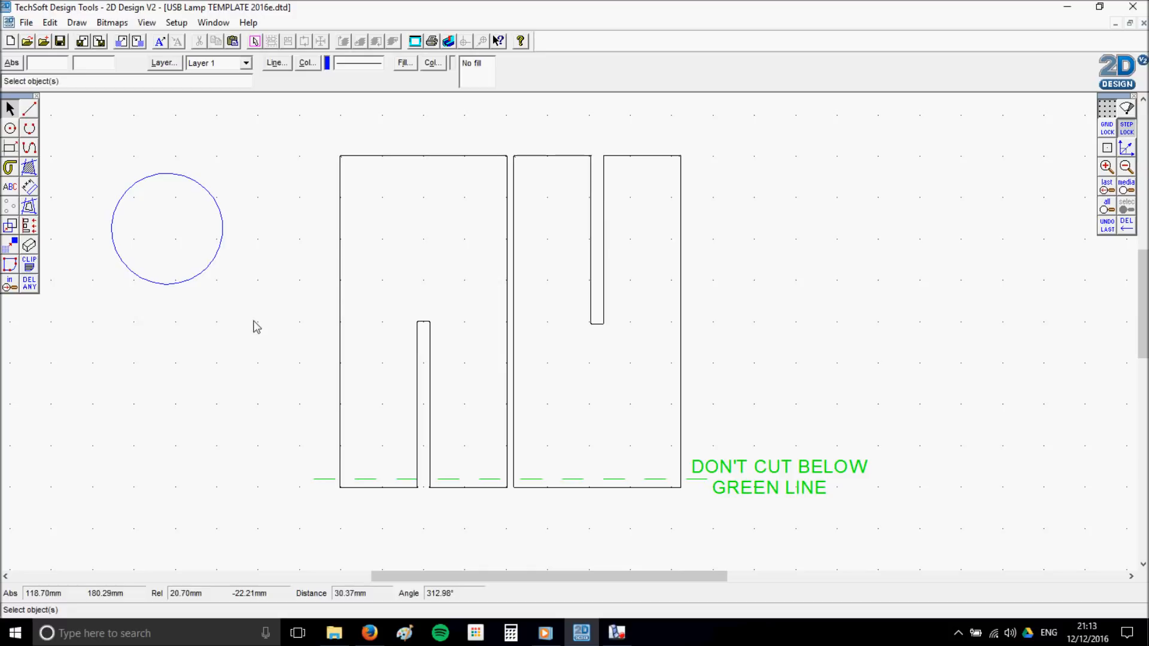
- Stretch the circle into an ellipse and reposition it beside the template
click(190, 283)
drag(226, 288, 158, 275)
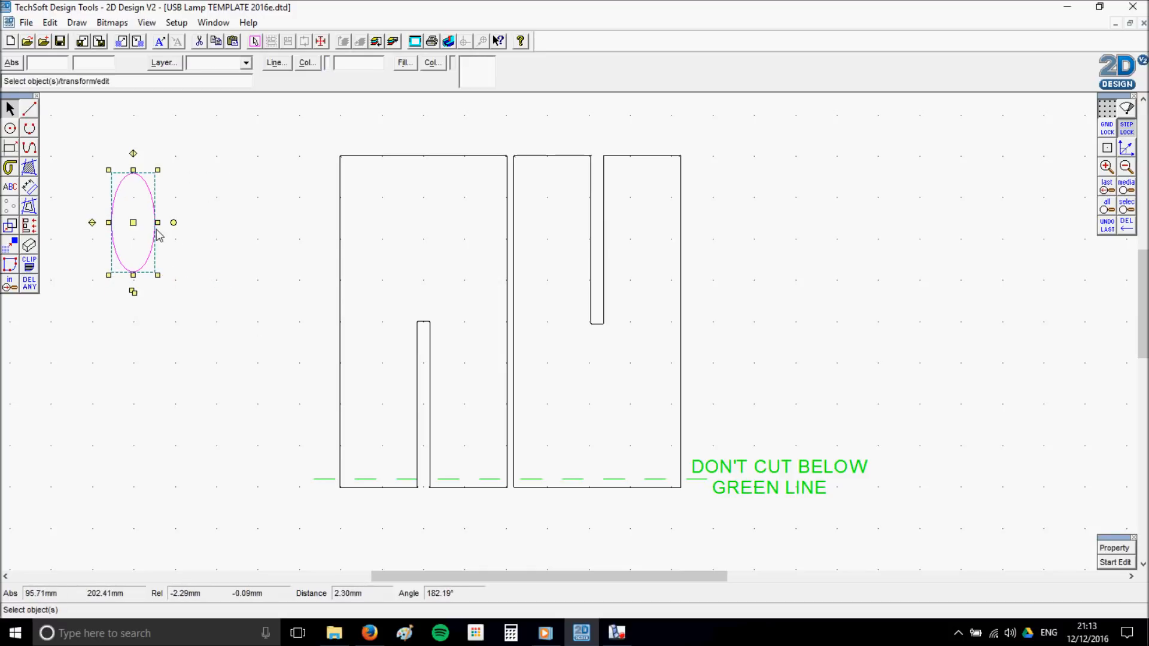
drag(156, 227, 288, 229)
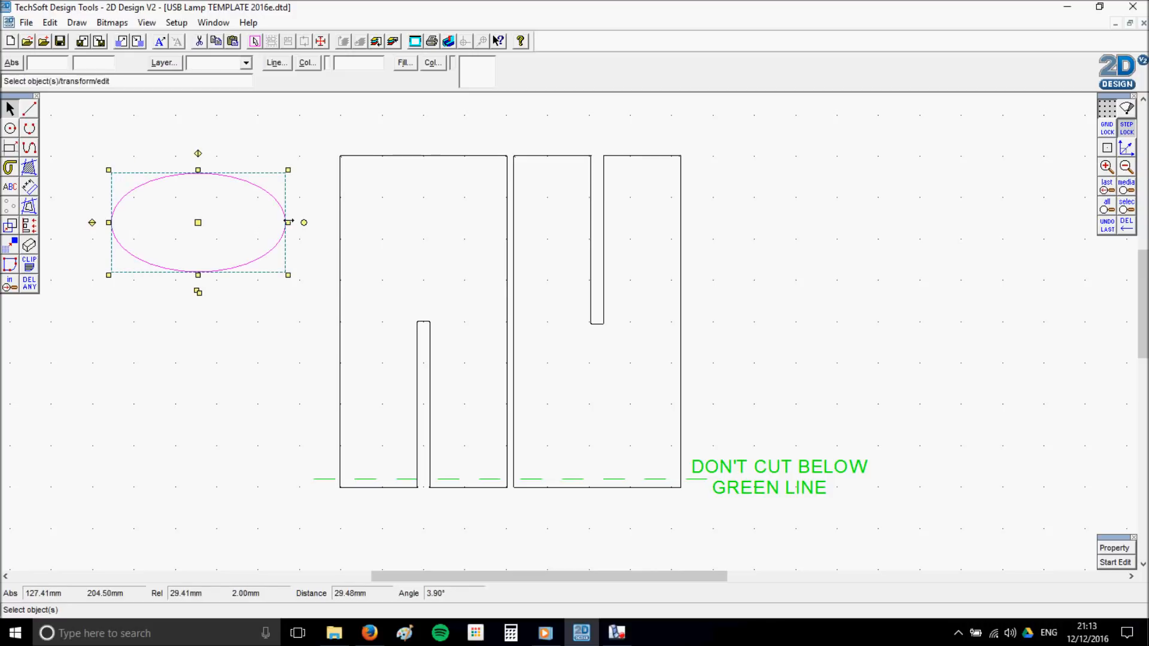
drag(199, 223, 160, 222)
drag(161, 172, 165, 129)
- Rotate the ellipse so it tilts diagonally and move it slightly lower beside the template
drag(239, 202, 248, 157)
drag(243, 200, 248, 157)
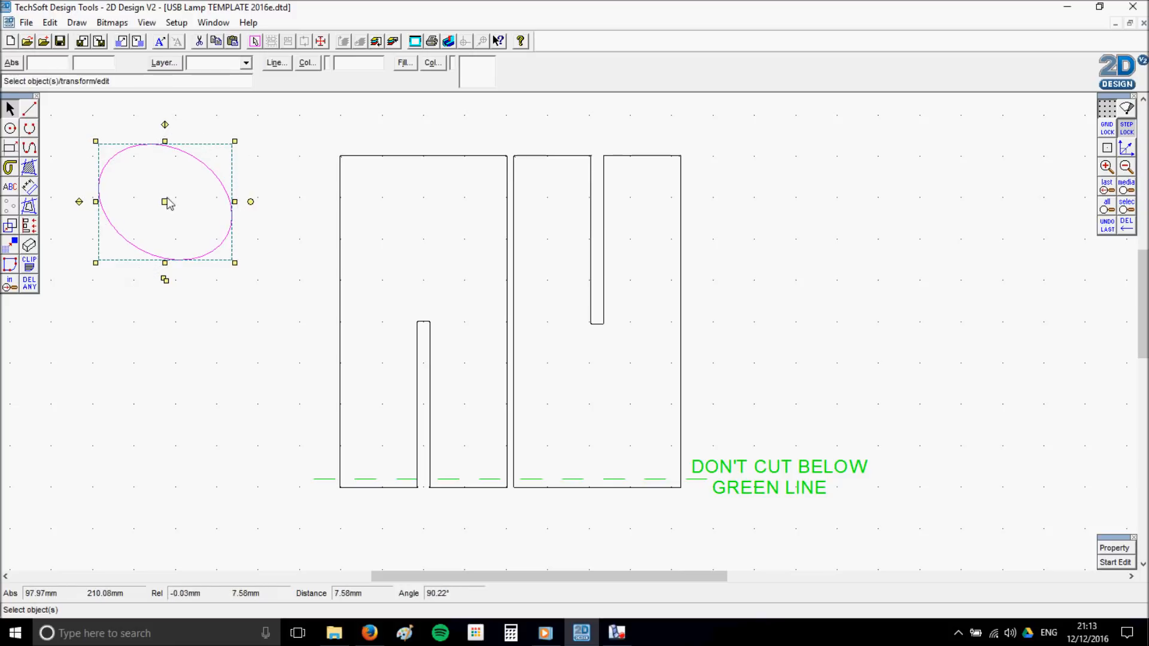
drag(164, 201, 175, 233)
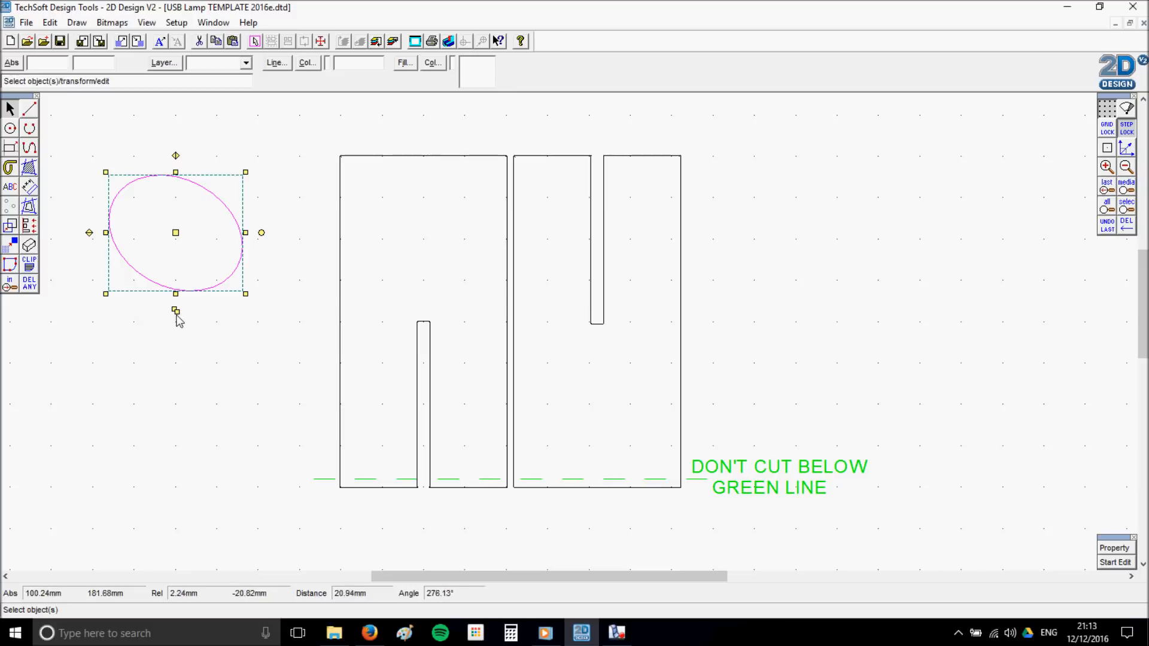
- Duplicate the tilted ellipse directly below itself and copy that pair alongside to form a block of four ellipses
drag(175, 311, 172, 347)
click(267, 405)
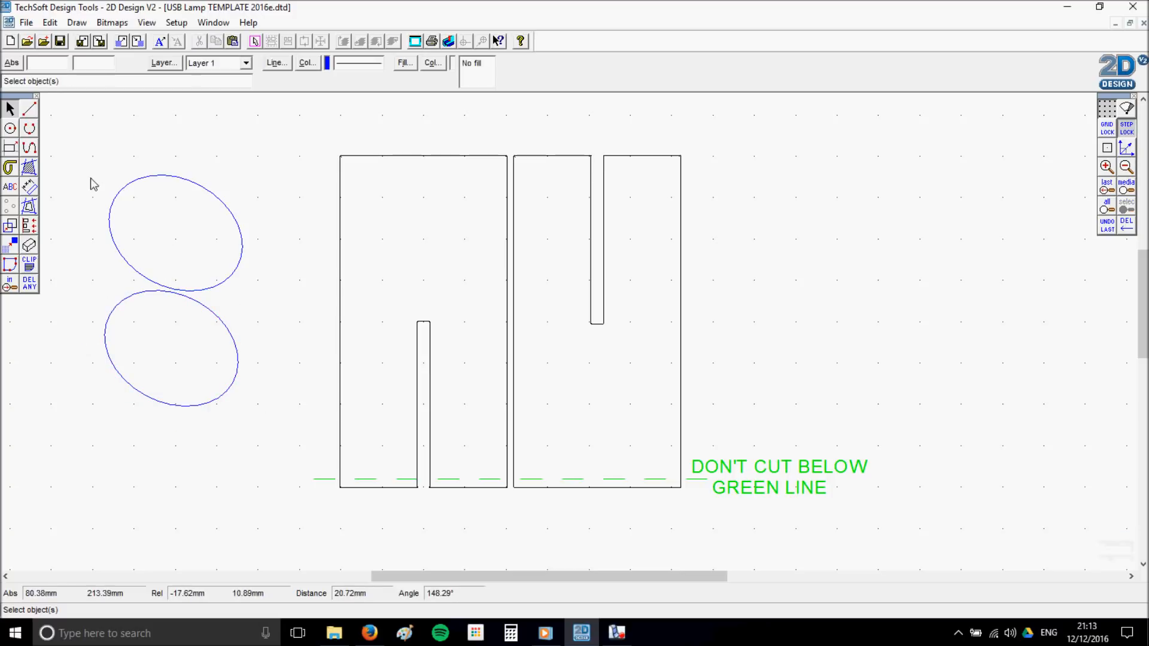
drag(73, 153, 277, 466)
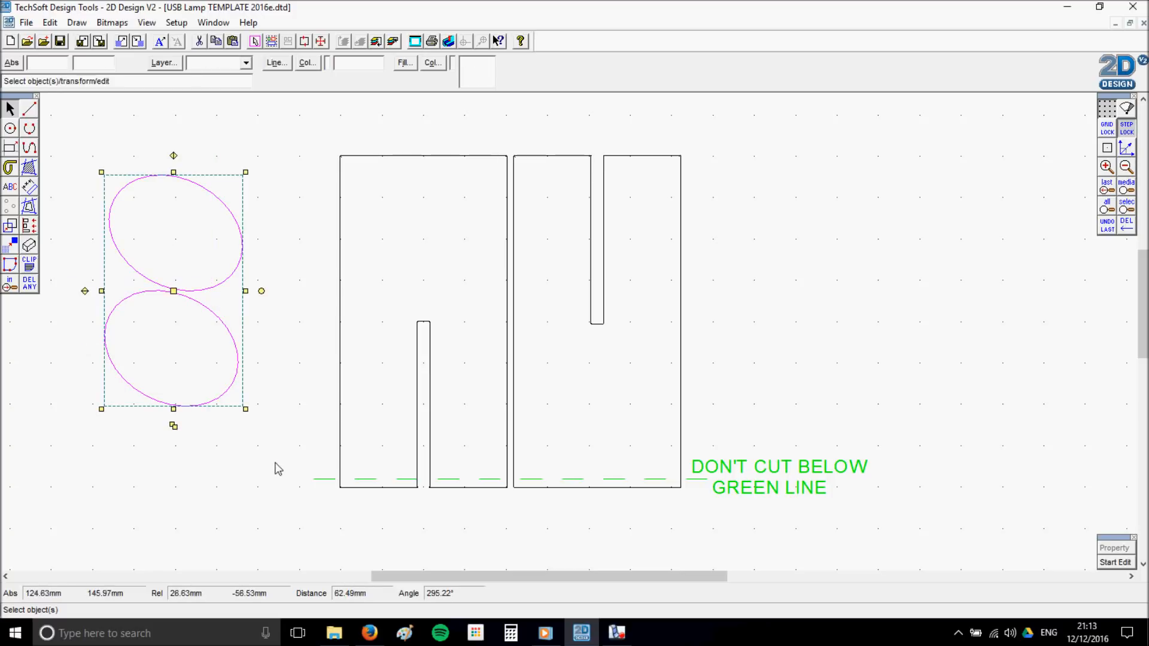
click(175, 428)
drag(212, 330, 313, 289)
click(121, 148)
- Duplicate the block of four ellipses and place the copy directly beneath the original block
drag(86, 150, 389, 439)
click(245, 428)
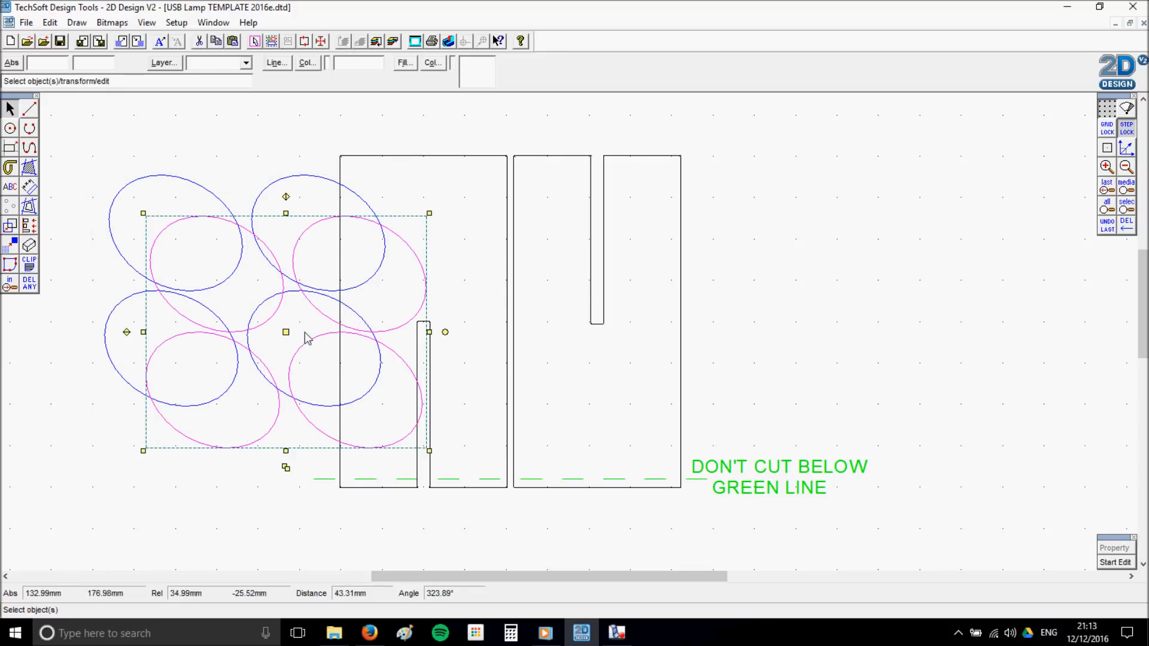
drag(284, 333, 250, 524)
- Select all eight ellipses and group them into one object
click(1127, 167)
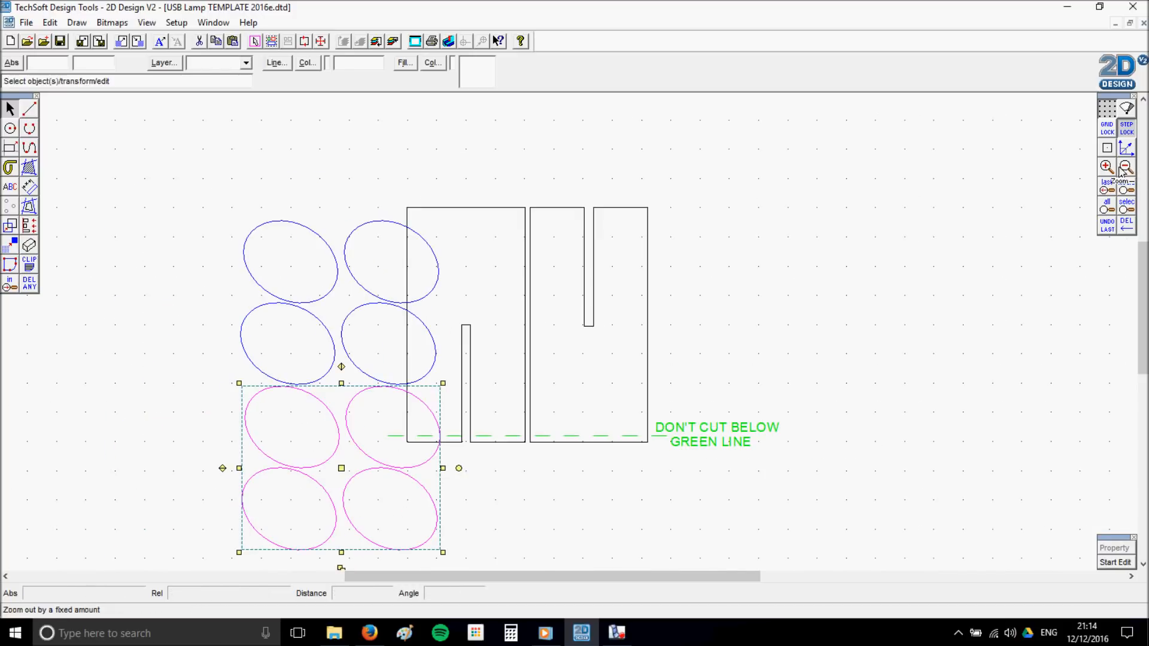
drag(205, 174, 467, 572)
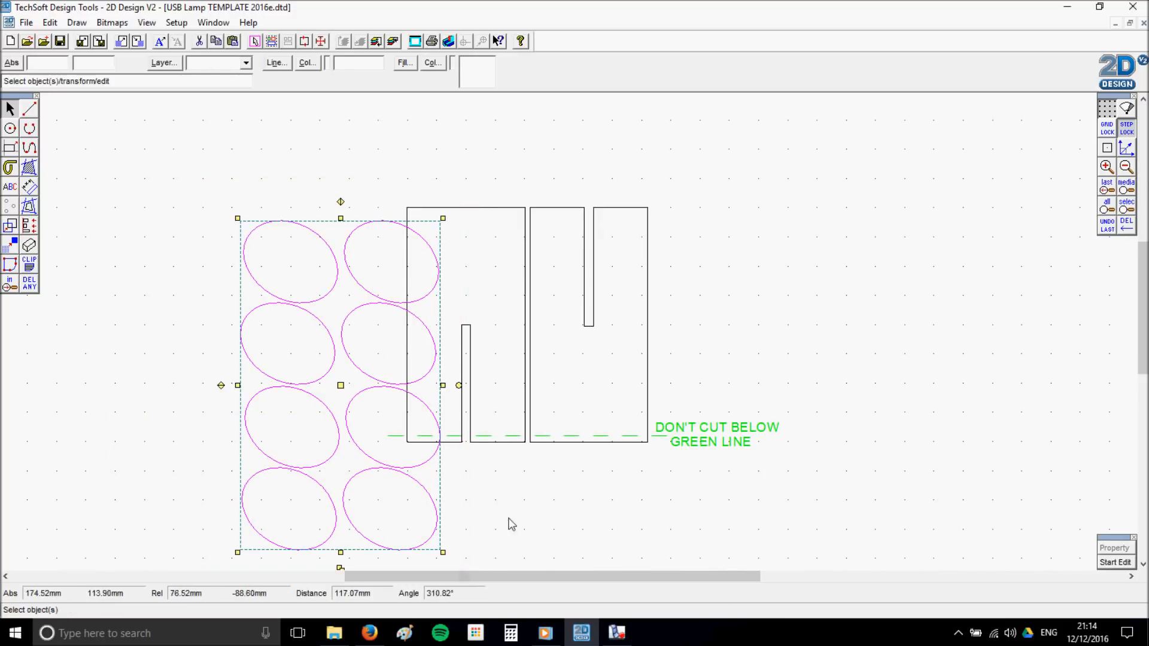
right_click(474, 488)
click(522, 390)
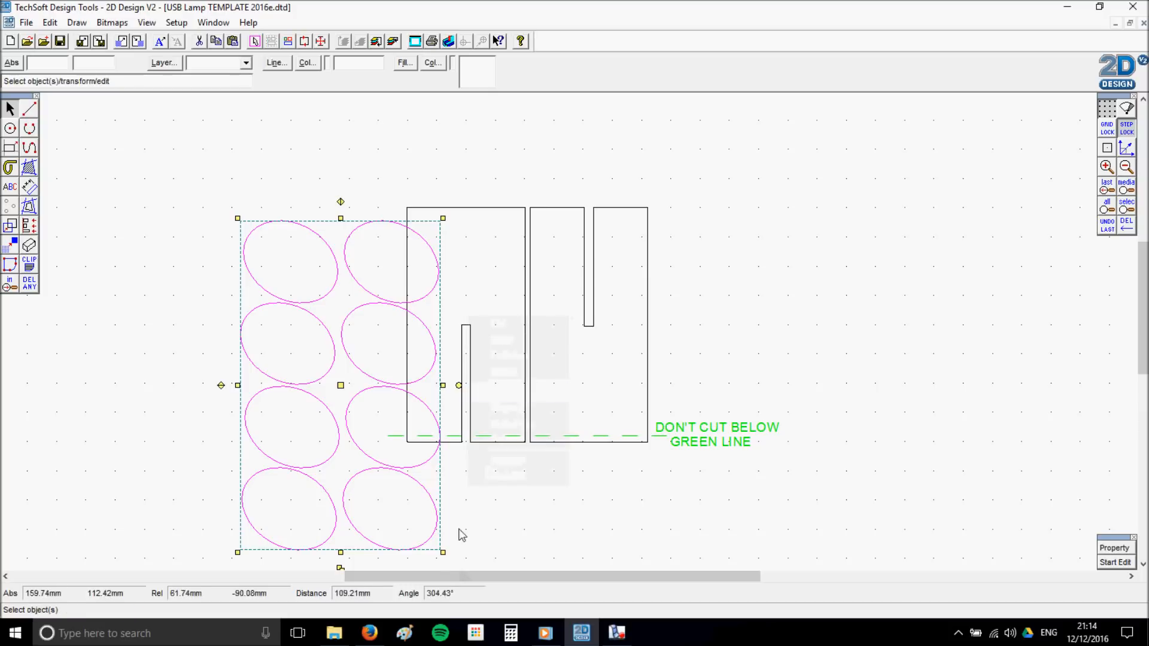
- Shrink the grouped ellipses and place them inside the upper part of the left lamp panel
drag(442, 557, 453, 277)
click(497, 179)
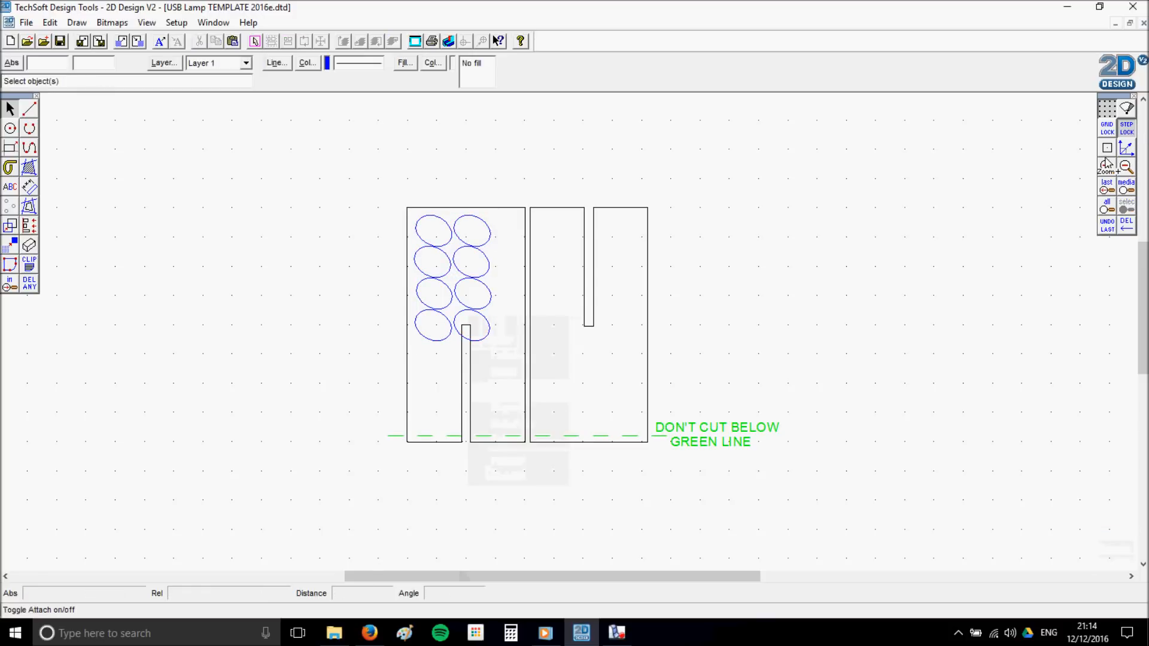
click(1103, 168)
click(1103, 171)
click(1124, 171)
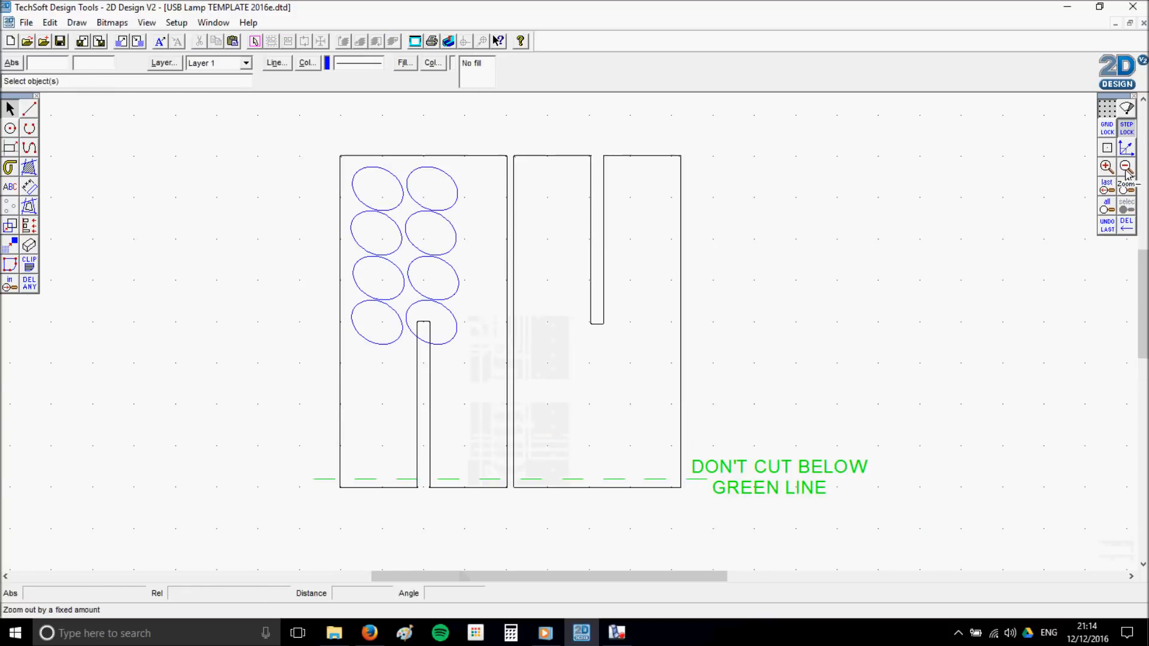
- Delete the group of ellipses from the left lamp panel
click(396, 253)
key(Delete)
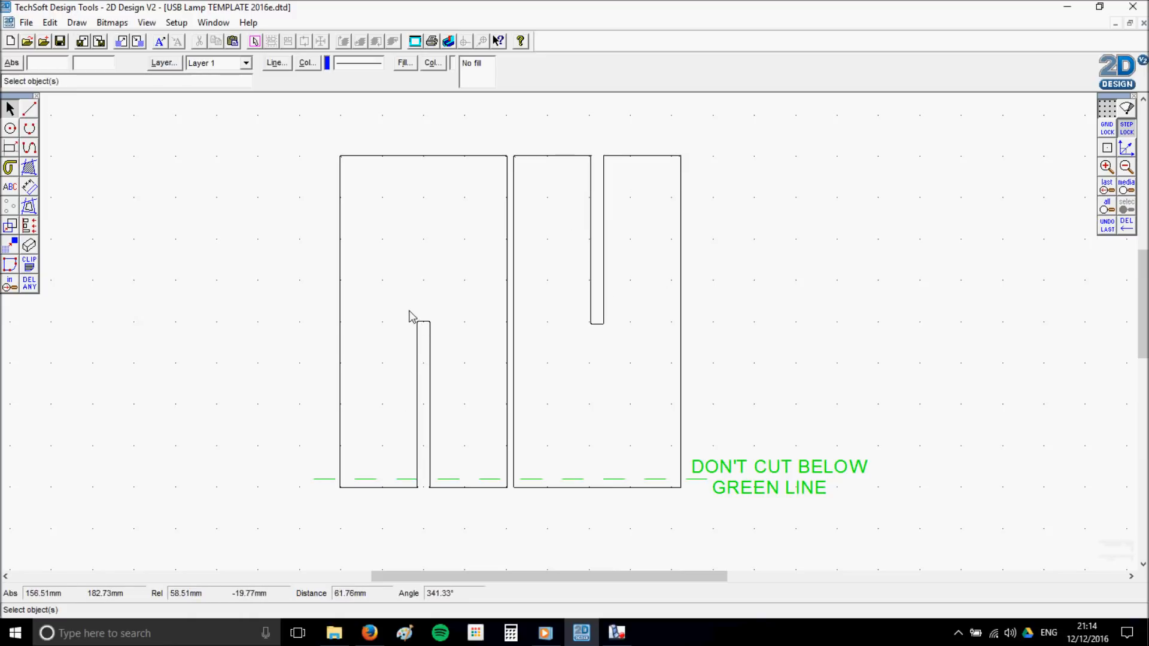
drag(391, 294, 419, 281)
drag(569, 124, 628, 342)
drag(407, 348, 428, 486)
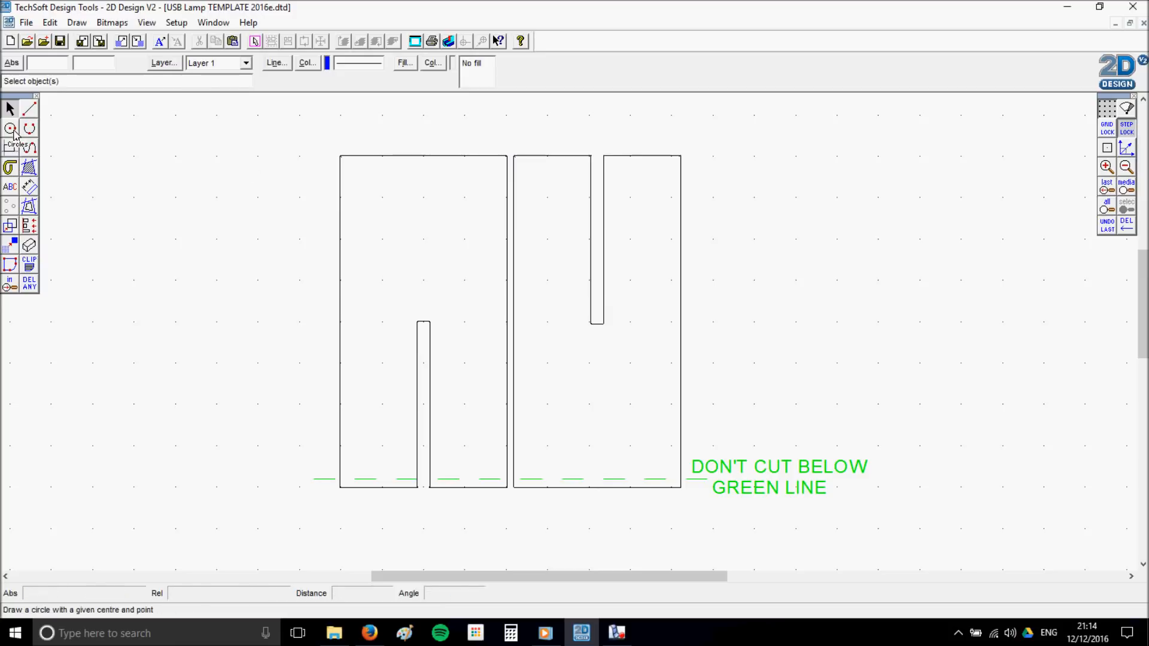
click(31, 109)
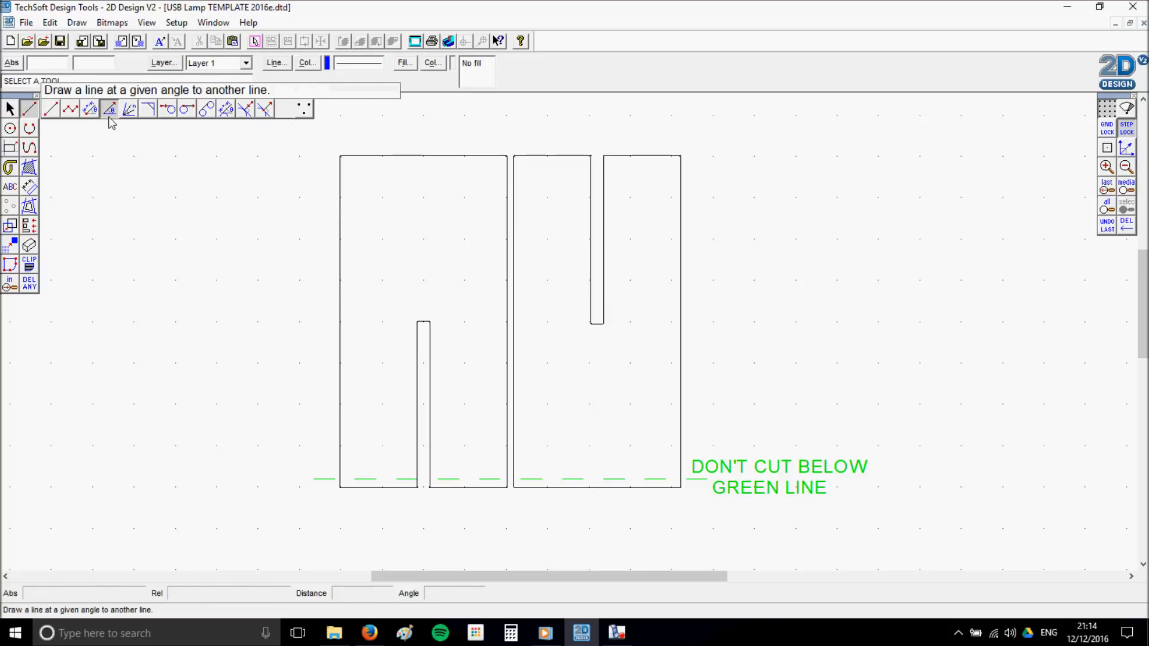
double_click(30, 128)
click(583, 422)
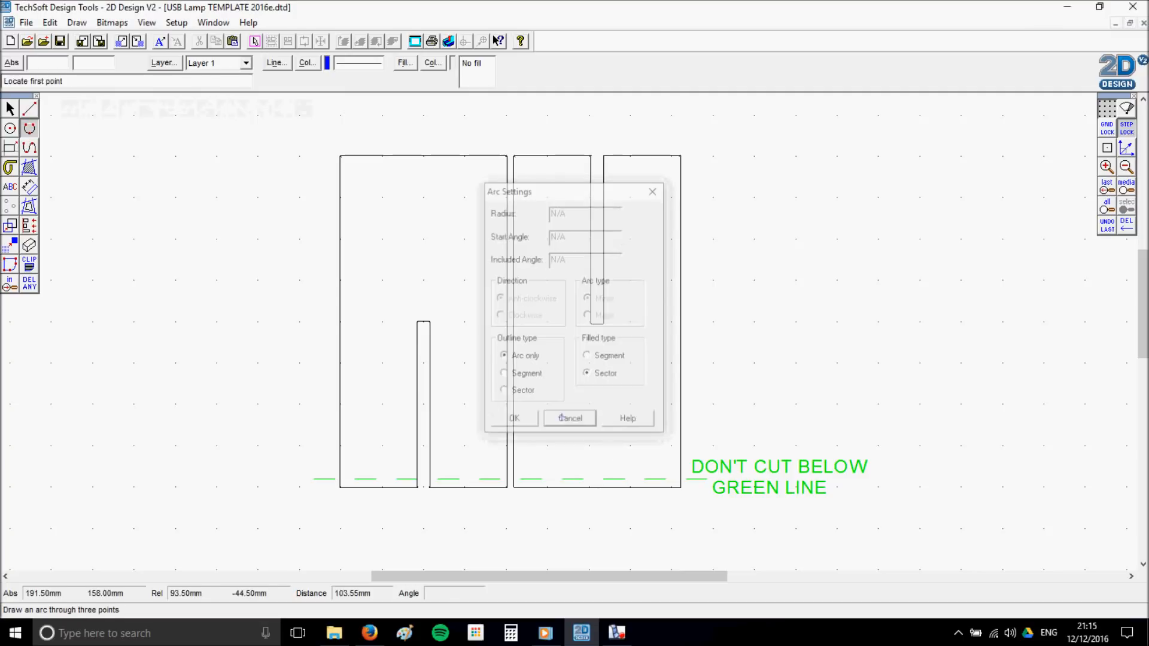
click(29, 129)
click(51, 128)
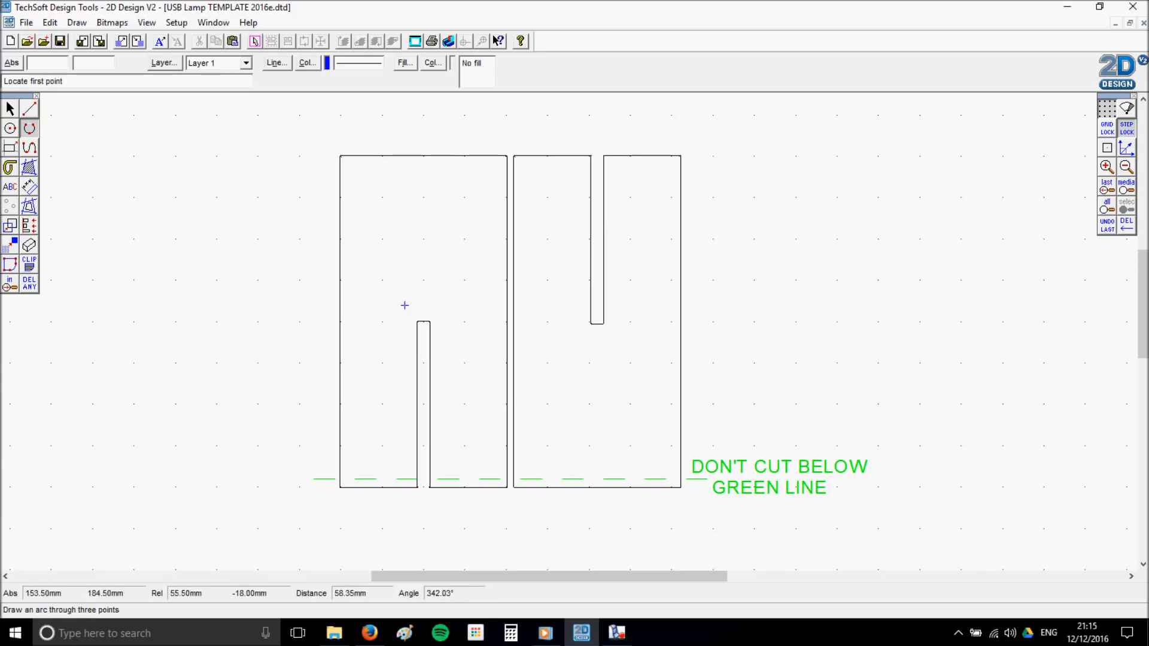
click(617, 633)
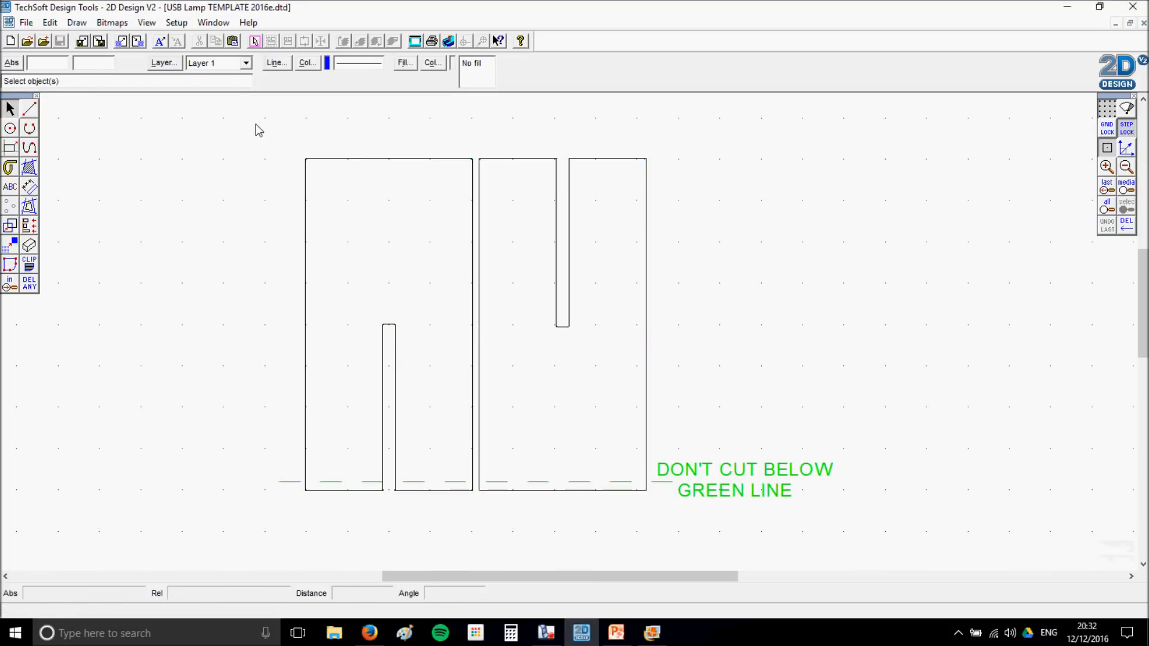
mouse_move(175, 131)
mouse_down()
mouse_move(242, 163)
mouse_move(693, 520)
mouse_move(878, 553)
mouse_up()
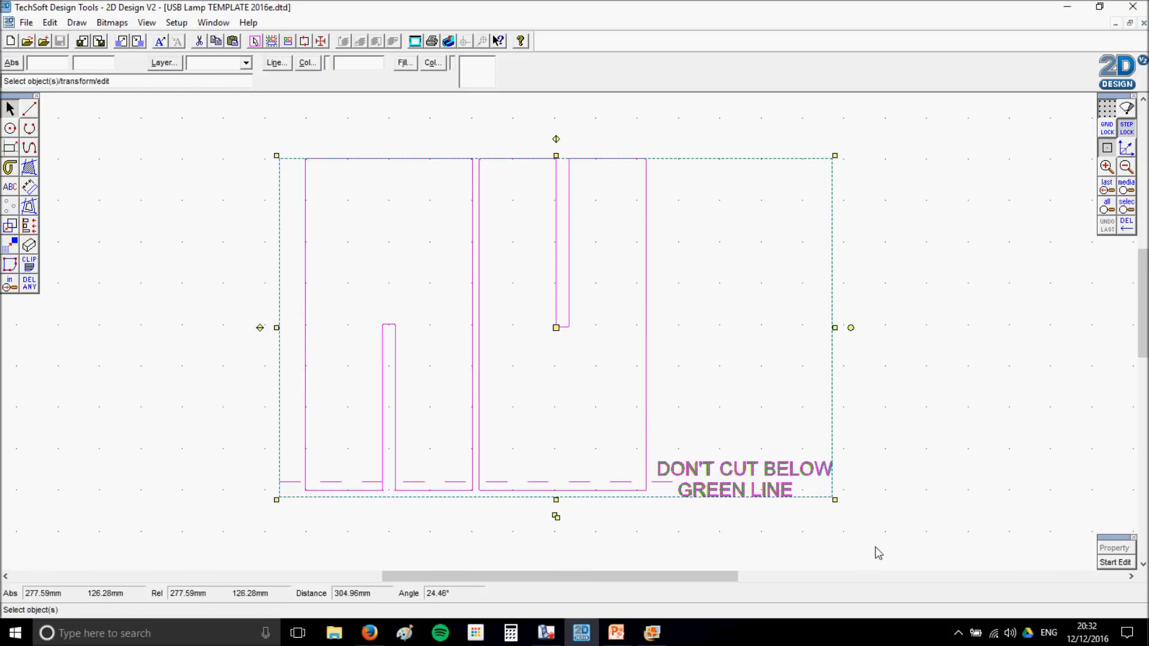
click(972, 522)
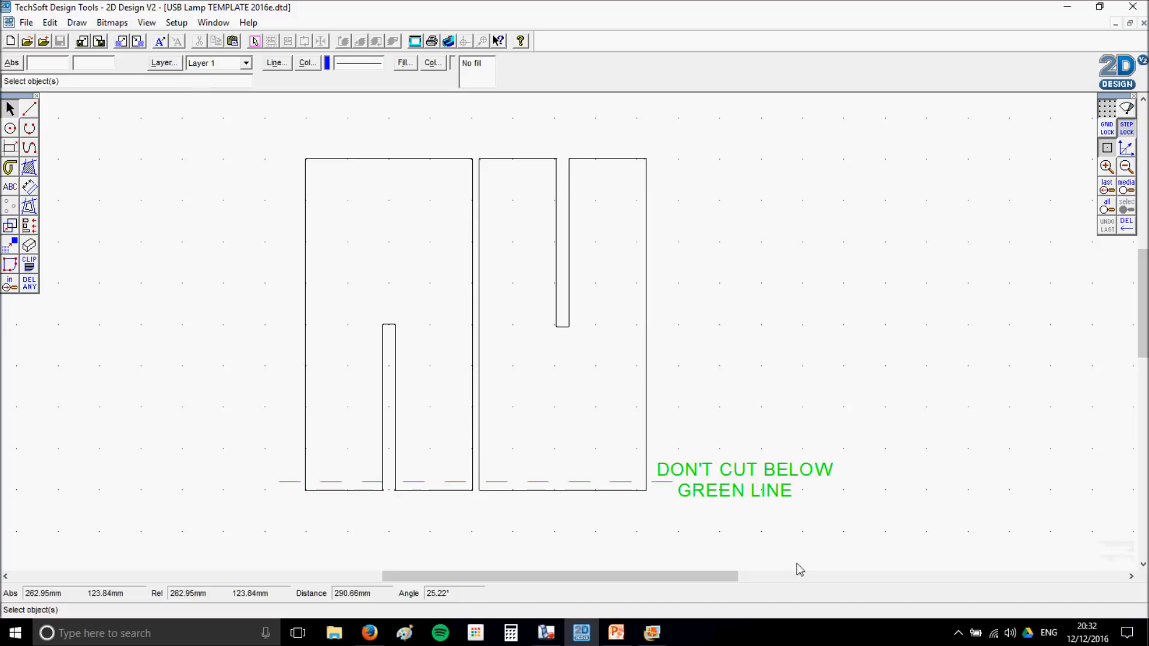
- Switch to PowerPoint to examine the fan-topped lamp example on slide 13, and return to 2D Design
click(616, 635)
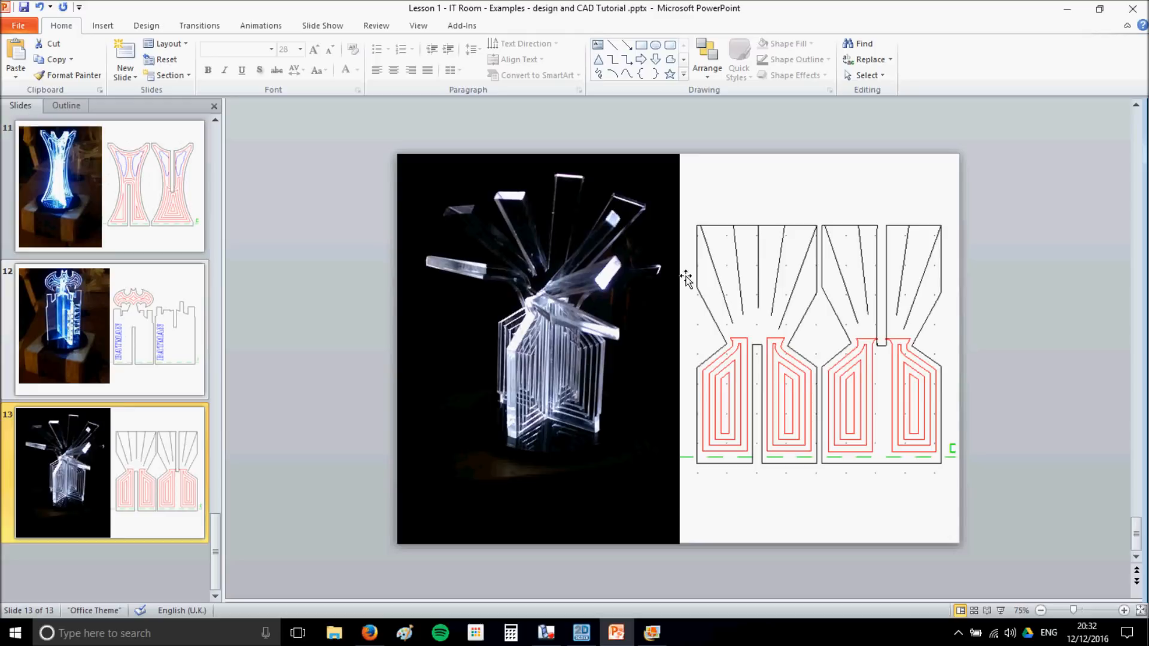
click(581, 633)
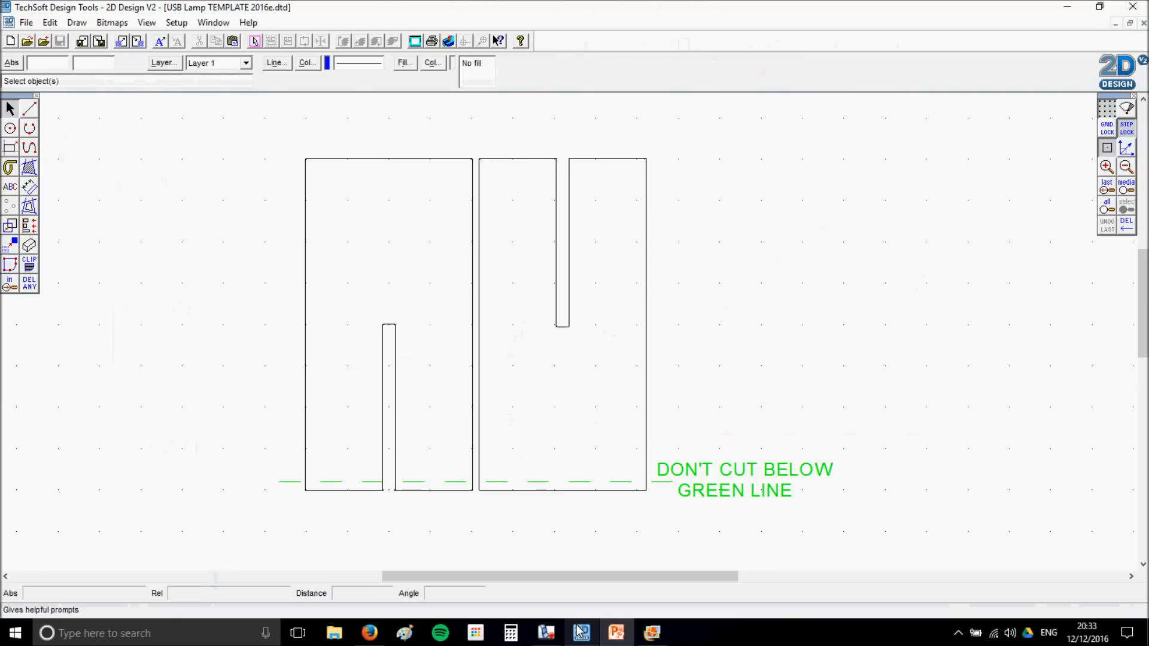
- Choose the single Line tool, try snapping start points to the left panel's upper corners, and turn Attach off
click(29, 111)
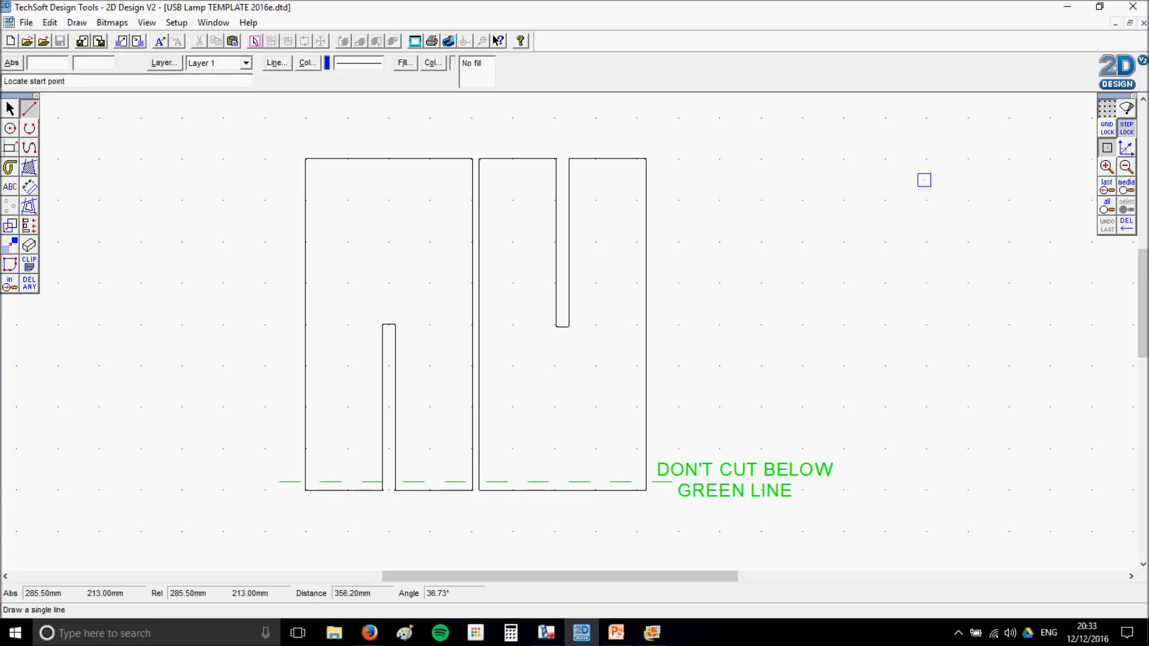
click(305, 159)
right_click(302, 164)
click(305, 163)
right_click(248, 124)
click(473, 162)
right_click(518, 127)
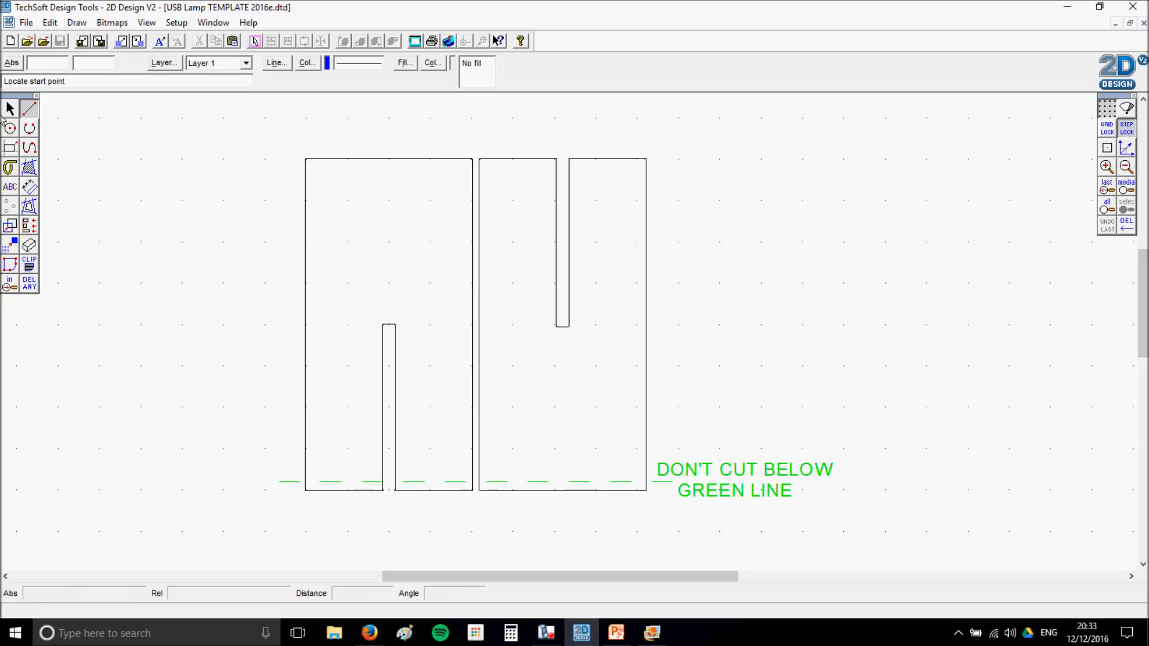
click(279, 340)
key(Escape)
click(282, 329)
click(366, 235)
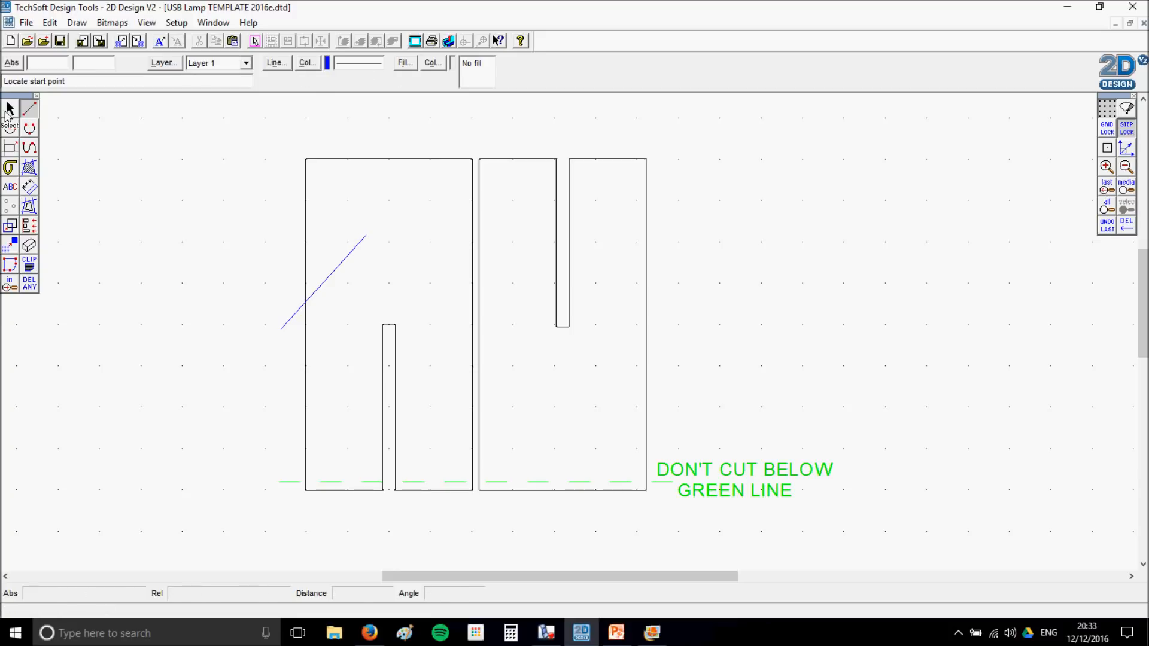
key(Escape)
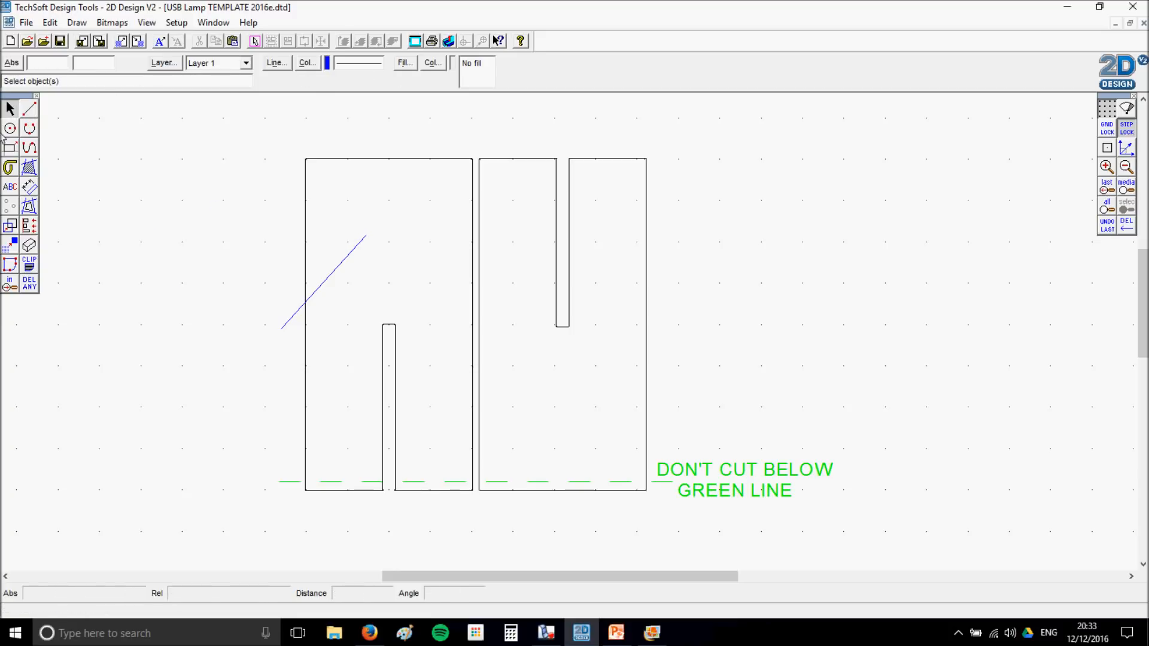
click(324, 278)
key(Delete)
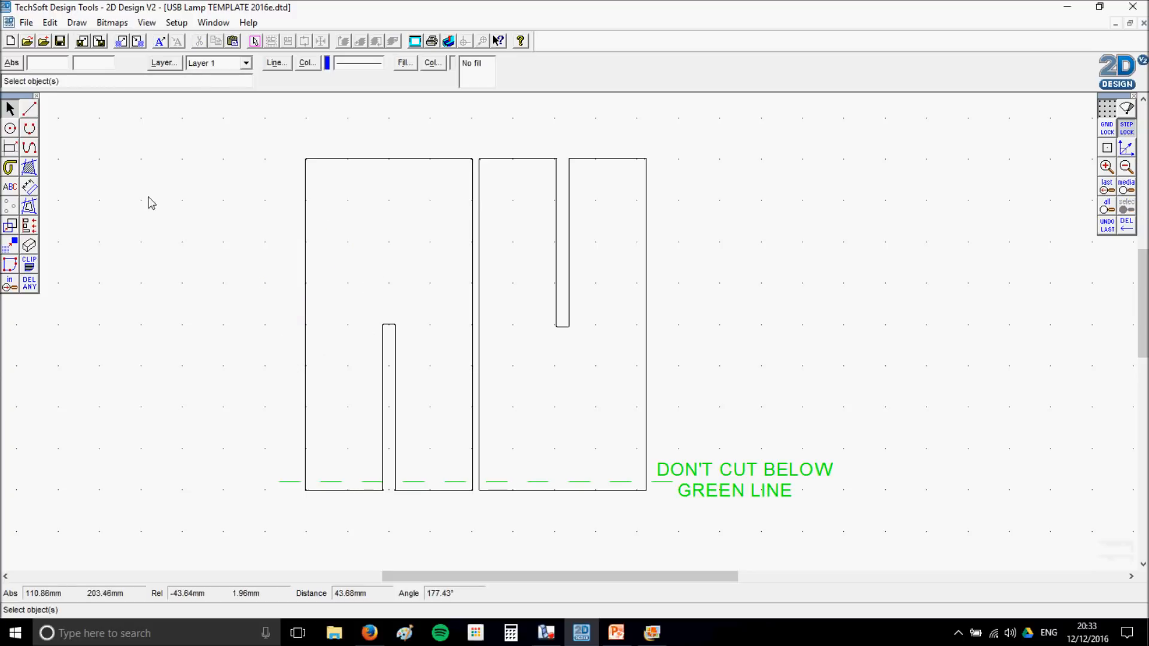
- Set the colour for single lines to black and check the PowerPoint example before returning to 2D Design
click(29, 109)
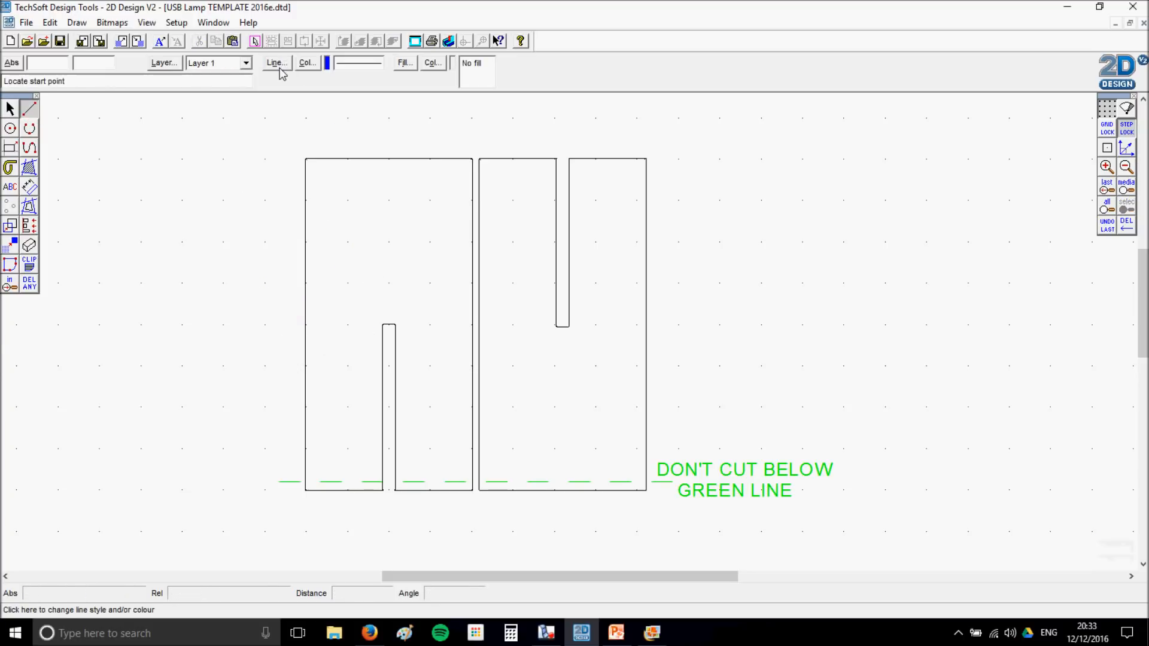
click(312, 65)
click(509, 354)
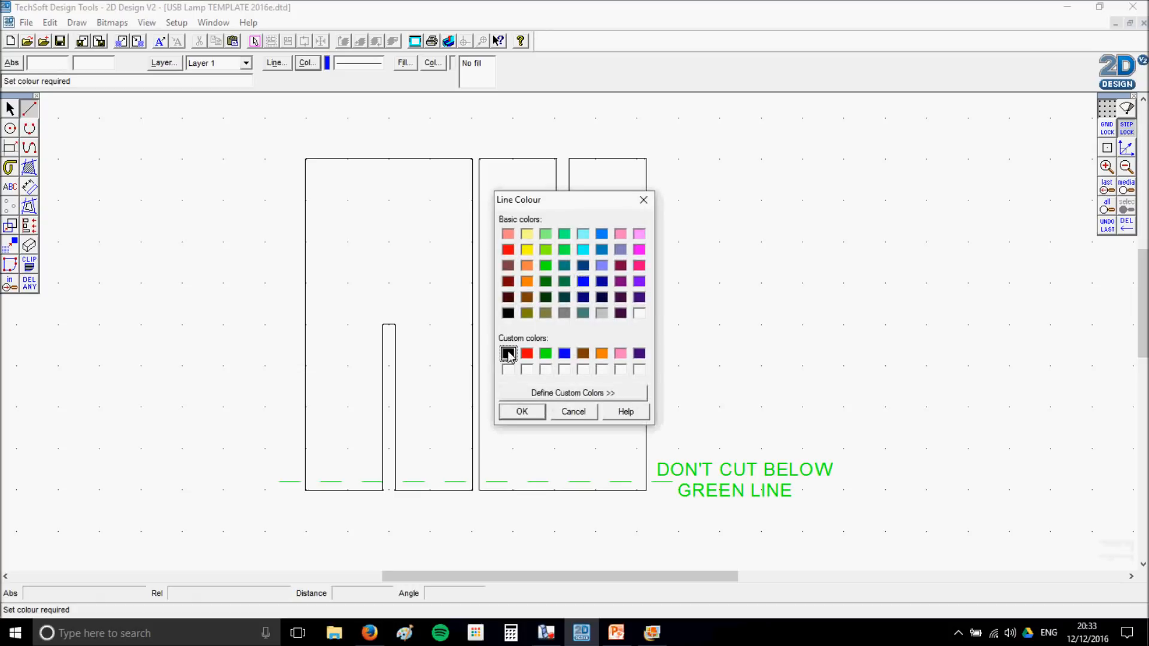
click(522, 412)
key(alt+Tab)
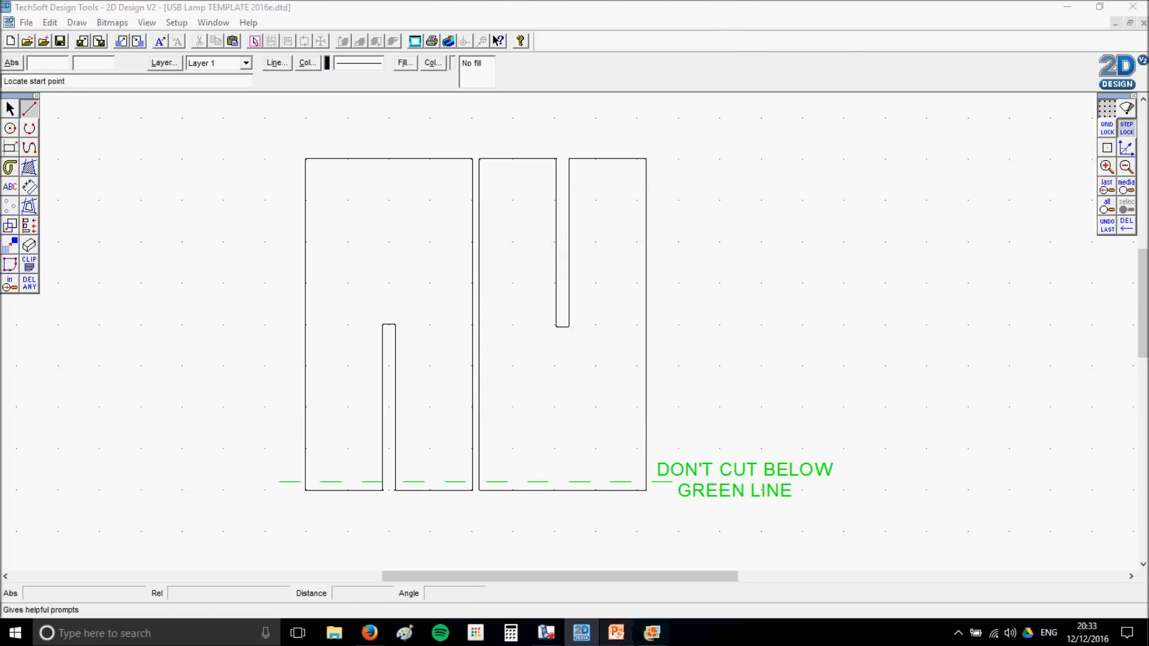
click(582, 633)
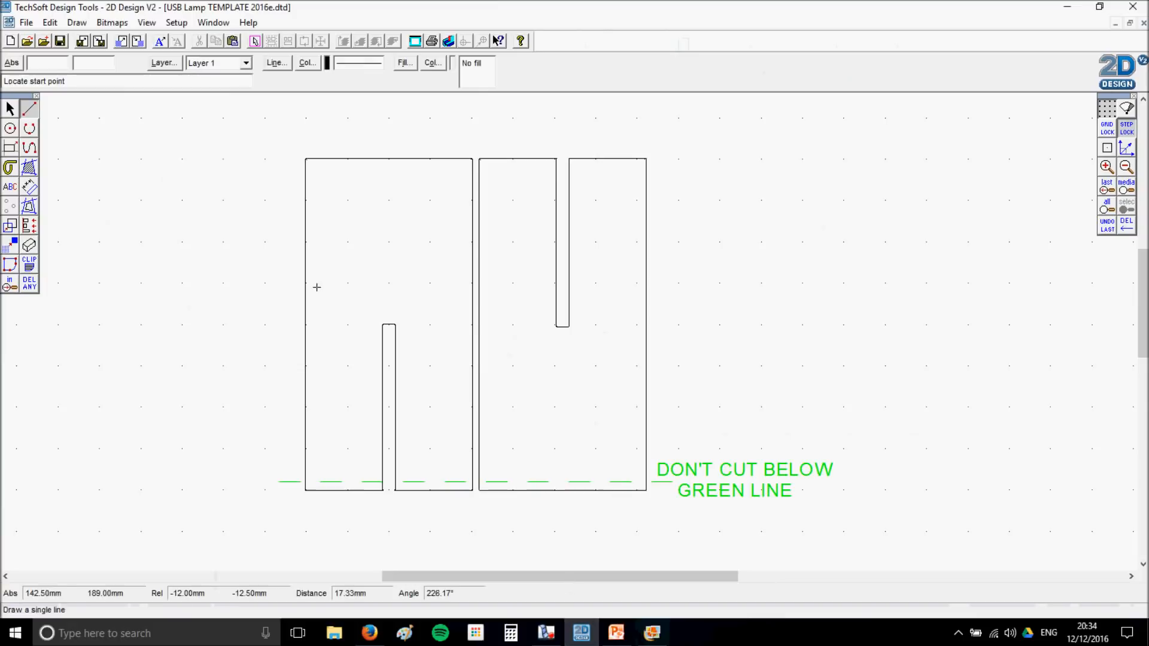
- Draw two crossing diagonals over the left panel's outer edge, plus a slanted line and a central vertical line through its upper edge
click(292, 345)
click(342, 256)
click(343, 280)
click(288, 153)
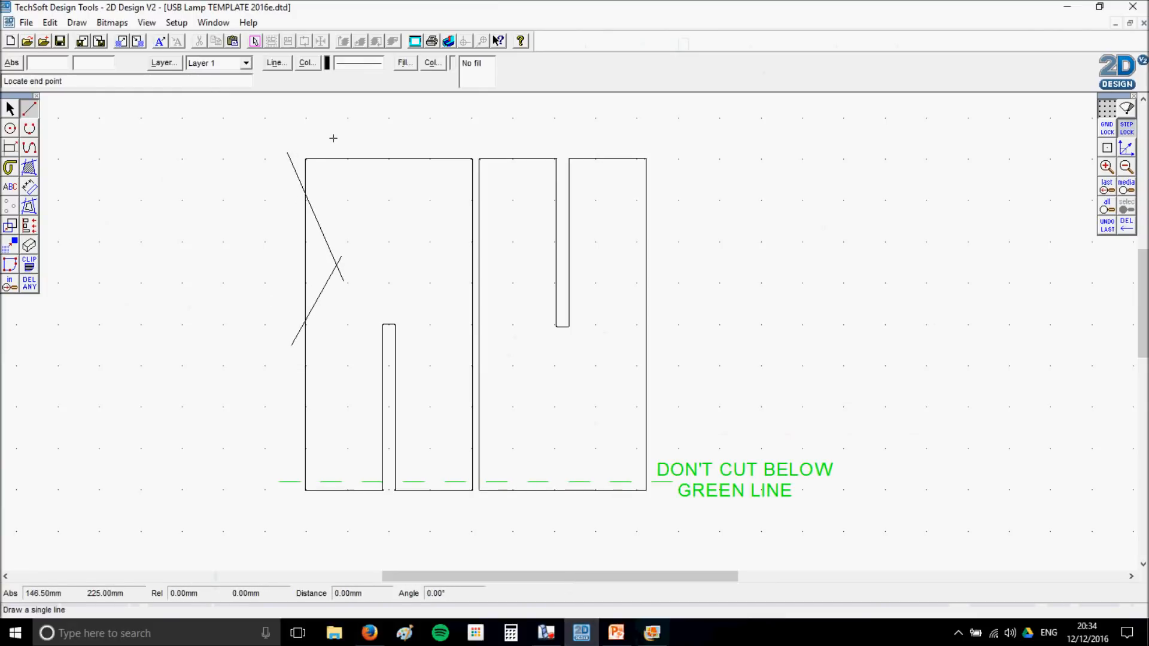
click(368, 277)
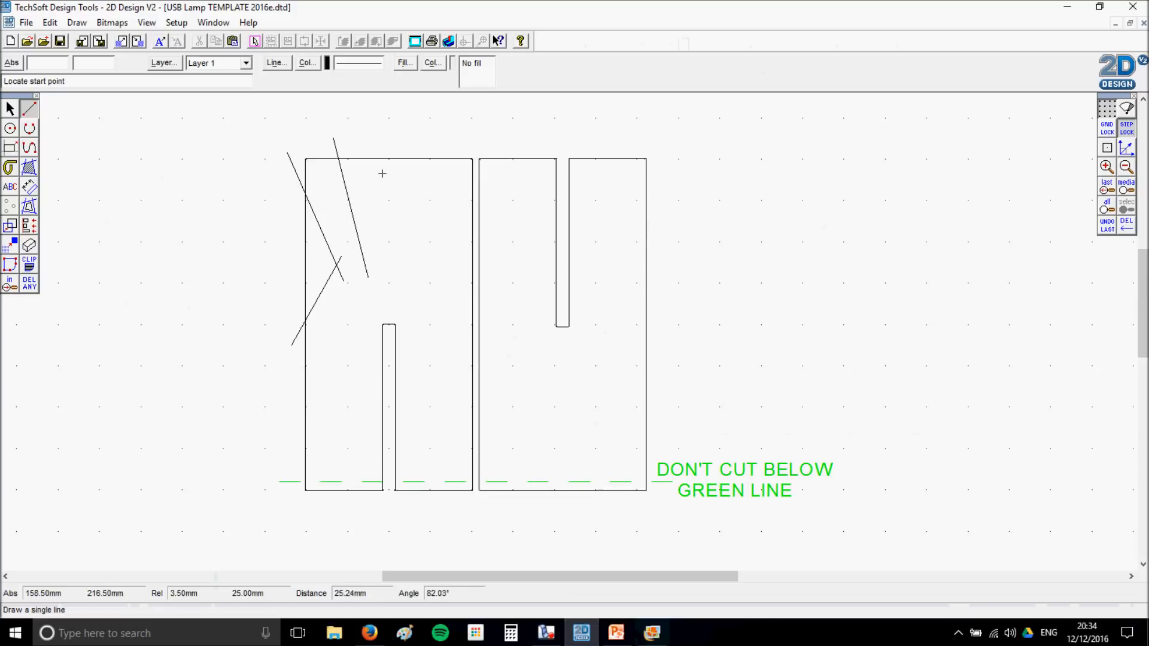
click(389, 272)
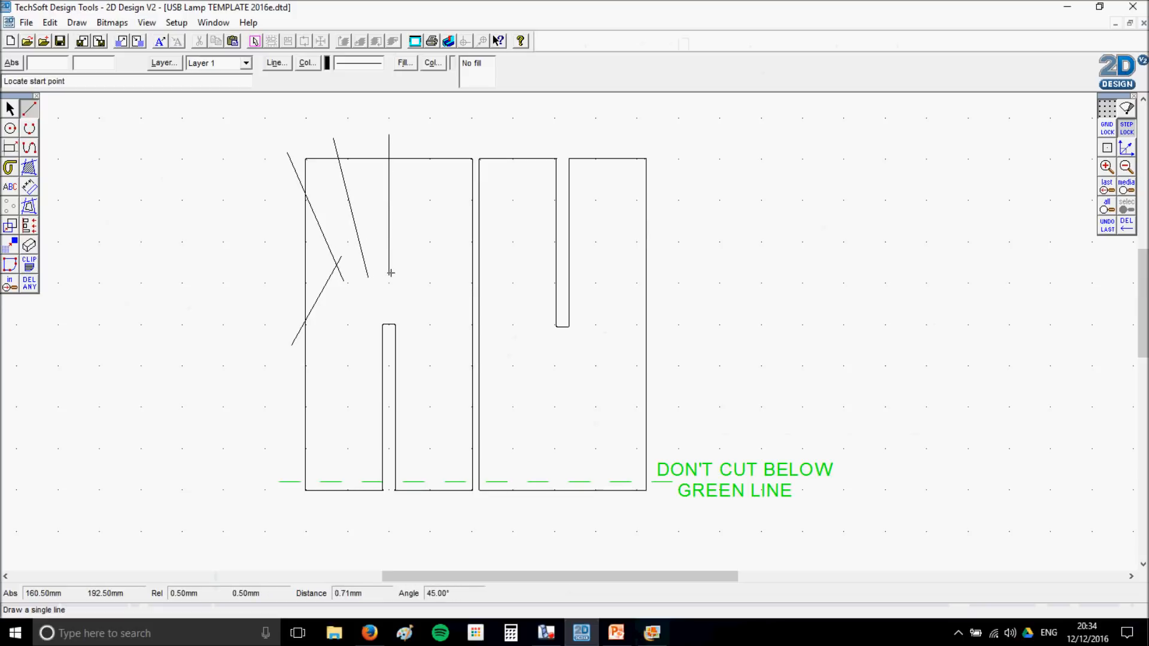
- Draw two slanted lines and one lower diagonal on the same panel's other half, and compare the fan pattern with the PowerPoint example
click(440, 134)
click(418, 285)
click(480, 143)
click(444, 294)
click(440, 252)
click(476, 341)
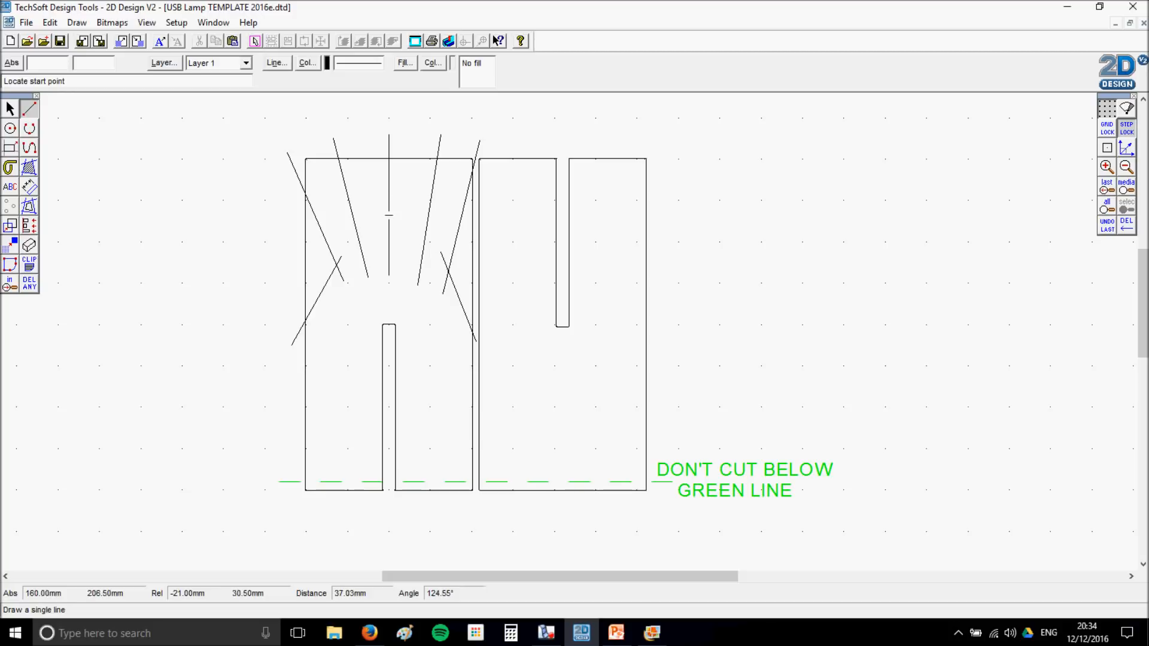
click(616, 633)
click(583, 641)
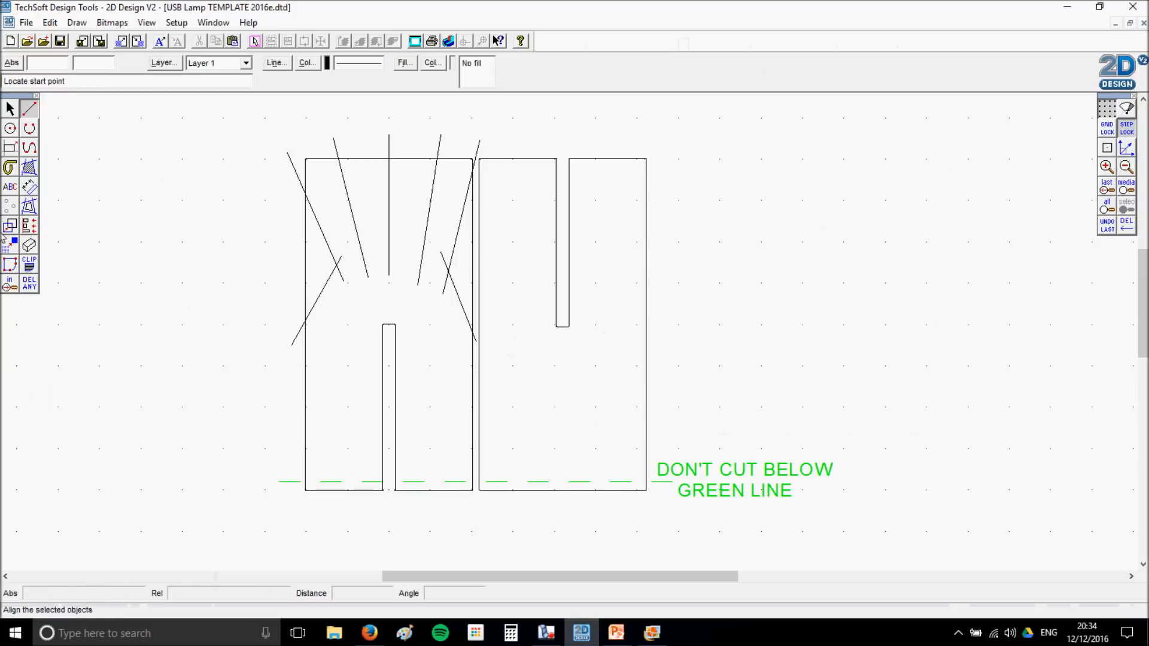
- Using partial deletion, remove the line ends outside the left panel and its side edge sections between the diagonals
click(33, 292)
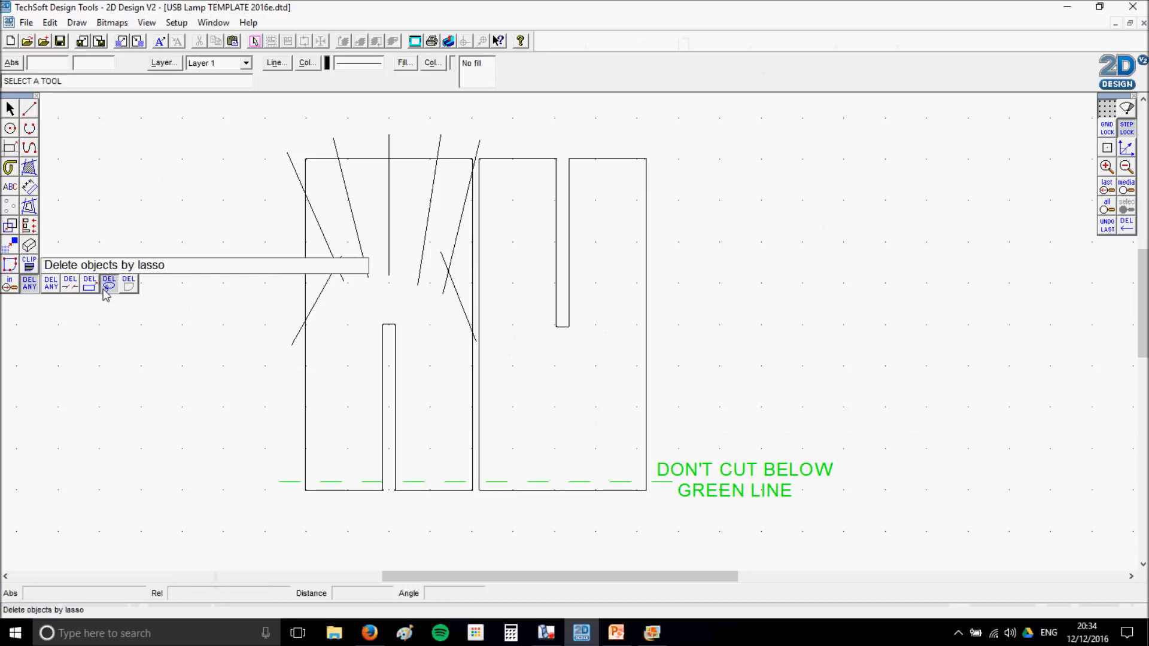
click(71, 286)
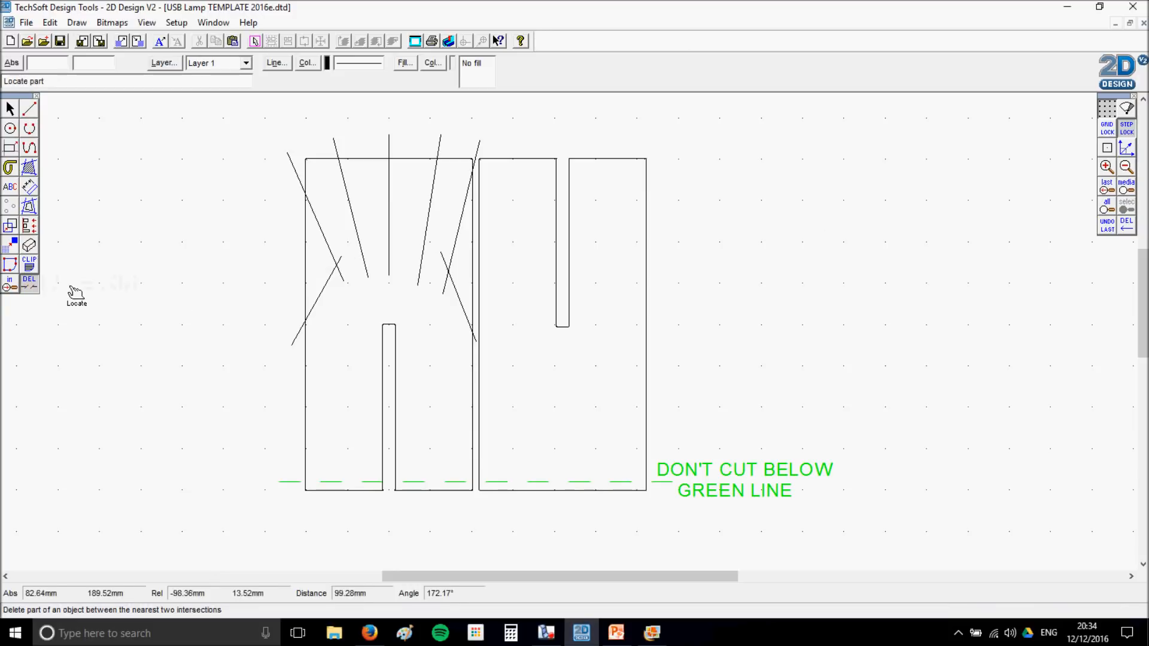
click(299, 339)
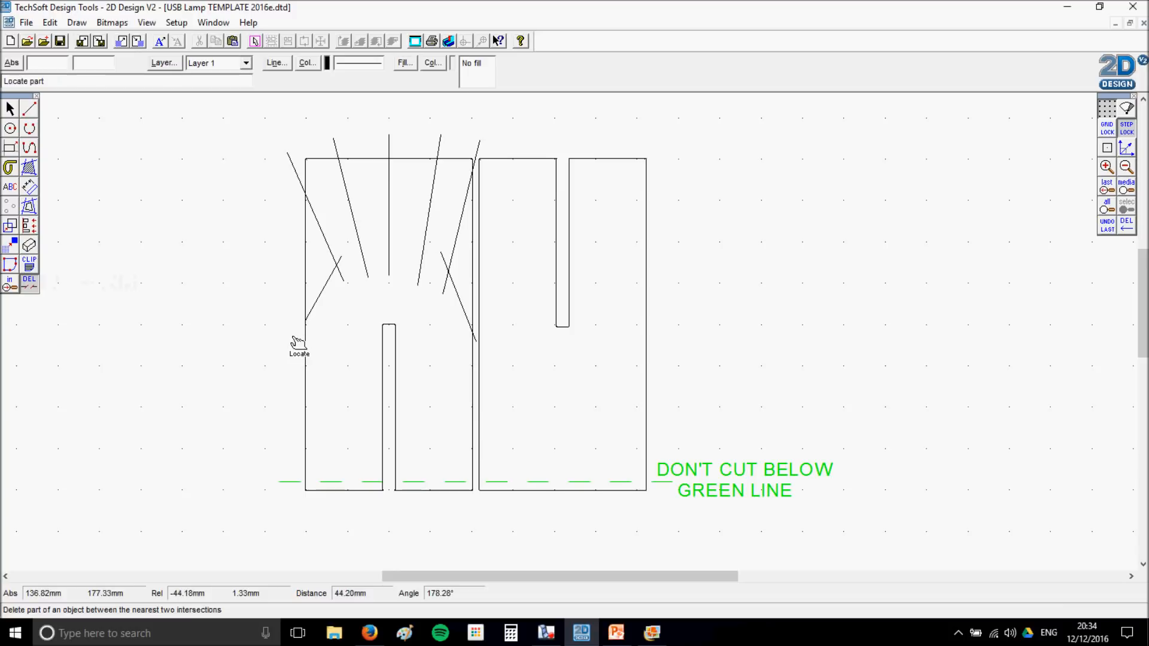
click(307, 279)
click(300, 186)
click(337, 149)
click(390, 145)
click(439, 145)
click(478, 150)
click(475, 259)
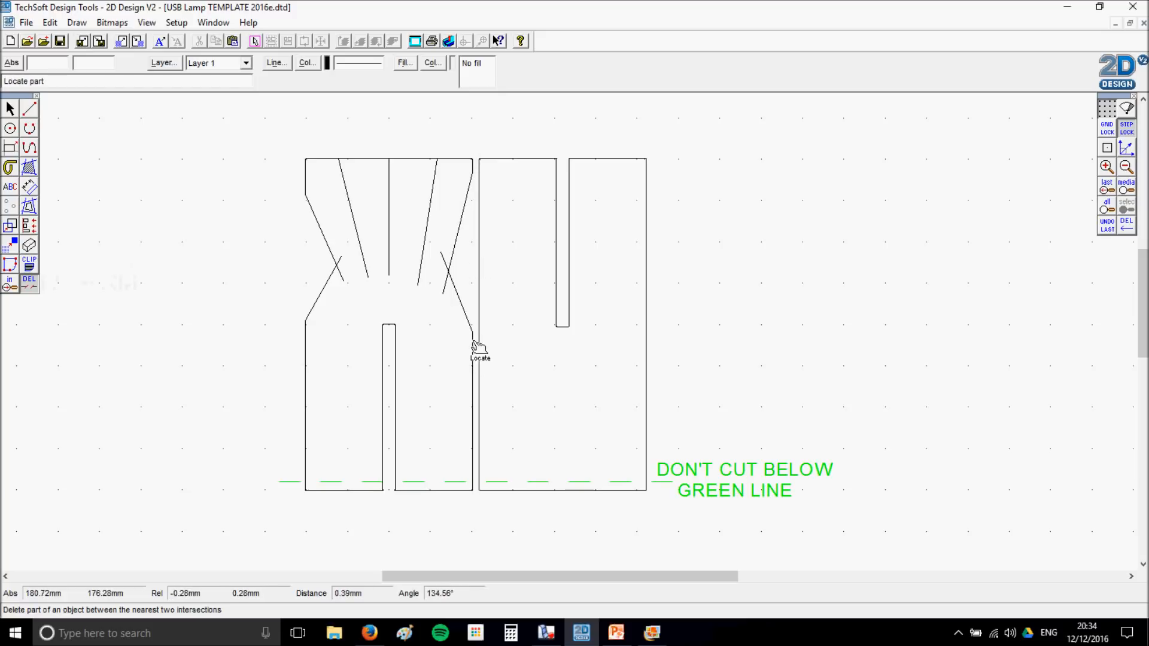
- Trim the overlapping line ends where the diagonals cross at both sides of the panel's waist
click(442, 290)
click(444, 259)
click(341, 276)
click(339, 260)
key(Escape)
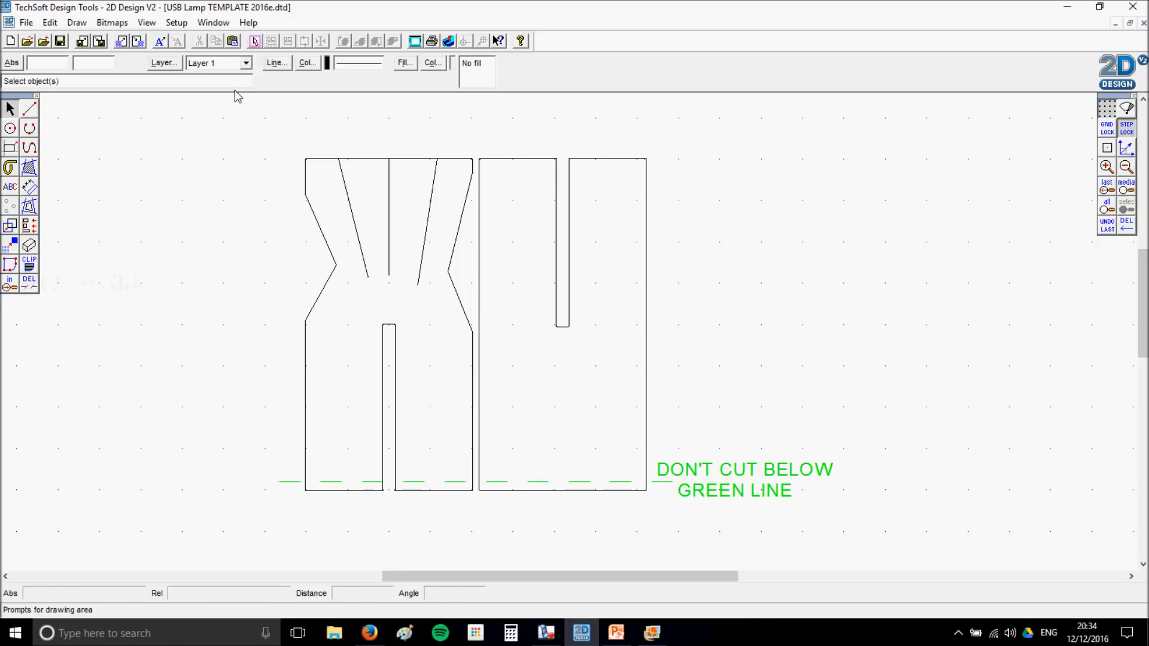
- Compare the trimmed panel with the finished lamp drawing on slide 13 in PowerPoint, and return to 2D Design
click(616, 633)
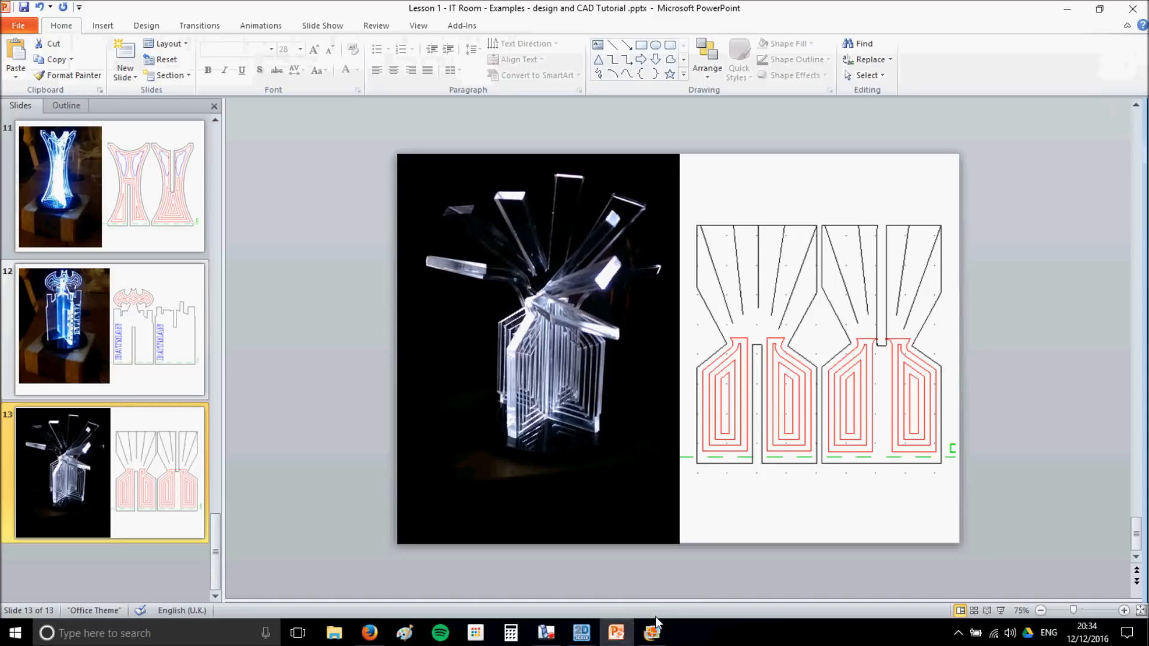
click(582, 633)
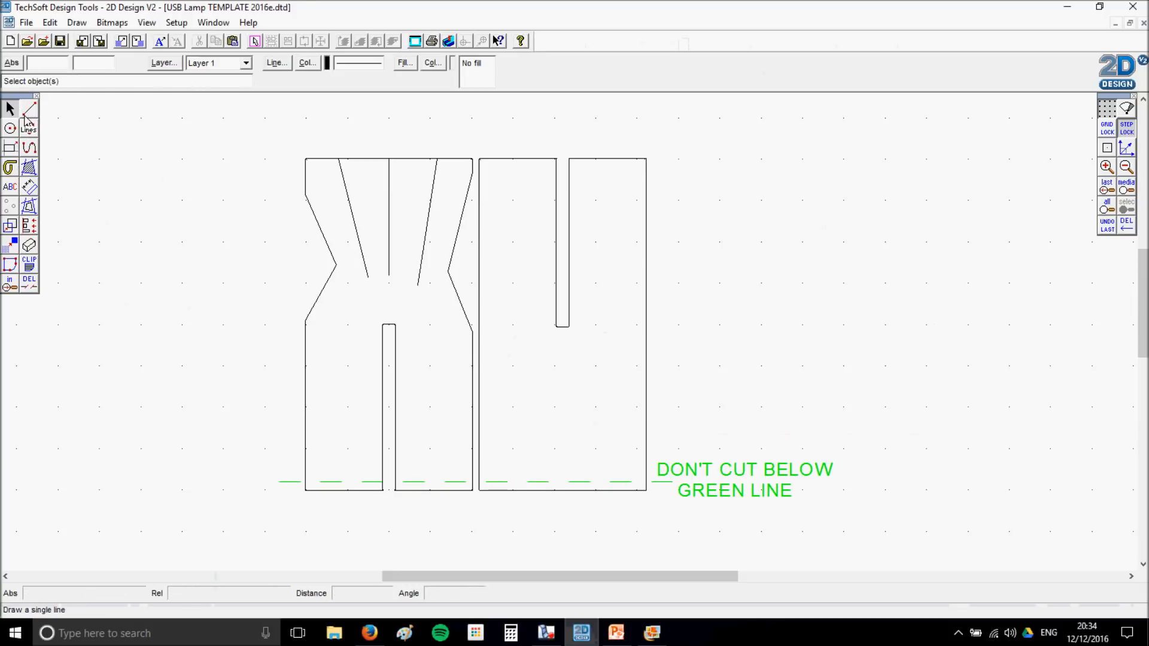
click(616, 632)
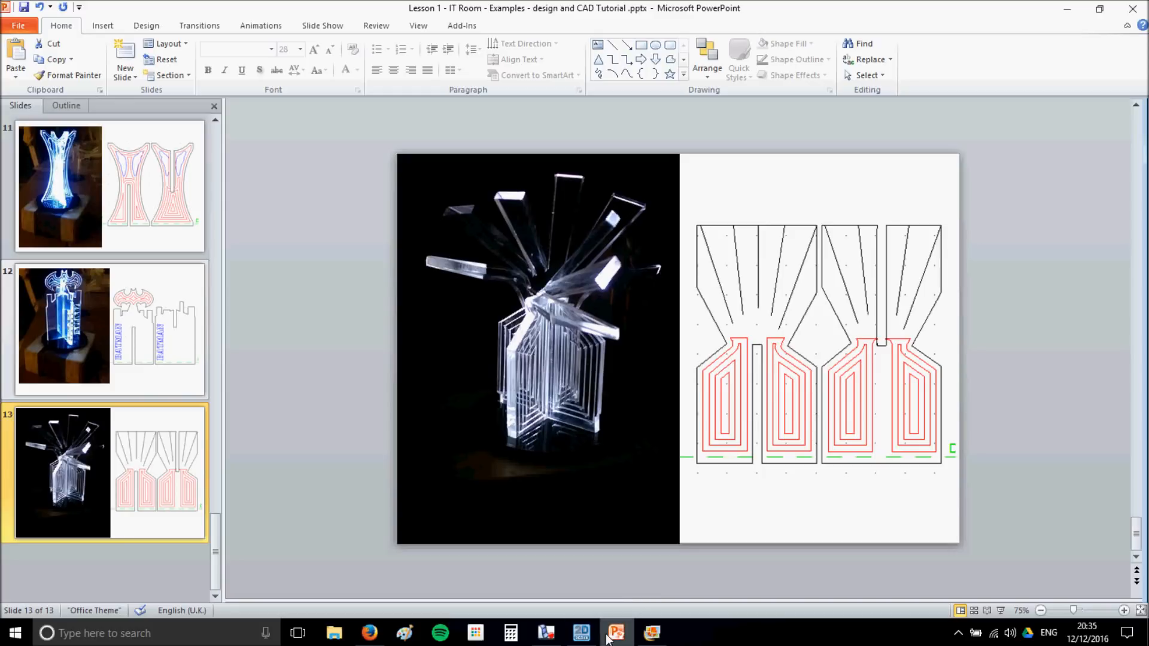
click(581, 633)
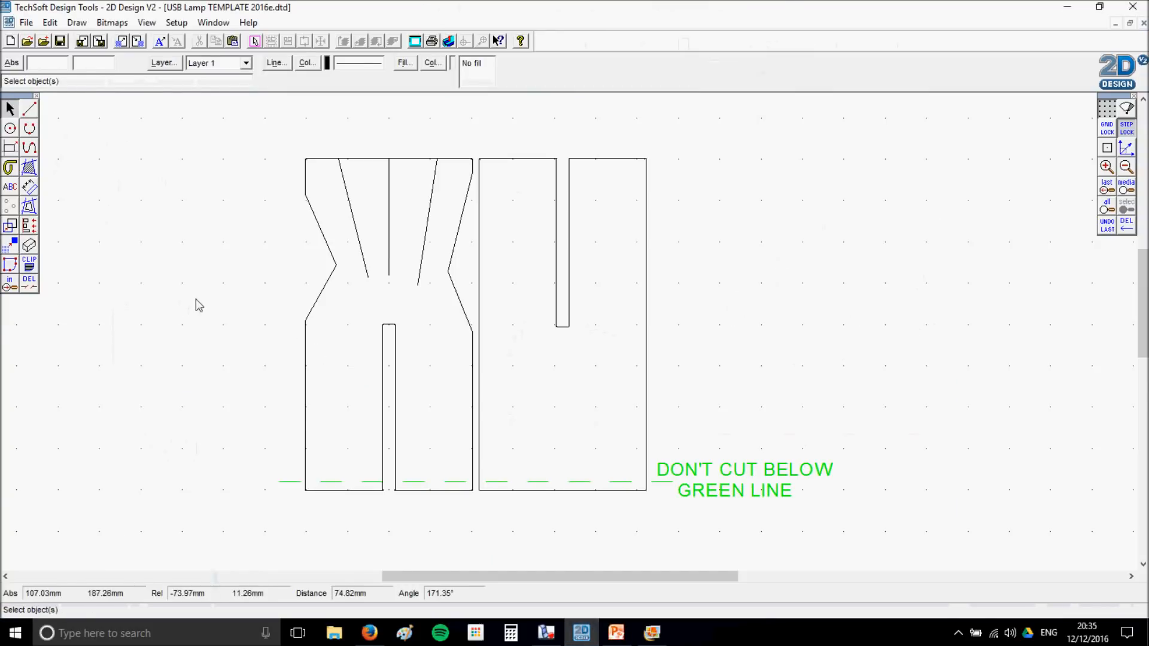
- Set the Contour tool's spacing to 2 mm
click(30, 209)
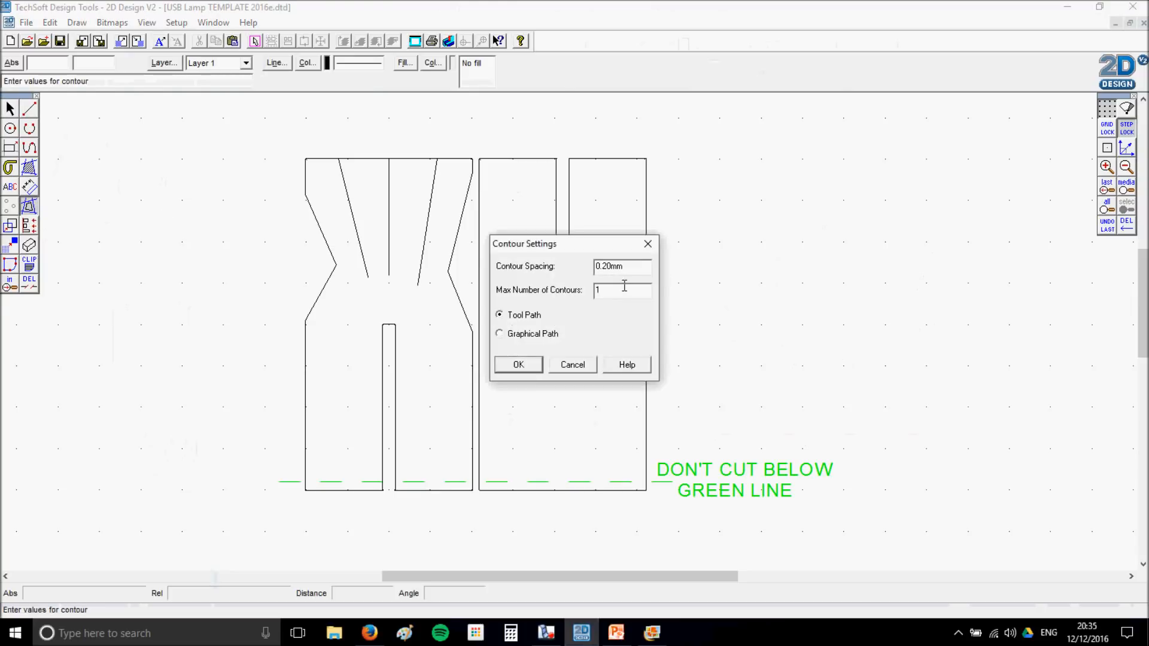
drag(629, 264, 531, 276)
drag(612, 251, 740, 237)
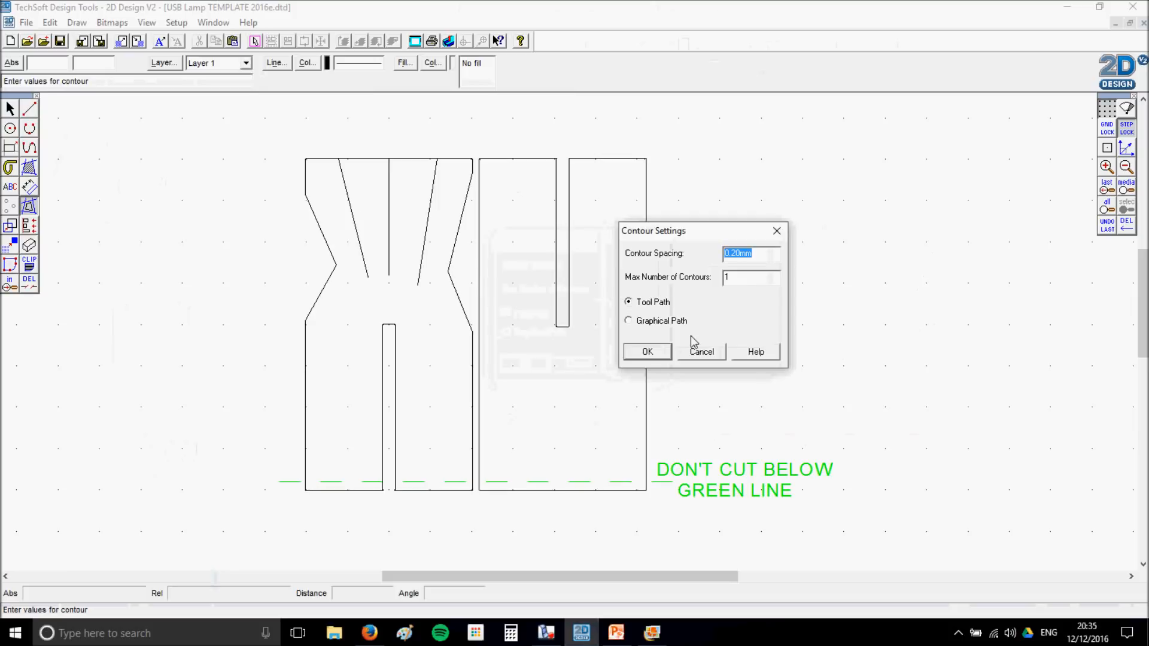
click(773, 255)
drag(774, 256, 729, 258)
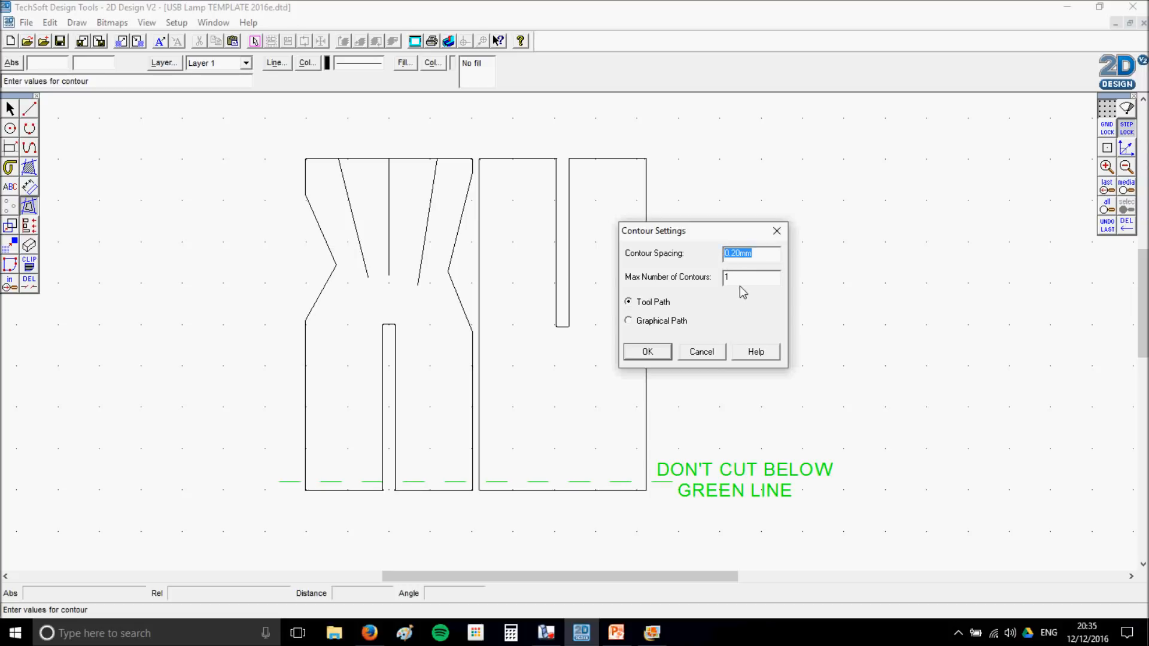
text(2)
click(649, 353)
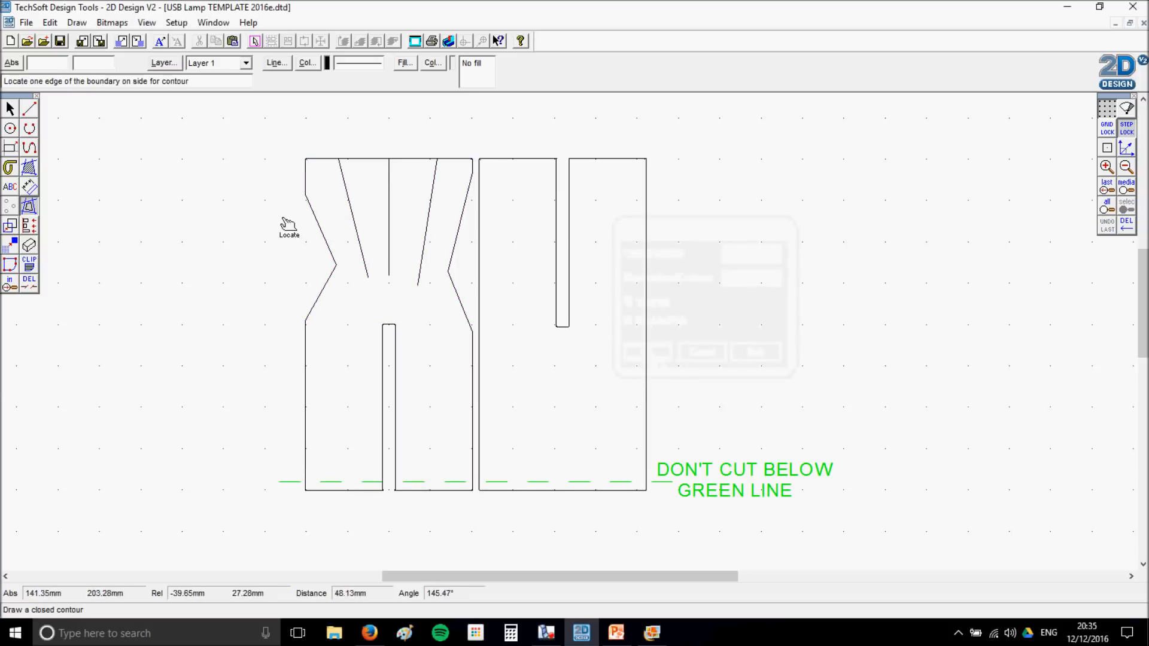
- Draw a horizontal line across the left panel just above its slot, and fill the area beneath with nested contours down to the centres
click(35, 112)
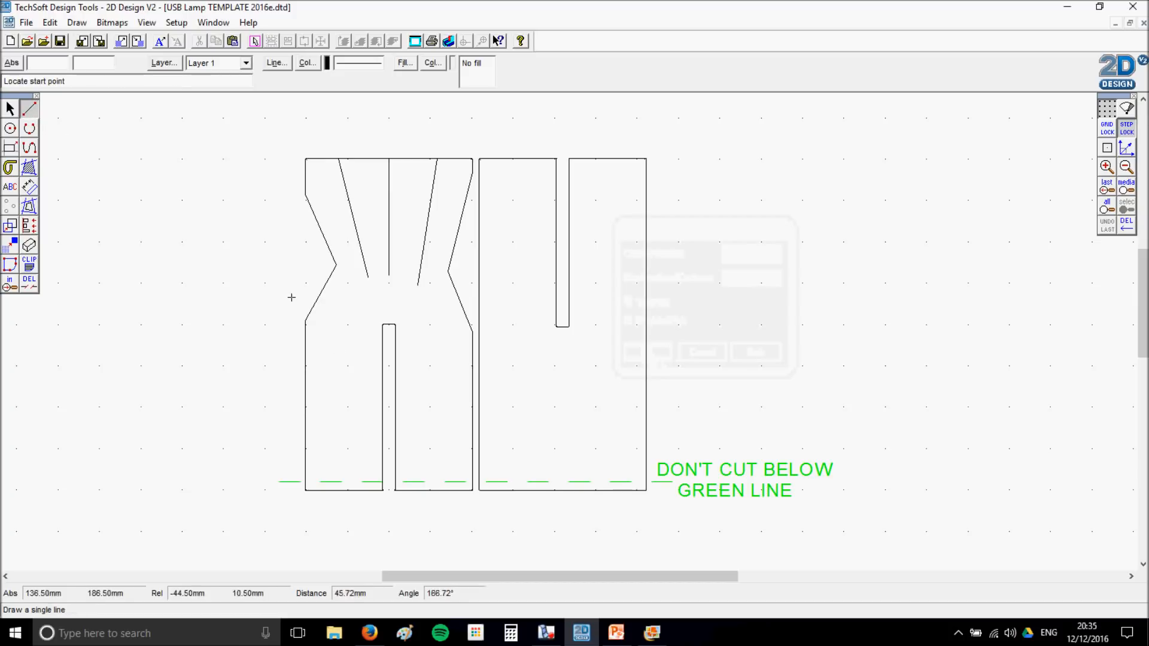
click(470, 302)
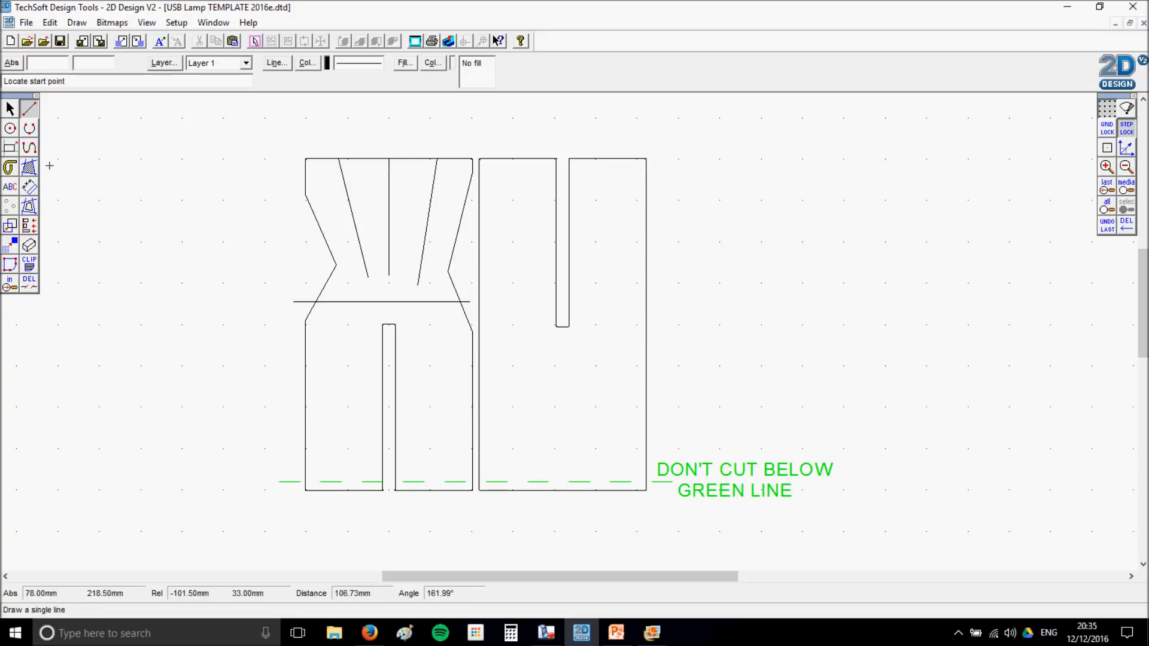
click(29, 206)
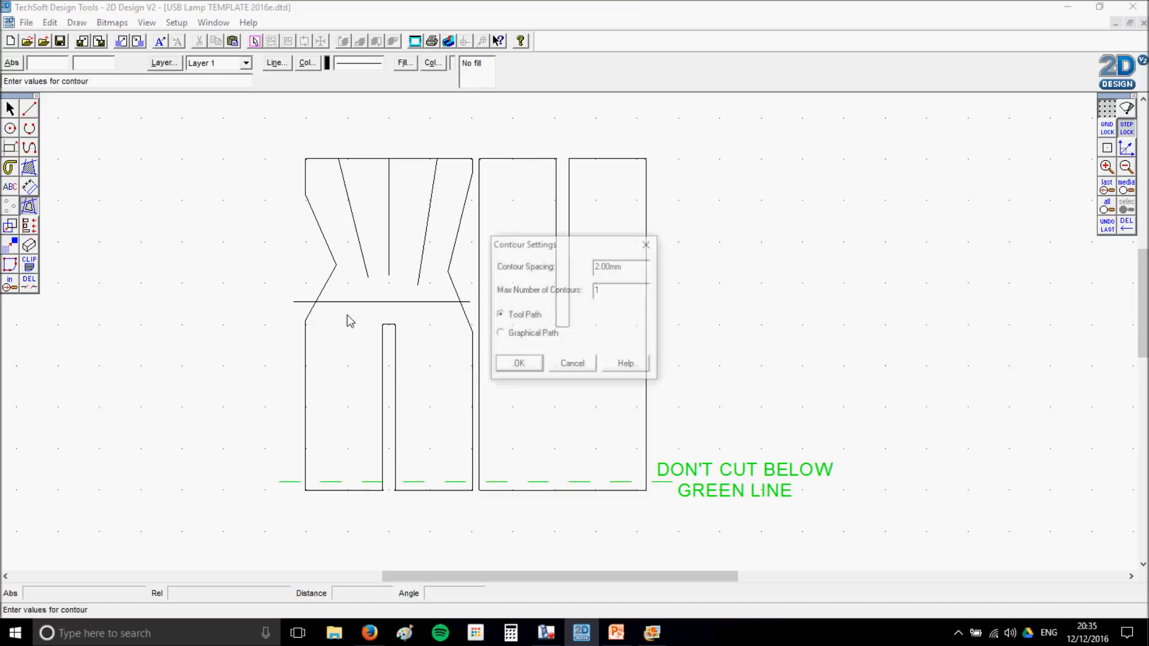
click(508, 368)
click(327, 338)
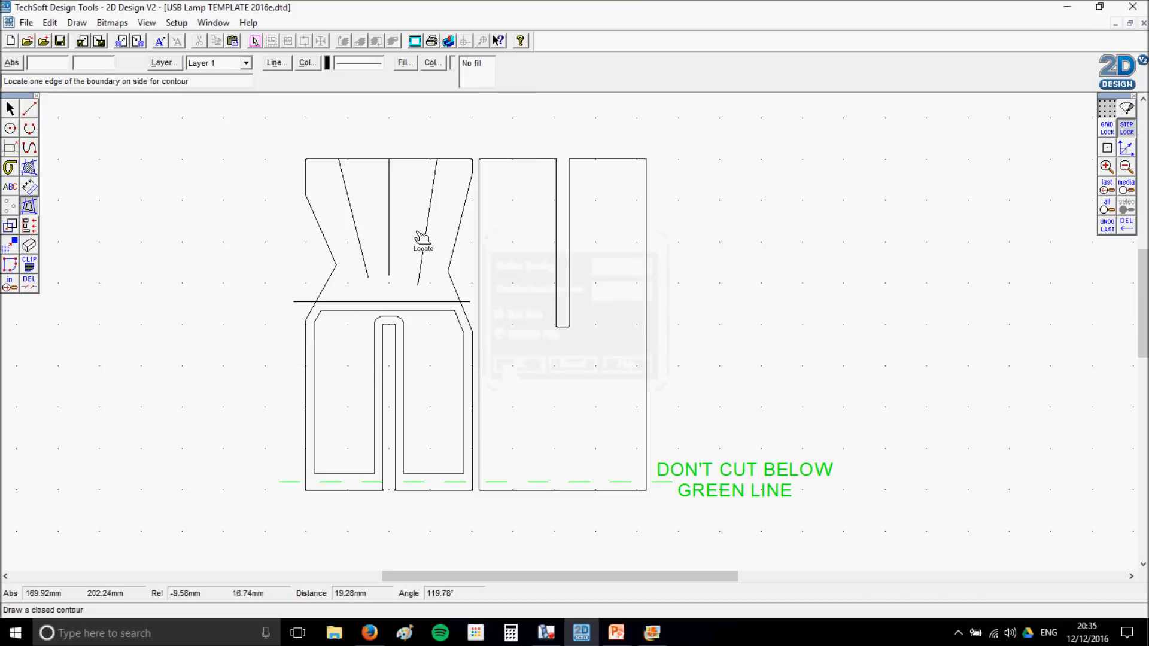
click(340, 329)
click(339, 333)
click(350, 356)
click(427, 338)
click(431, 341)
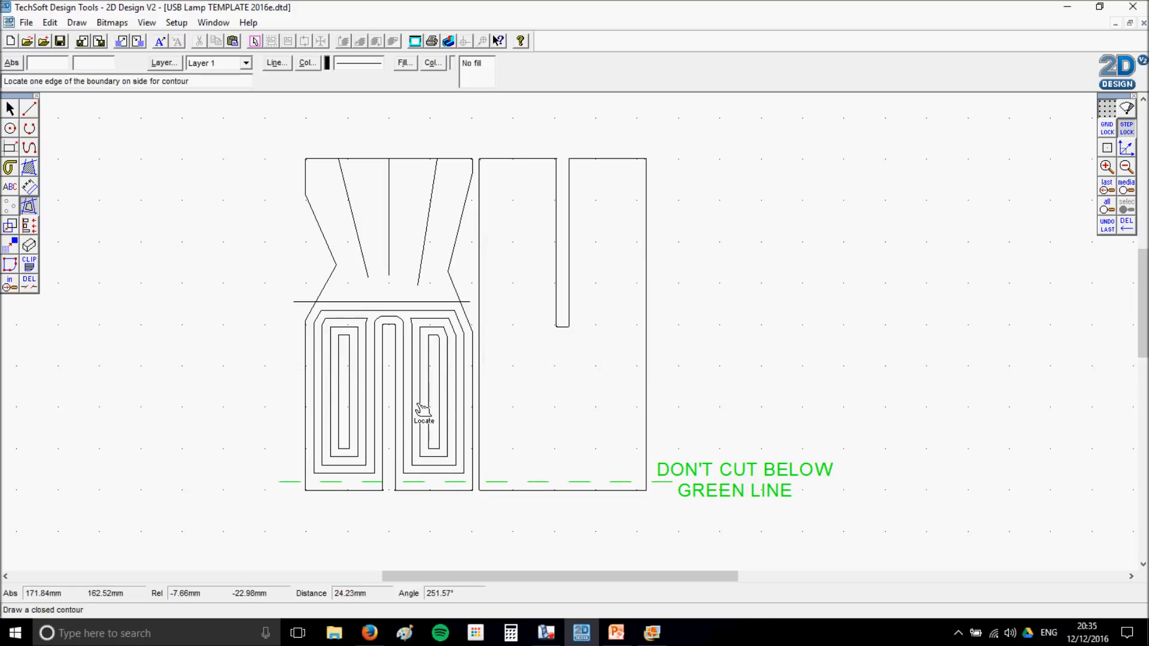
key(Escape)
click(331, 312)
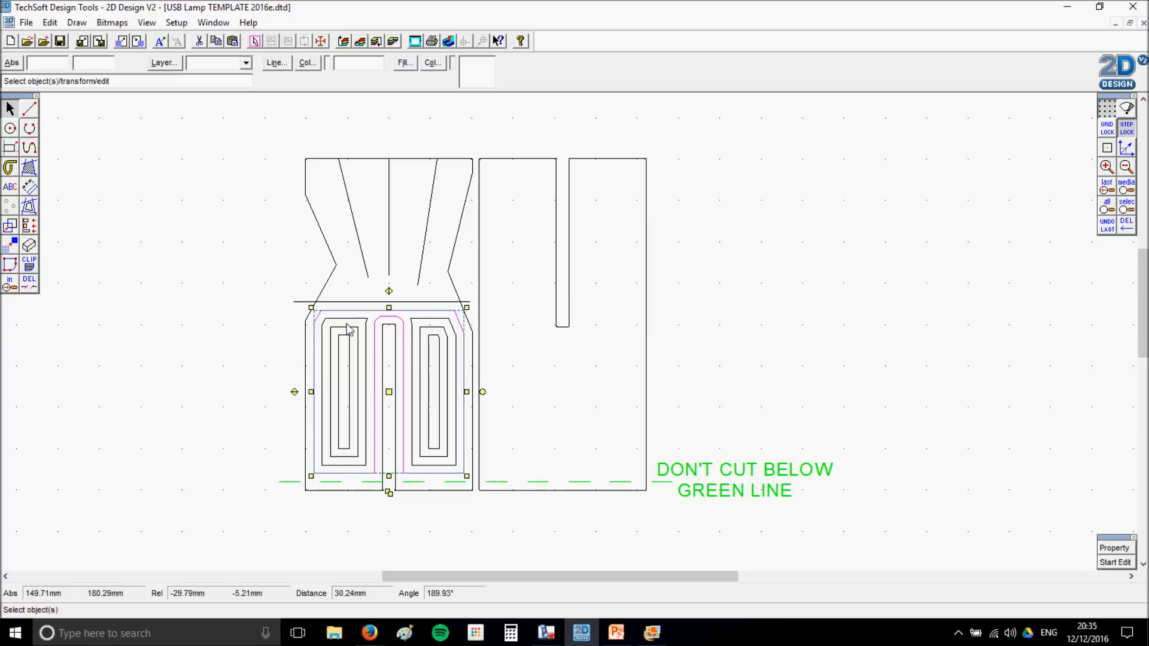
click(345, 315)
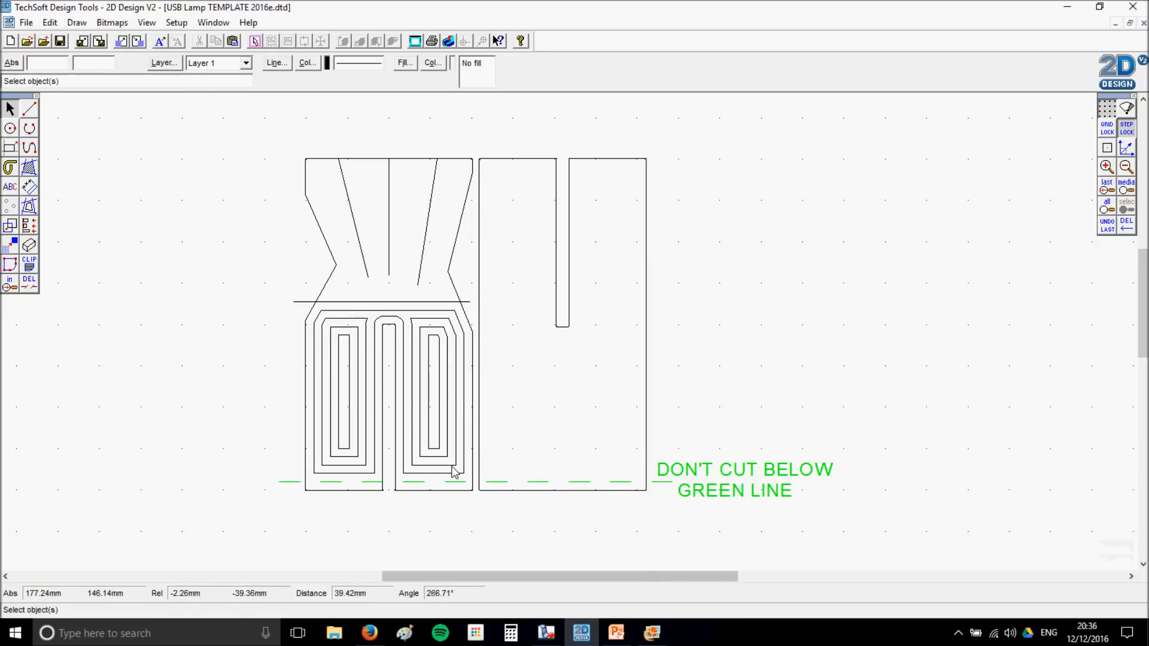
click(346, 474)
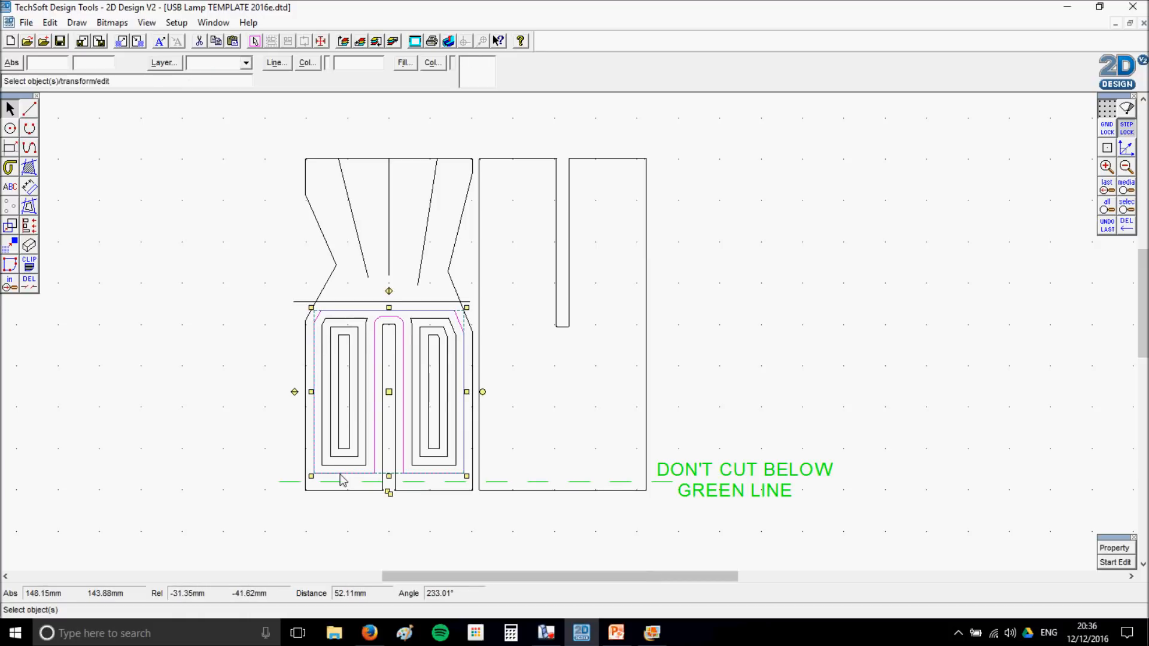
shift+click(343, 453)
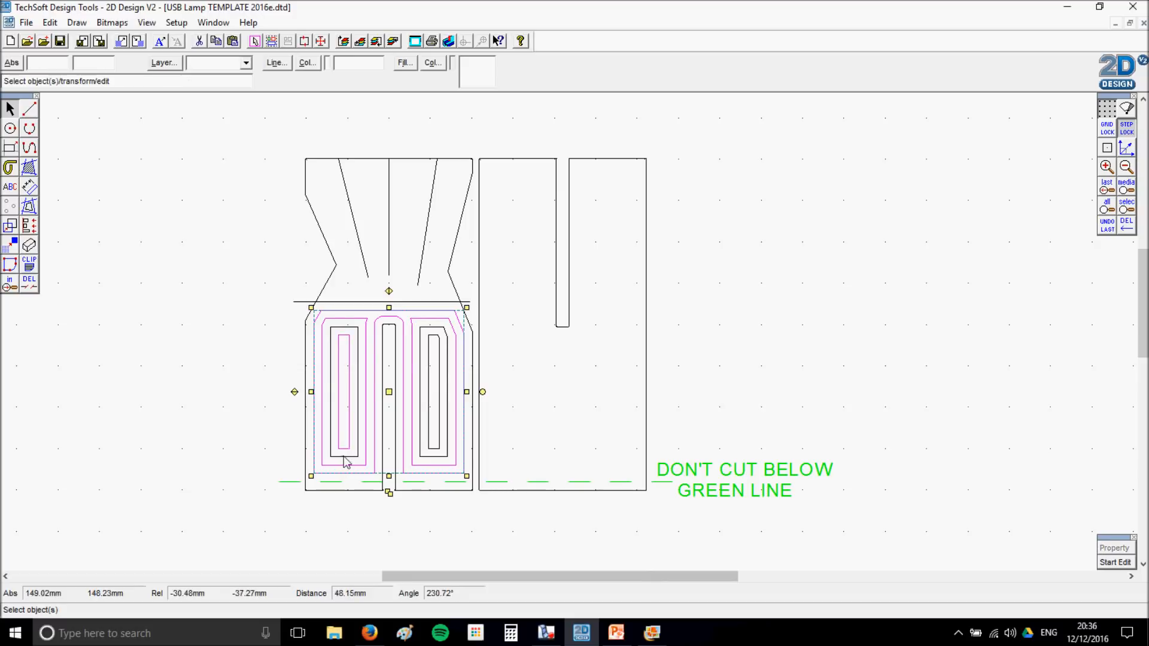
shift+click(344, 457)
click(213, 422)
- Change the line colour of all contours in the left panel's lower half to red, and delete the horizontal line above them
click(348, 433)
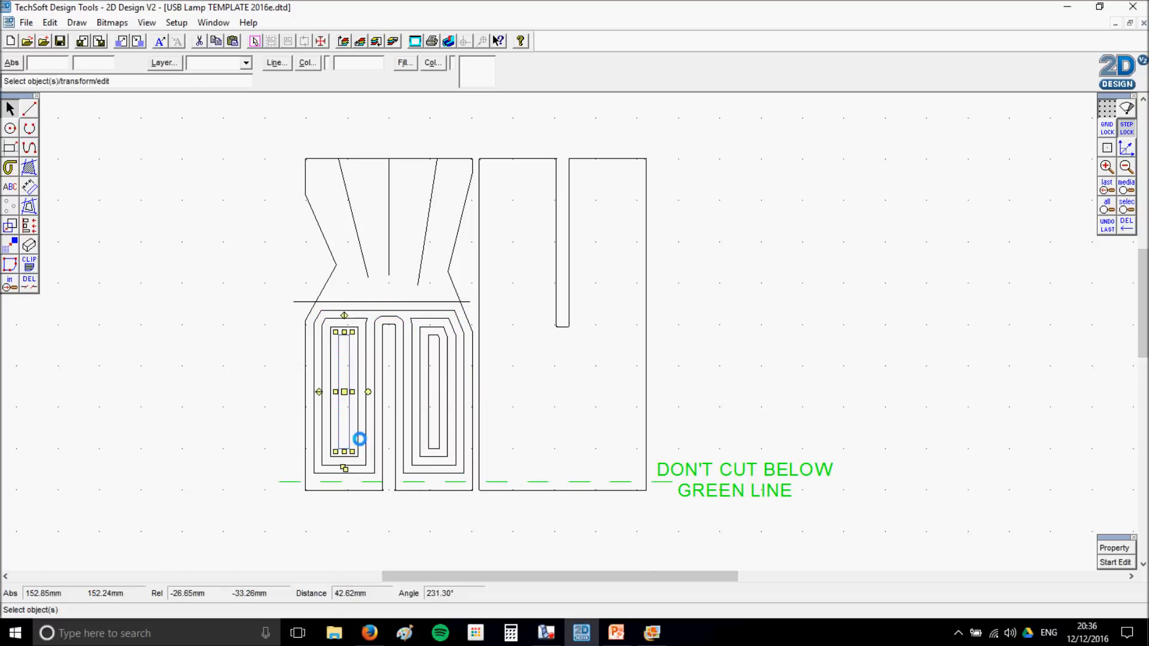
shift+click(359, 439)
shift+click(374, 452)
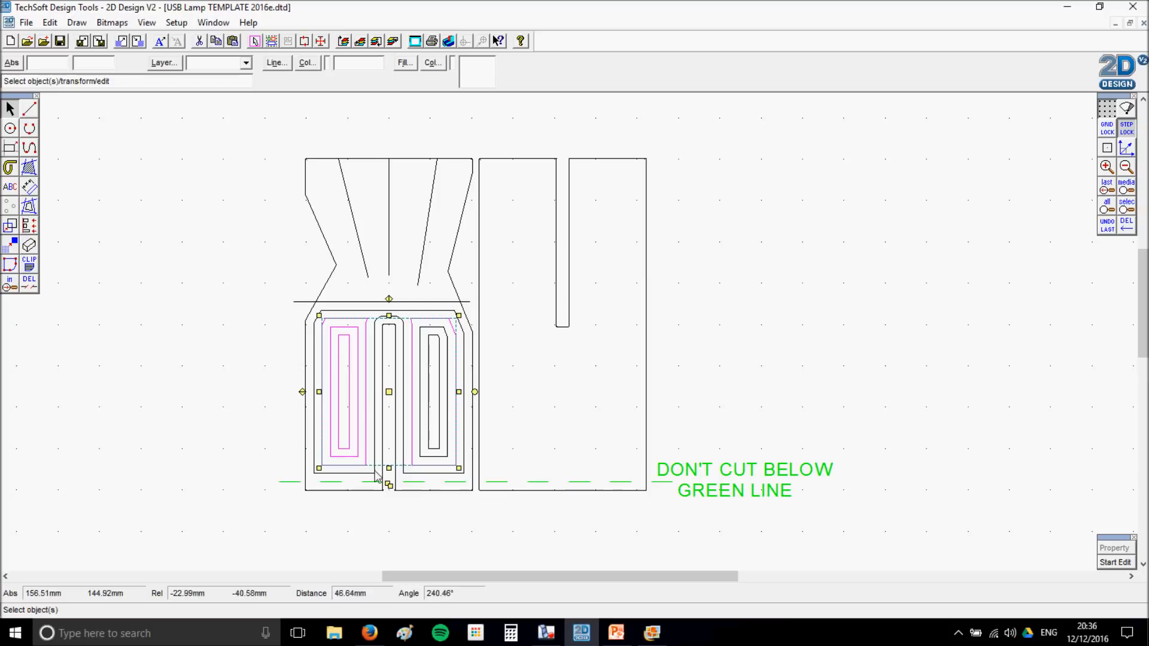
shift+click(373, 478)
shift+click(436, 450)
shift+click(425, 458)
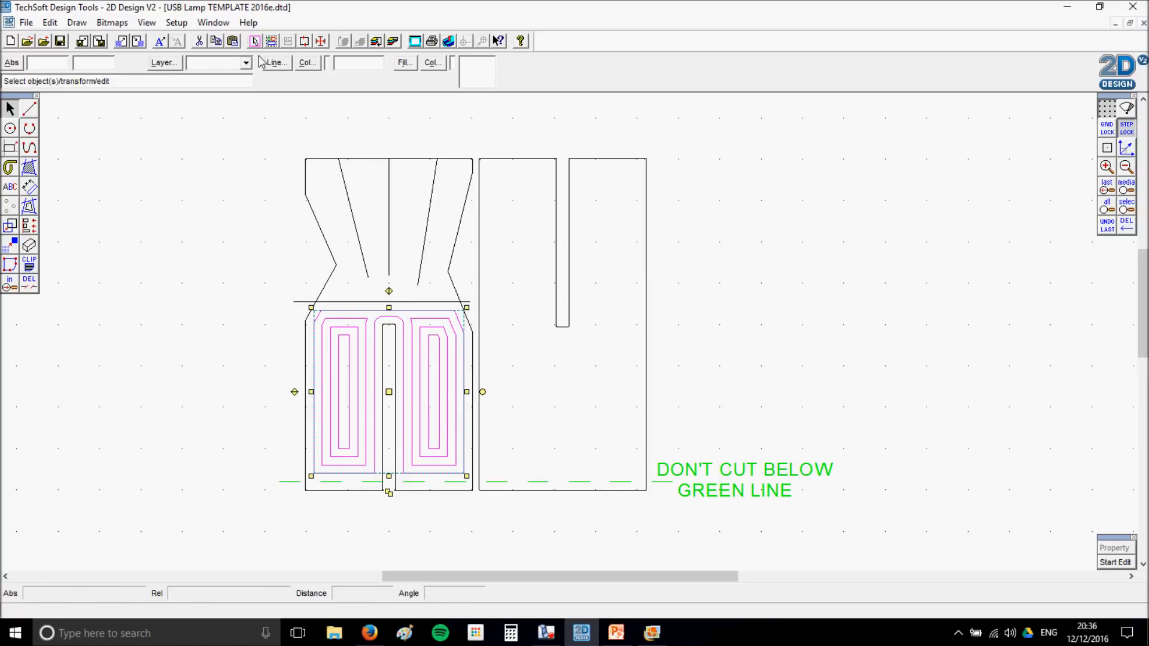
click(308, 62)
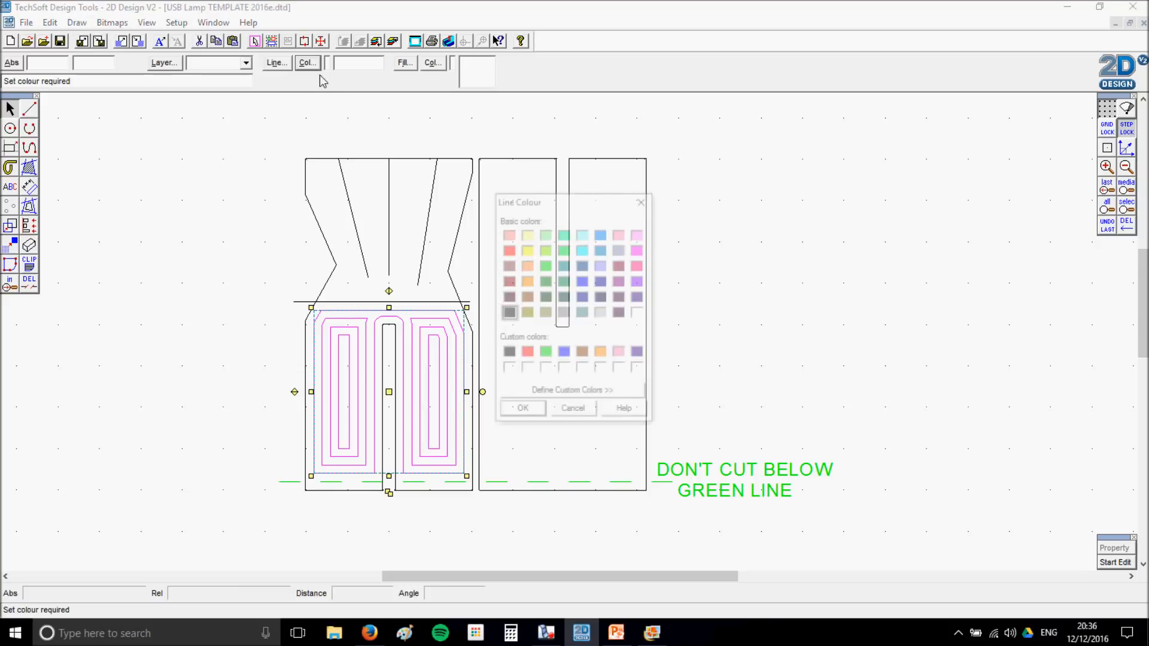
click(527, 354)
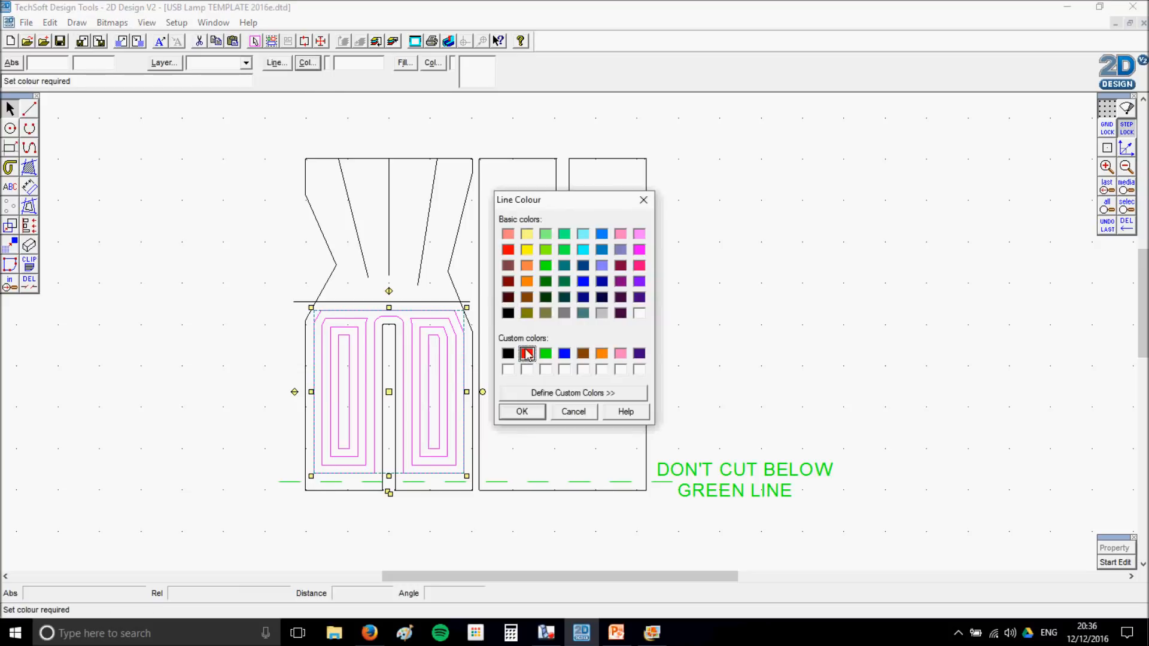
click(522, 411)
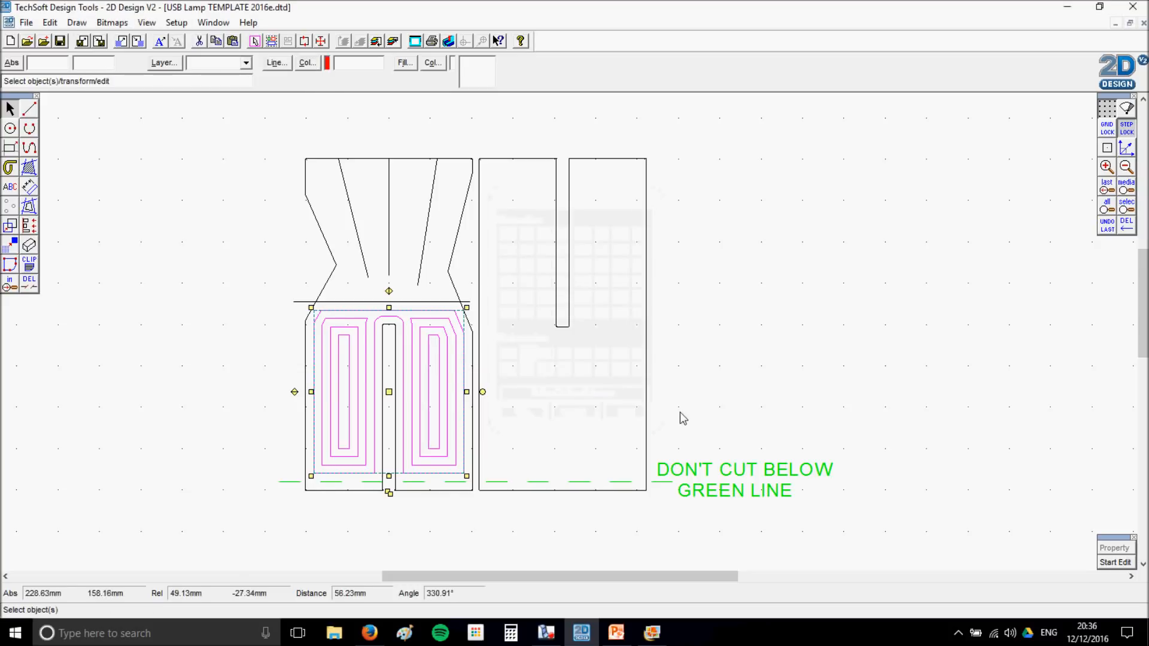
click(386, 305)
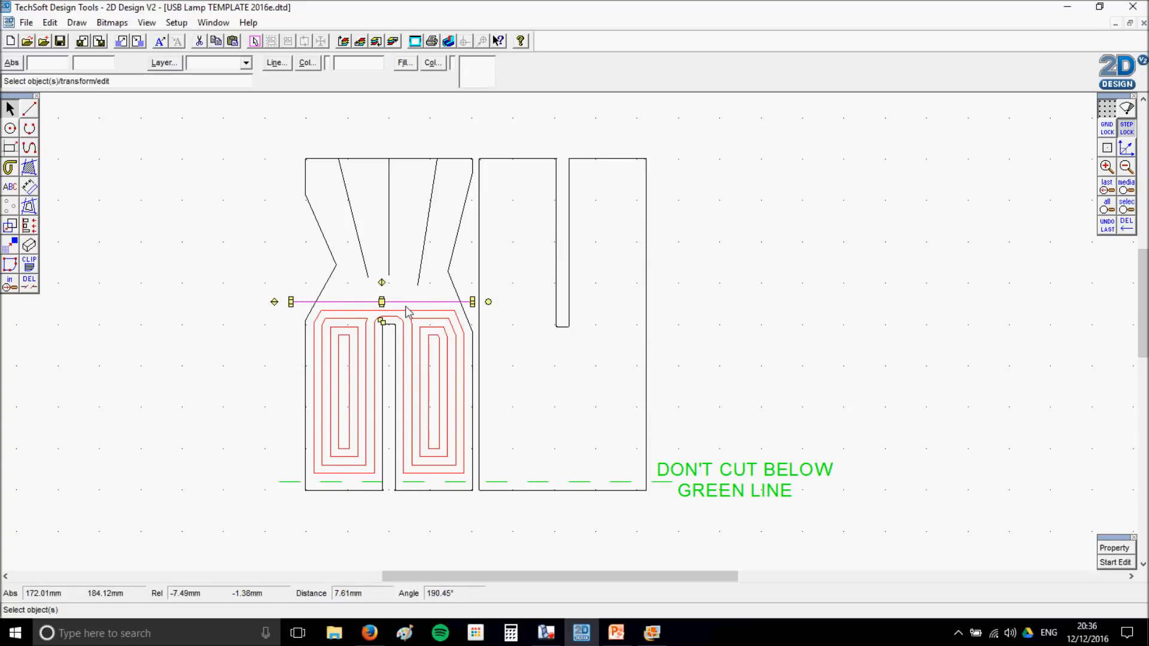
key(Delete)
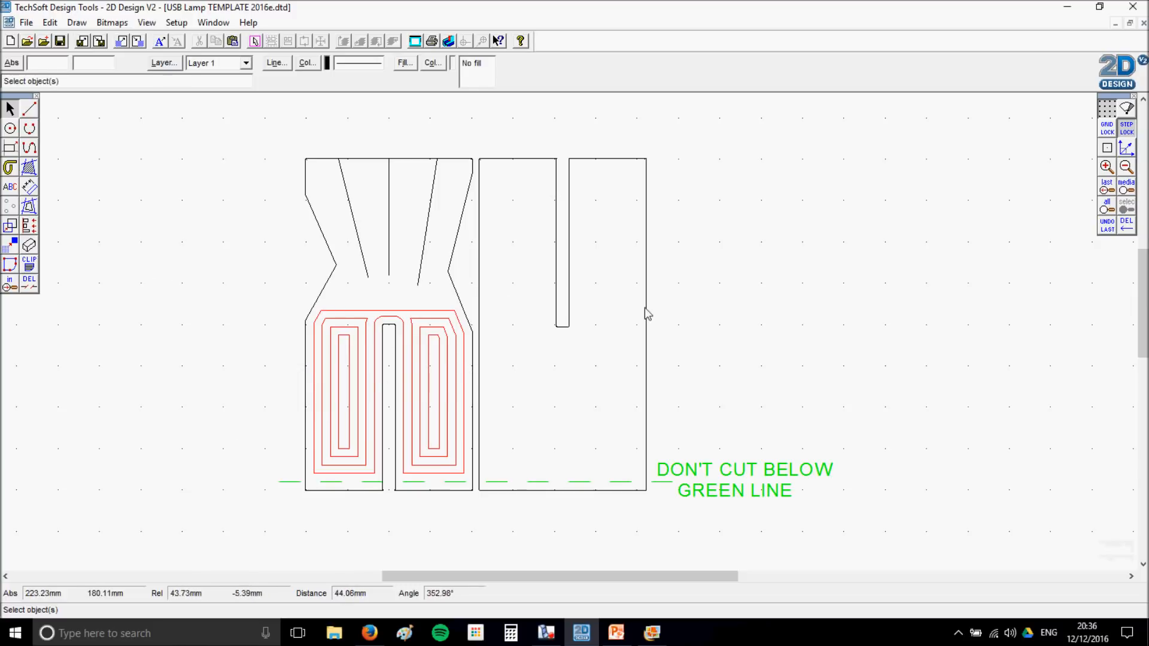
click(29, 205)
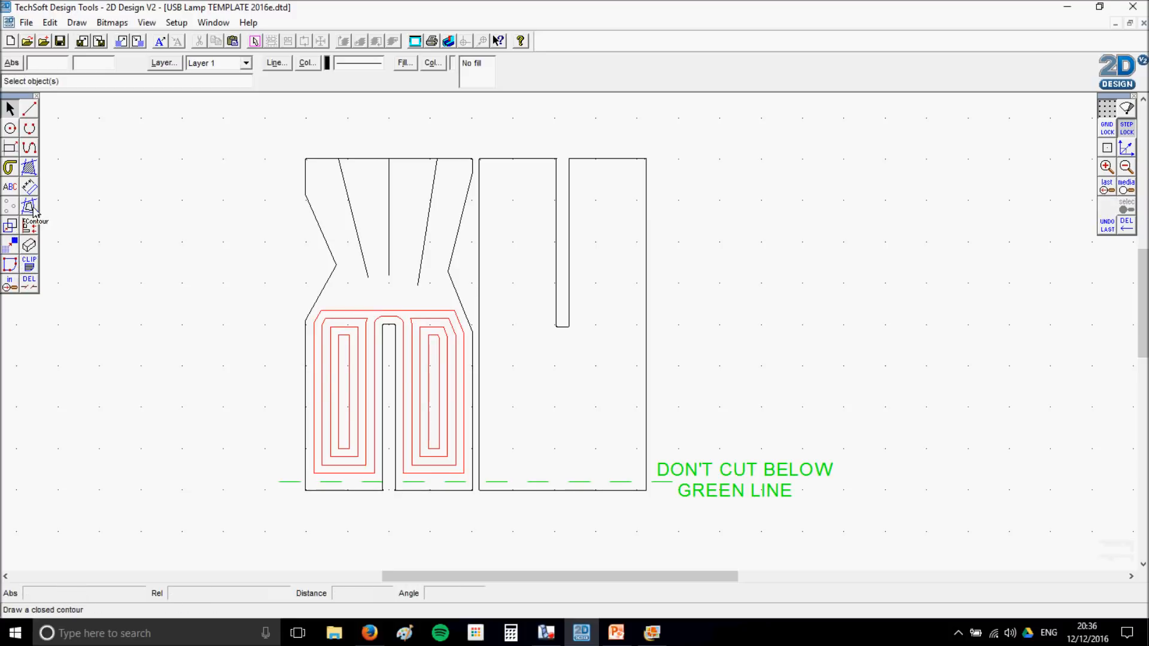
click(531, 321)
click(520, 365)
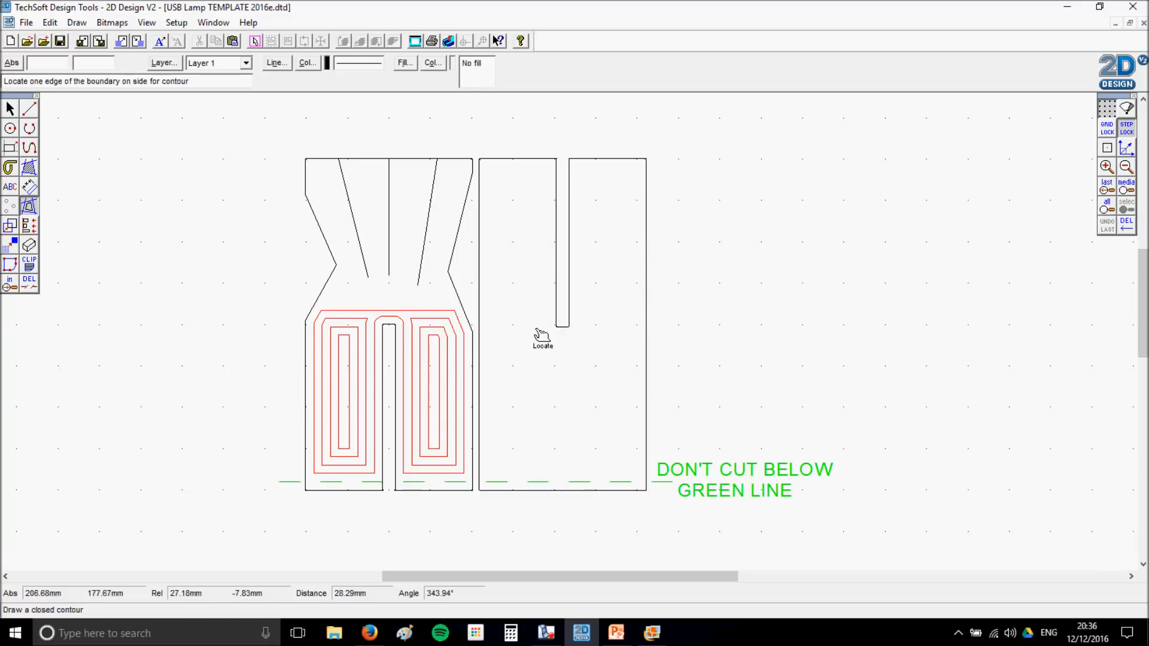
click(12, 109)
- Draw a line down each side of the right panel's slot and a roughly horizontal line beneath it to enclose the slot
click(25, 108)
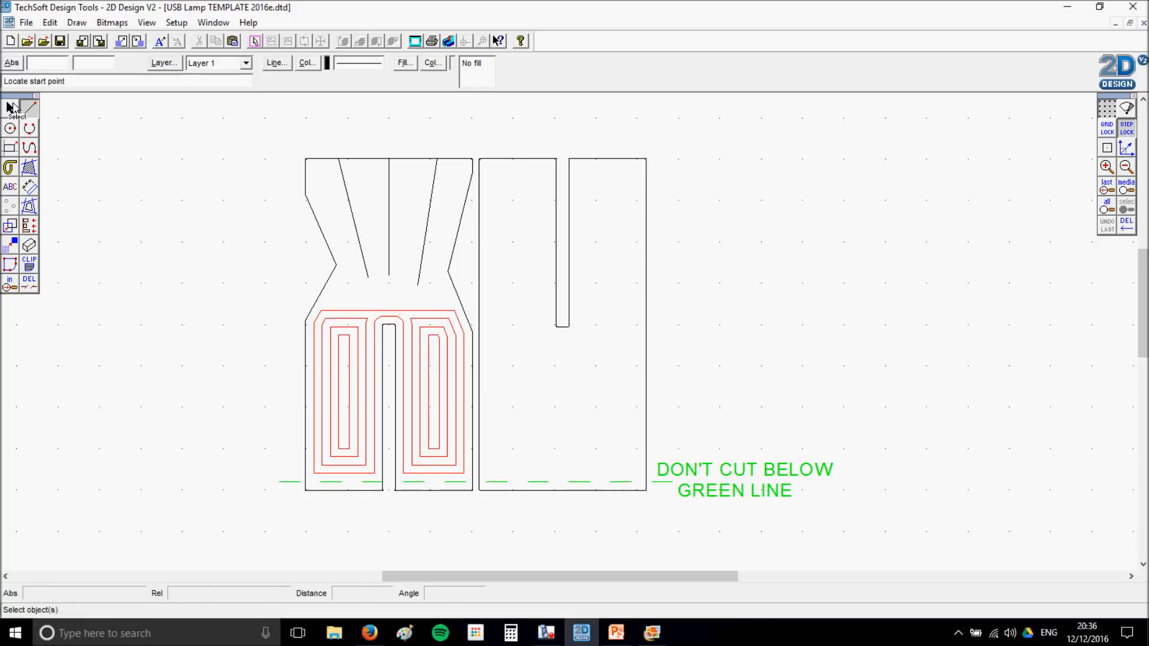
click(546, 151)
click(543, 353)
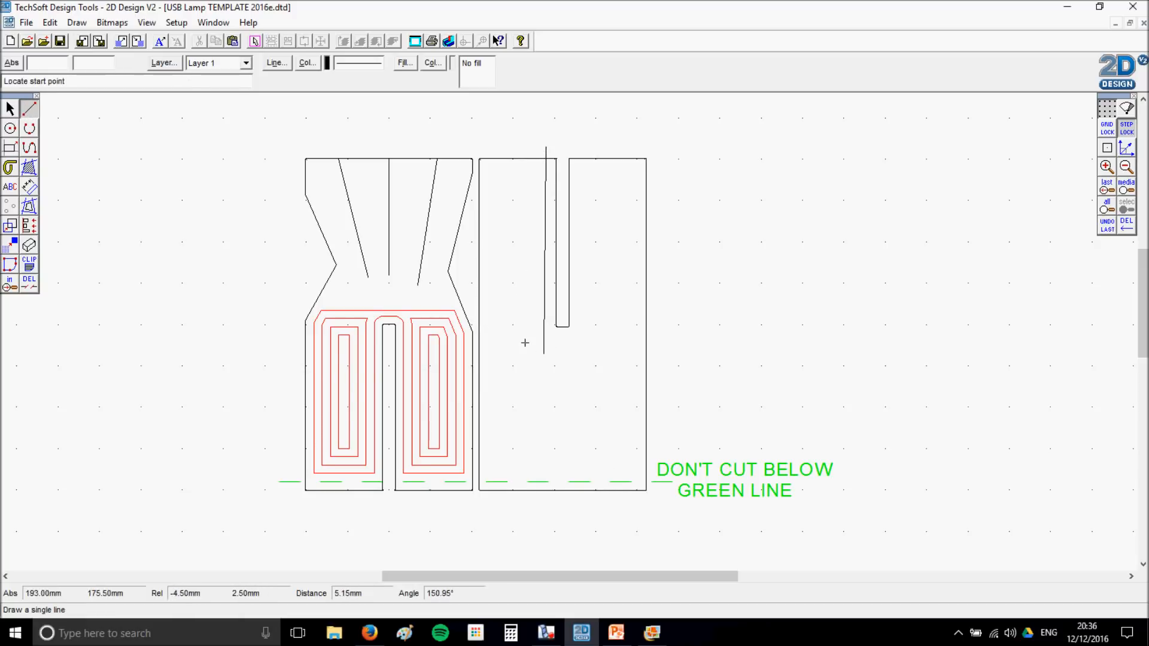
click(604, 345)
click(584, 148)
- Using partial deletion, trim the overlapping line ends at the two lower corners of the enclosure around the right panel's slot
click(29, 283)
click(534, 343)
click(543, 350)
click(585, 353)
click(596, 346)
right_click(698, 323)
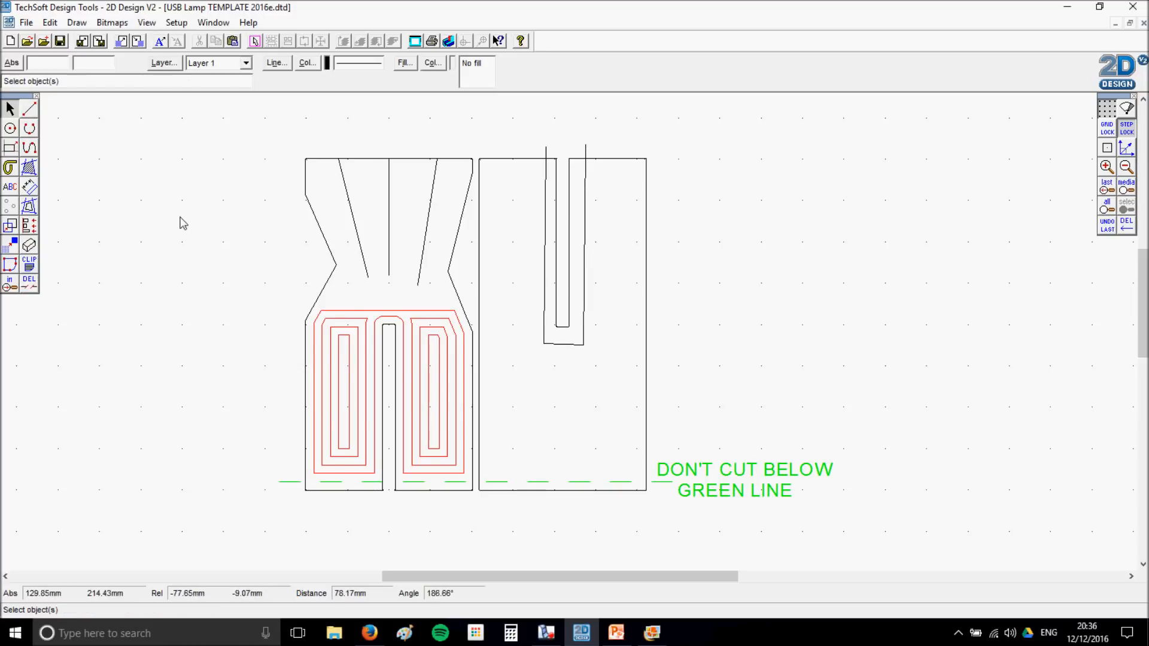
- Fill the right panel with nested contours at 2 mm spacing around the enclosed slot
click(29, 207)
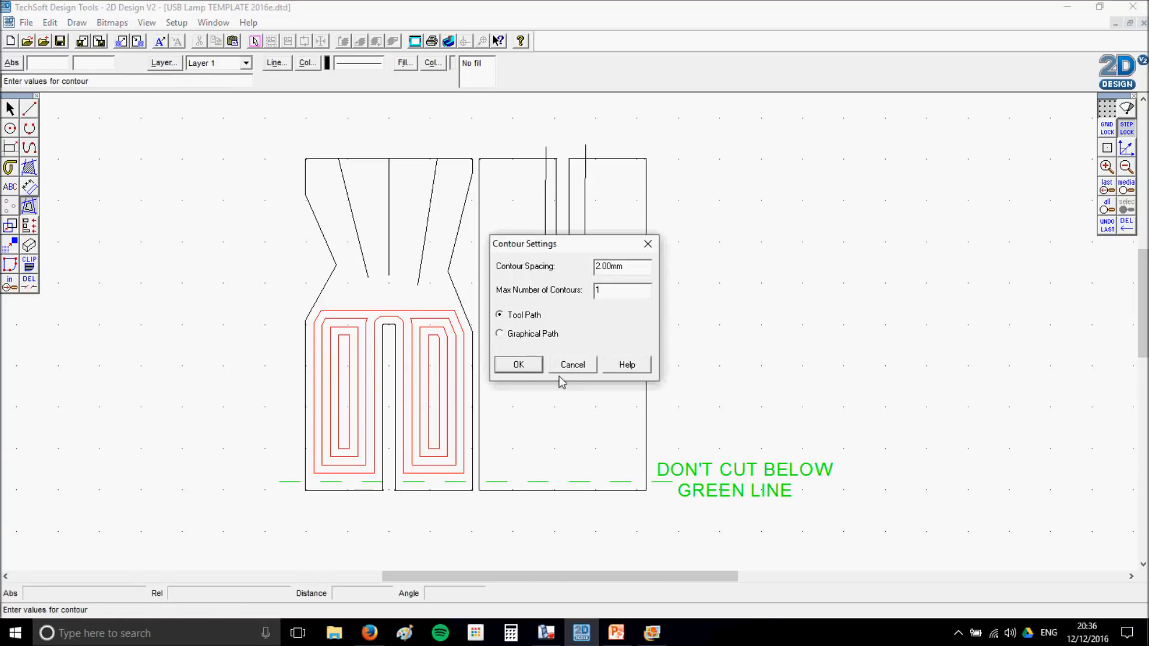
click(516, 361)
click(531, 322)
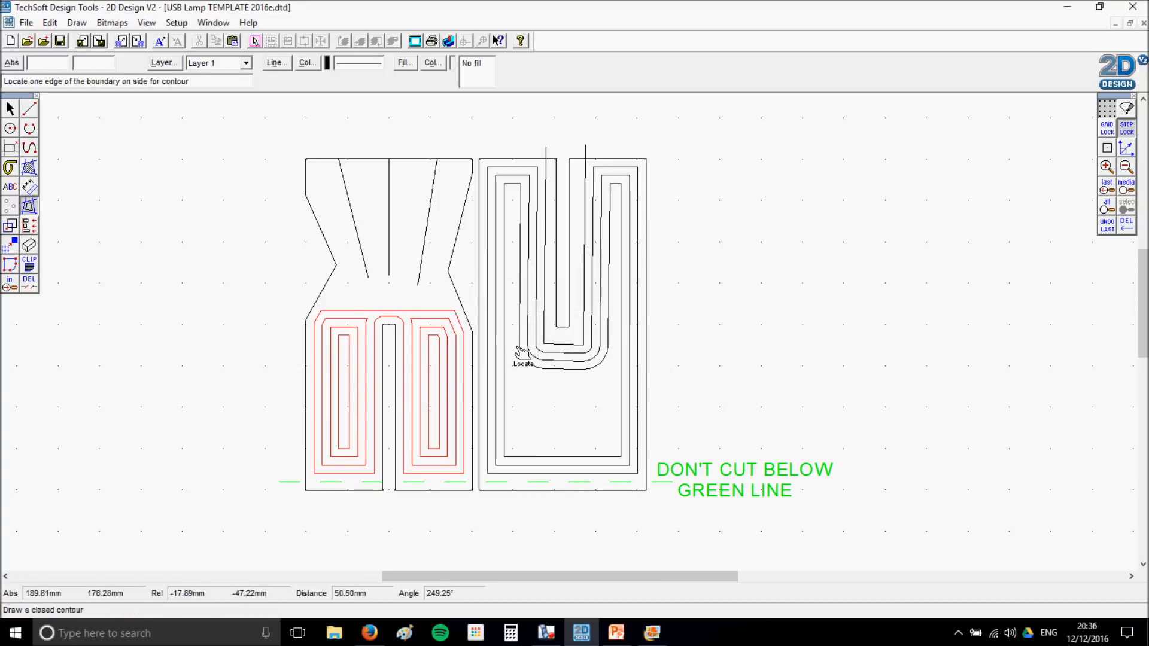
click(567, 396)
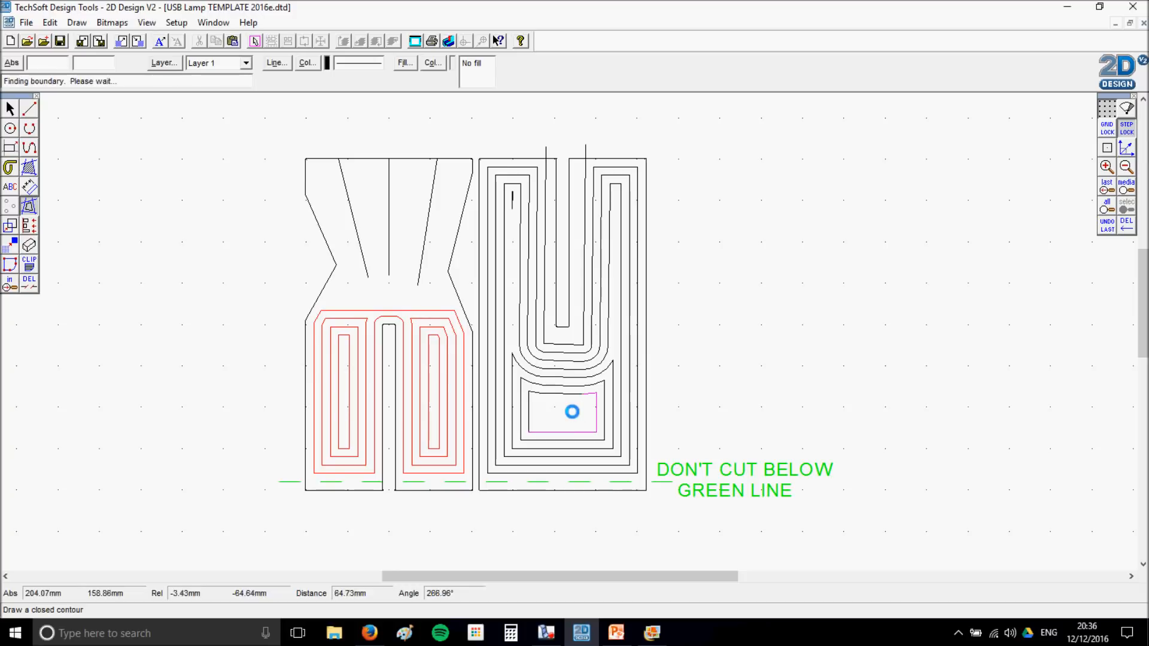
key(Escape)
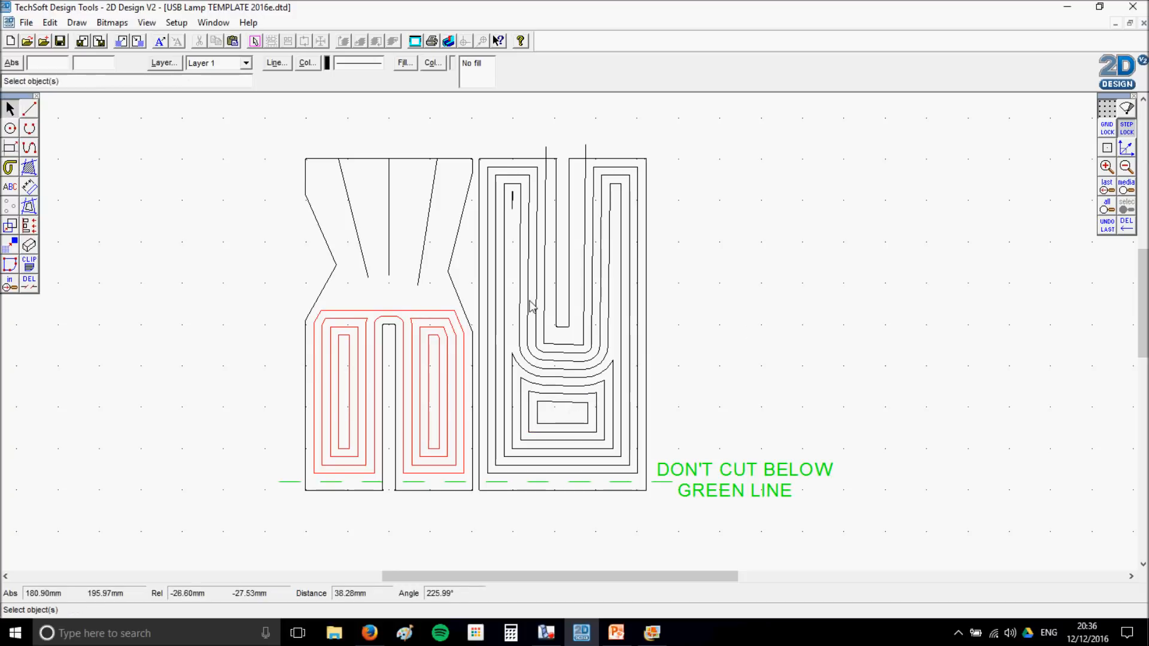
- Delete all the nested contours from the right panel
click(542, 397)
key(Delete)
click(557, 395)
key(Delete)
click(563, 381)
key(Delete)
click(561, 374)
key(Delete)
click(560, 369)
key(Delete)
click(562, 361)
key(Delete)
click(564, 353)
key(Delete)
- Delete the three guide lines enclosing the right panel's slot
click(562, 345)
key(Delete)
click(544, 323)
key(Delete)
click(585, 333)
key(Delete)
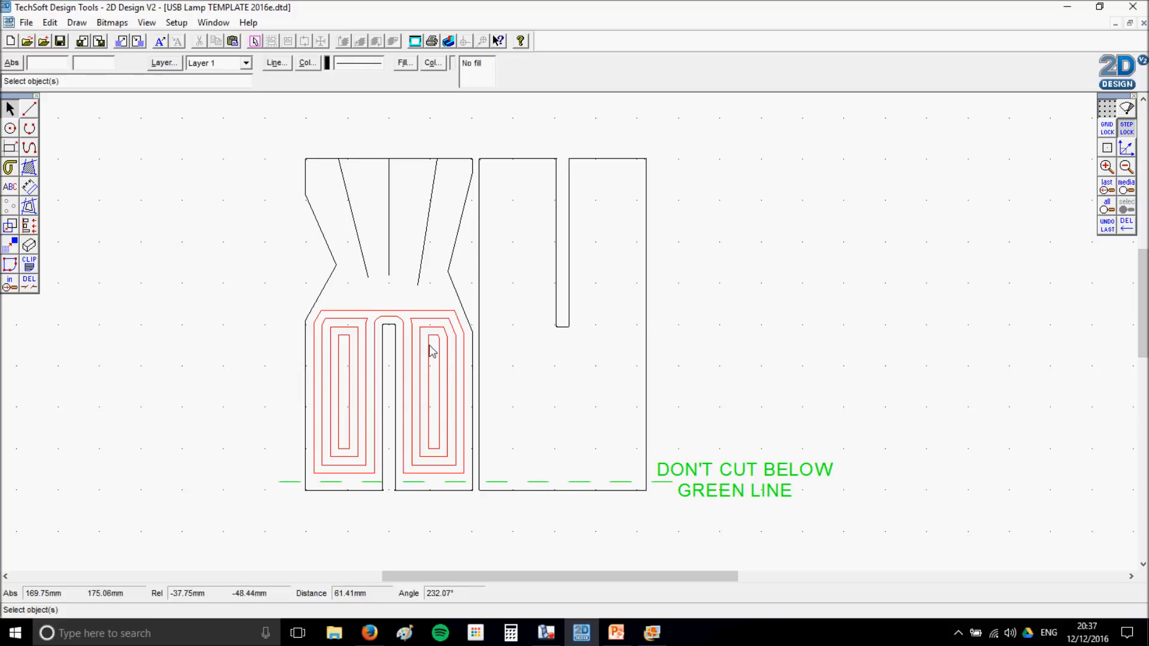
- Delete the upper diagonal on the left panel's left edge and undo the deletion, repeating this once more
click(326, 238)
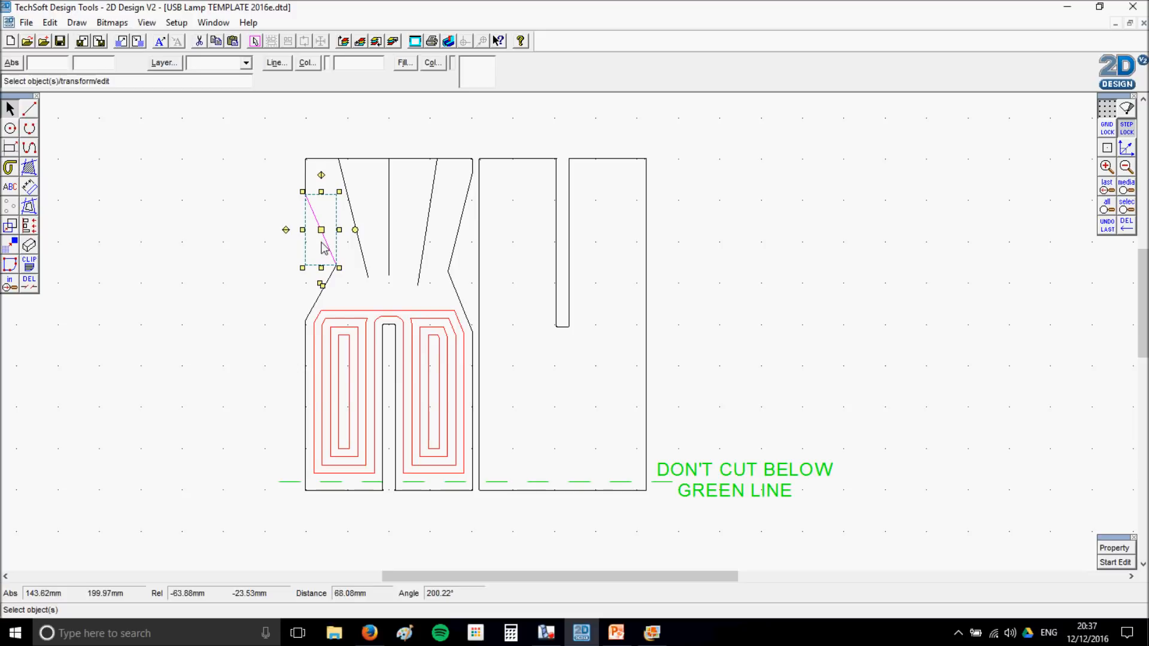
key(Delete)
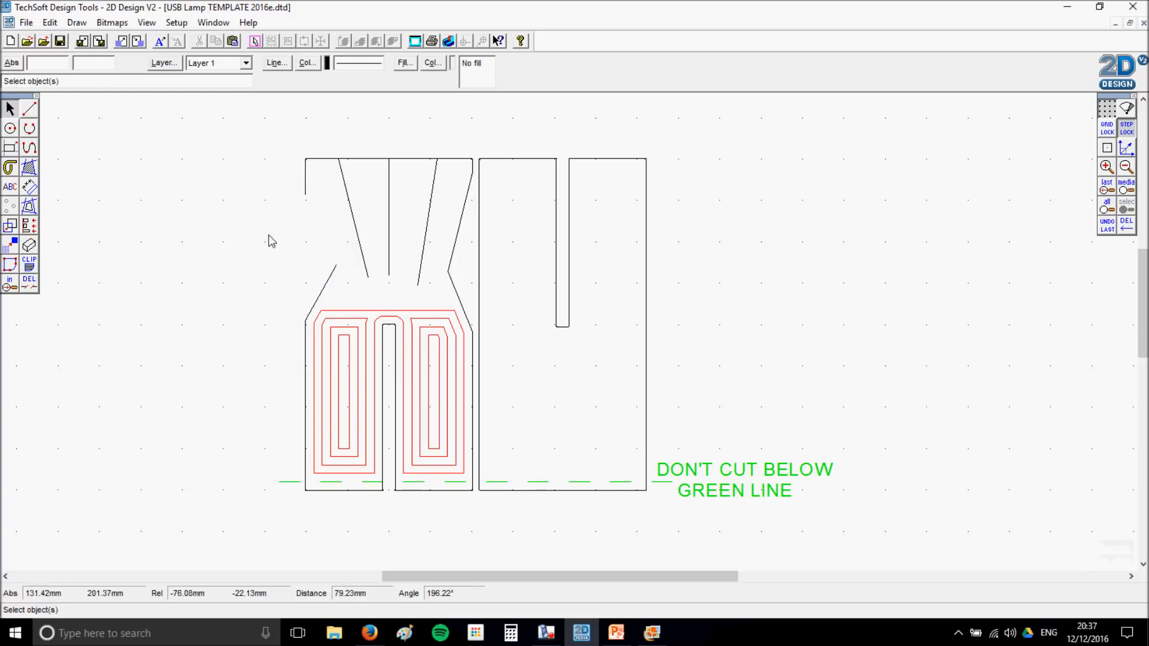
click(50, 23)
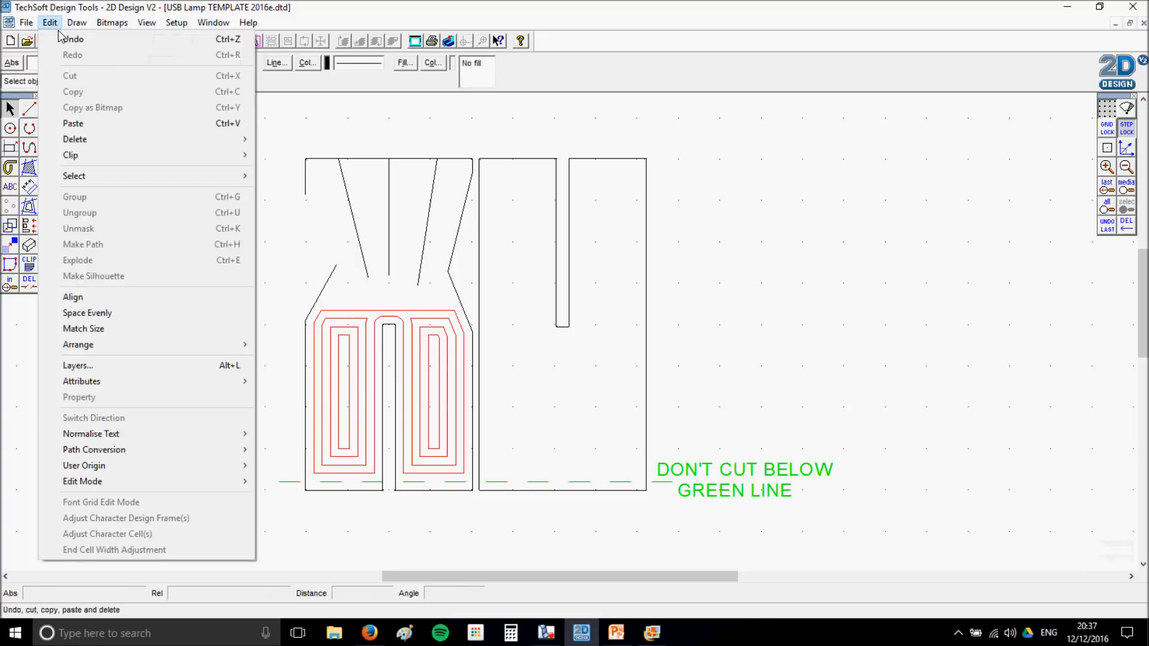
click(99, 43)
click(323, 251)
key(Delete)
key(ctrl+z)
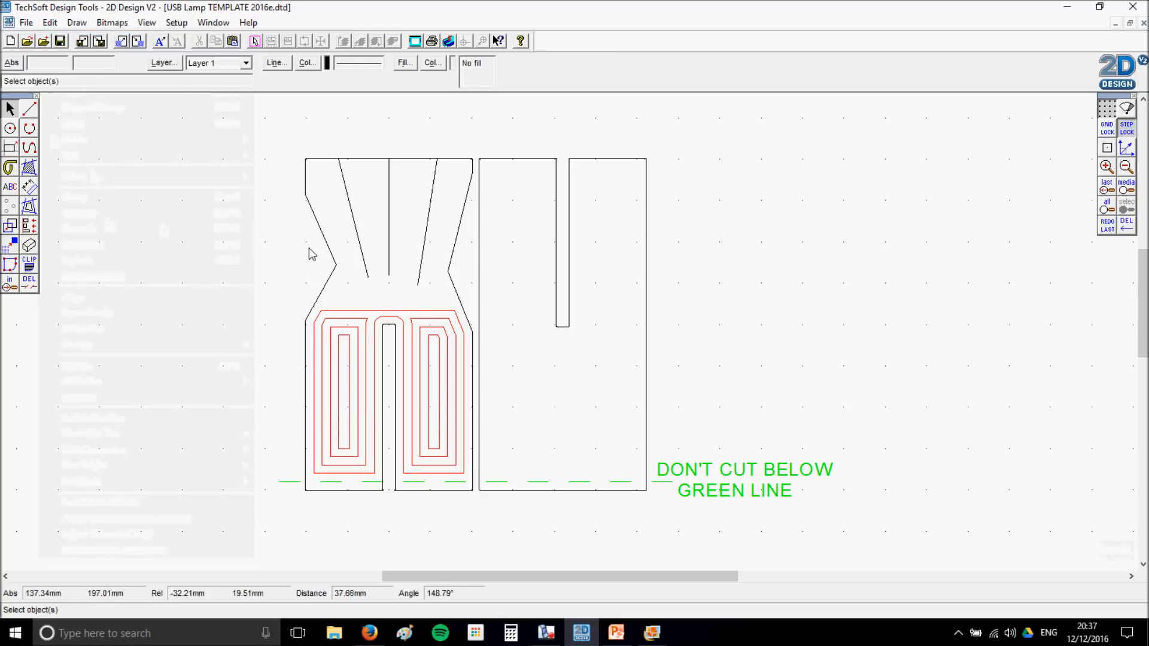
- Delete the upper diagonal on the left panel's left edge
click(331, 250)
key(Delete)
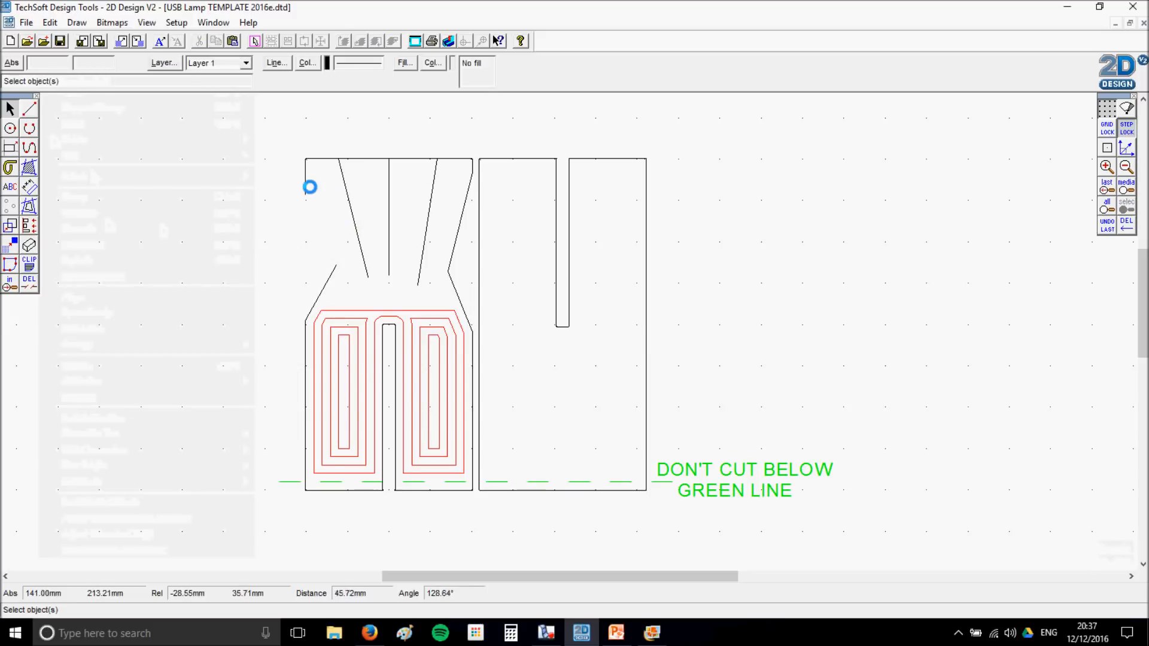
key(Delete)
key(ctrl+z)
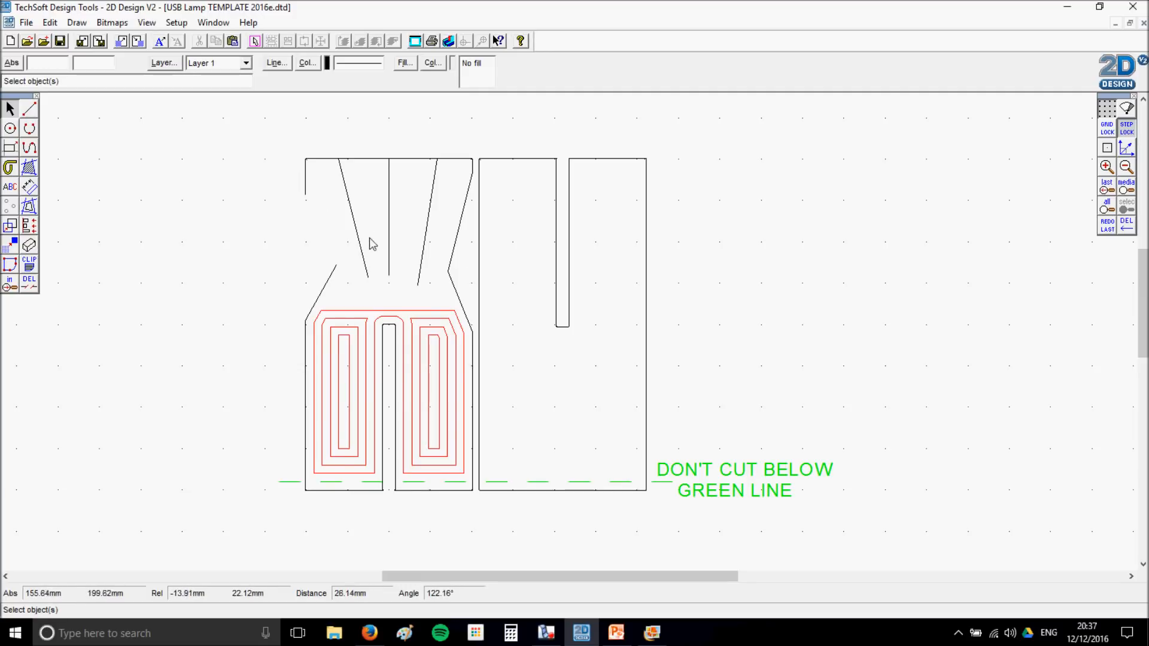
- Redraw the deleted left diagonal as a single line snapped to the ends of the two adjoining edge lines
click(29, 108)
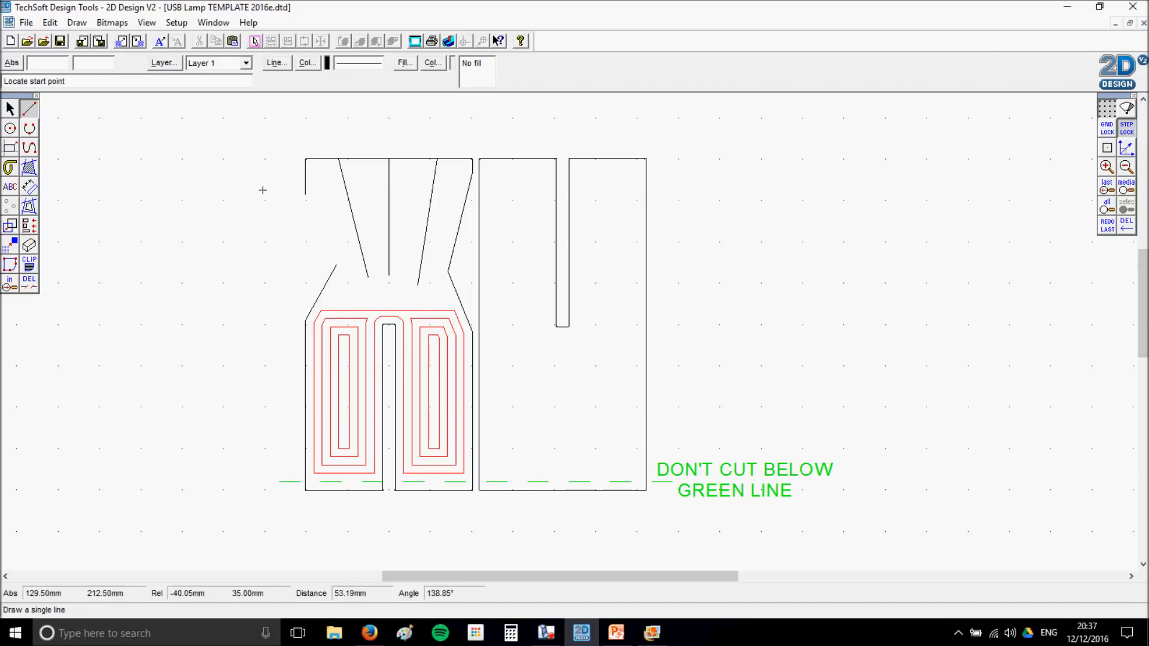
click(1107, 148)
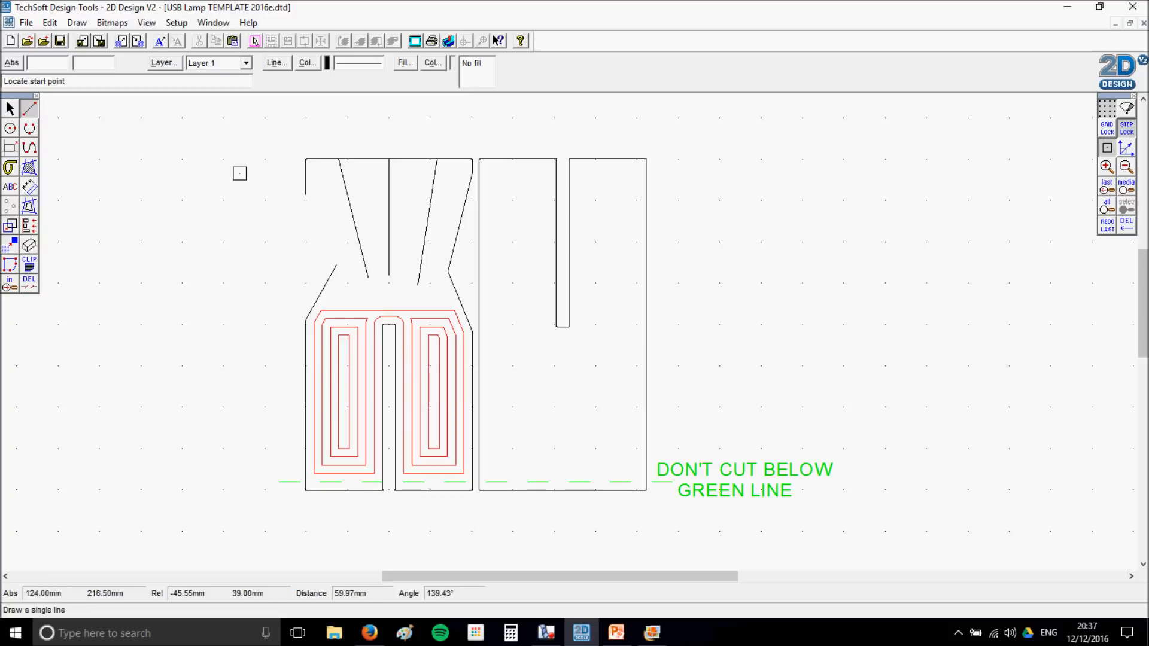
click(306, 196)
click(336, 265)
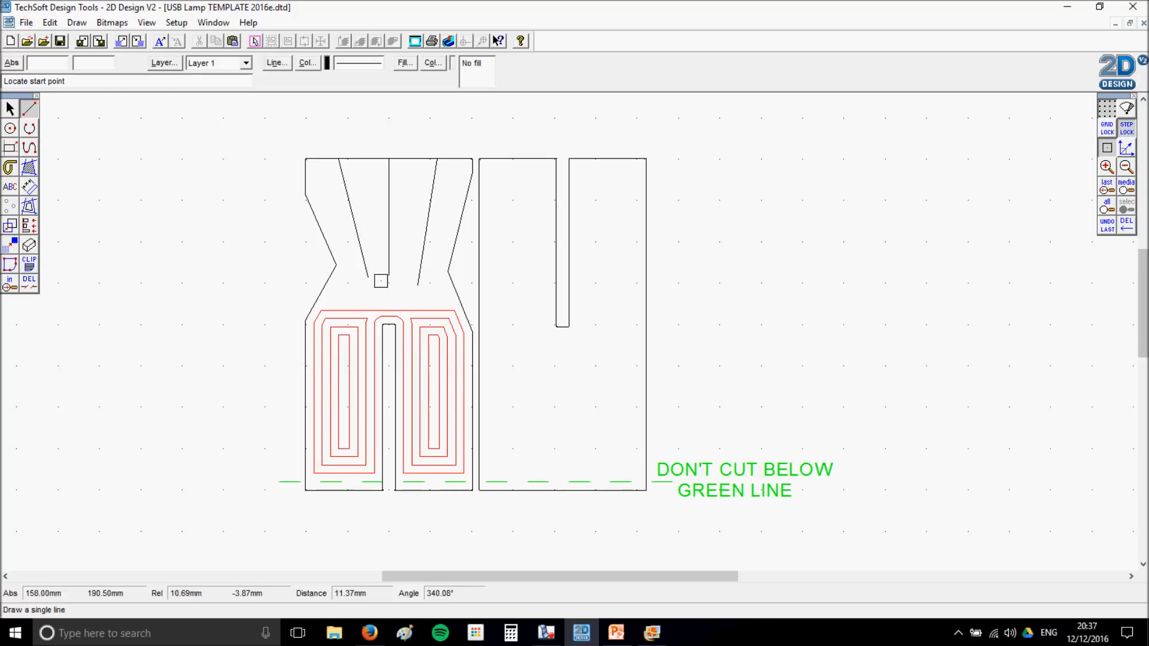
- Join the lower ends of the fan cut lines with four snapped lines running between the left panel's two waist corners
click(336, 265)
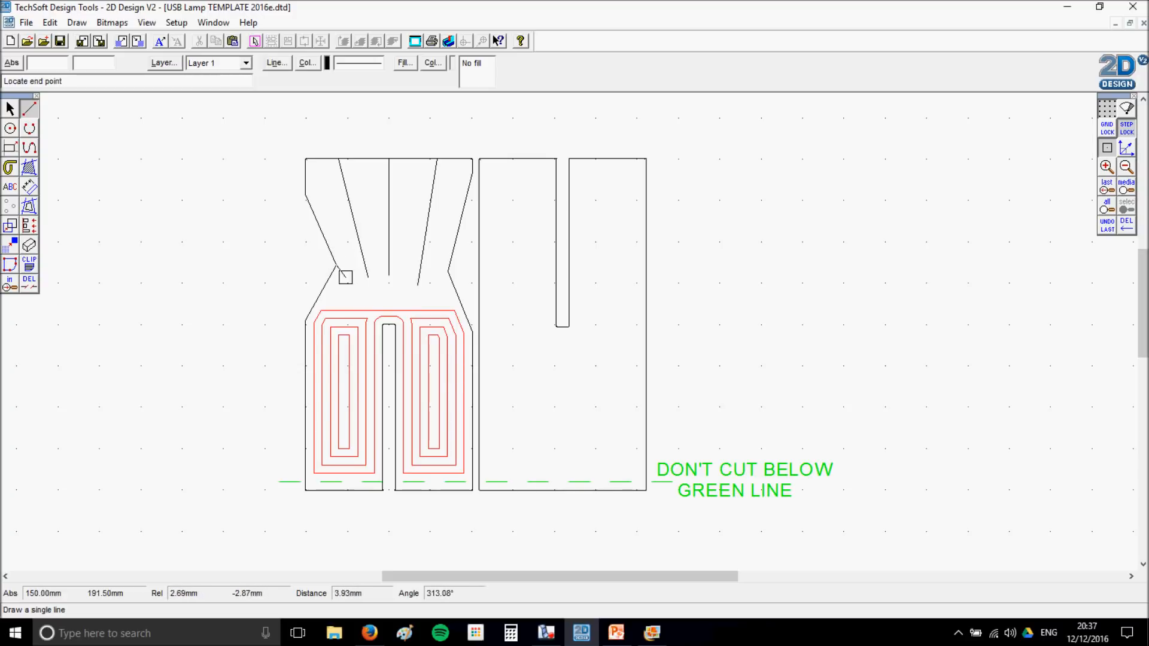
click(367, 278)
click(369, 276)
click(388, 276)
click(418, 285)
click(418, 285)
click(448, 272)
key(Escape)
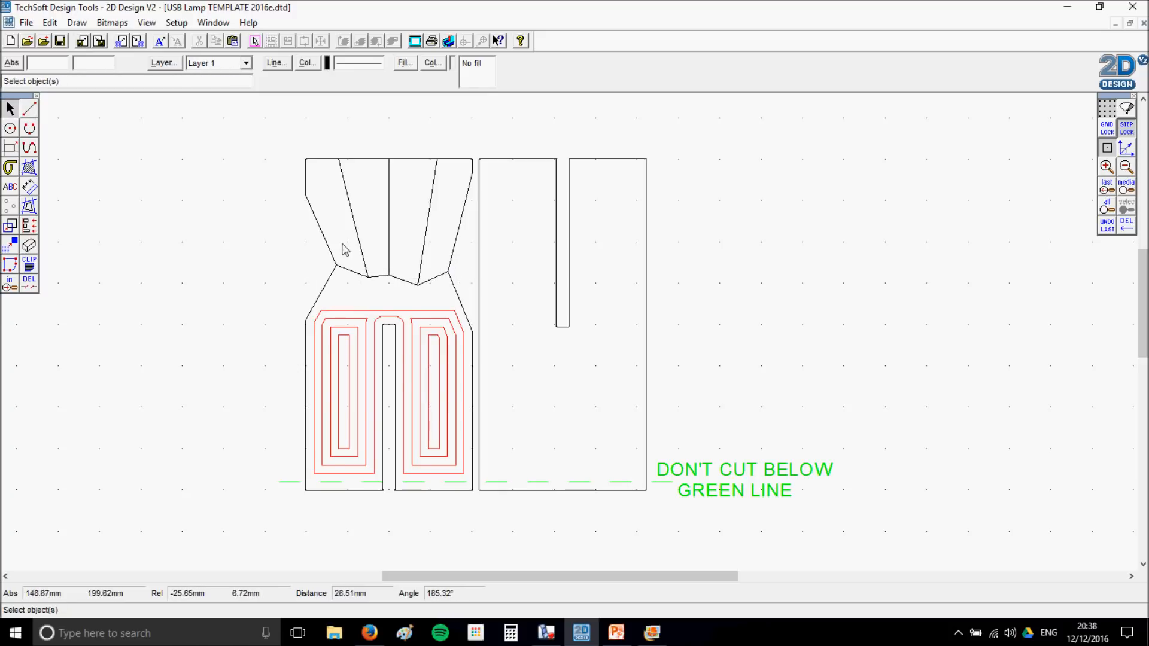
- Delete the four lines joining the lower ends of the fan cuts on the left panel
click(352, 271)
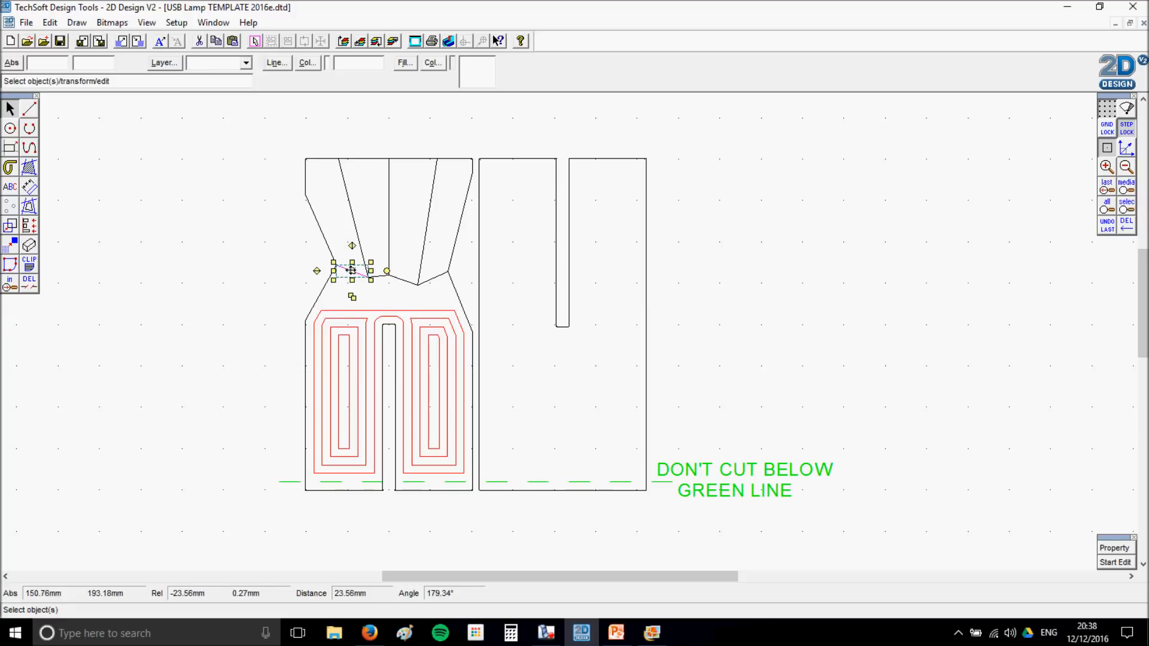
key(Delete)
click(380, 277)
key(Delete)
click(409, 282)
key(Delete)
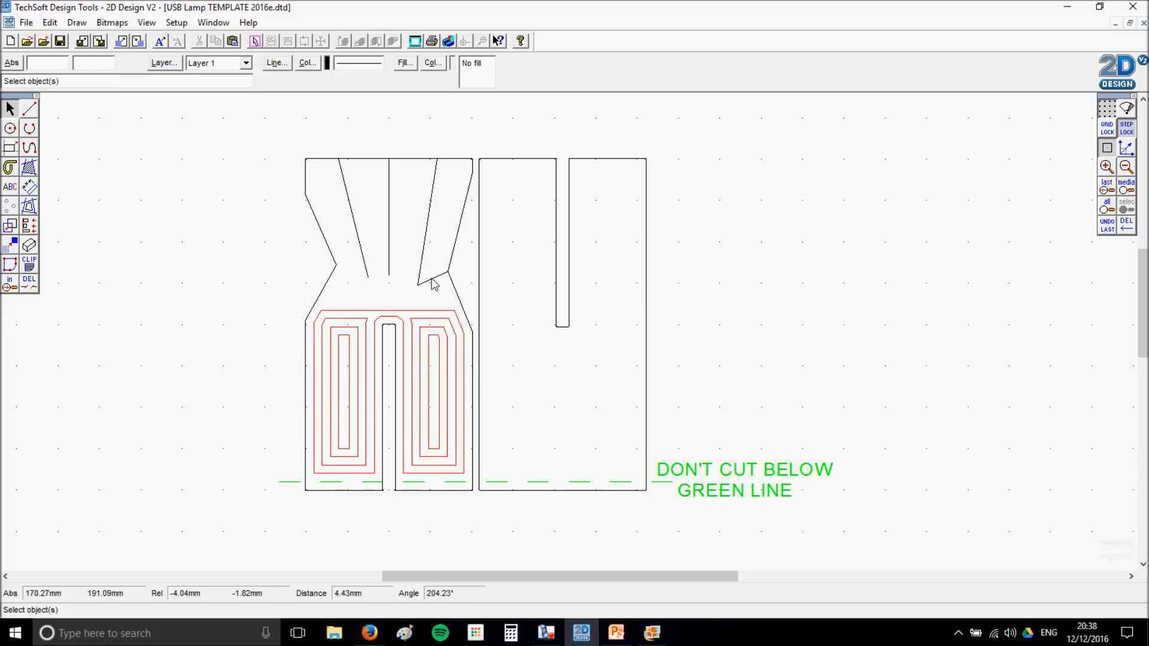
click(435, 280)
key(Delete)
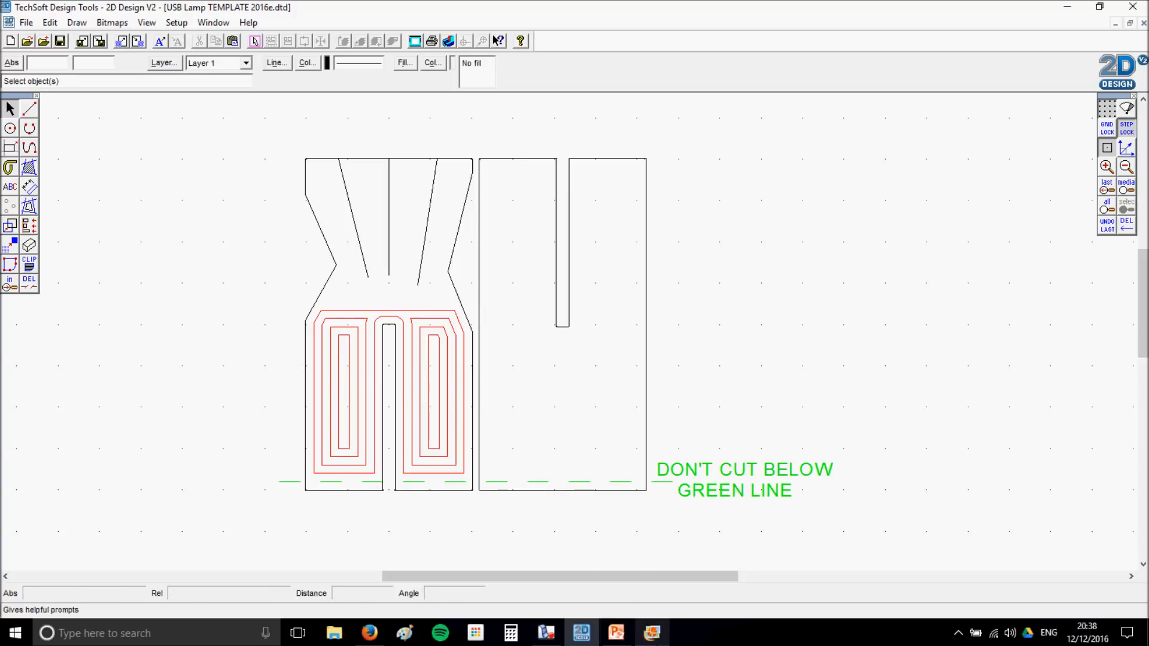
- Close the lamp drawing without saving its changes and reopen a fresh USB Lamp TEMPLATE 2016e.dtd
click(547, 633)
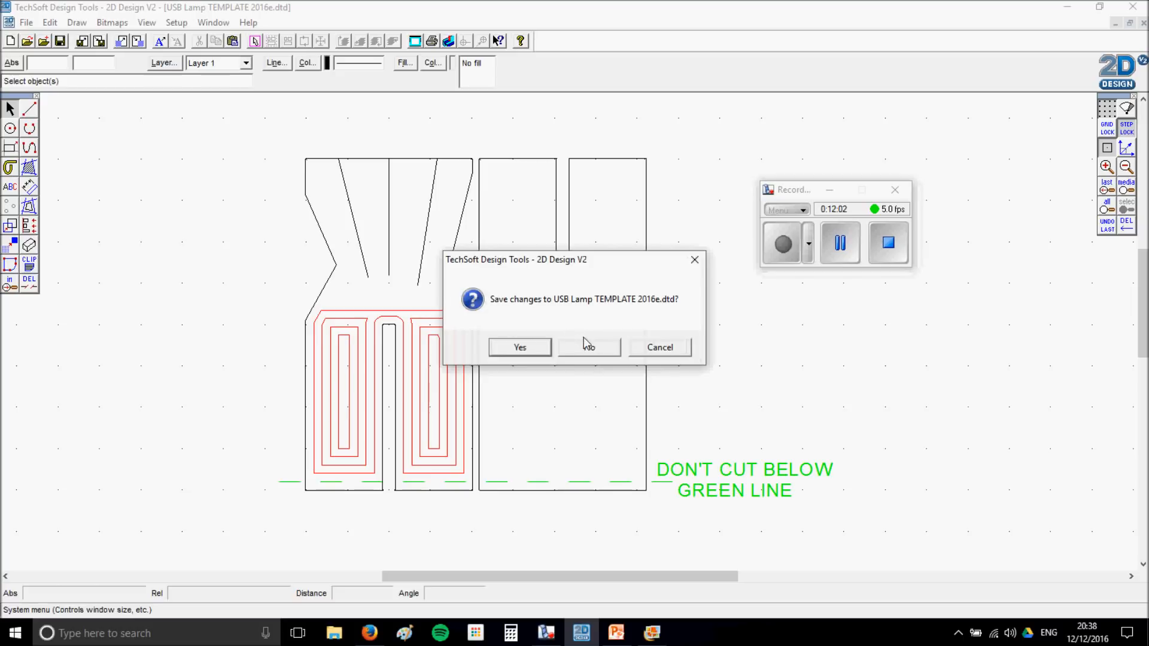
click(592, 347)
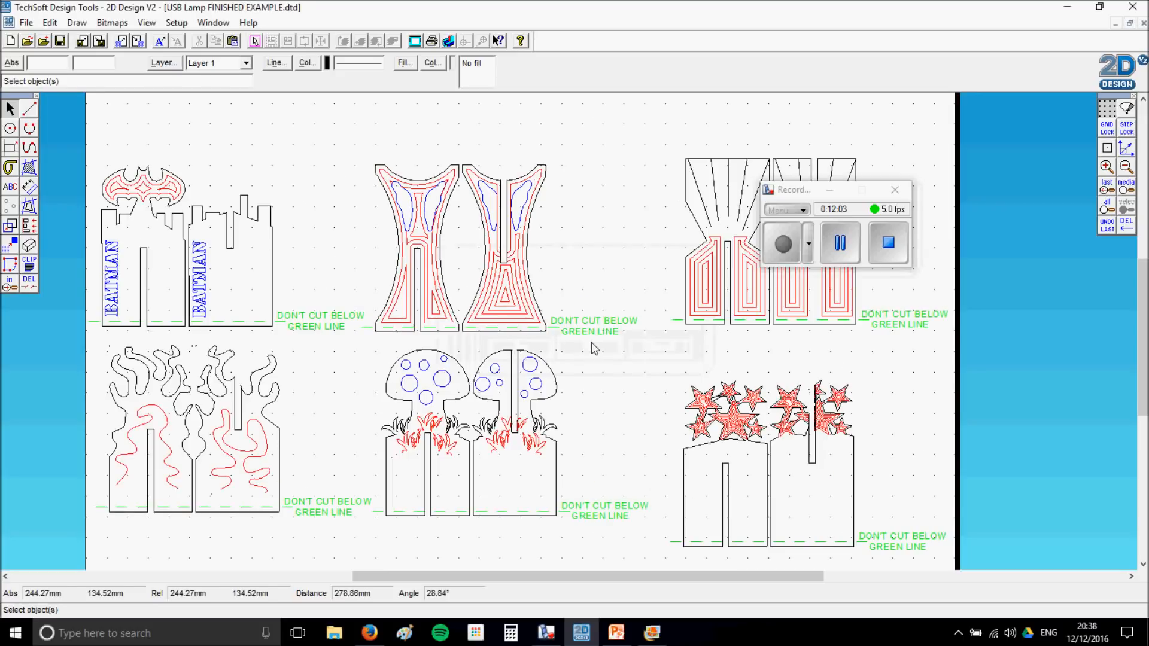
click(26, 23)
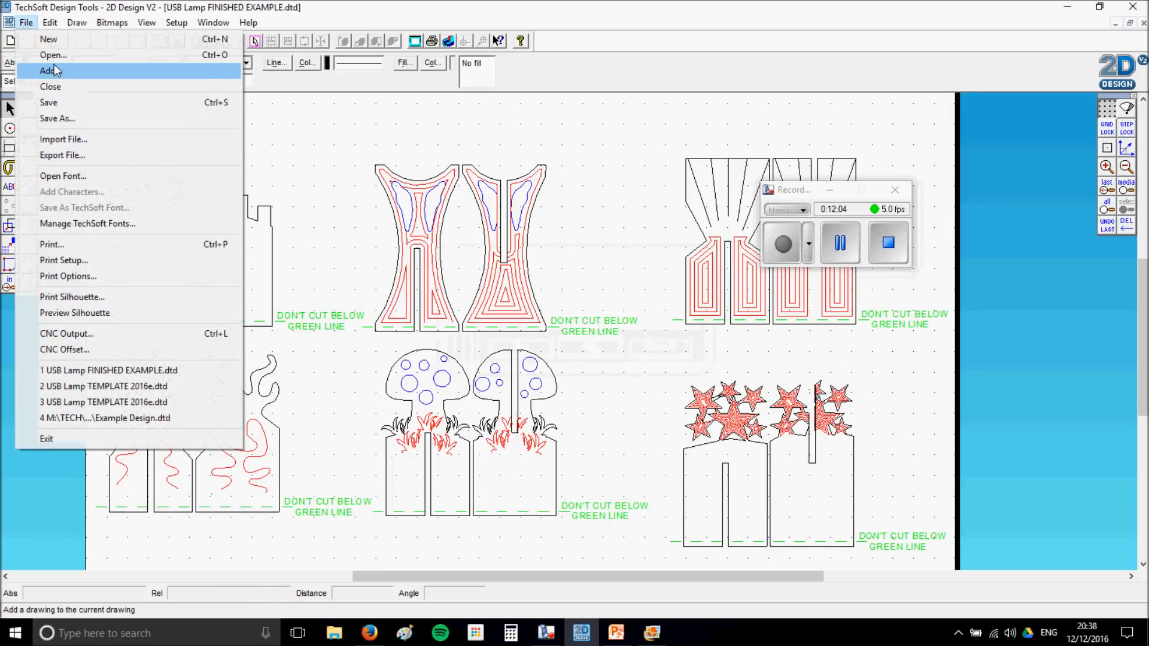
click(149, 407)
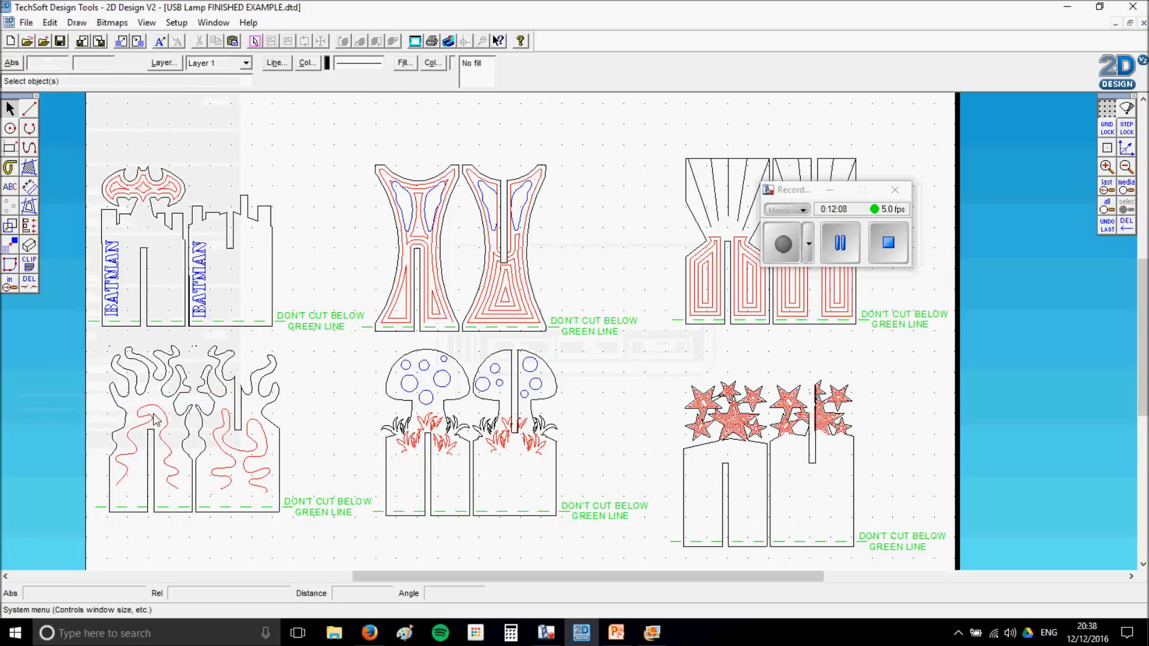
click(26, 23)
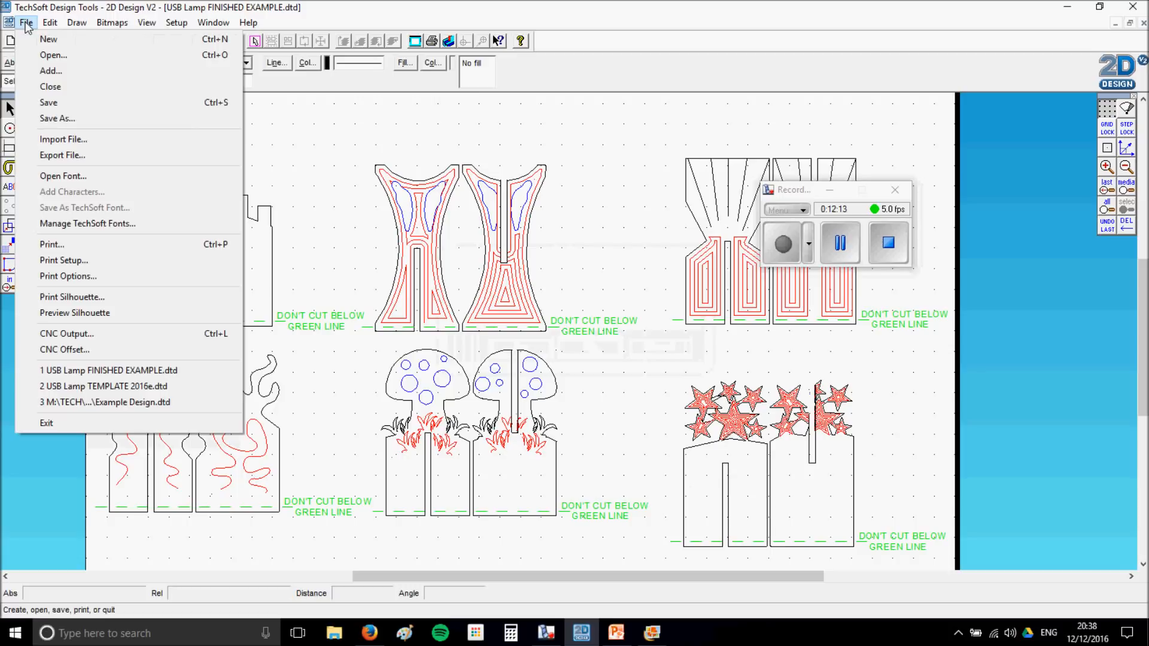
click(149, 387)
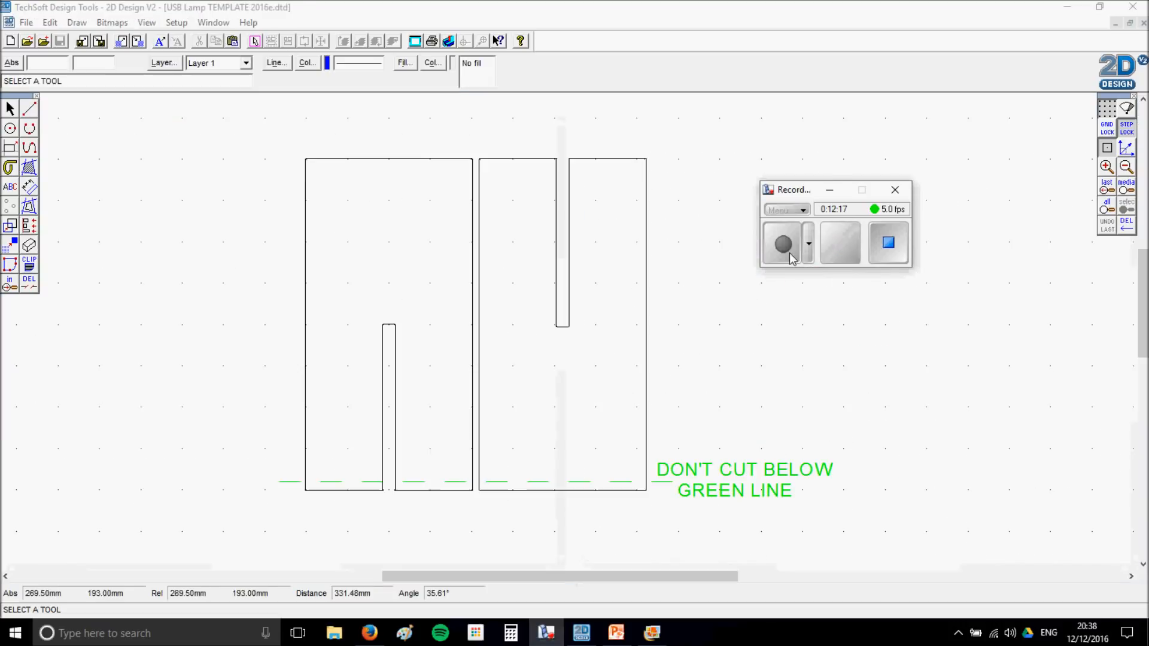
click(792, 258)
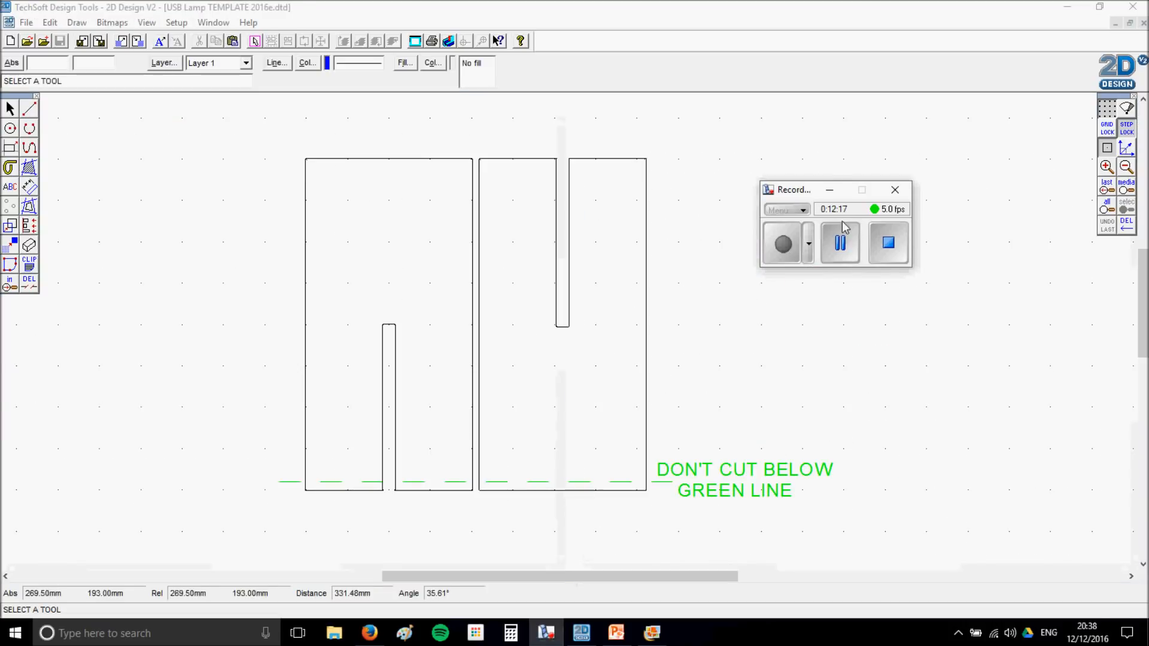
click(830, 190)
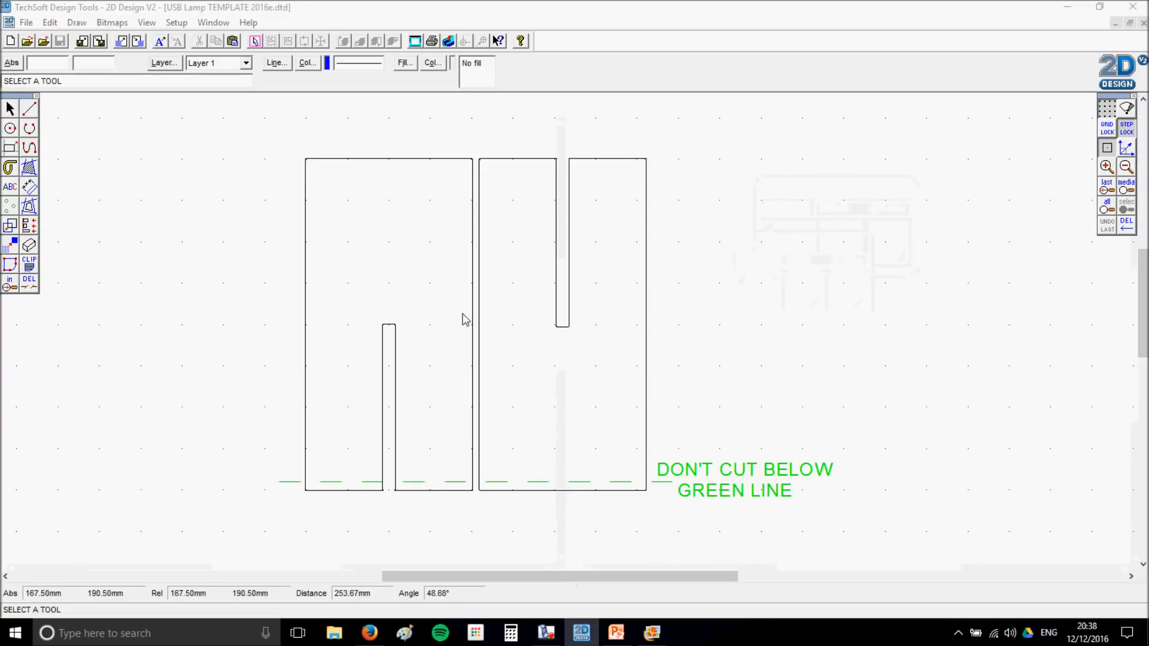
- Switch to PowerPoint, show the Batman lamp example on slide 12, and return to 2D Design
click(616, 633)
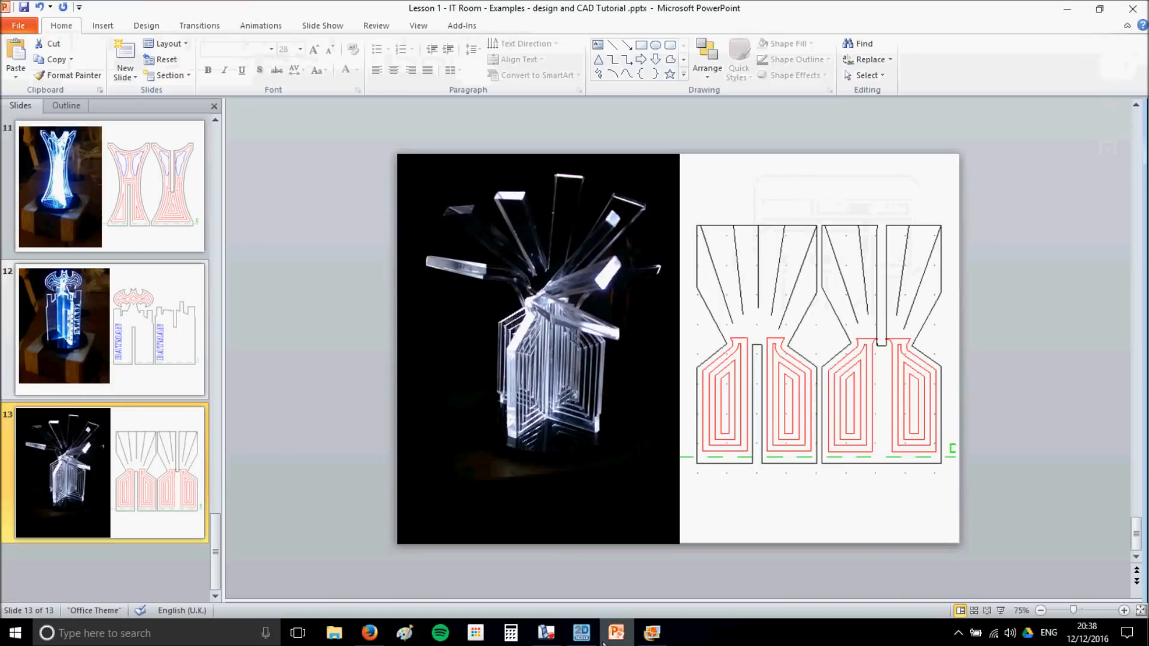
click(174, 322)
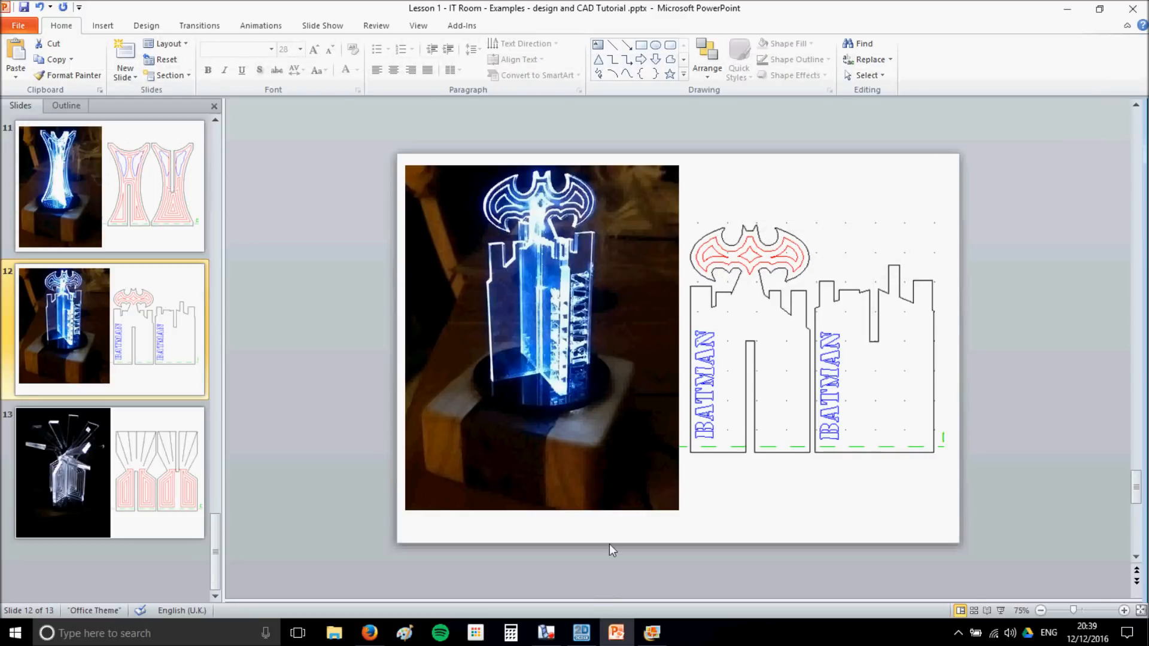
click(581, 633)
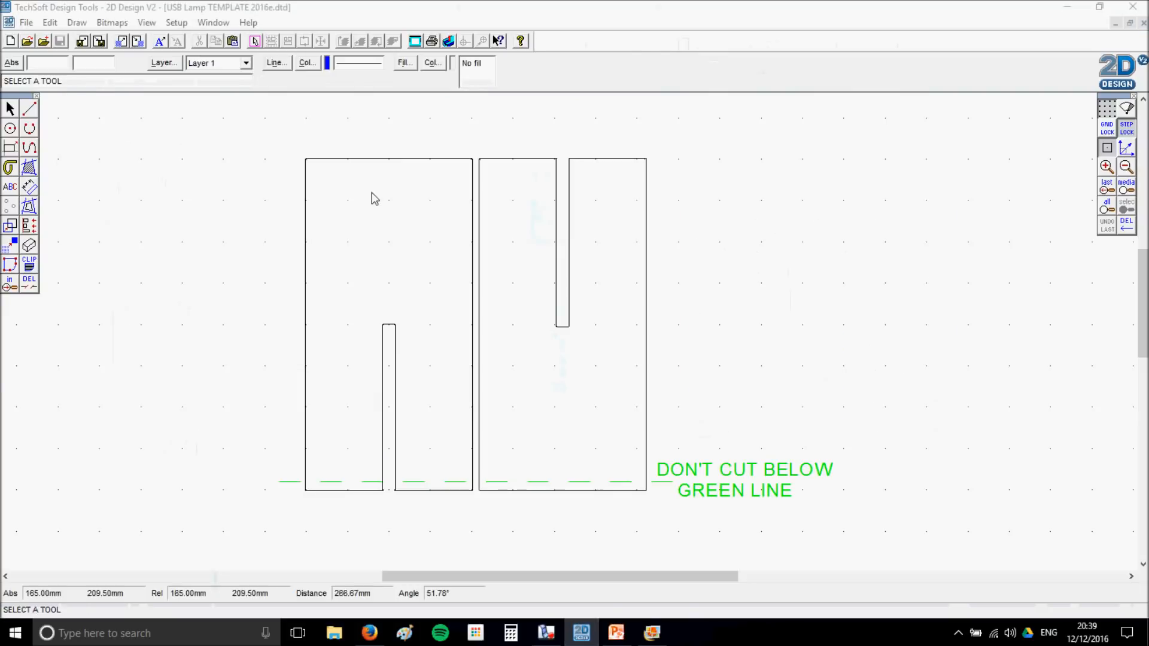
- Draw an irregular, nearly closed freehand bat-like outline with the open Bezier curve tool beside the left panel
click(30, 151)
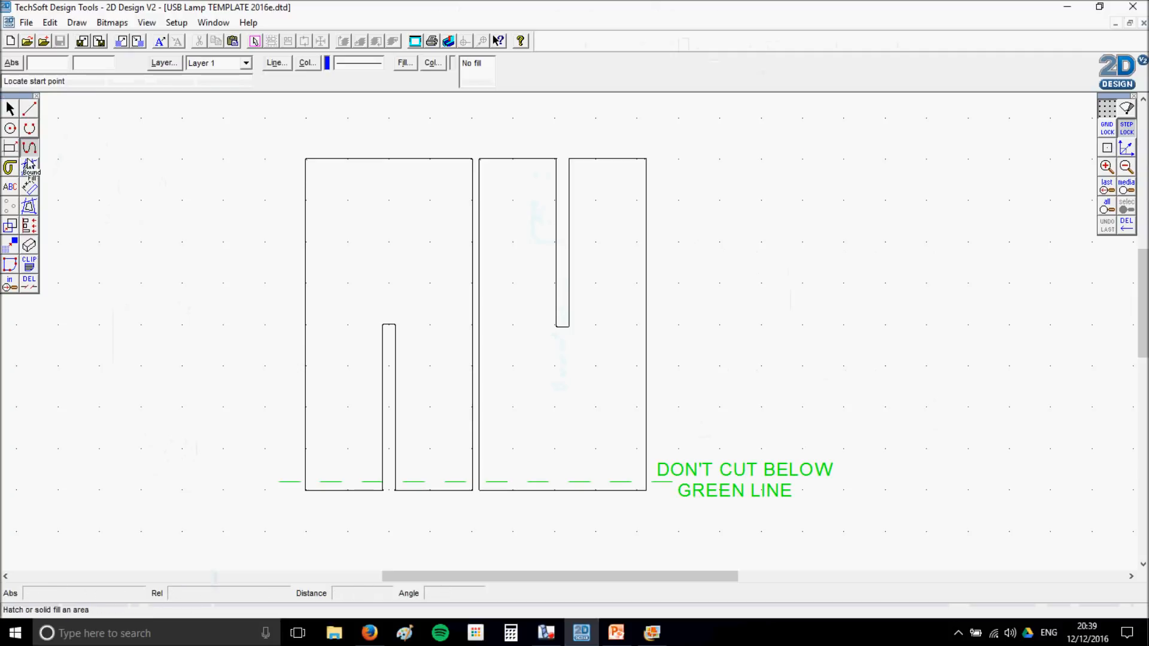
click(118, 258)
click(117, 274)
click(125, 294)
click(105, 301)
click(96, 277)
click(83, 244)
click(75, 209)
click(78, 176)
click(94, 148)
click(99, 154)
click(96, 178)
click(108, 201)
click(144, 166)
click(200, 183)
click(202, 205)
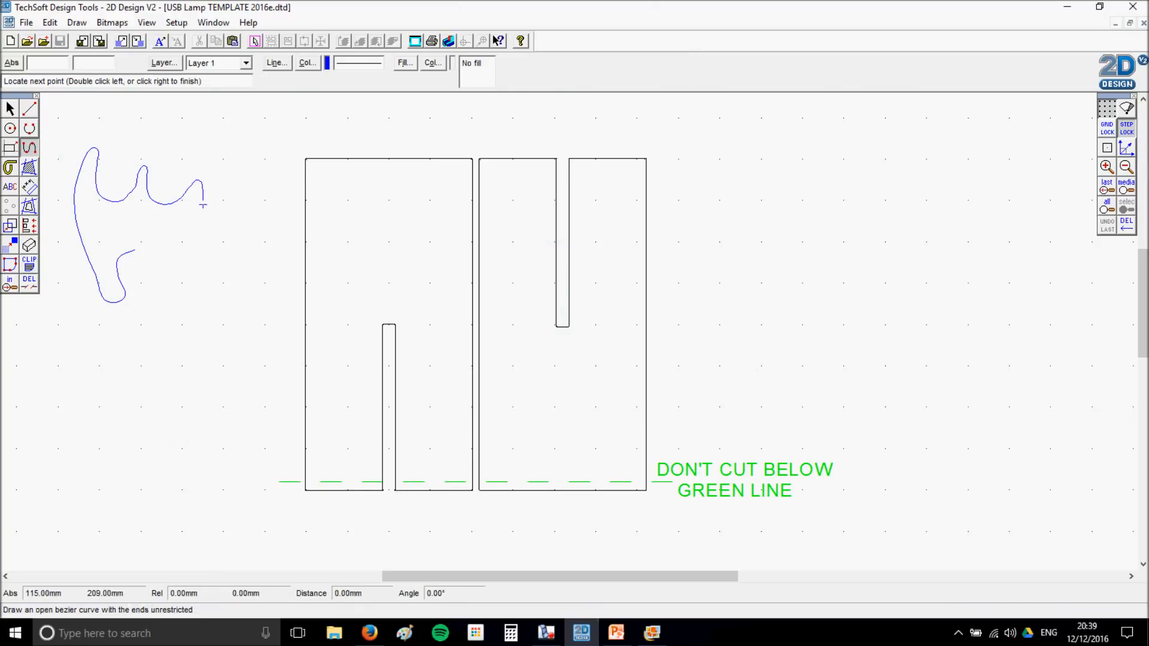
click(283, 155)
click(296, 159)
click(266, 241)
click(270, 279)
click(258, 292)
click(239, 277)
click(223, 234)
click(204, 235)
double_click(156, 244)
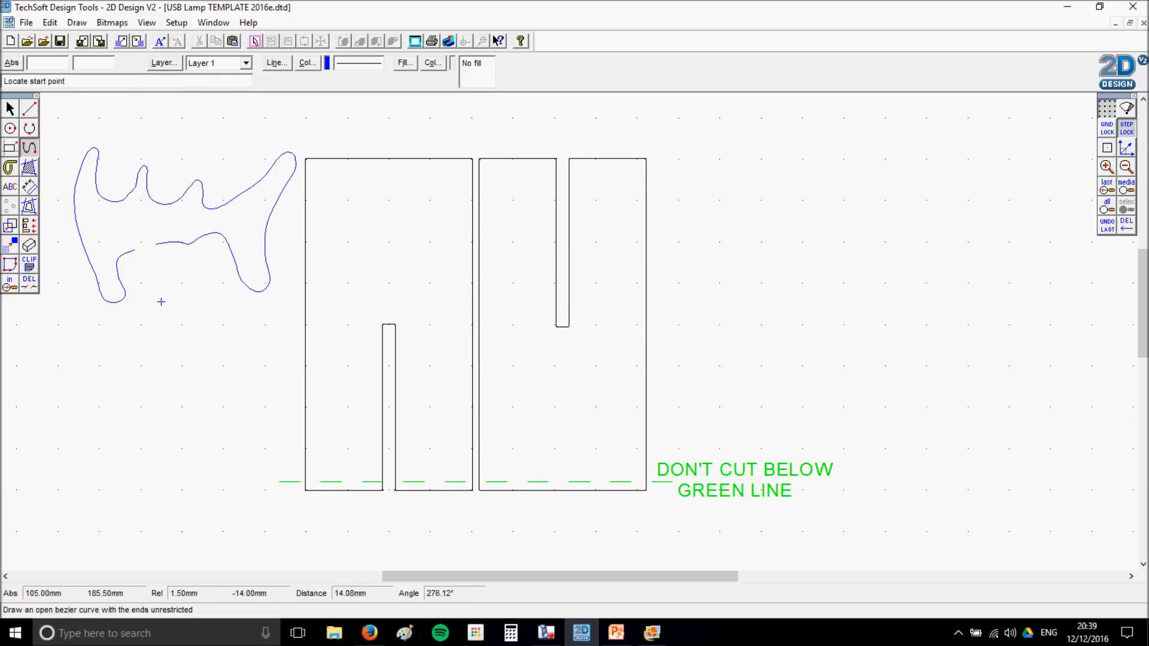
- Delete the freehand Bezier outline beside the left panel
right_click(117, 232)
click(118, 206)
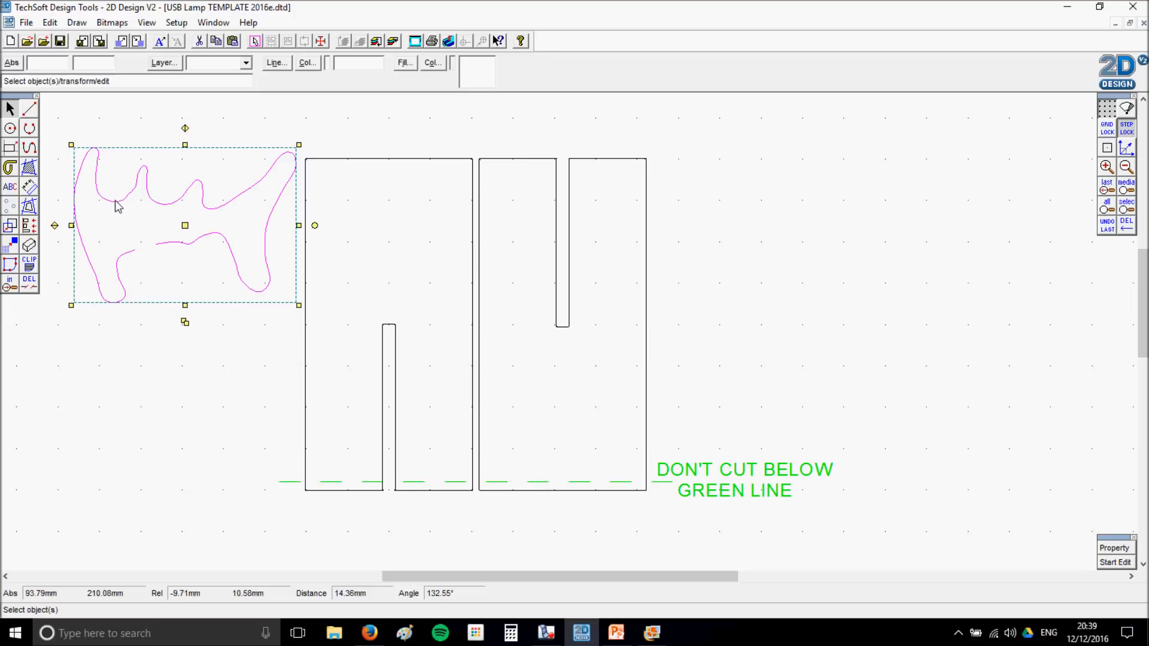
key(Delete)
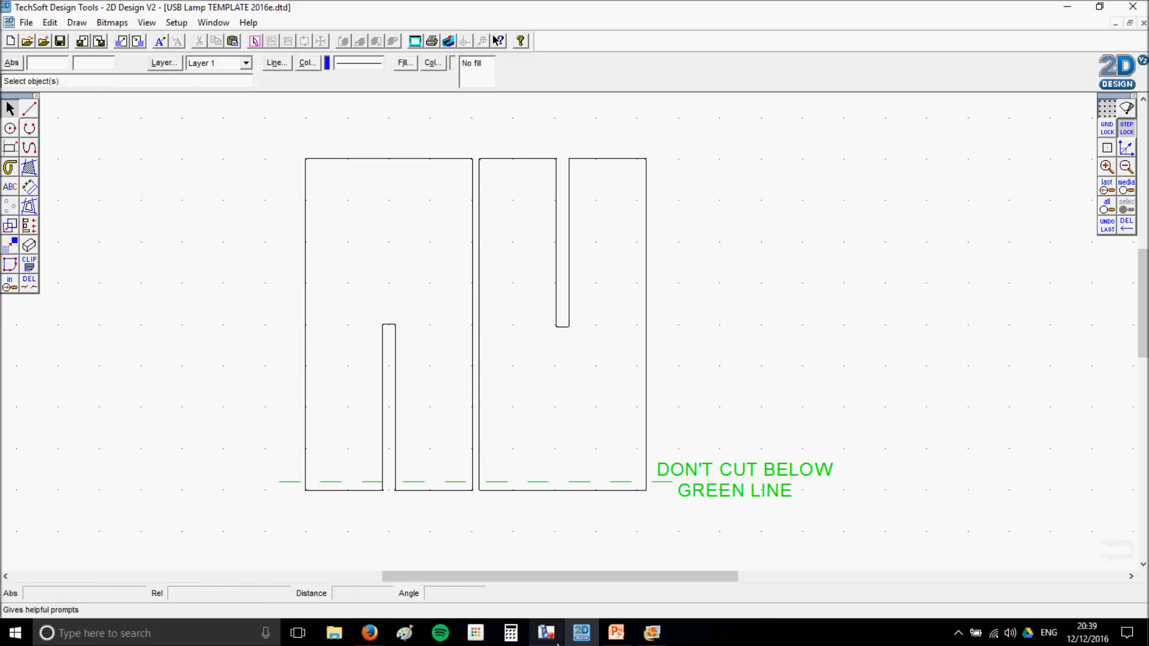
- Switch to PowerPoint and review the mushroom, star, fan-topped and Batman lamp example slides
click(617, 633)
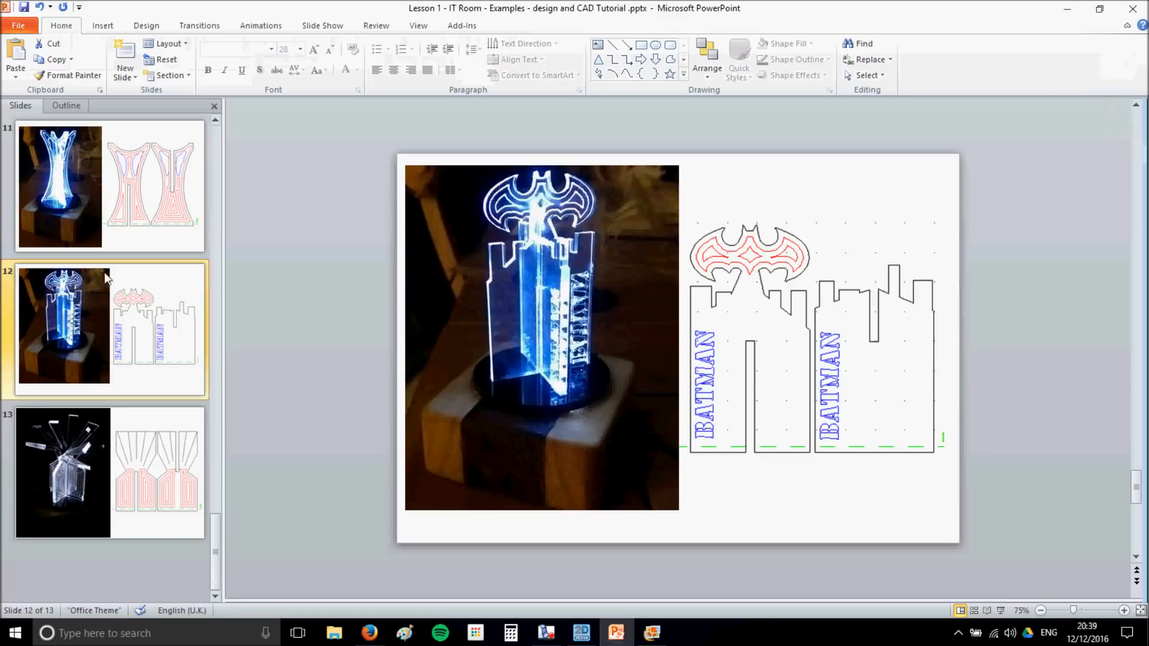
scroll(104, 271, up, 3)
click(147, 319)
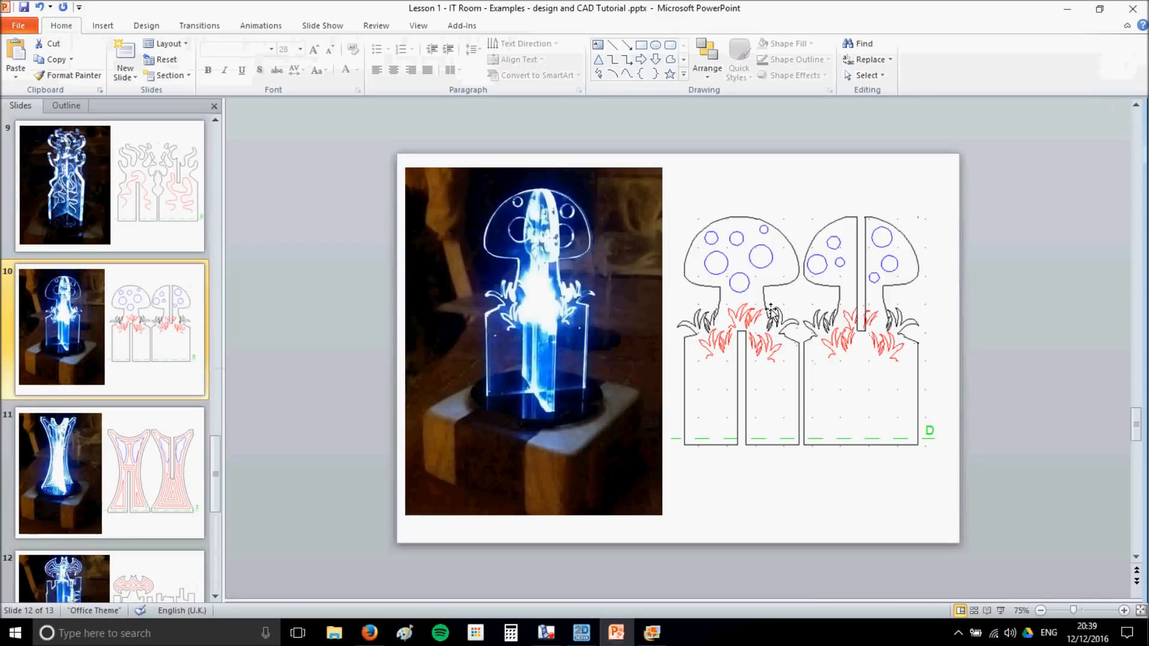
scroll(45, 259, up, 1)
click(144, 190)
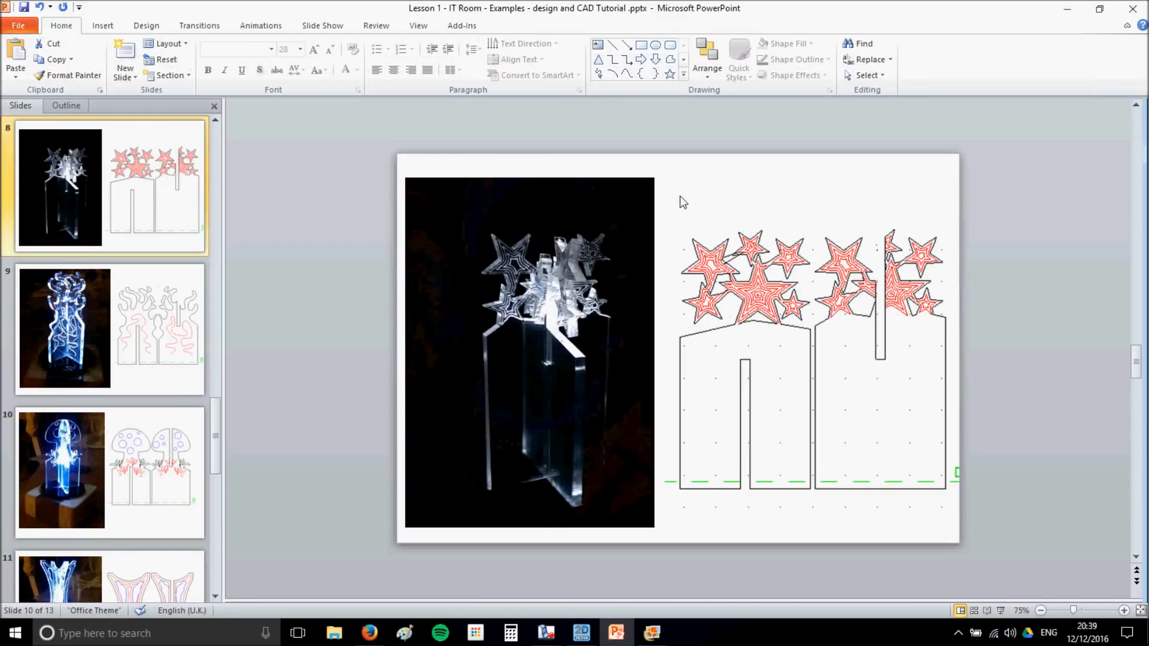
scroll(180, 419, down, 3)
click(192, 466)
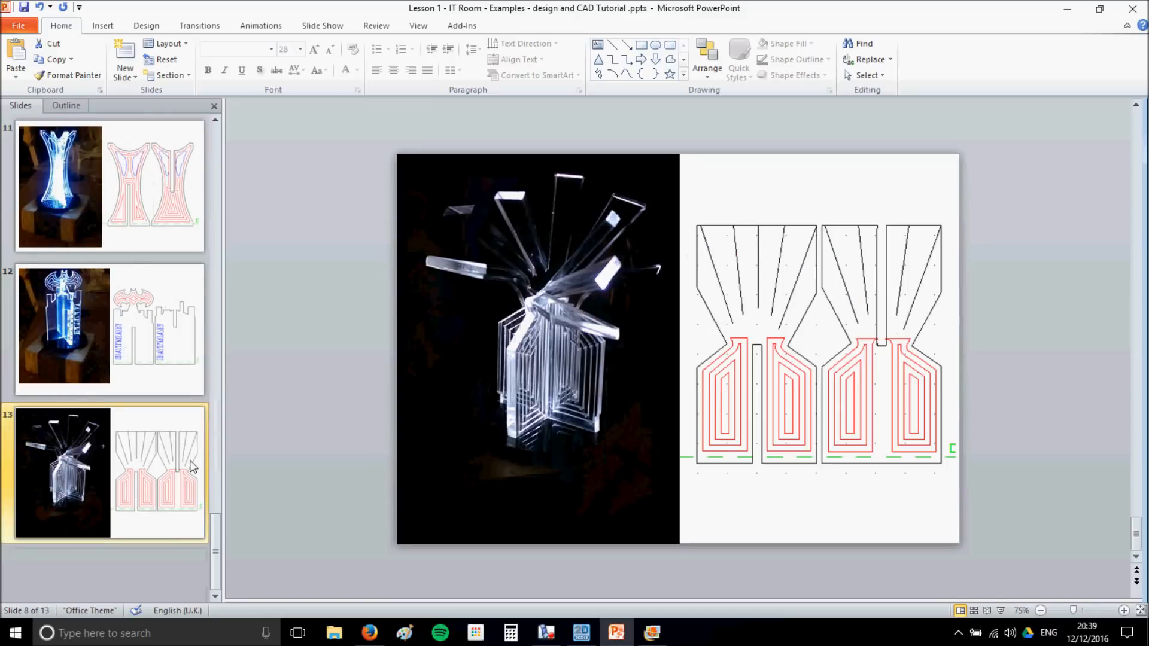
click(156, 350)
- Switch to Firefox, open google.co.uk in a new tab, and search for "batman logo"
click(370, 633)
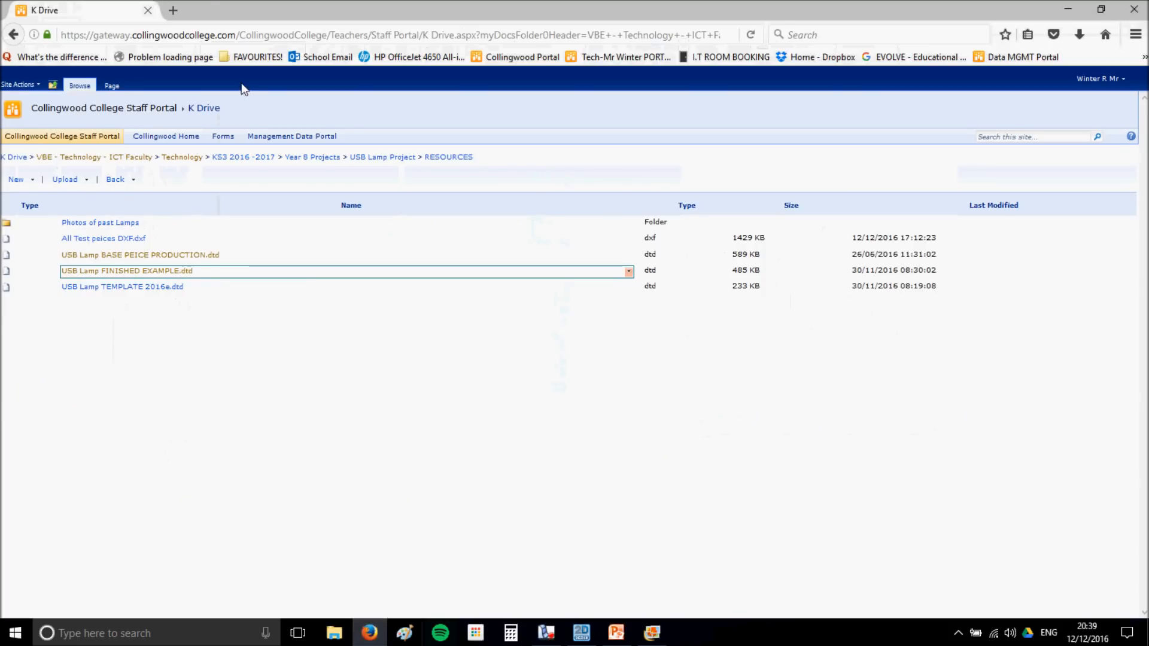
click(173, 10)
text(google.co.uk/)
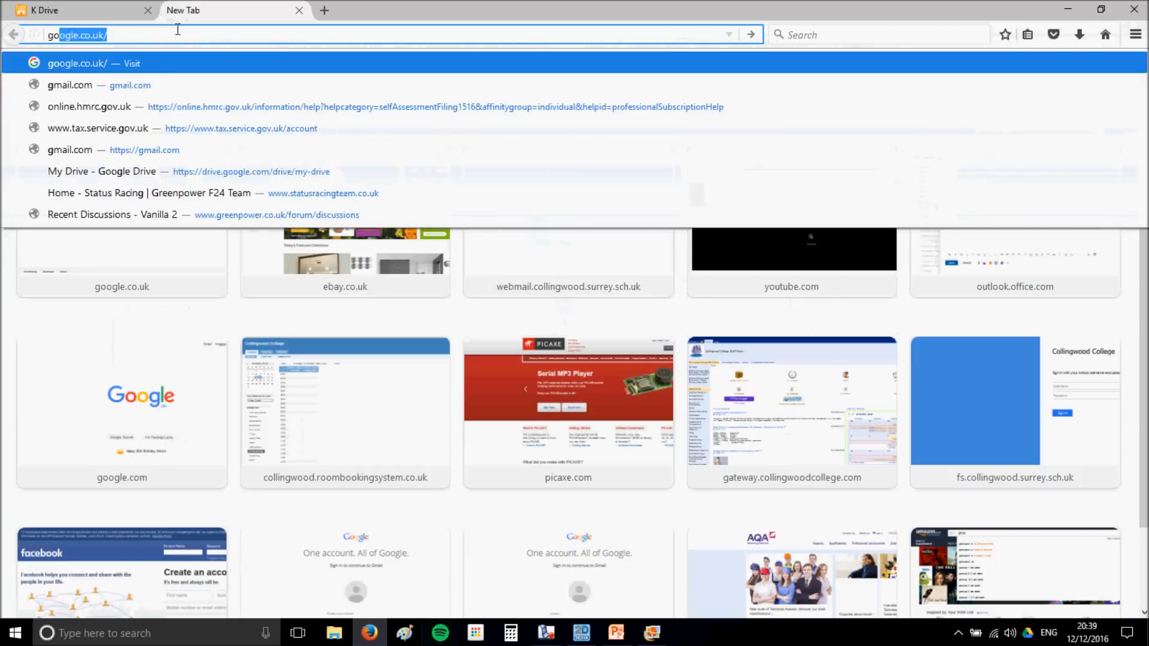
key(Return)
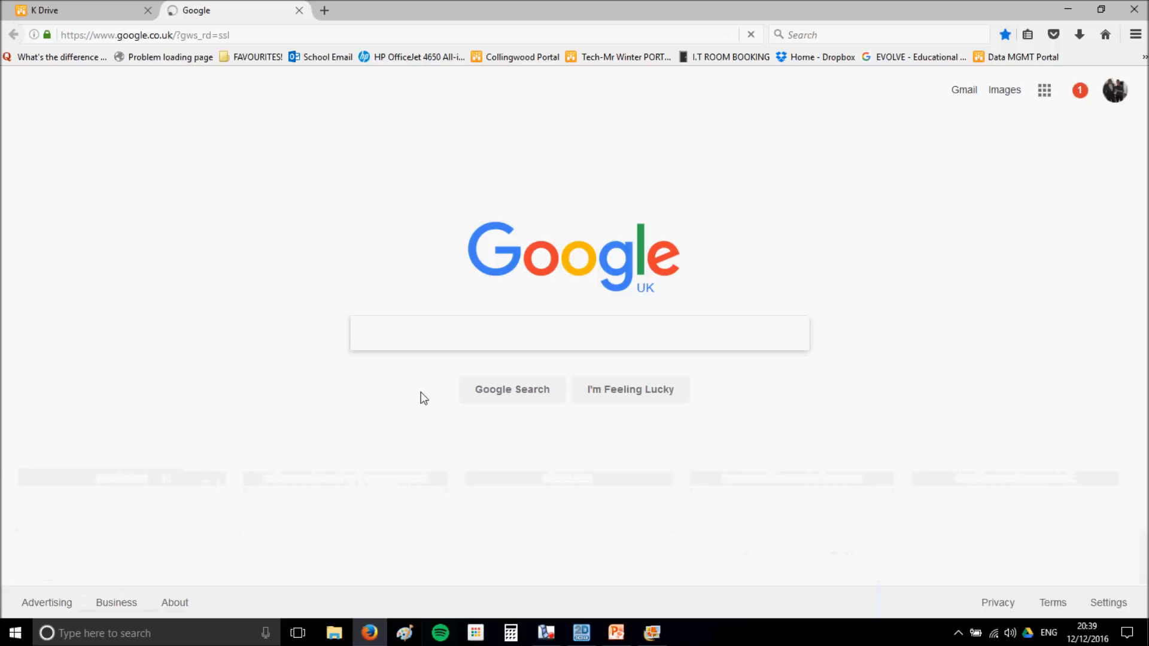
text(batman log)
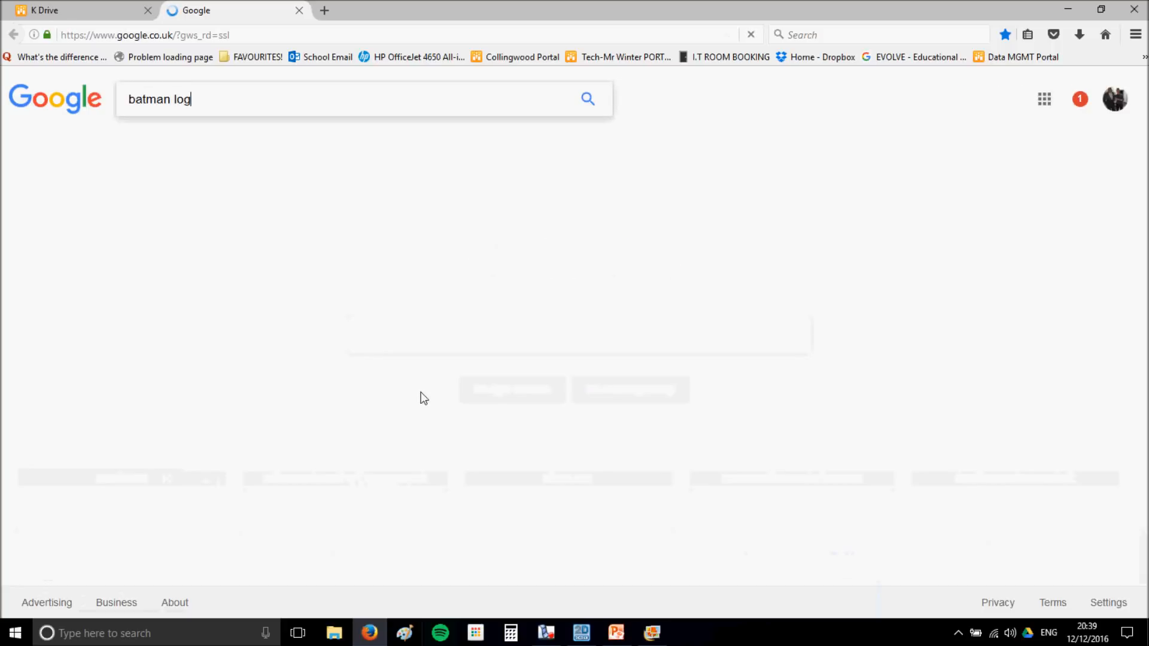
text(o)
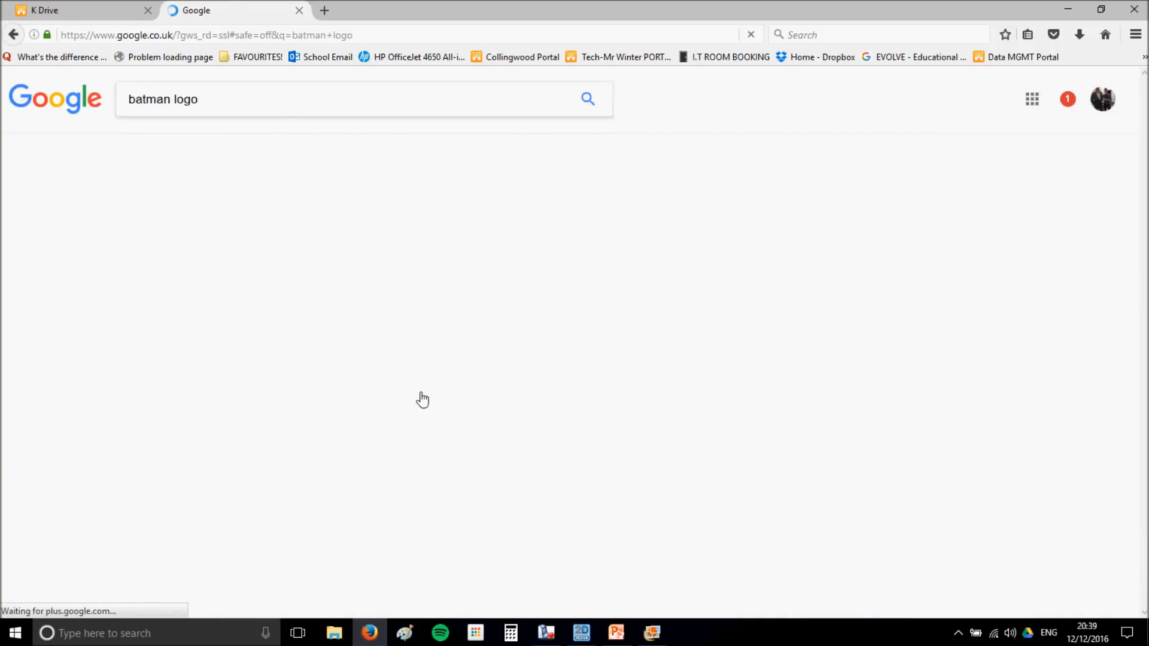
- Browse the batman logo image results and copy the solid black logo from logospike.com
click(185, 145)
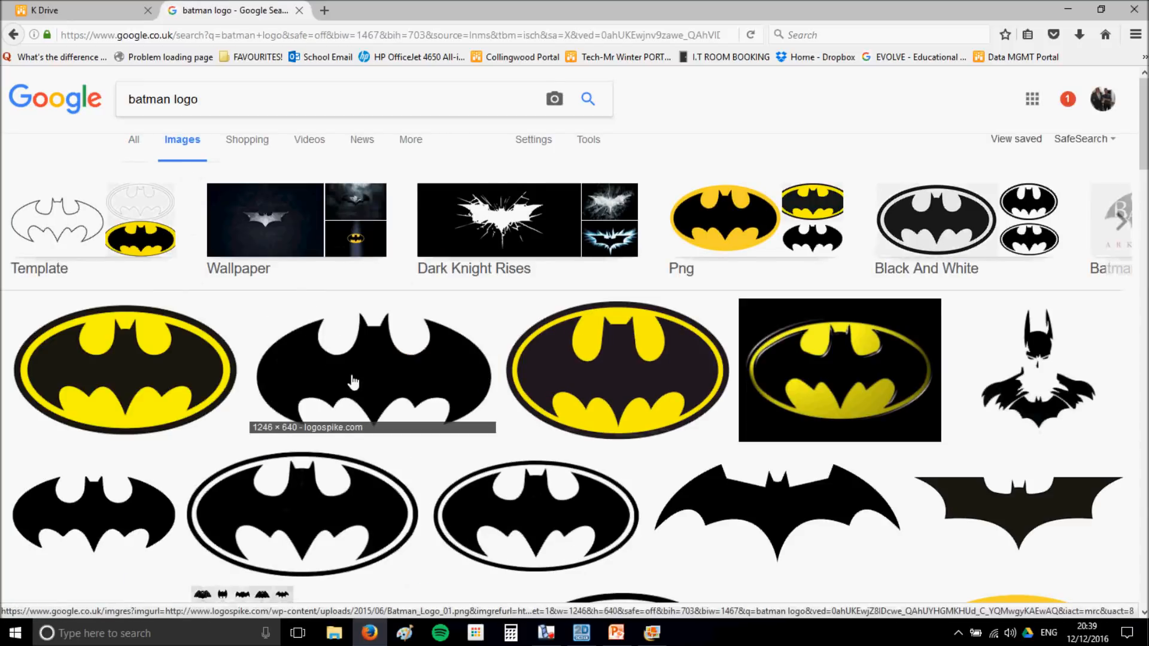
scroll(354, 382, down, 3)
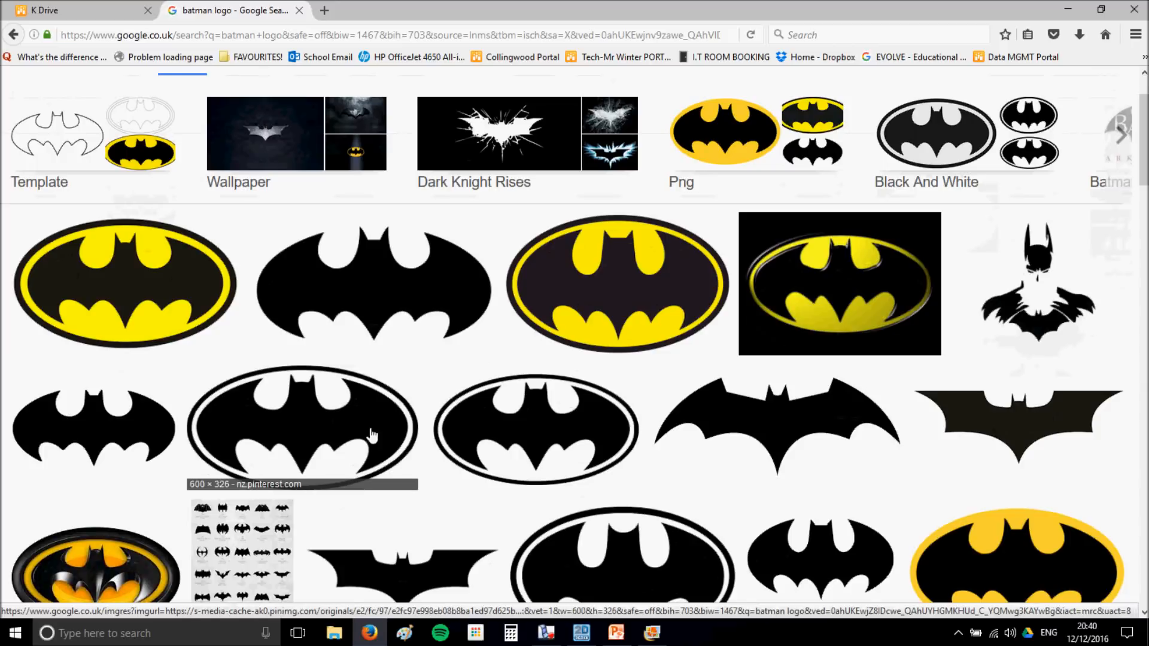
scroll(668, 568, down, 3)
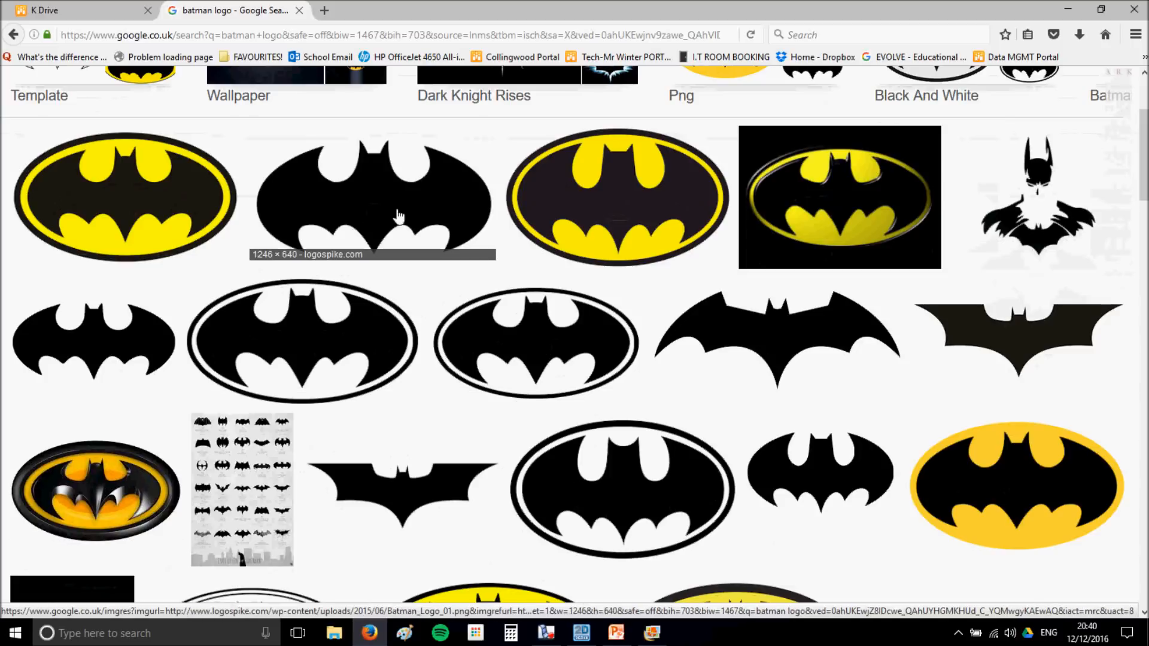
scroll(777, 526, down, 5)
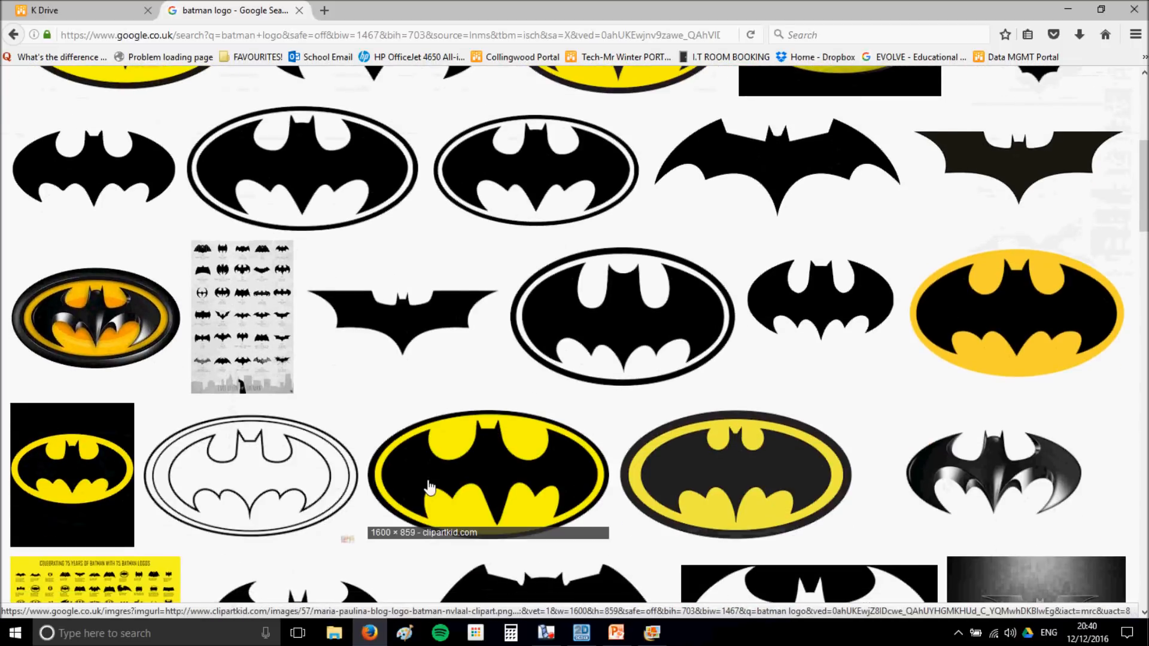
scroll(531, 272, up, 5)
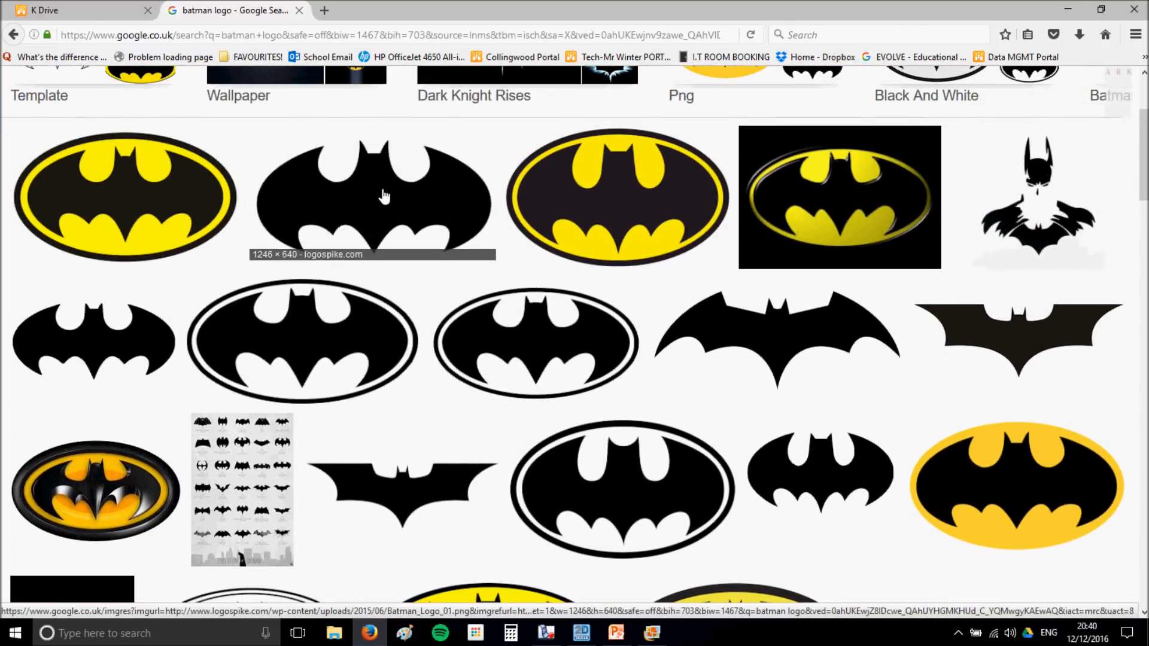
right_click(383, 194)
click(437, 335)
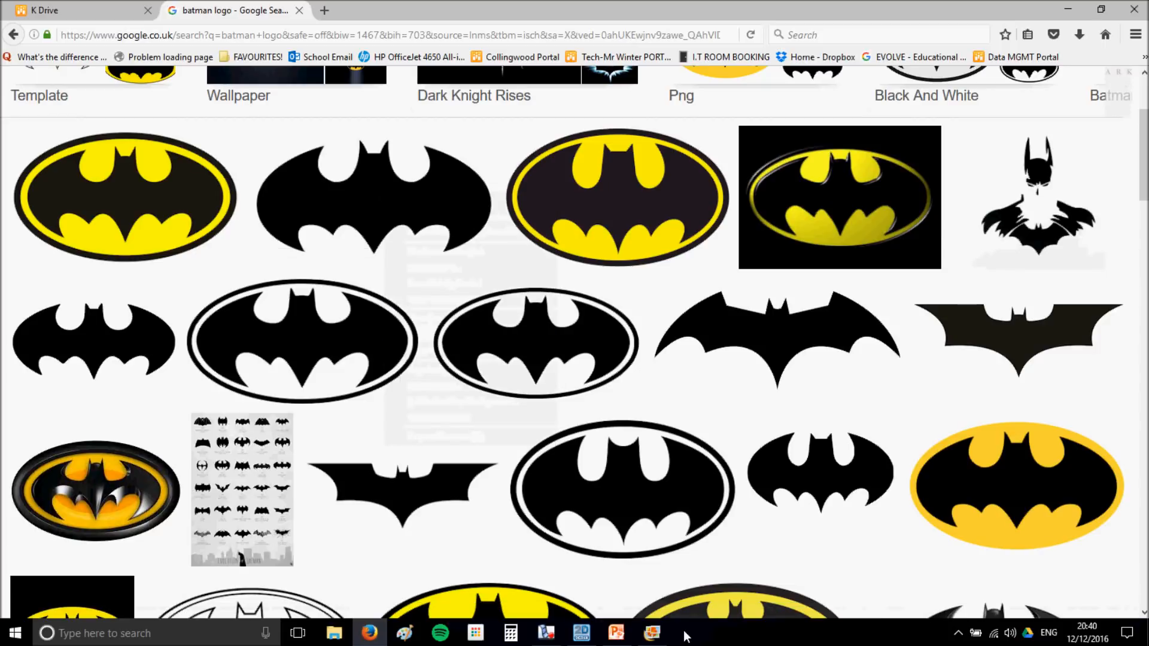
- Switch to 2D Design, paste the copied Batman logo, and move it so that it partly overlaps the right panel
click(581, 633)
right_click(781, 262)
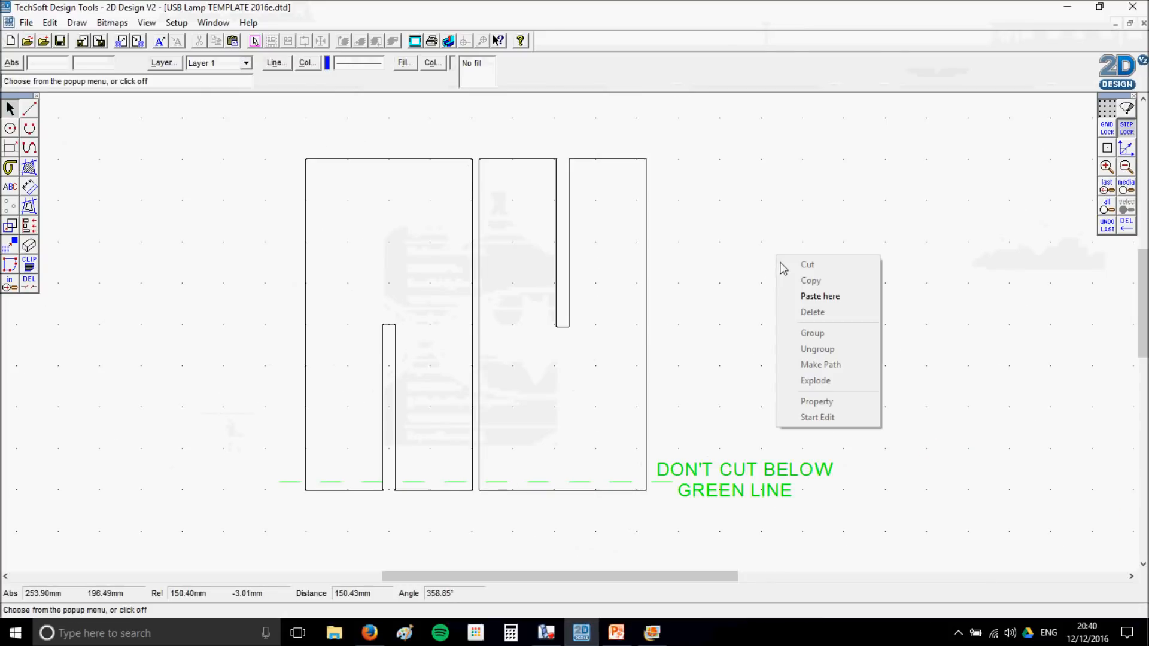
click(820, 296)
drag(1009, 379, 767, 254)
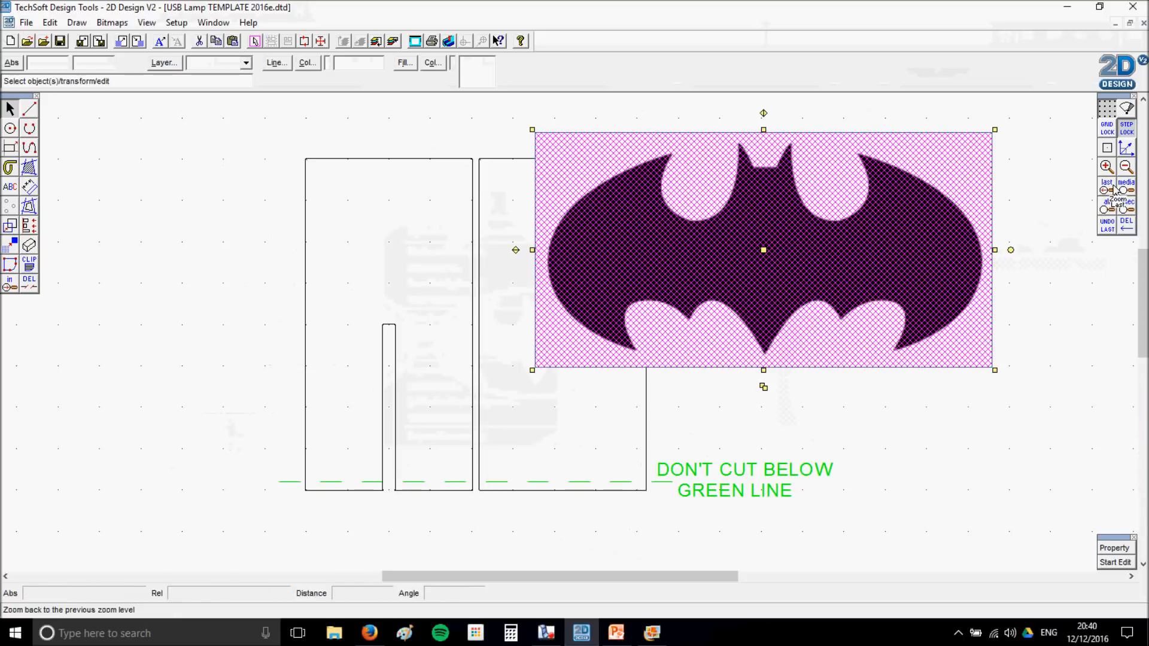
click(1052, 405)
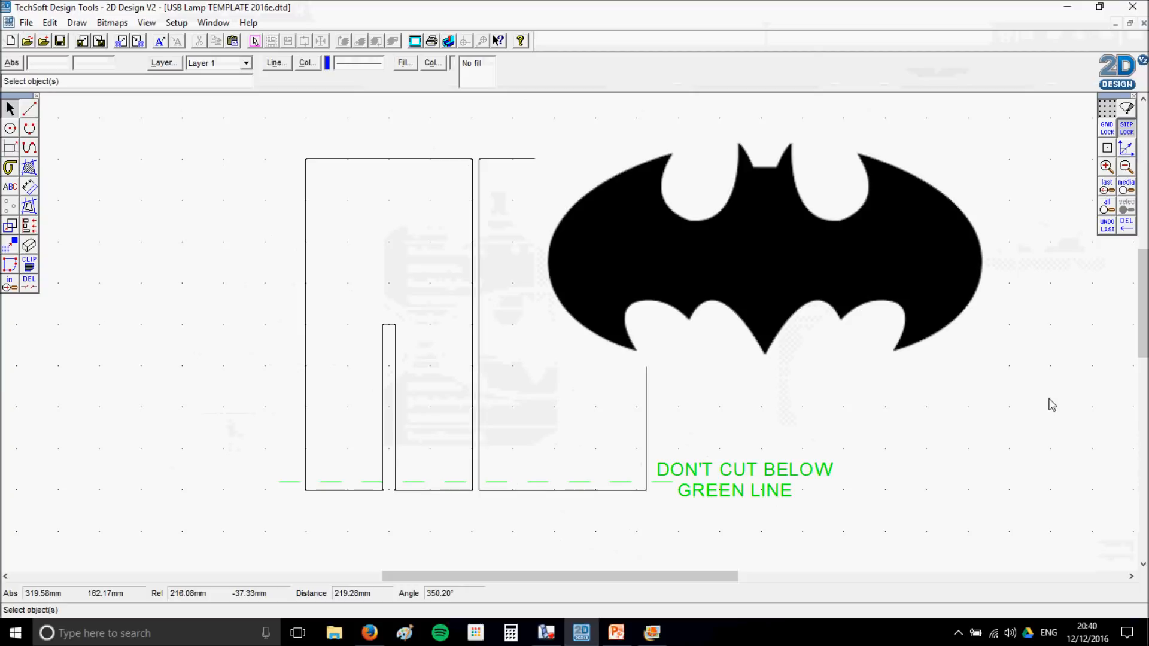
- Vectorise the Batman bitmap in Monochrome with a transparent background, luminance 123 and the default vectorisation settings
click(114, 23)
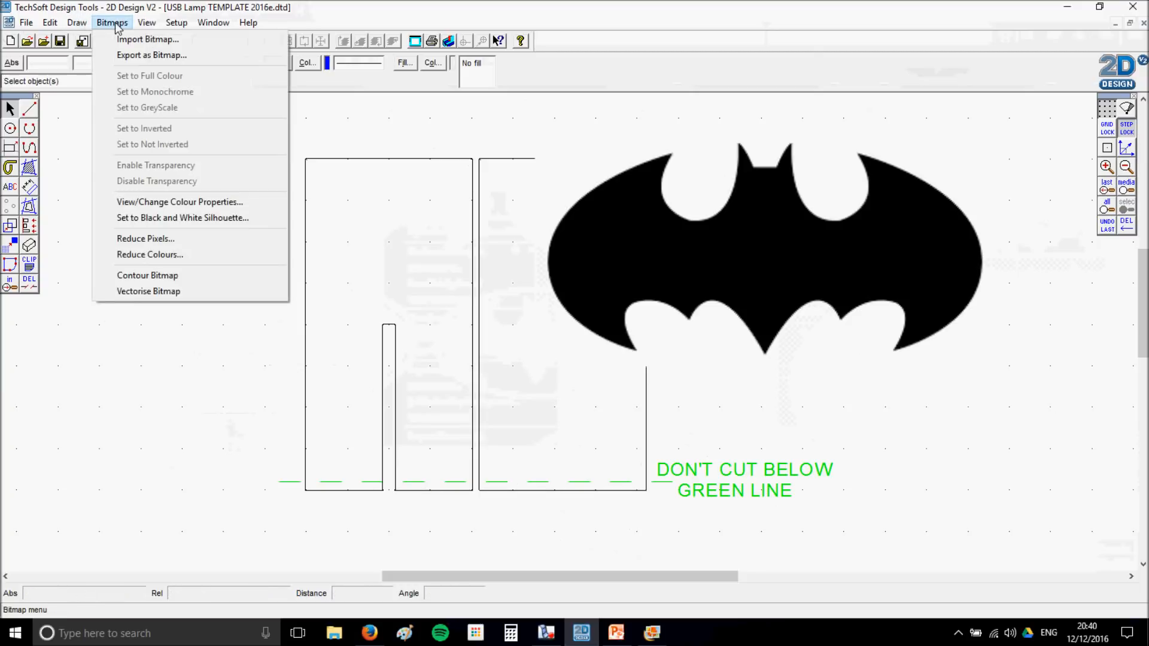
click(139, 291)
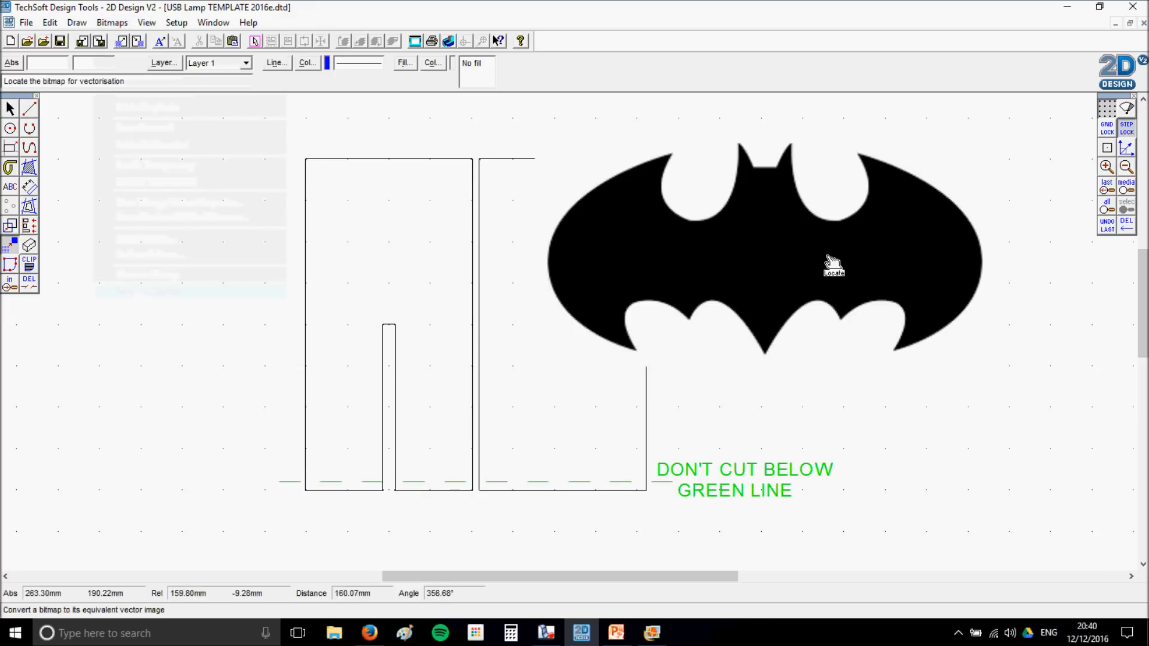
click(784, 244)
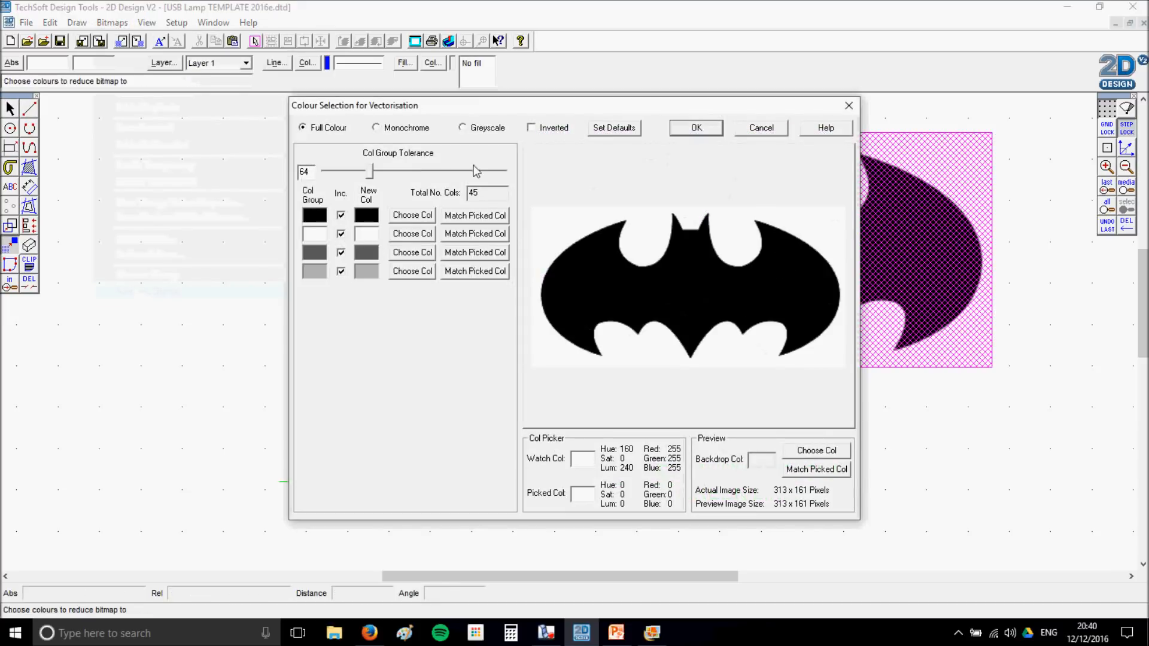
click(377, 128)
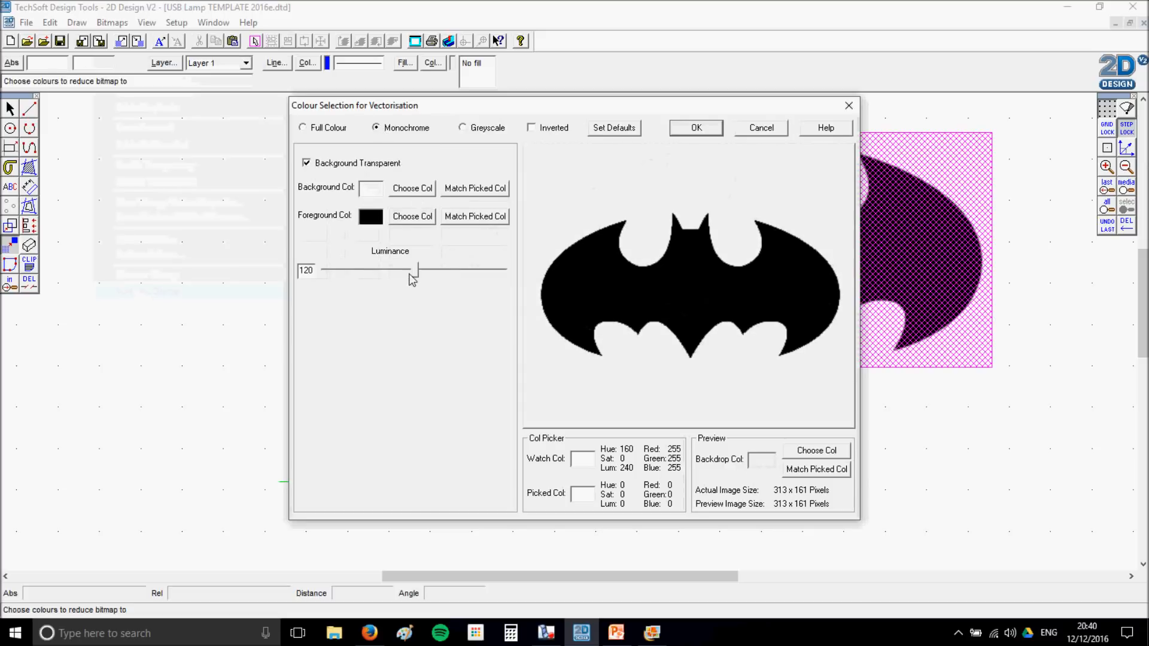
mouse_move(418, 274)
mouse_down()
mouse_move(352, 274)
mouse_move(503, 261)
mouse_move(418, 272)
mouse_move(482, 273)
mouse_move(367, 279)
mouse_move(433, 283)
mouse_move(352, 282)
mouse_move(441, 289)
mouse_move(504, 272)
mouse_move(404, 280)
mouse_move(419, 278)
mouse_up()
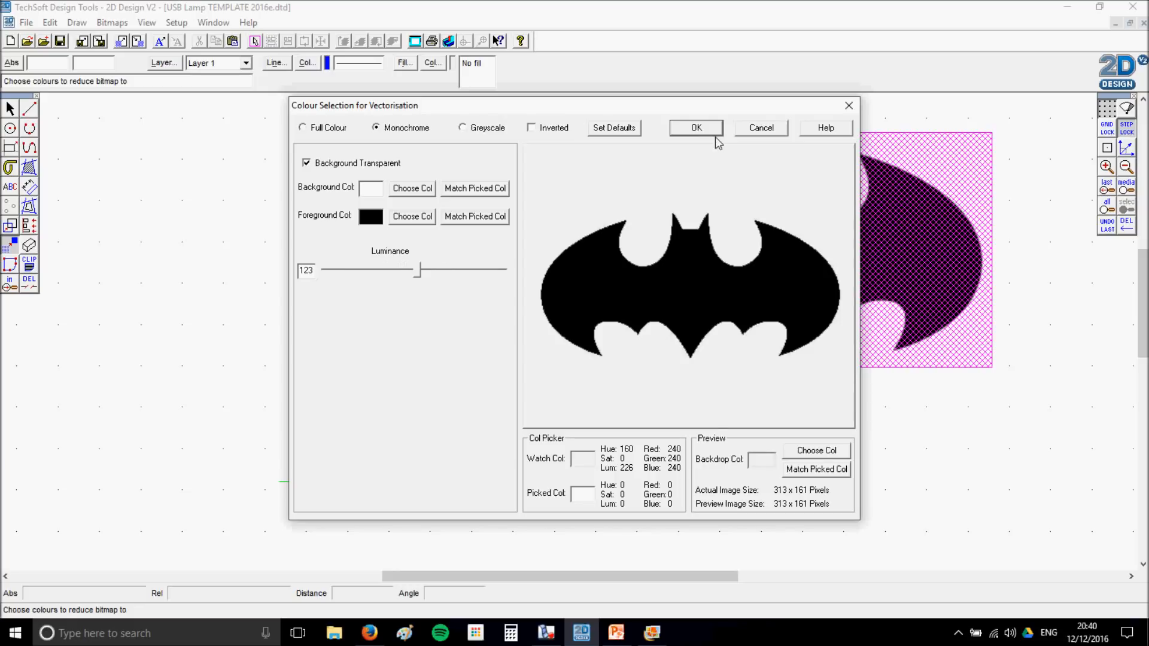
click(698, 130)
click(506, 468)
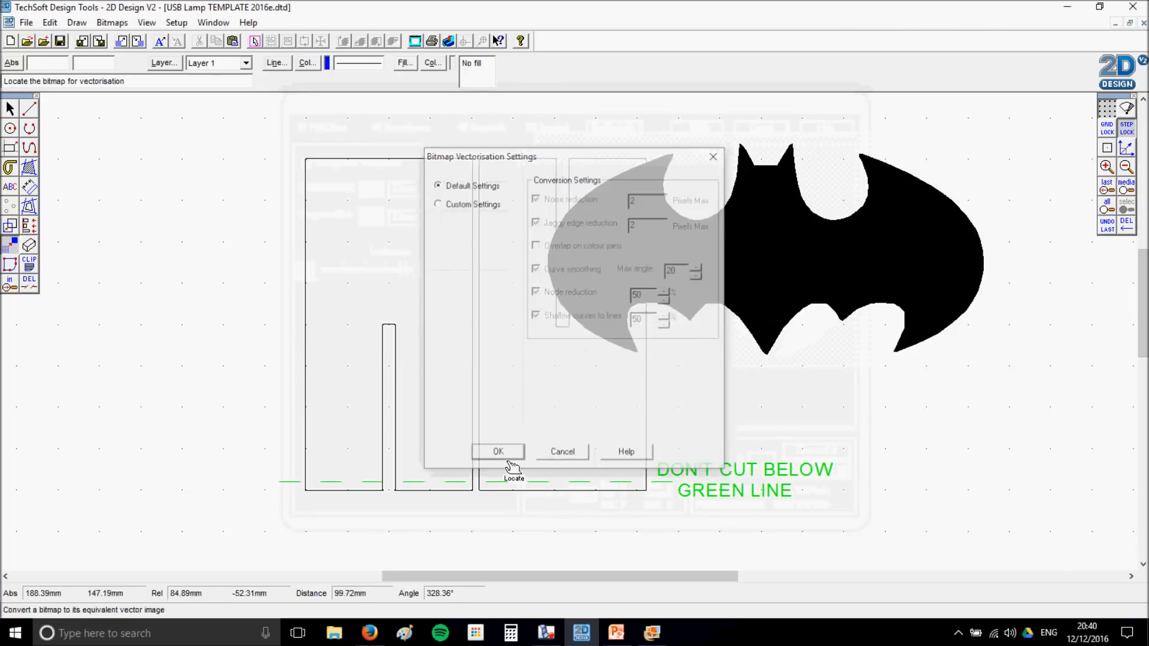
click(826, 390)
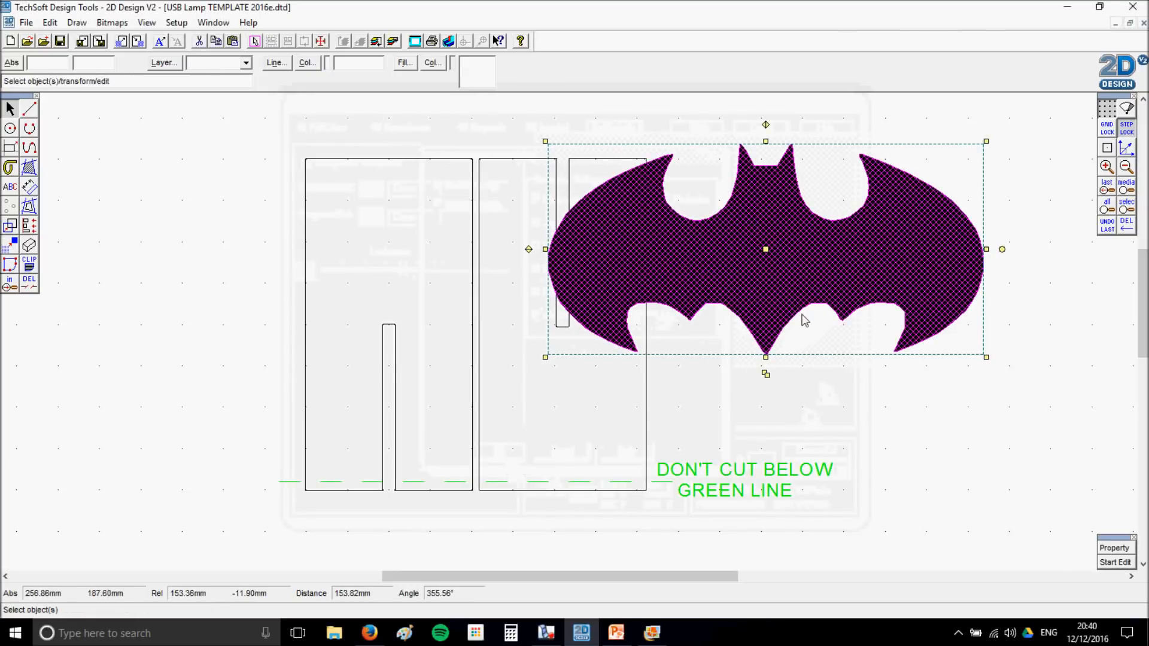
click(782, 272)
click(844, 393)
click(803, 292)
click(832, 374)
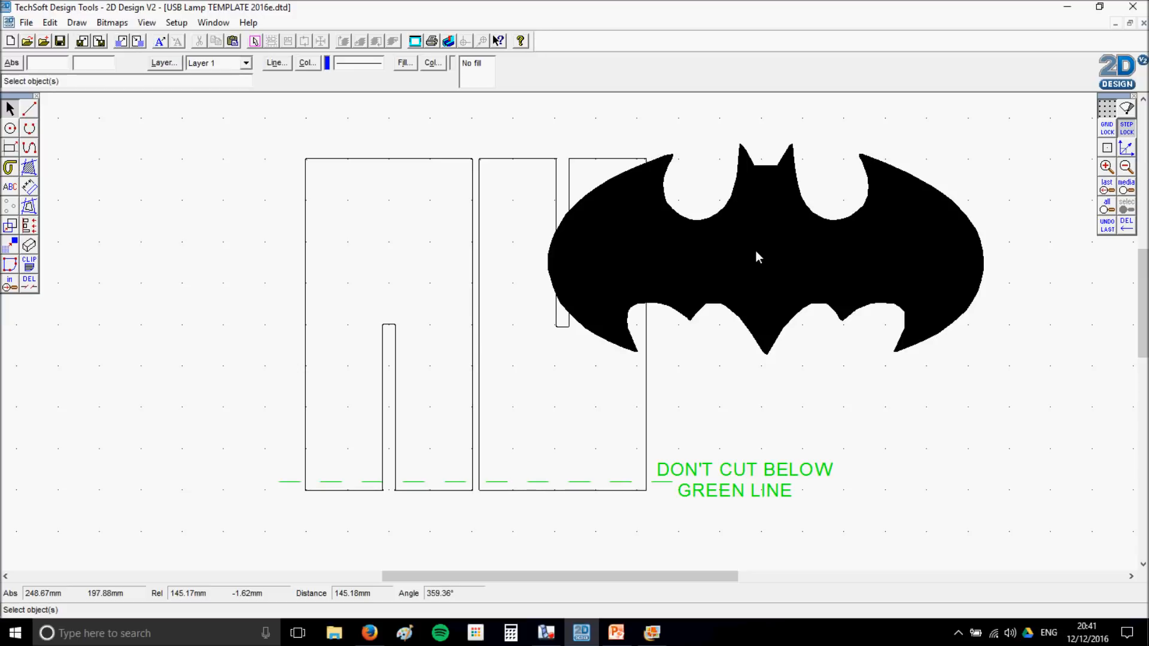
- Set the vectorised Batman logo to No Fill, leaving only its outline
click(896, 301)
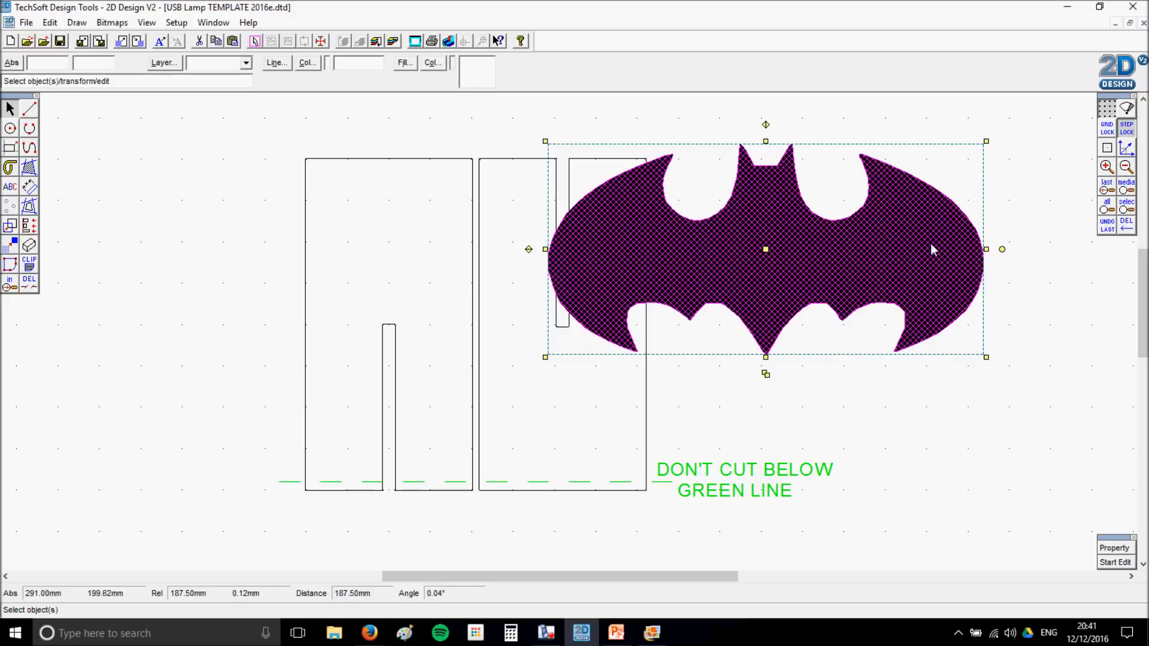
click(406, 63)
click(315, 131)
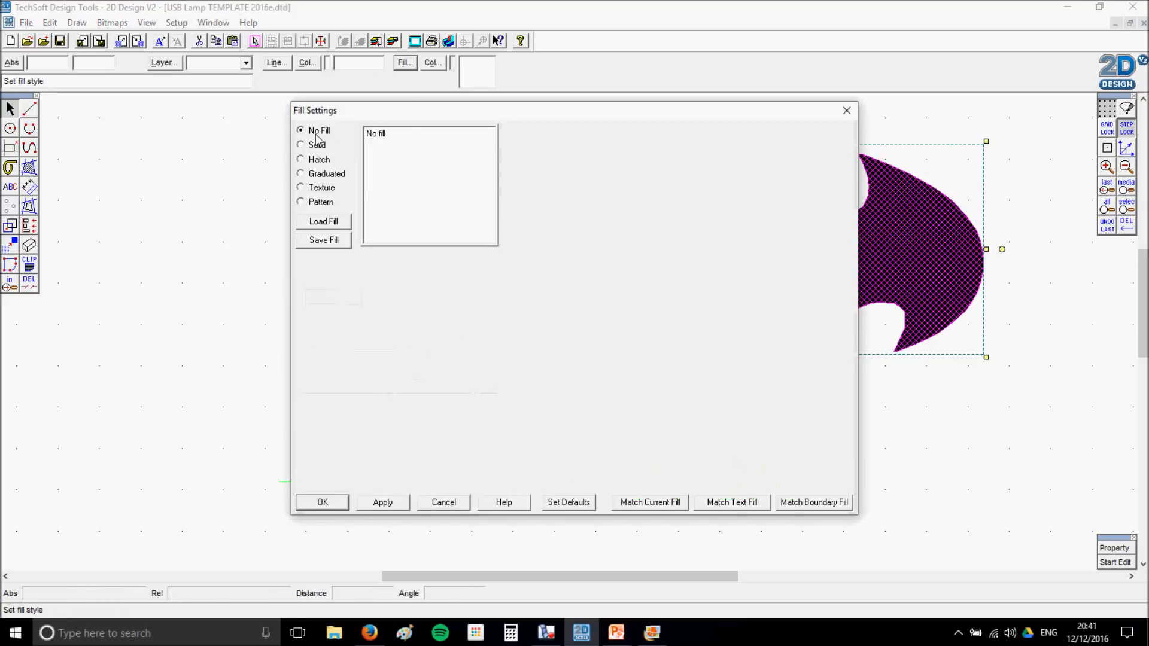
click(322, 503)
click(969, 325)
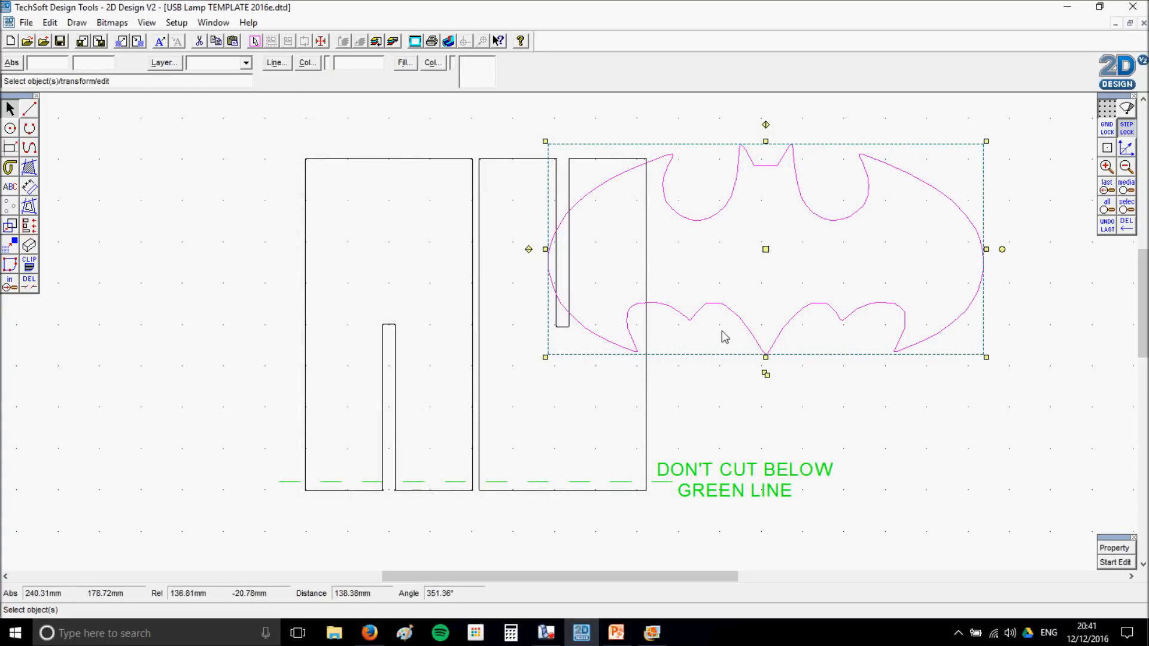
click(889, 409)
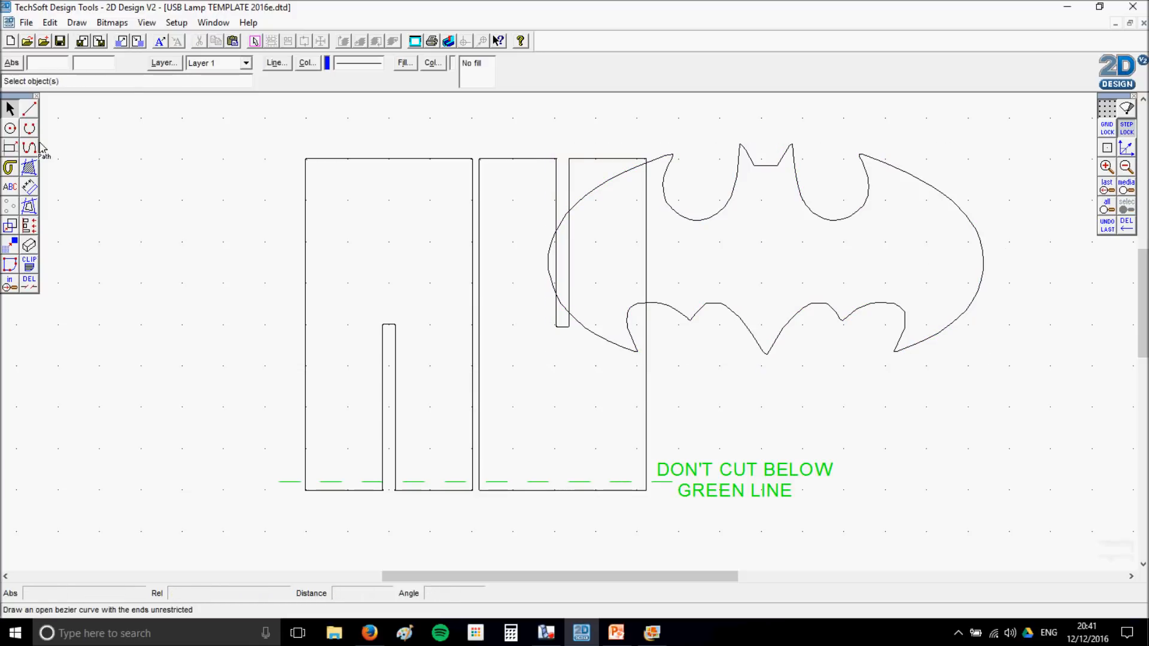
- Scale down the Batman outline and move it over the upper end of the left panel
click(720, 214)
drag(987, 141, 887, 196)
drag(886, 357, 824, 331)
drag(685, 264, 389, 182)
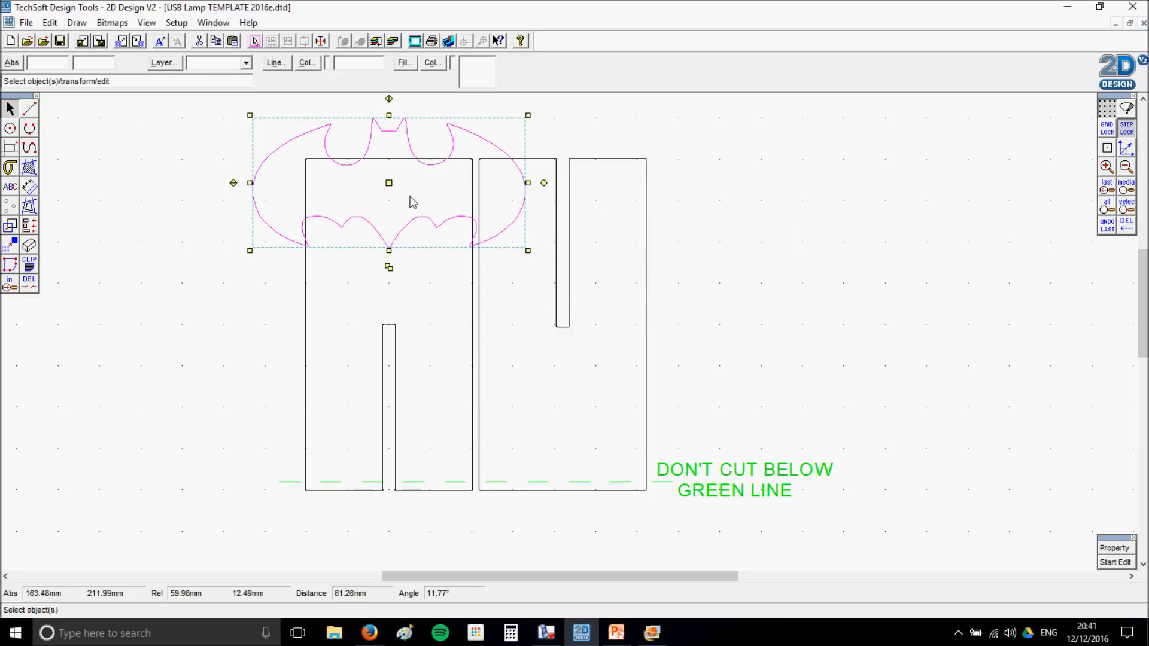
- Shrink and reposition the Batman outline to span the left panel's width just below its upper edge
drag(249, 115, 320, 163)
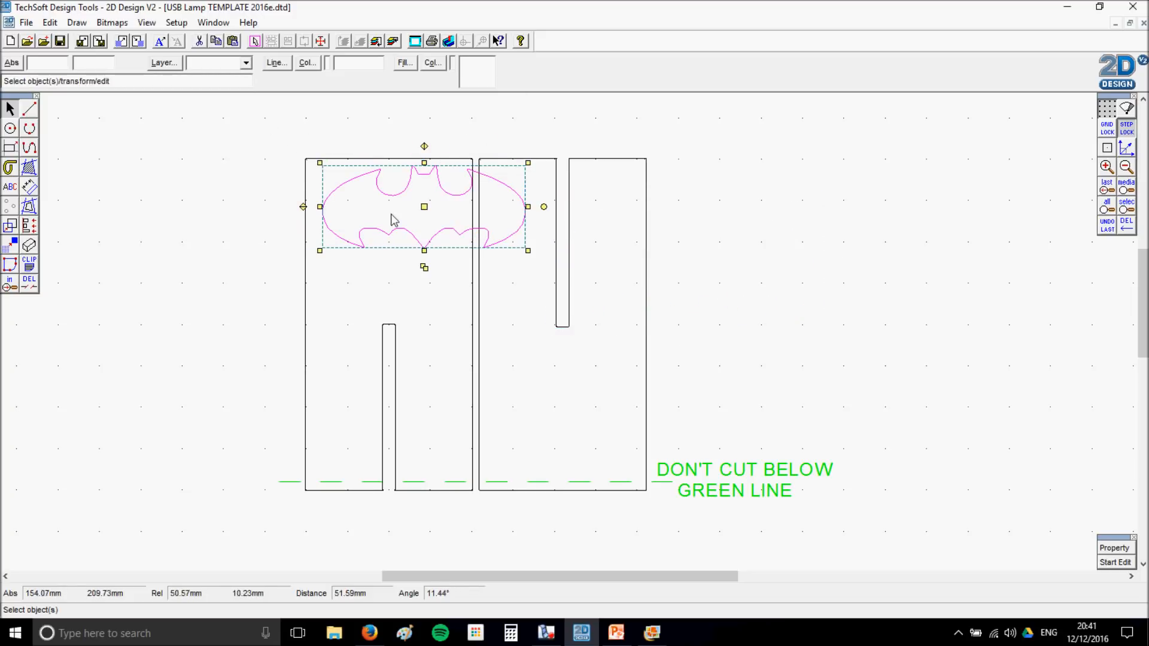
drag(423, 206, 407, 209)
drag(514, 209, 476, 215)
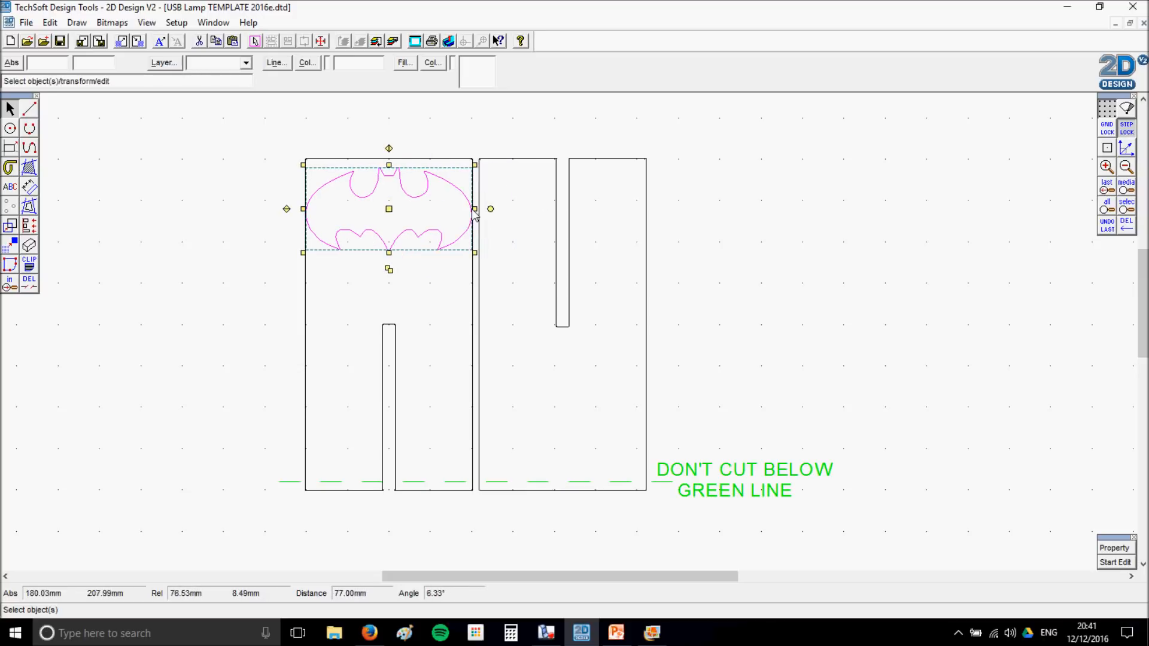
click(863, 265)
- Enlarge the Batman outline until it extends well past both sides of the left panel
key(ctrl+a)
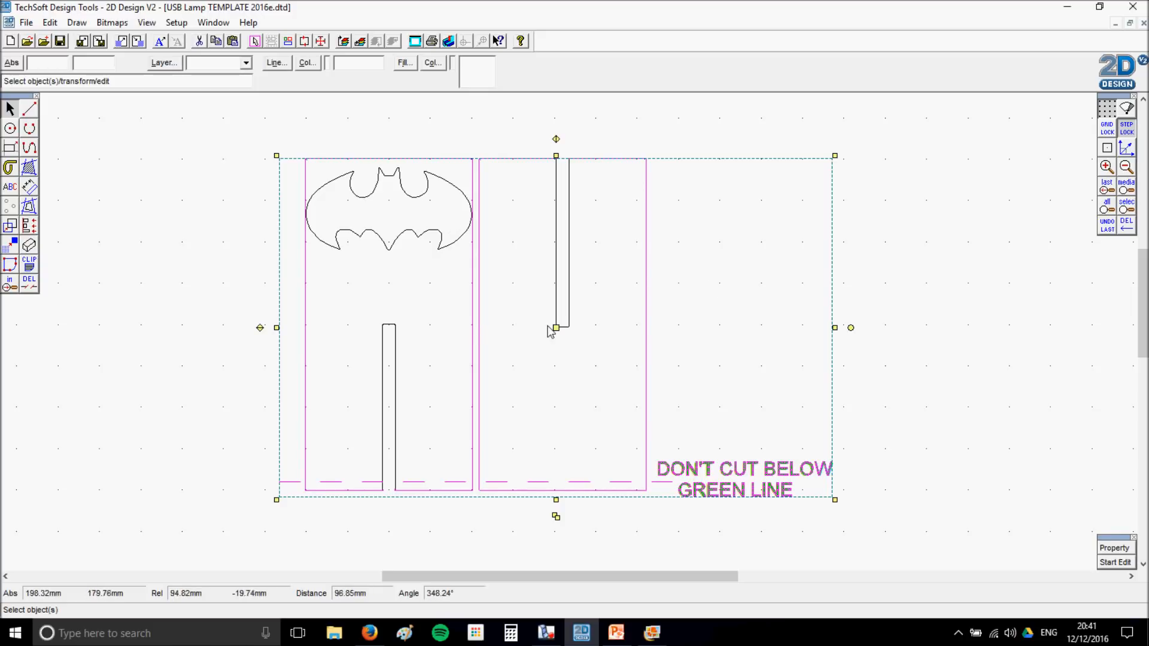
click(753, 276)
click(372, 205)
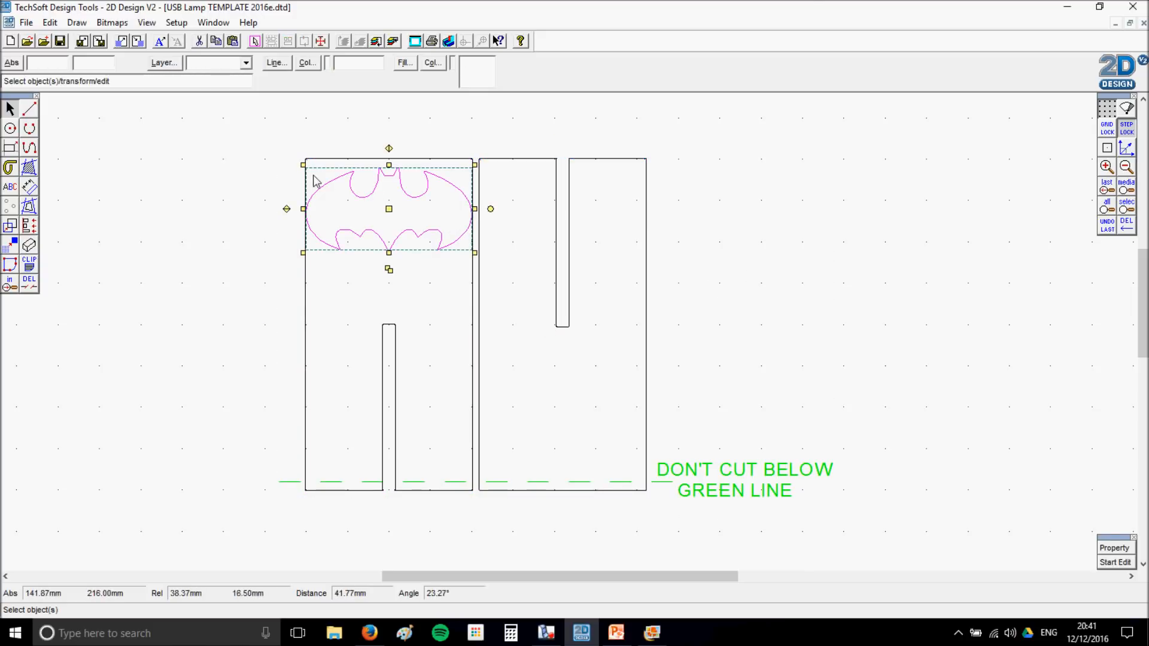
drag(302, 165, 202, 104)
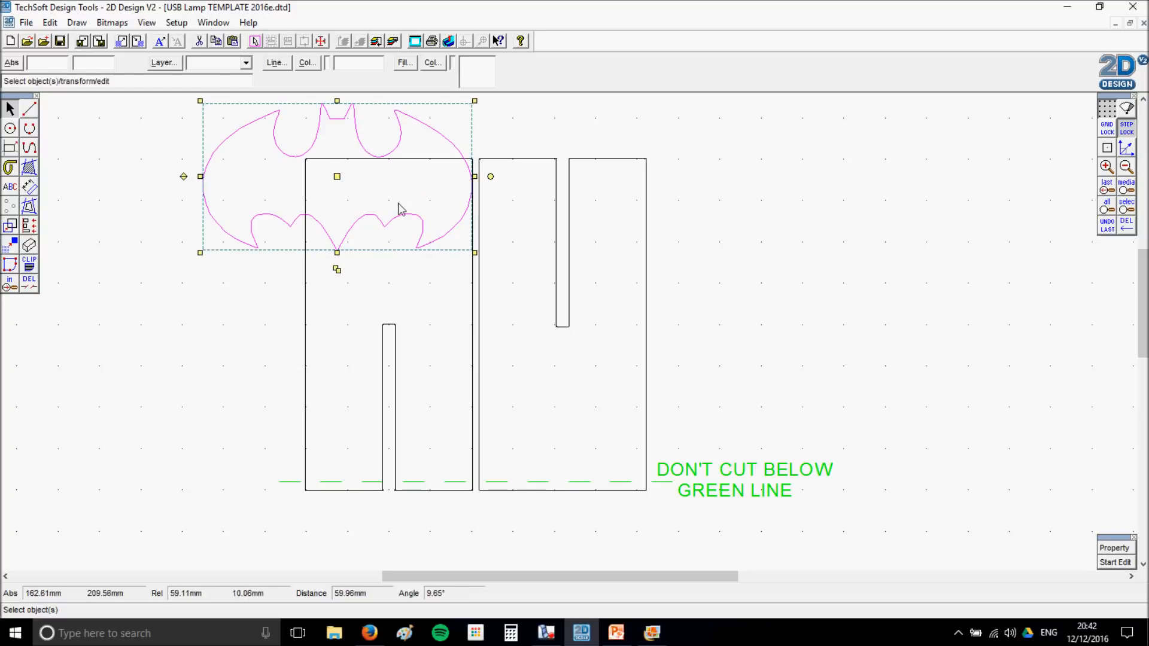
drag(475, 254, 551, 303)
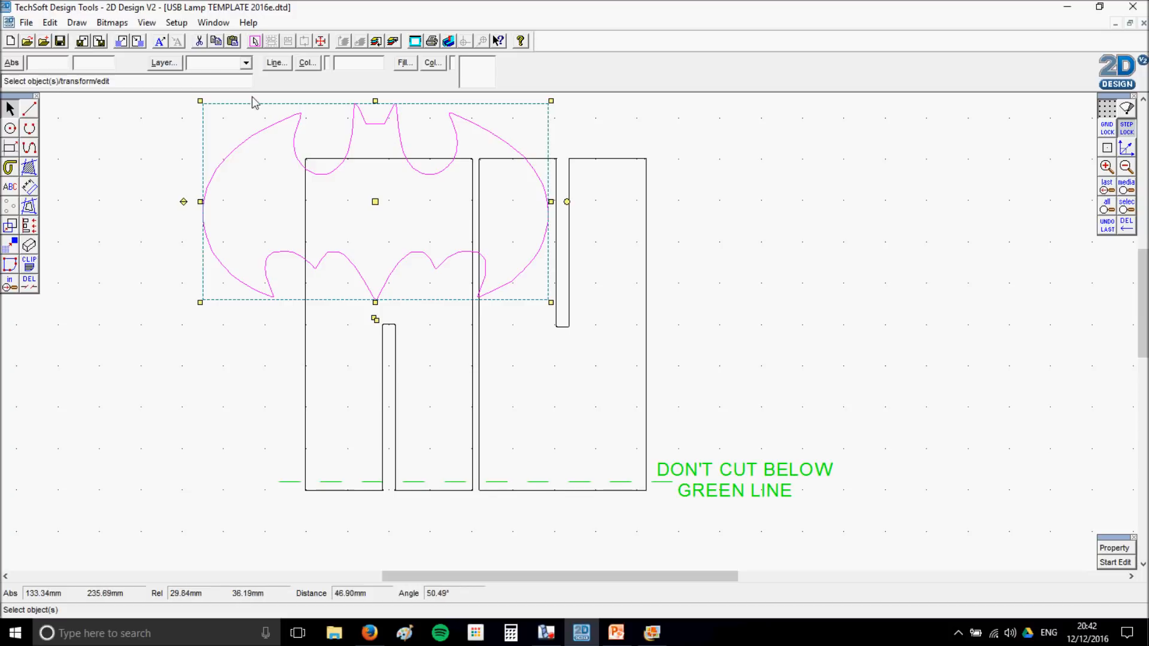
- Reduce the Batman outline to the left panel's width, slightly taller, and align it with the panel's upper edge
drag(202, 101, 329, 177)
drag(439, 239, 415, 221)
drag(527, 284, 473, 272)
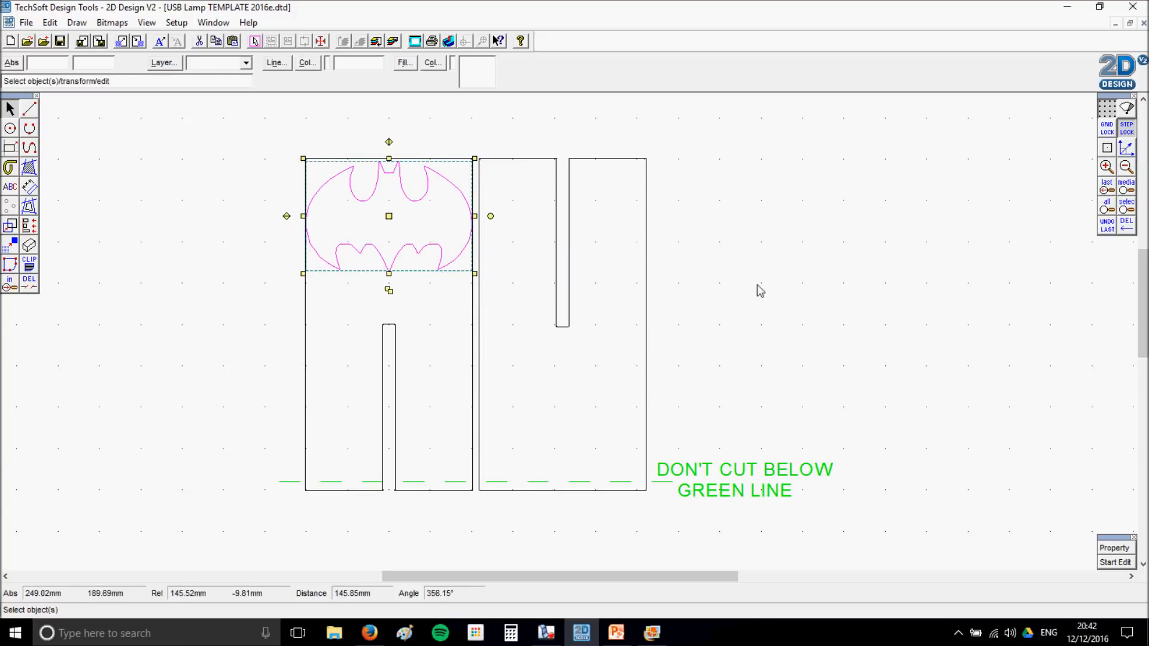
click(757, 291)
click(29, 108)
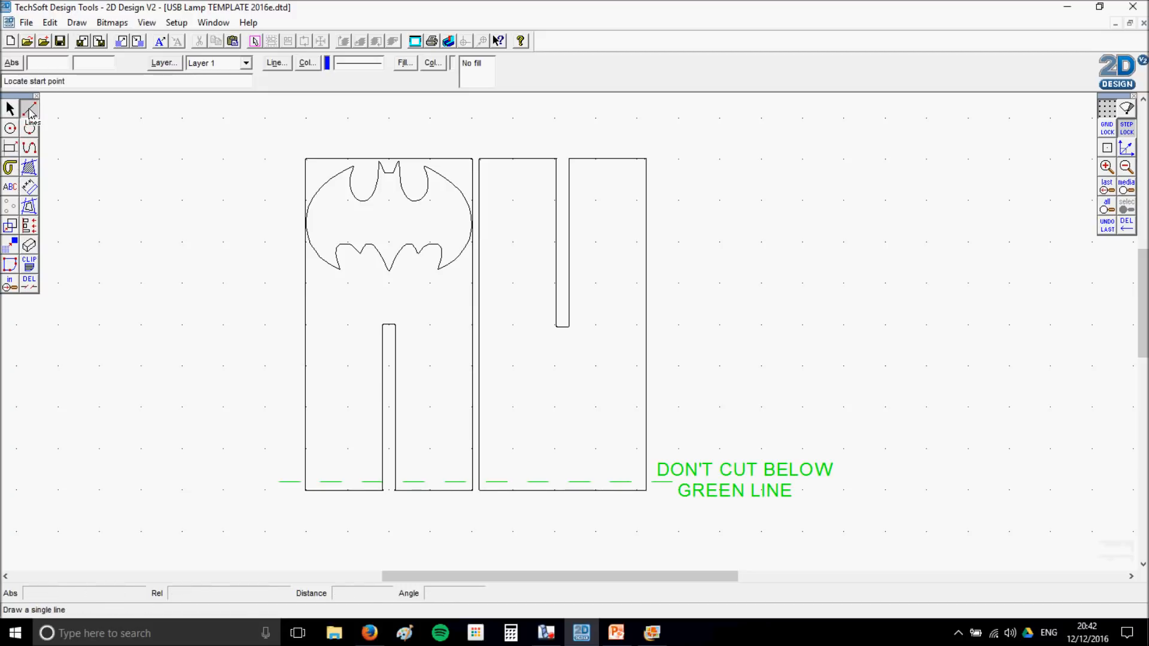
click(366, 272)
key(Escape)
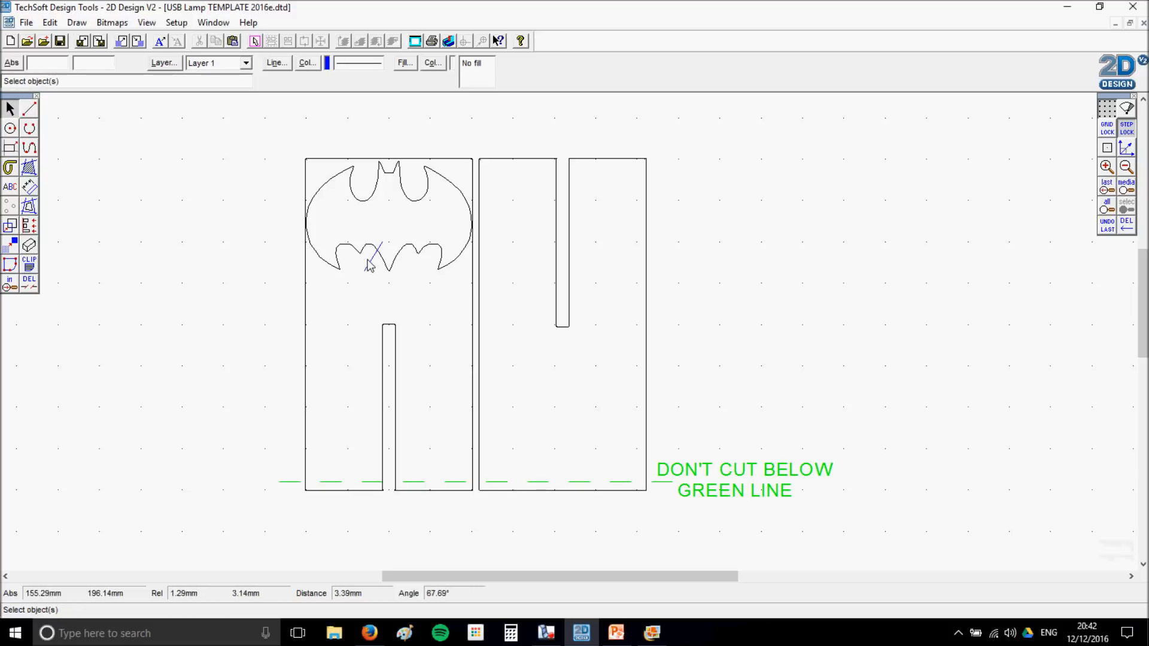
click(370, 266)
key(Delete)
- Set the line colour to black and draw two diagonal lines spreading downward across either side of the logo's lower central point
click(307, 62)
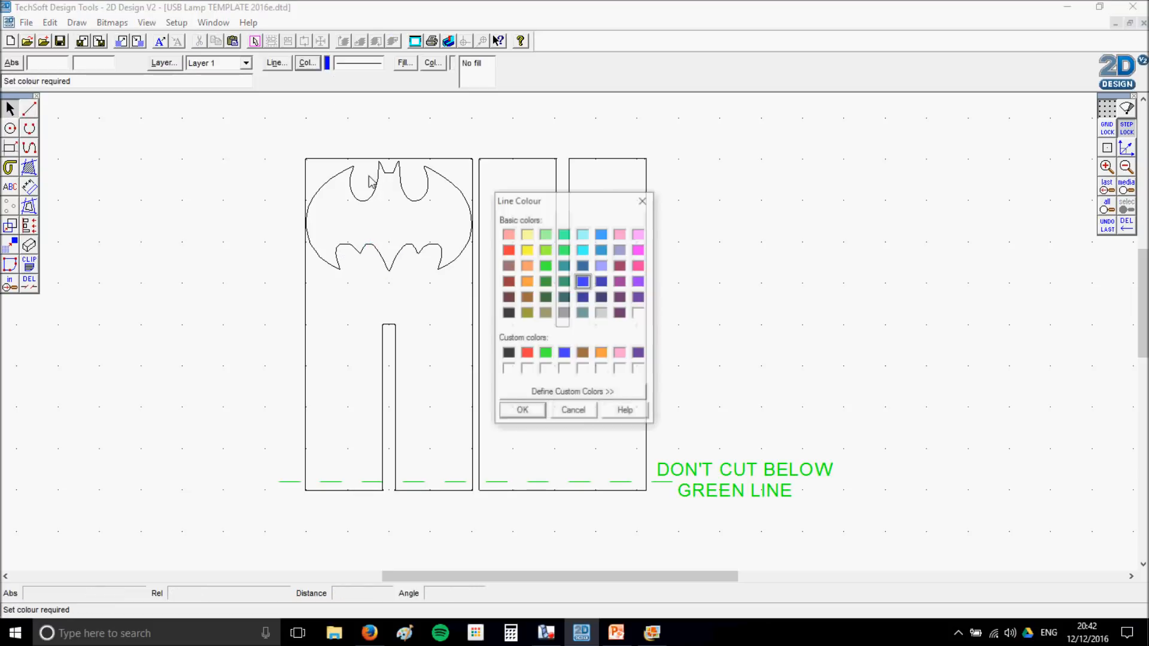
click(507, 353)
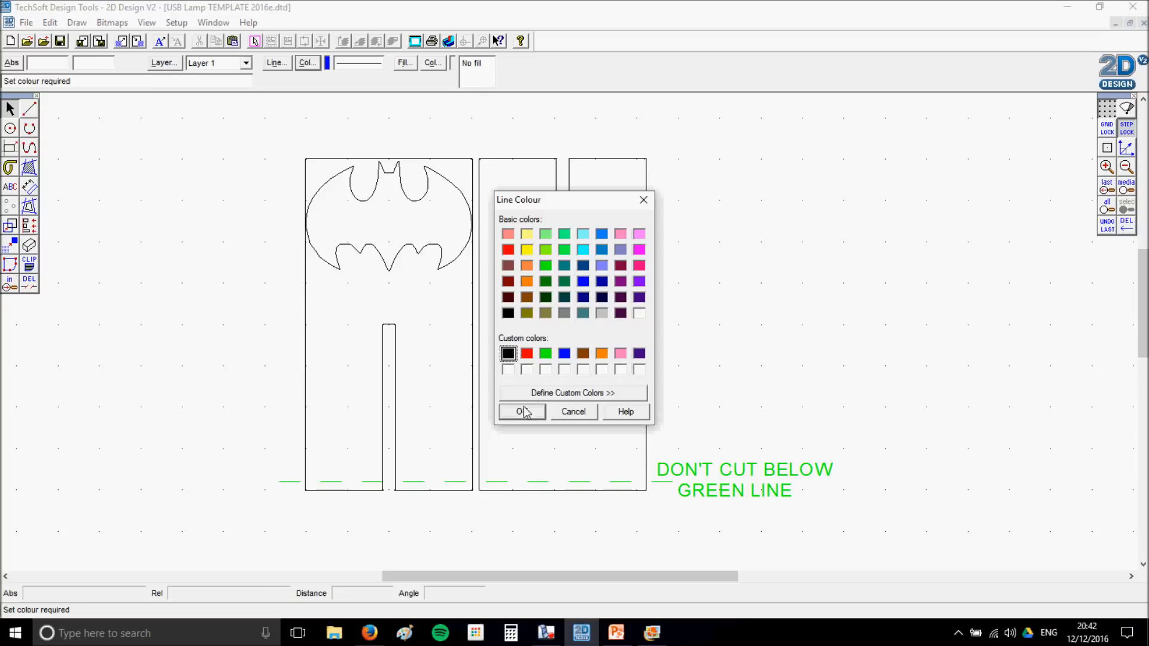
click(523, 411)
click(30, 108)
click(384, 247)
click(363, 277)
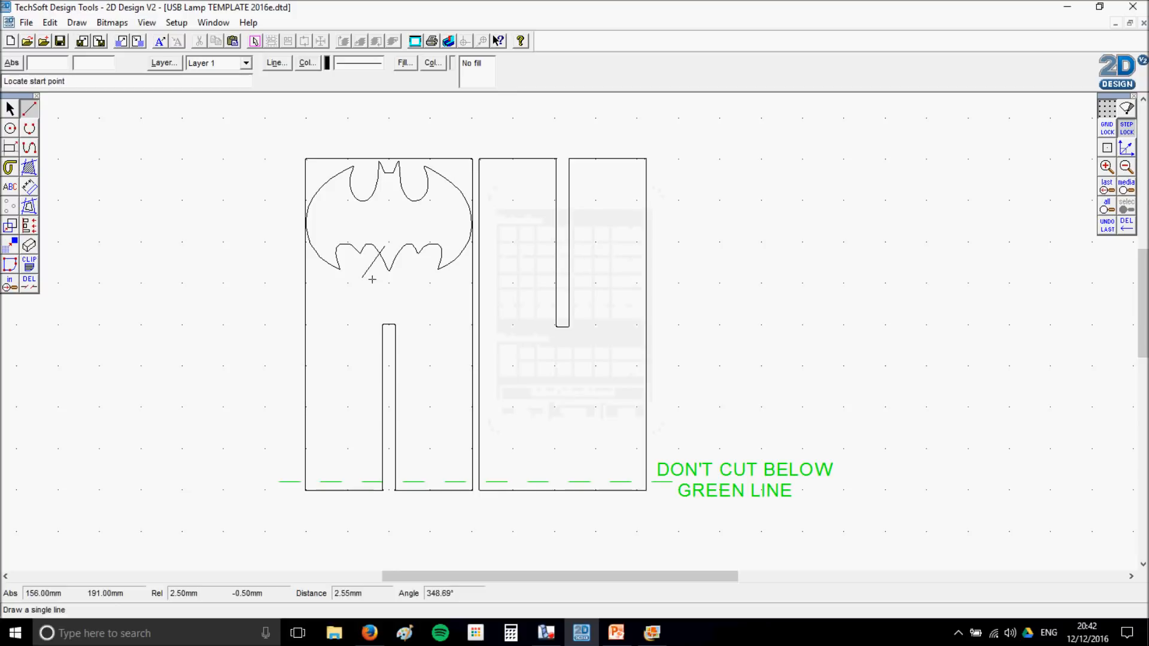
click(413, 279)
- Draw three overlapping rectangles of different sizes below the logo's left half, from the left panel's outer edge to the left diagonal line
click(9, 147)
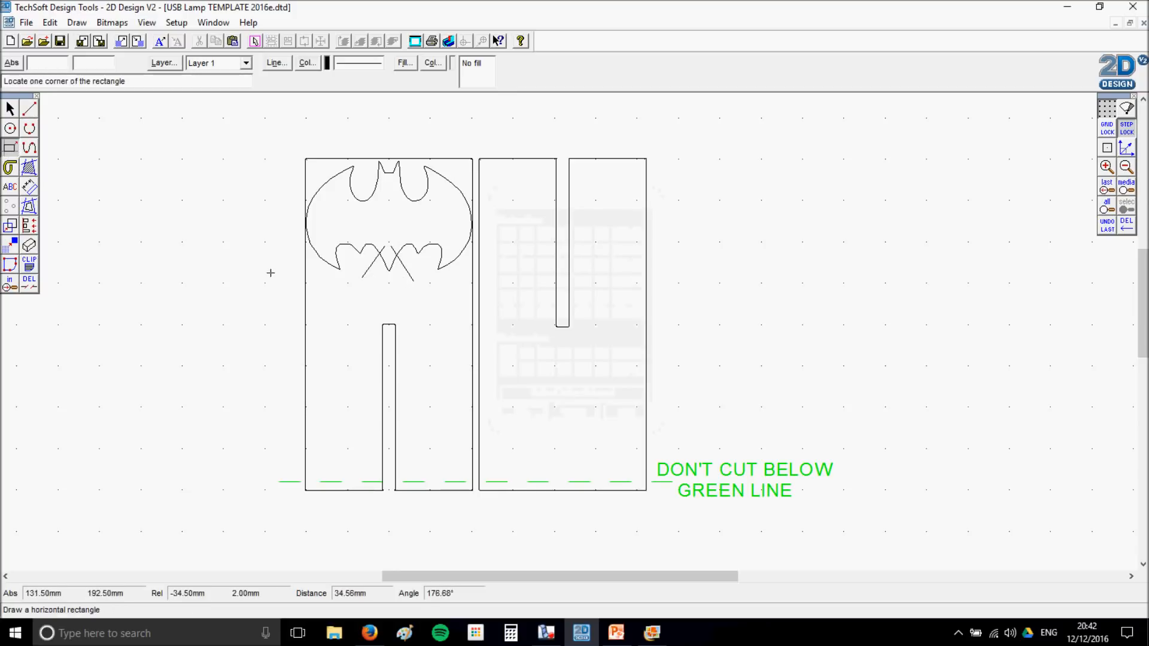
click(305, 269)
click(331, 330)
click(328, 304)
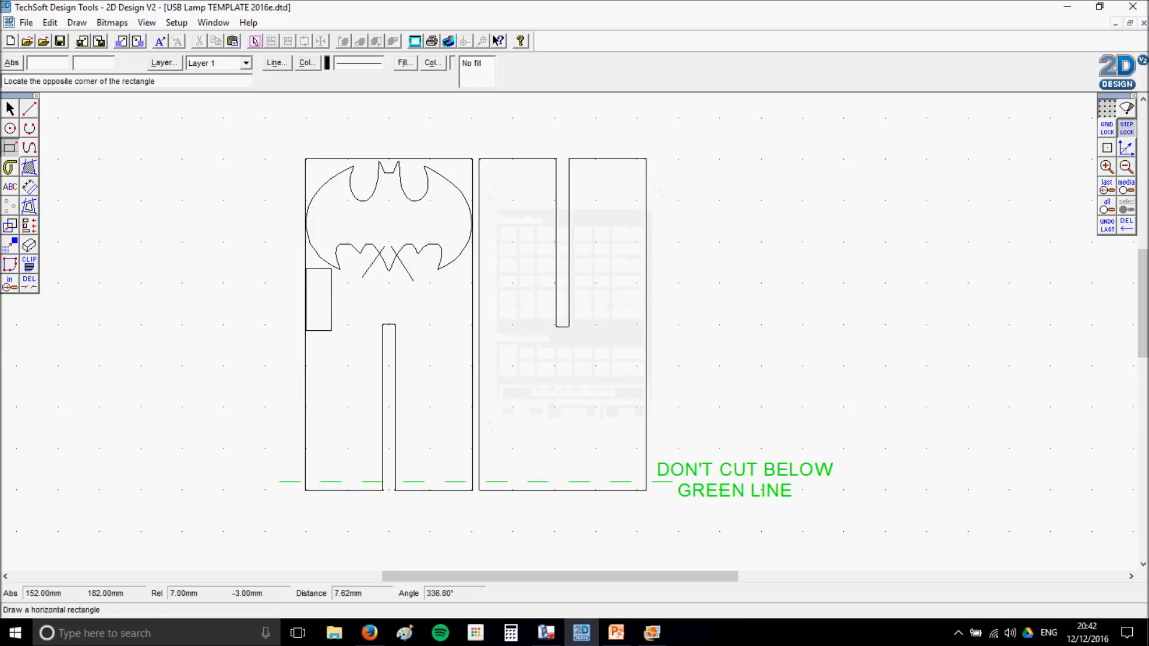
click(360, 333)
click(355, 273)
click(379, 316)
- Draw three adjoining rectangles of staggered heights below the logo's right half, from the right diagonal line to the panel's edge
click(404, 266)
click(426, 311)
click(427, 292)
click(456, 331)
click(455, 277)
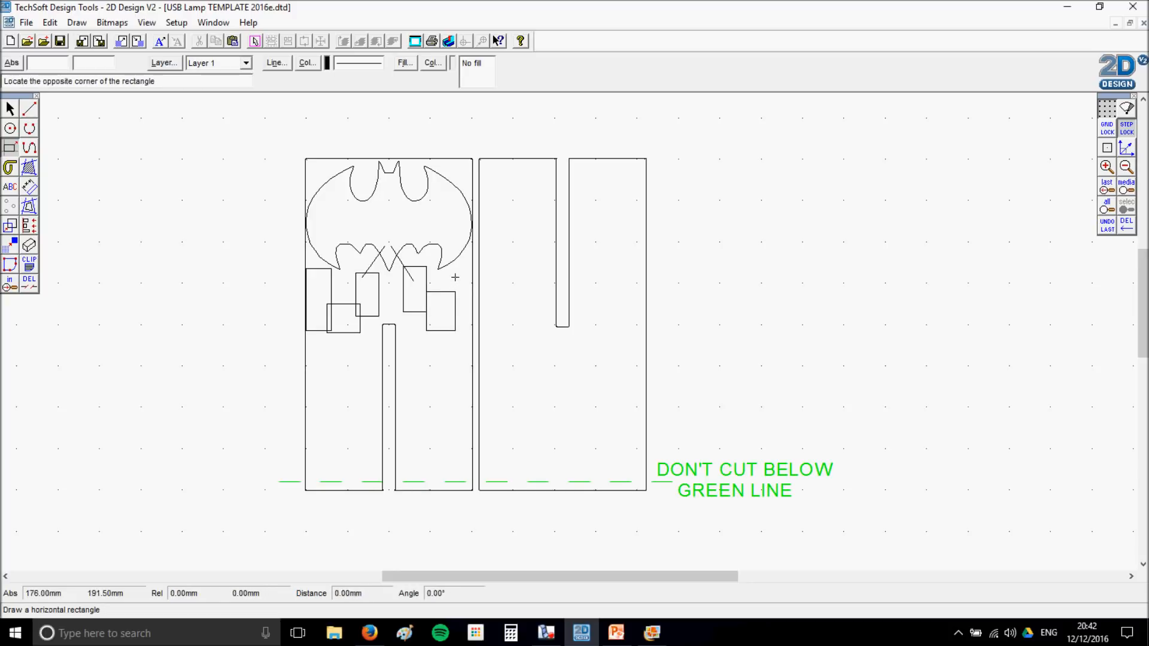
click(475, 317)
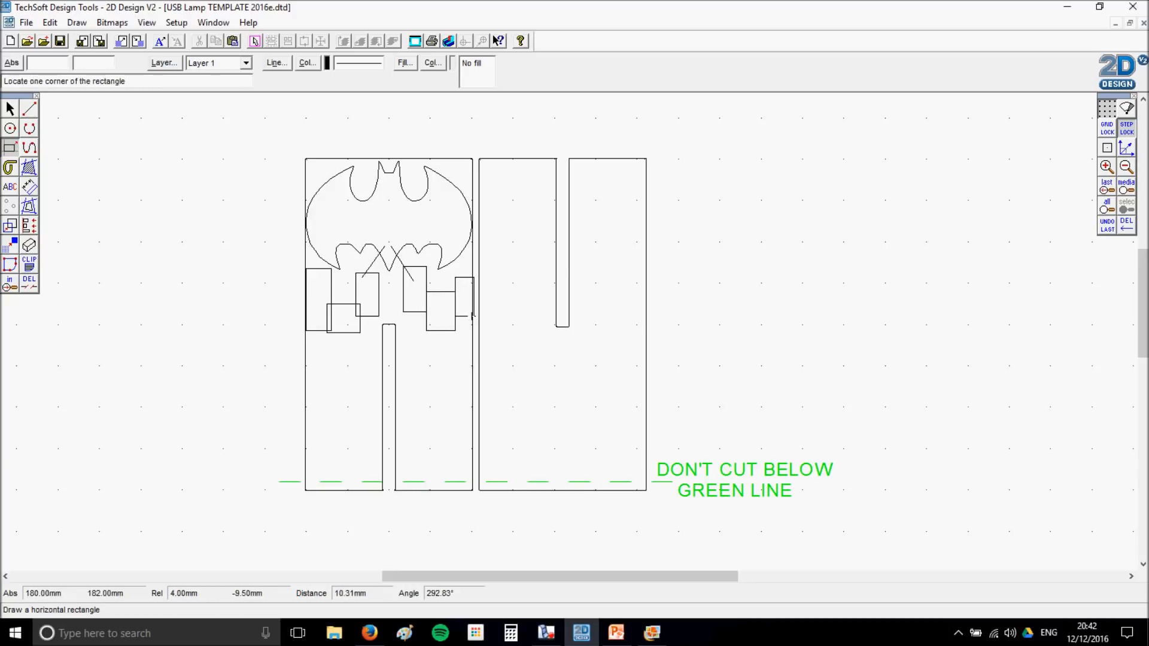
- Delete the logo's lower central point, the left diagonal's stub inside the logo and the adjacent rectangle's inner side, cutting between intersections
click(32, 283)
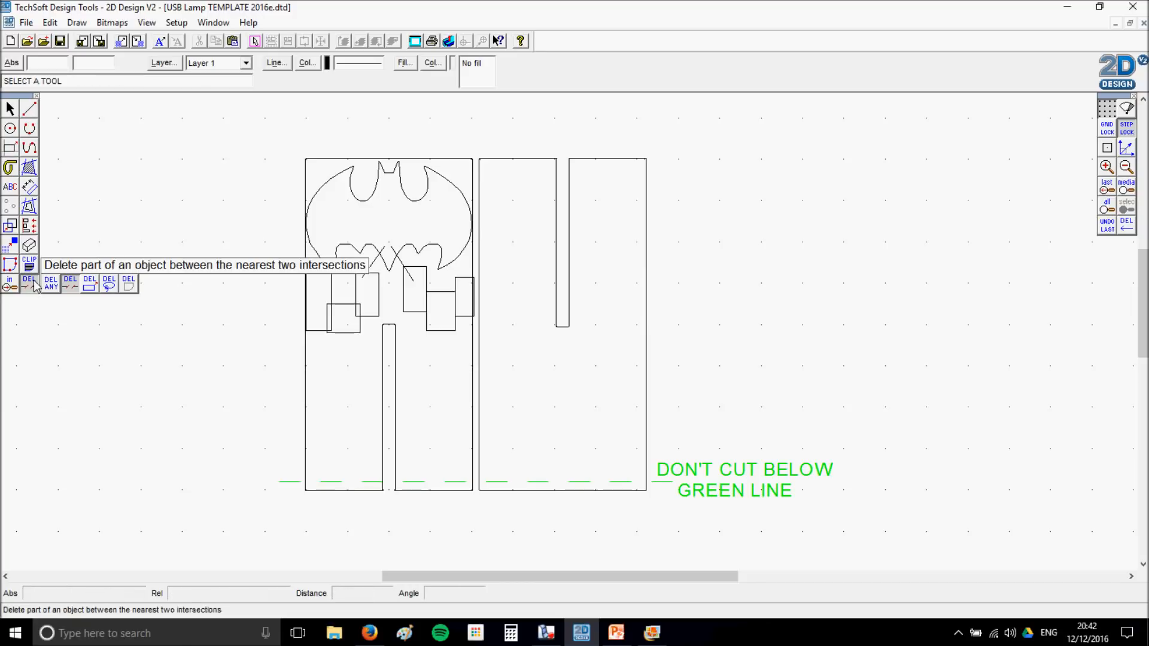
click(70, 290)
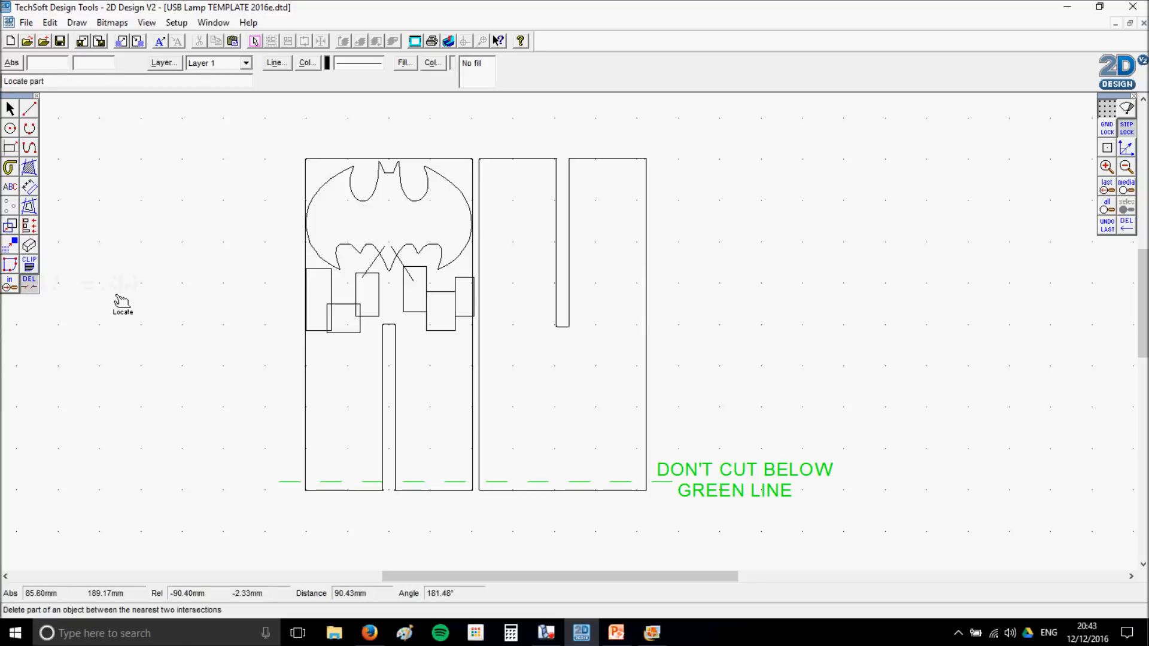
click(377, 273)
click(388, 268)
click(383, 248)
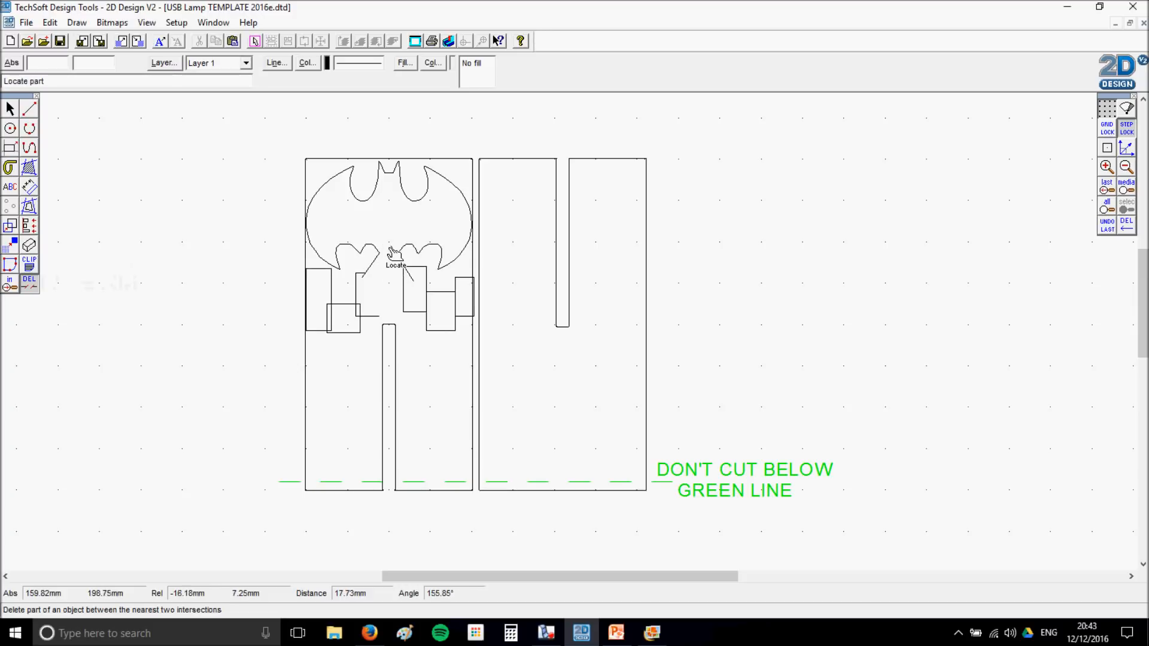
- Delete the lower and overlapping sides of the left-hand rectangles and the left panel's outer edge to form a stepped skyline
click(371, 317)
click(358, 317)
click(357, 313)
click(333, 318)
click(327, 318)
click(307, 267)
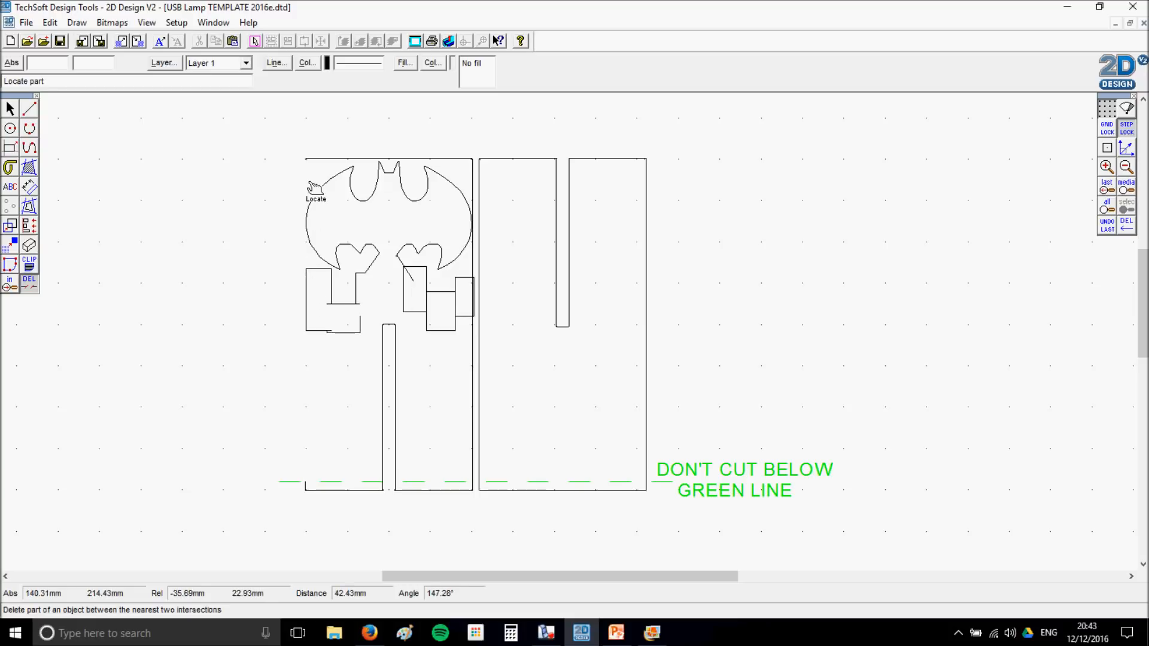
click(345, 333)
click(361, 325)
click(327, 330)
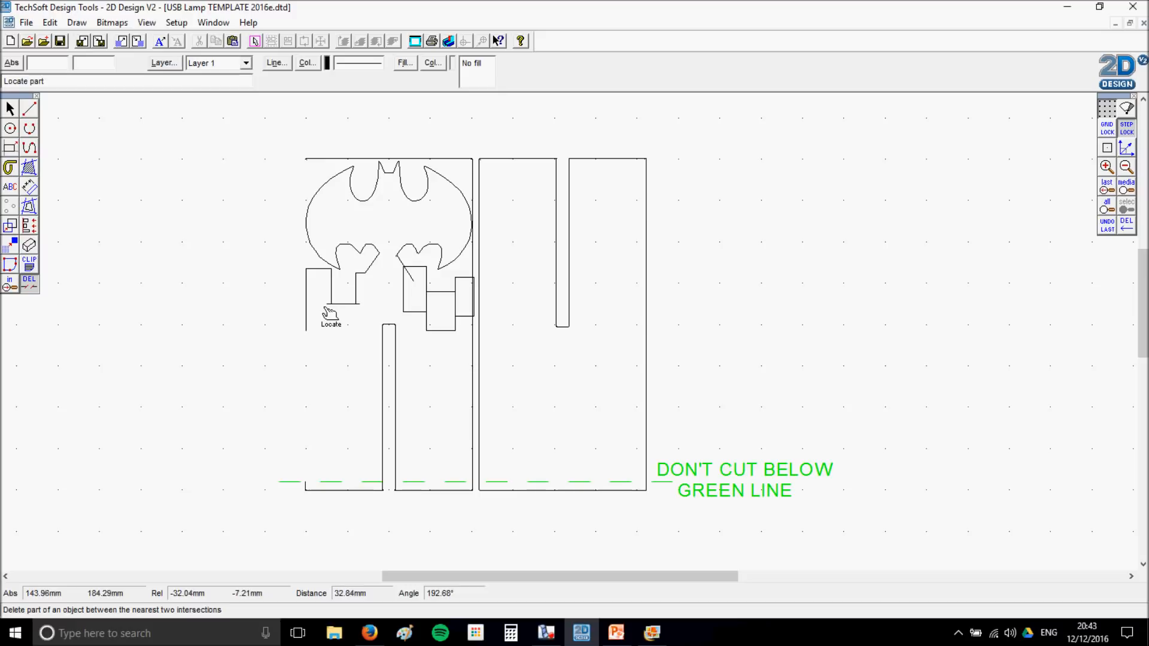
- Delete the left panel's upper edge and upper right edge, plus the right-hand rectangles' lower and inner sides and the diagonal's leftover end
click(321, 159)
click(474, 172)
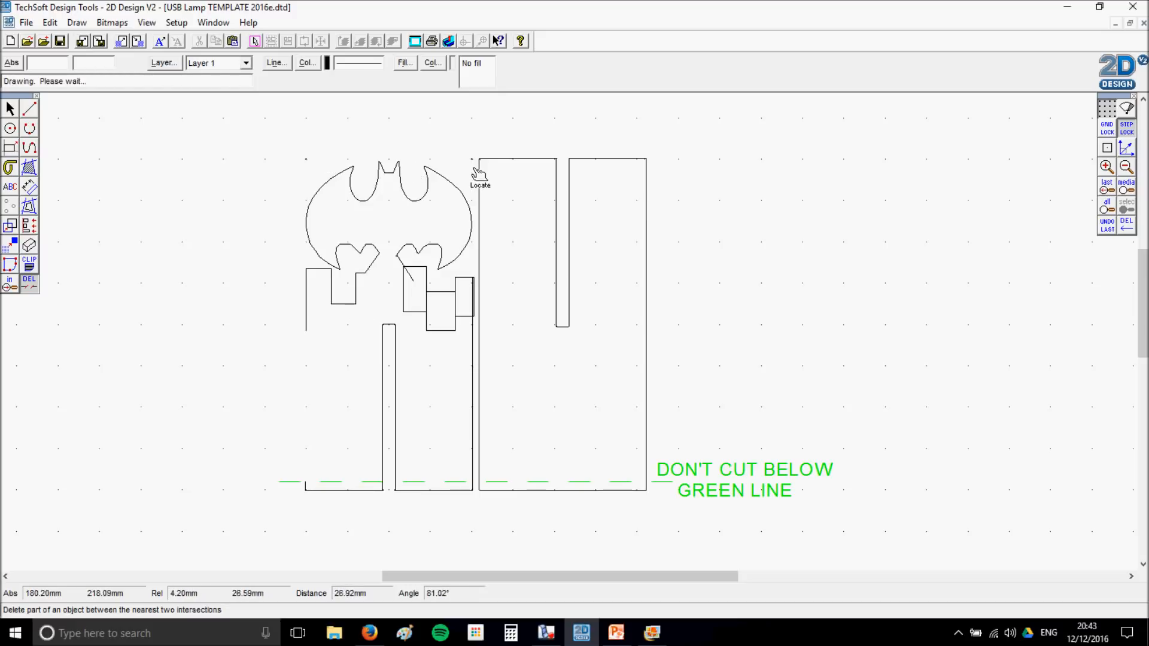
click(467, 317)
click(442, 330)
click(426, 324)
click(415, 311)
click(404, 303)
click(413, 282)
click(426, 302)
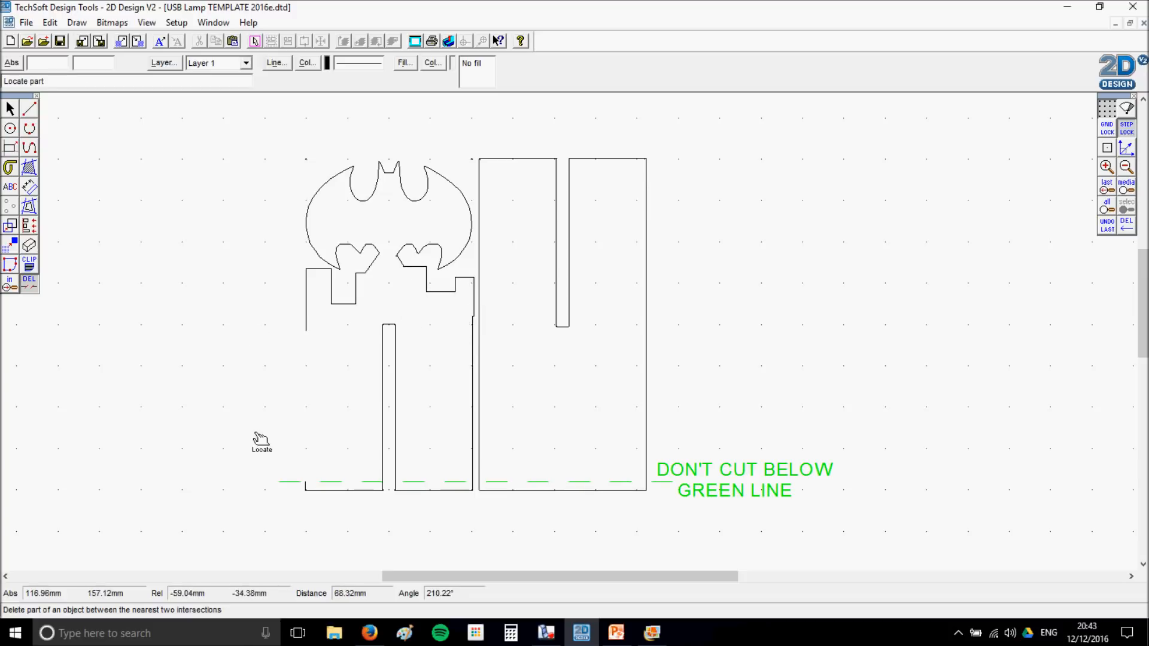
key(Escape)
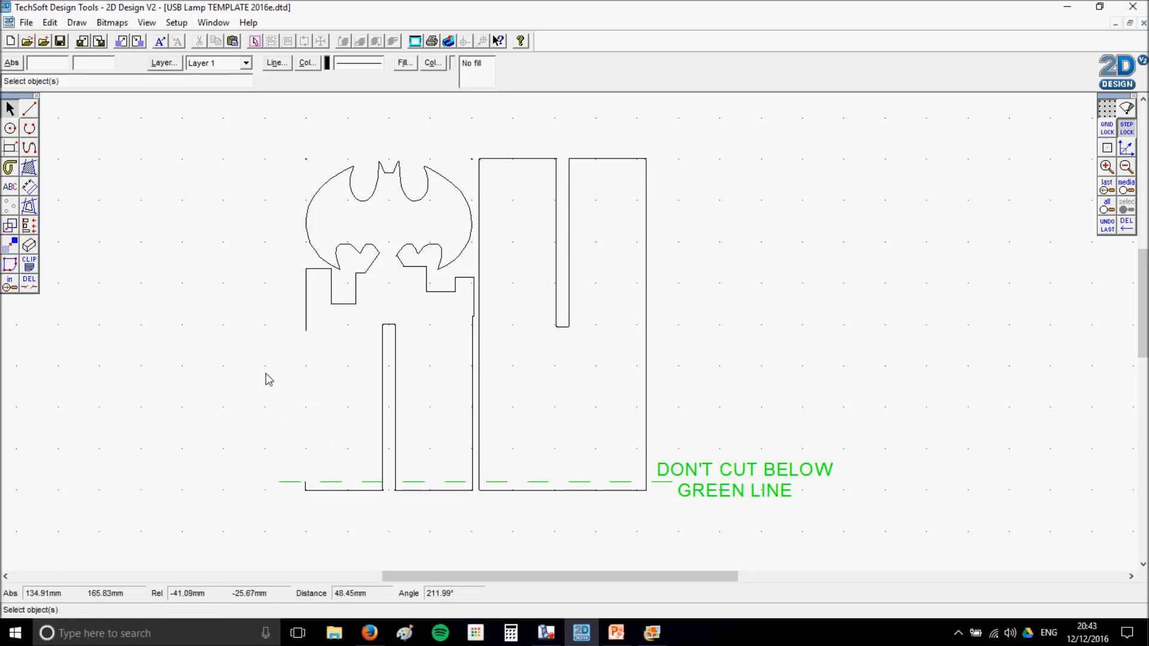
- Draw a line with Attach on from the loose end of the left skyline edge down to the panel's lower left corner
click(33, 112)
click(1107, 147)
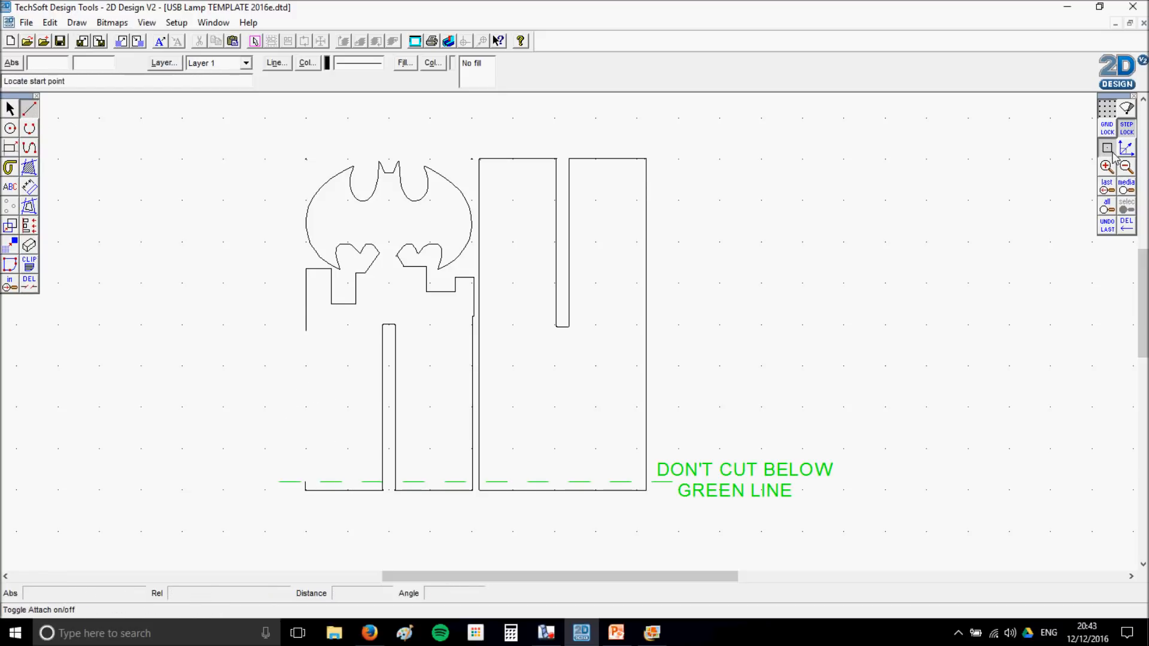
click(306, 331)
click(305, 490)
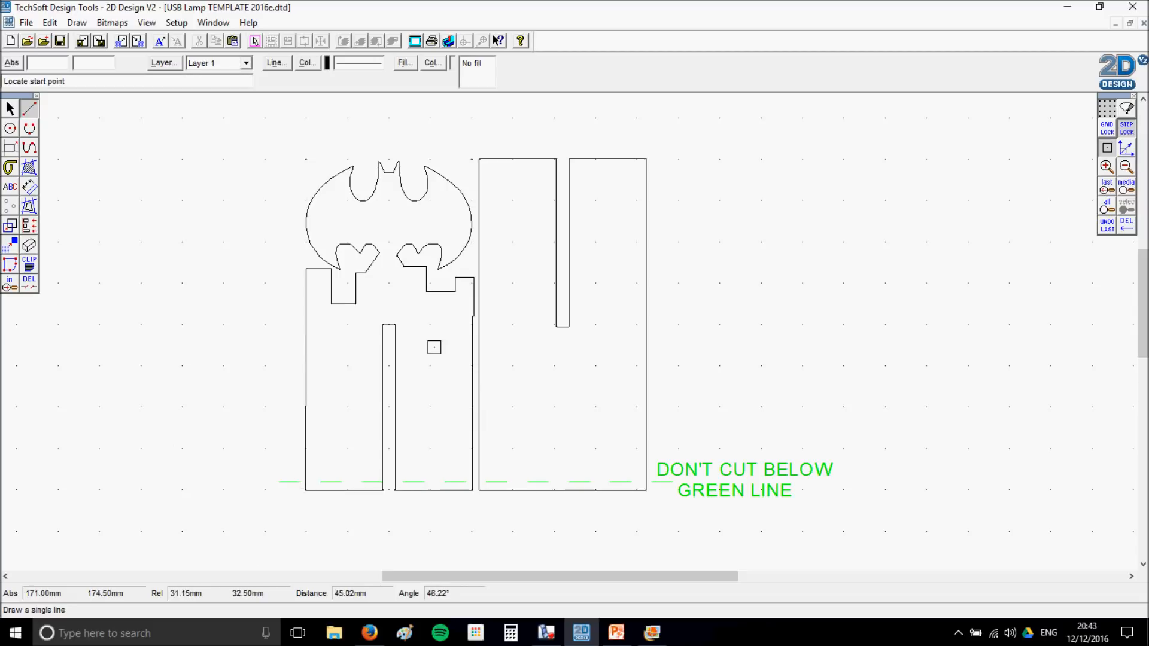
key(Escape)
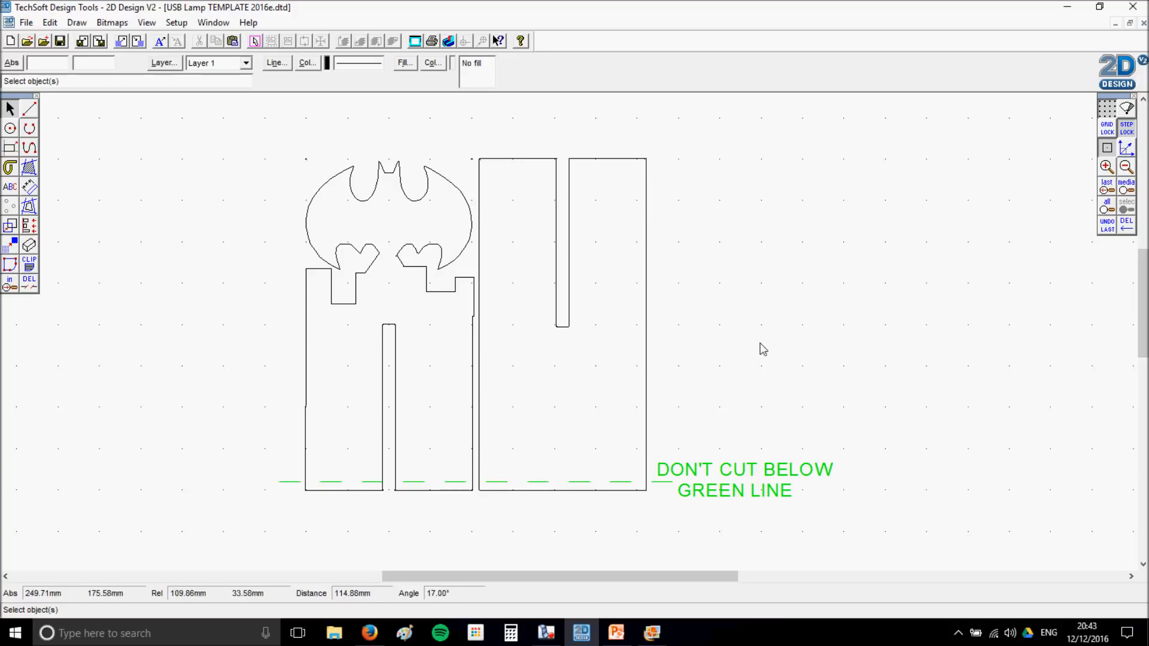
click(546, 633)
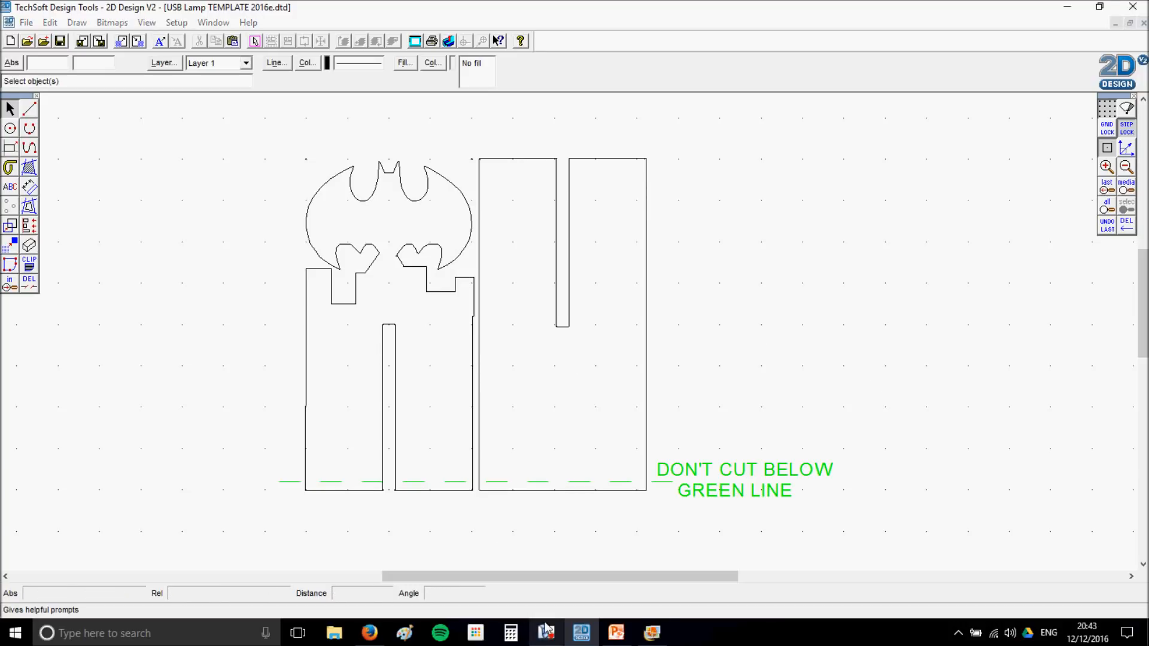
click(830, 189)
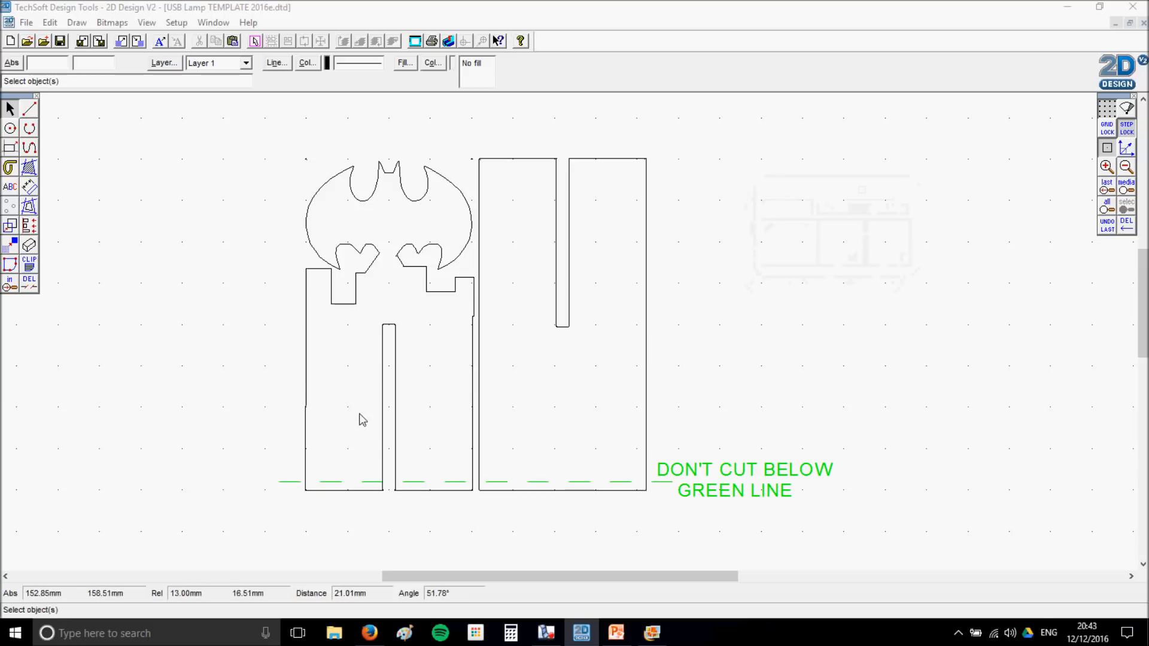
click(425, 198)
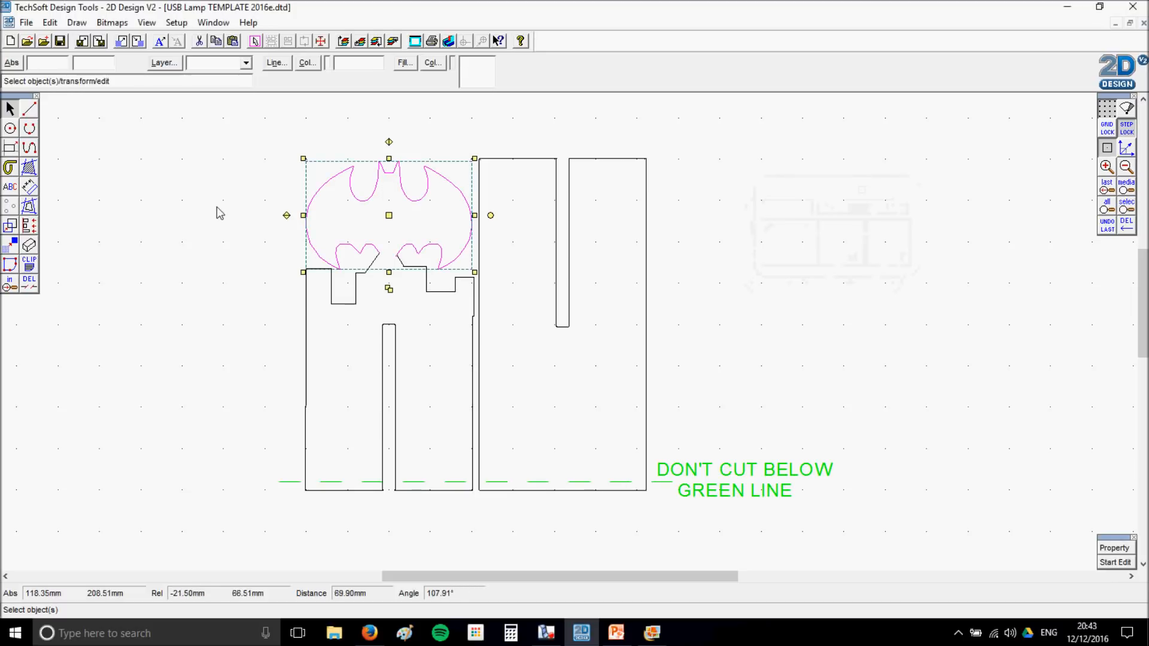
- Draw a line closing the gap between the two diagonals at the bottom of the Batman logo
click(29, 109)
click(378, 252)
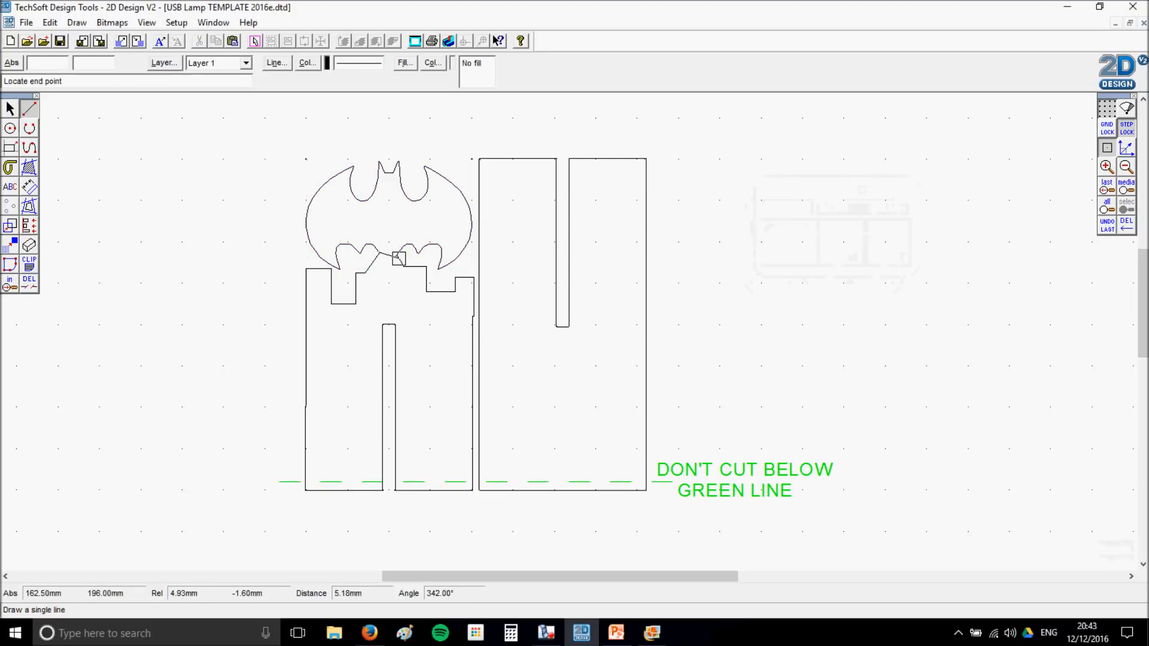
click(398, 258)
key(Escape)
- Create a single closed contour inside the Batman logo with a spacing of 3 mm
click(30, 211)
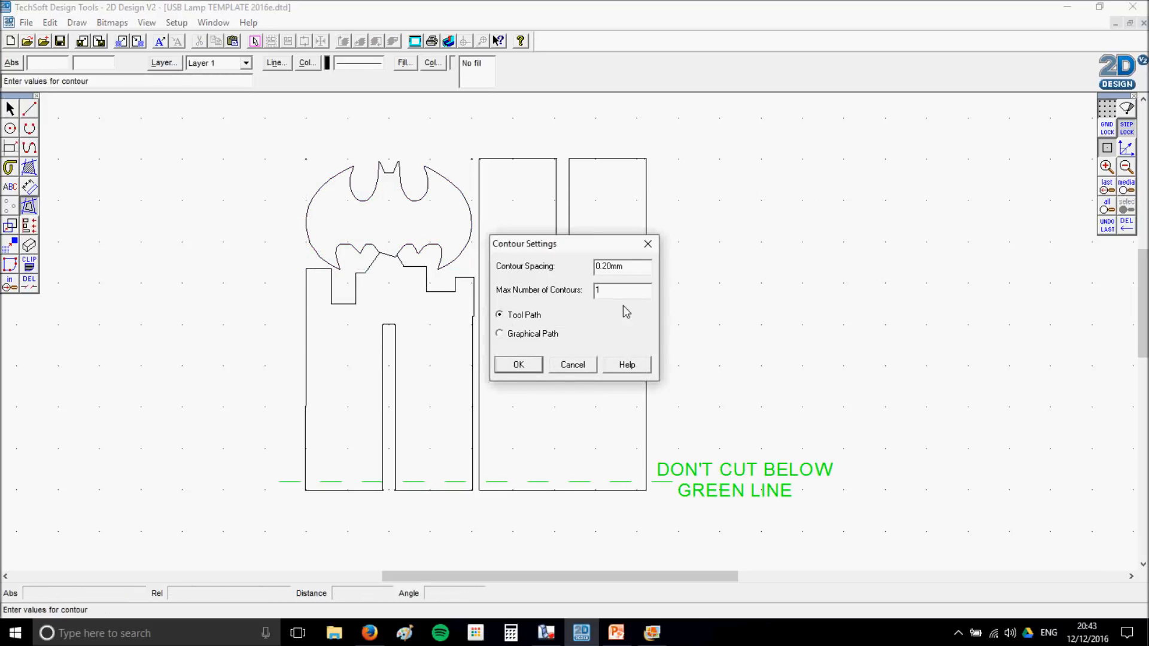
double_click(646, 268)
text(3)
click(513, 368)
click(461, 244)
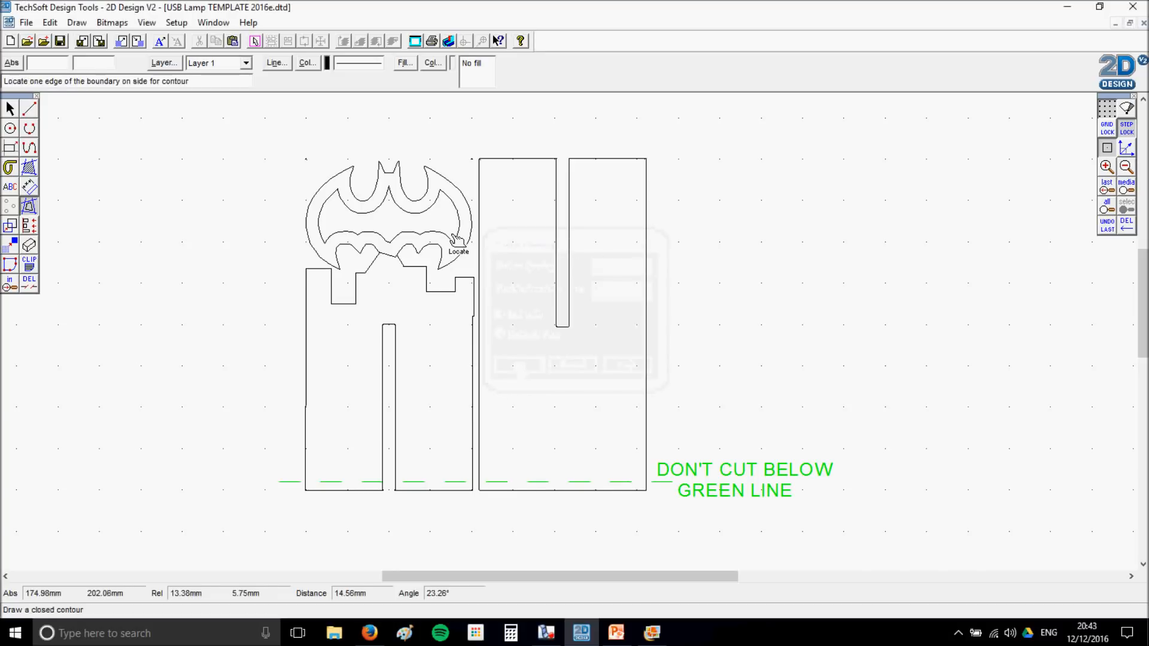
- Set the inner Batman contour's line colour to blue
click(347, 233)
click(307, 62)
click(564, 354)
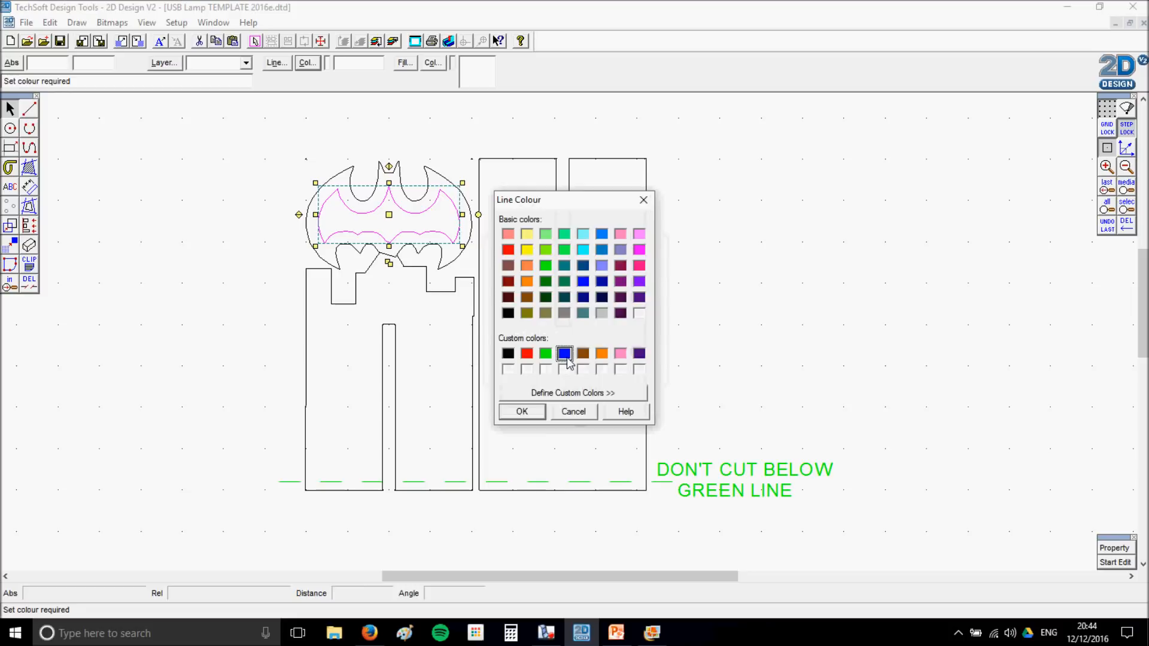
click(521, 411)
- Delete the short closing line under the logo and the inner Batman contour
click(385, 255)
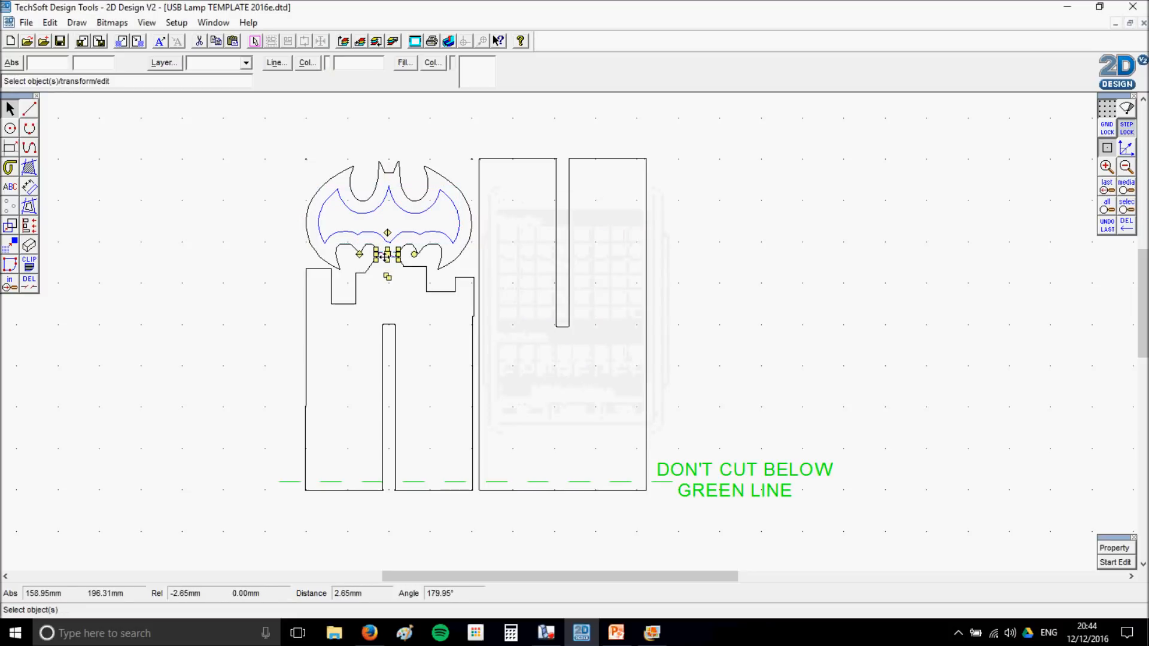
key(Delete)
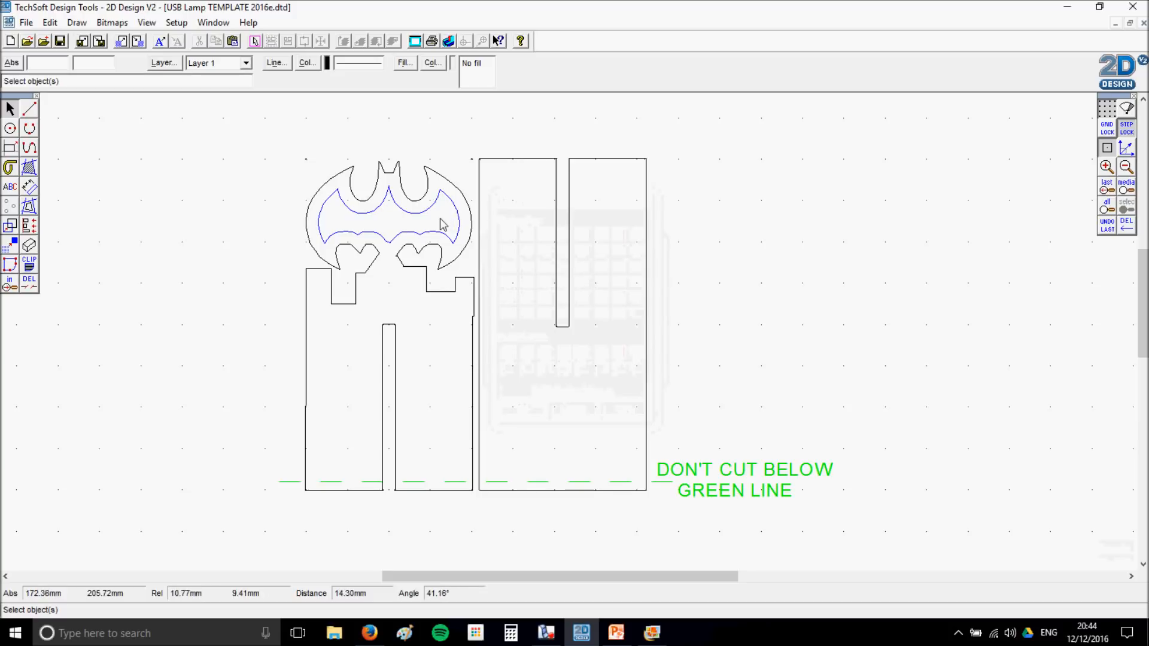
click(412, 236)
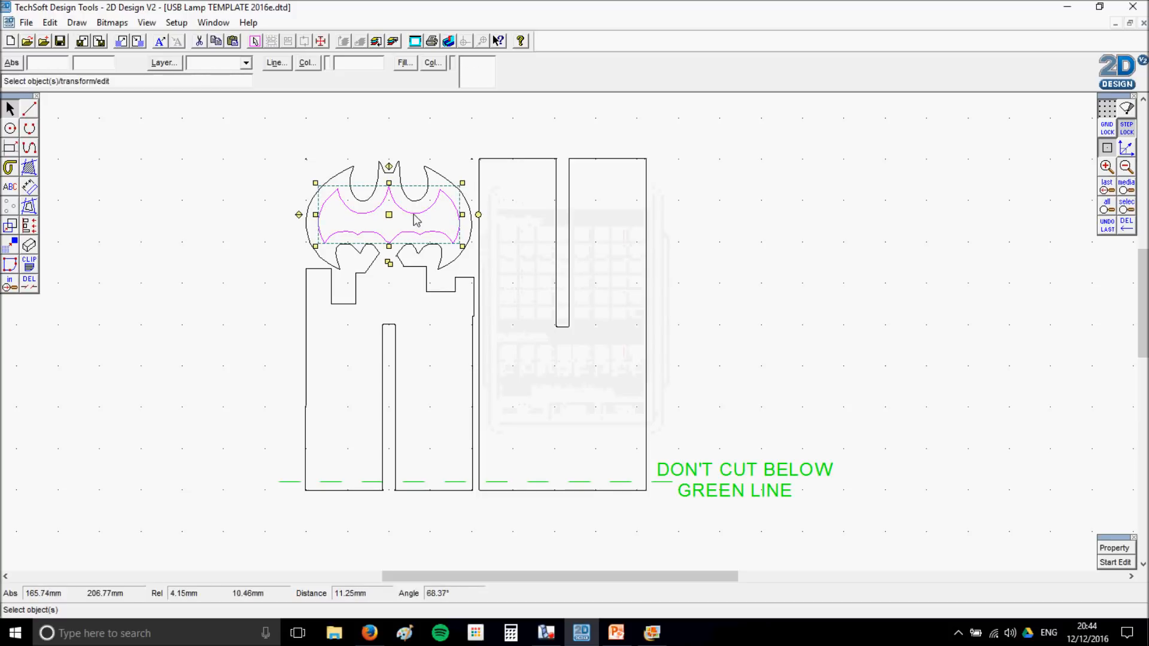
key(Delete)
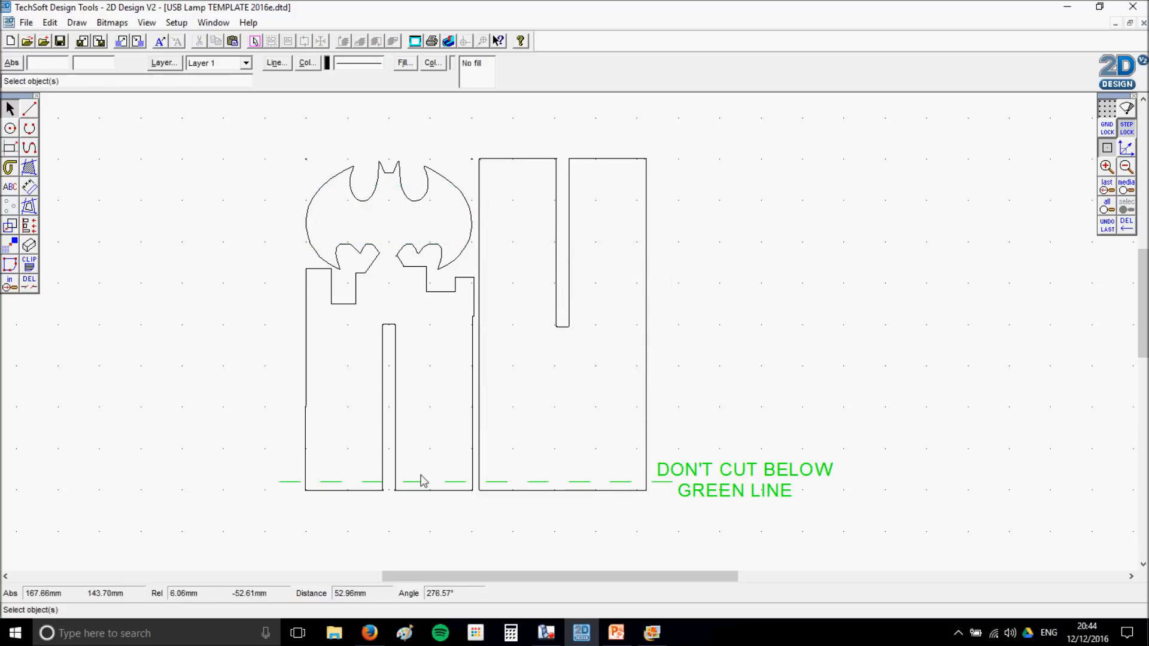
- Check the Batman lamp example slide in PowerPoint and the logo images in Firefox, and return to 2D Design
click(617, 633)
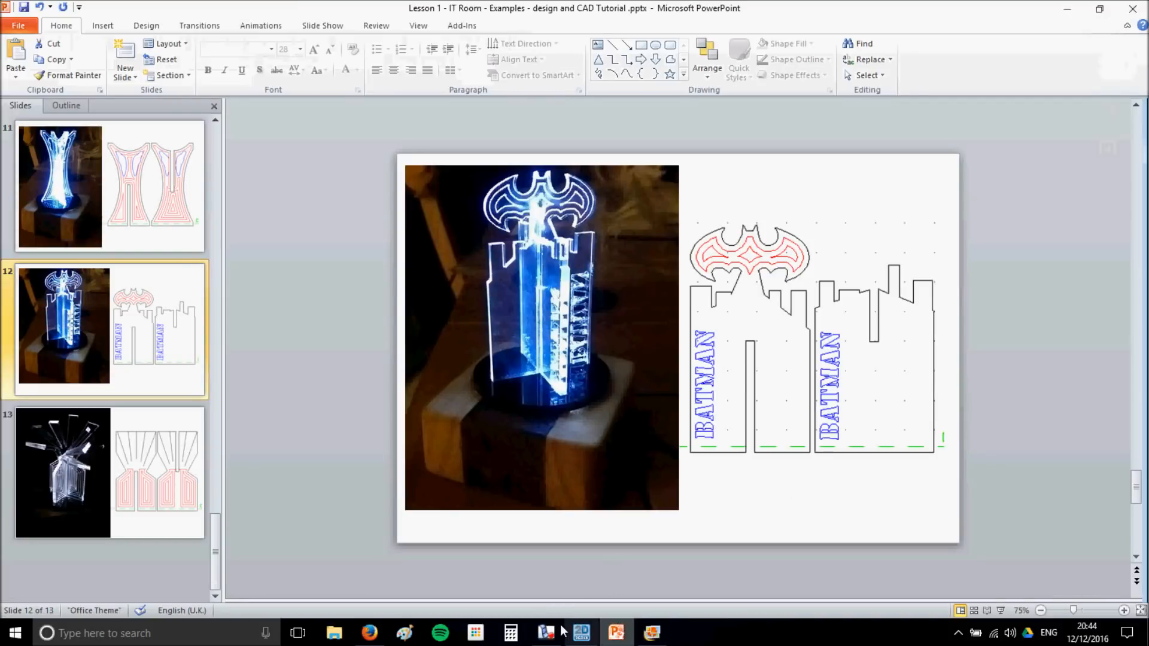
click(369, 633)
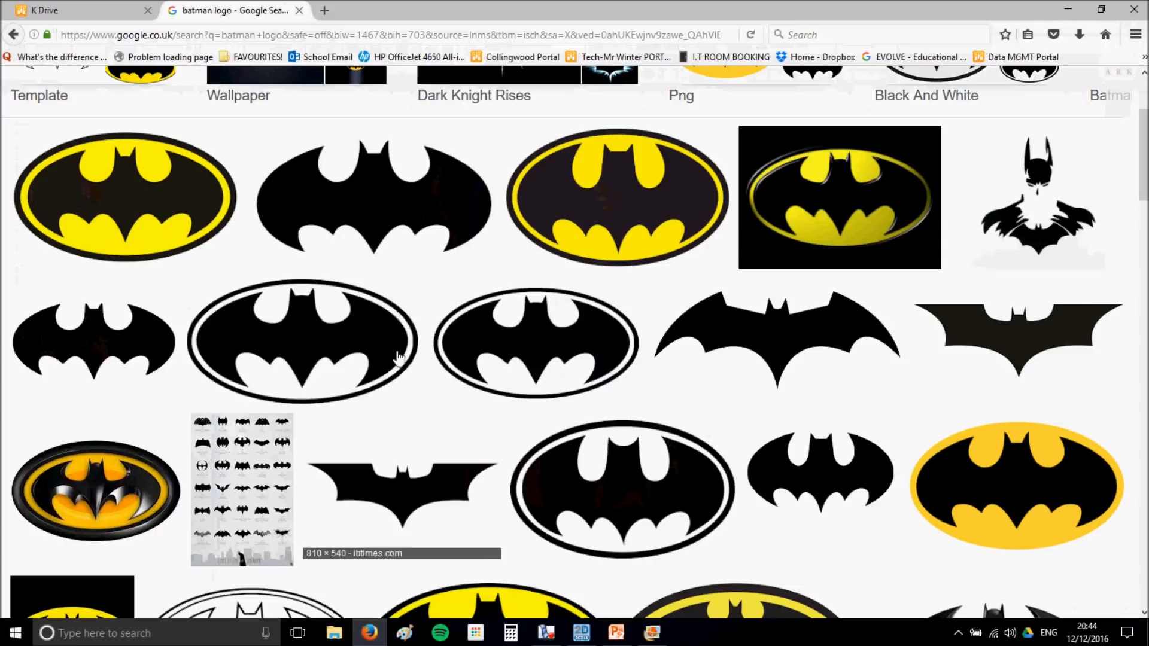
click(581, 633)
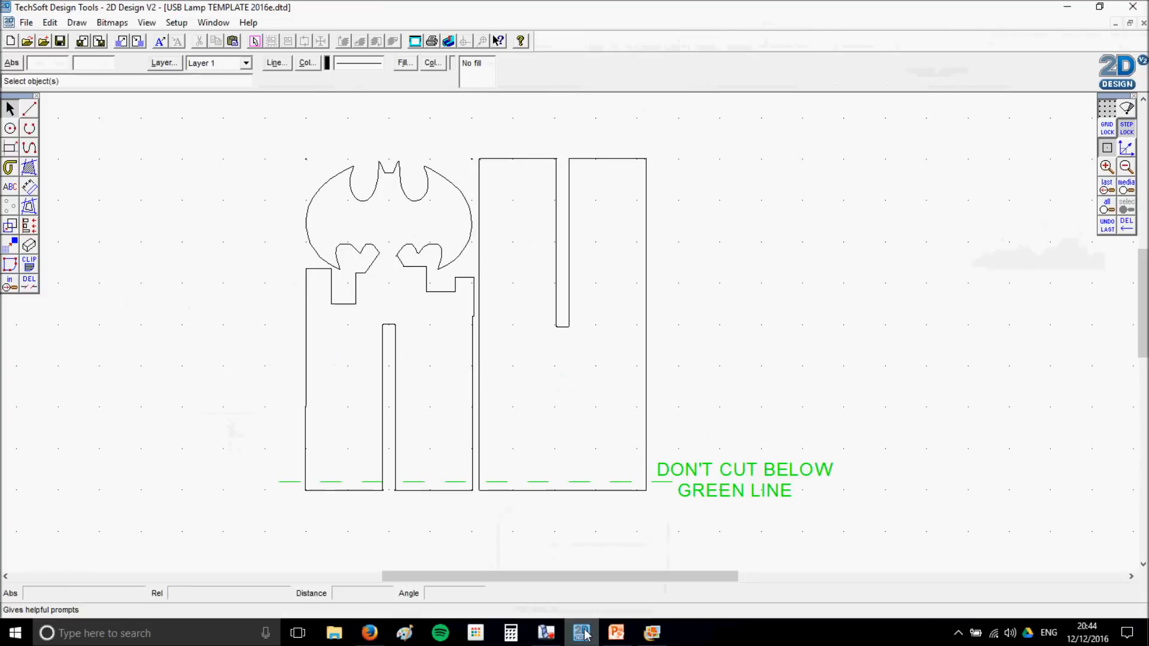
- Start a text object to the right of the panels and enter BATMAN as its text
click(14, 188)
click(767, 259)
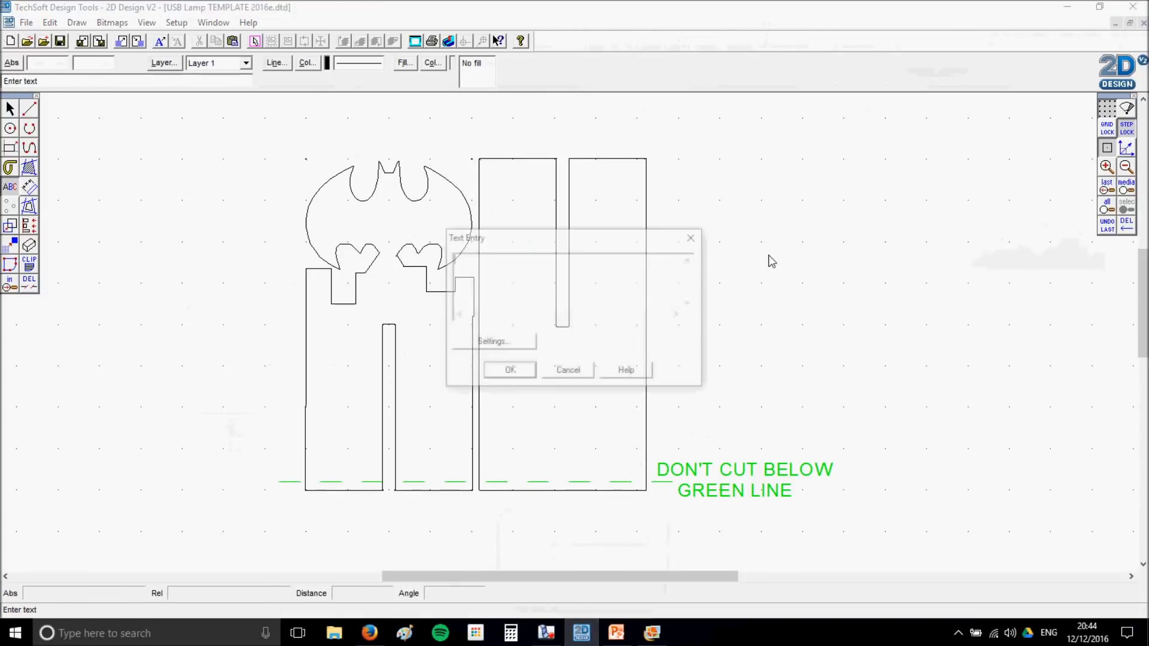
text(BATMAN)
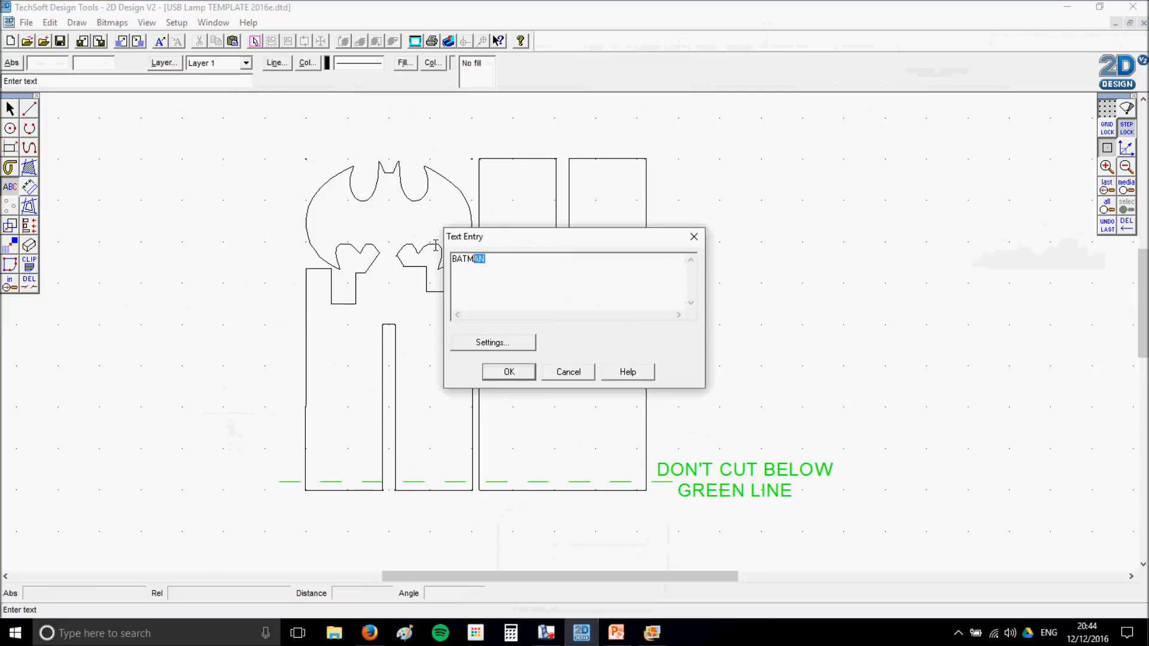
drag(436, 246, 418, 246)
- Set the font of the BATMAN text to Stencil in its text settings
click(484, 343)
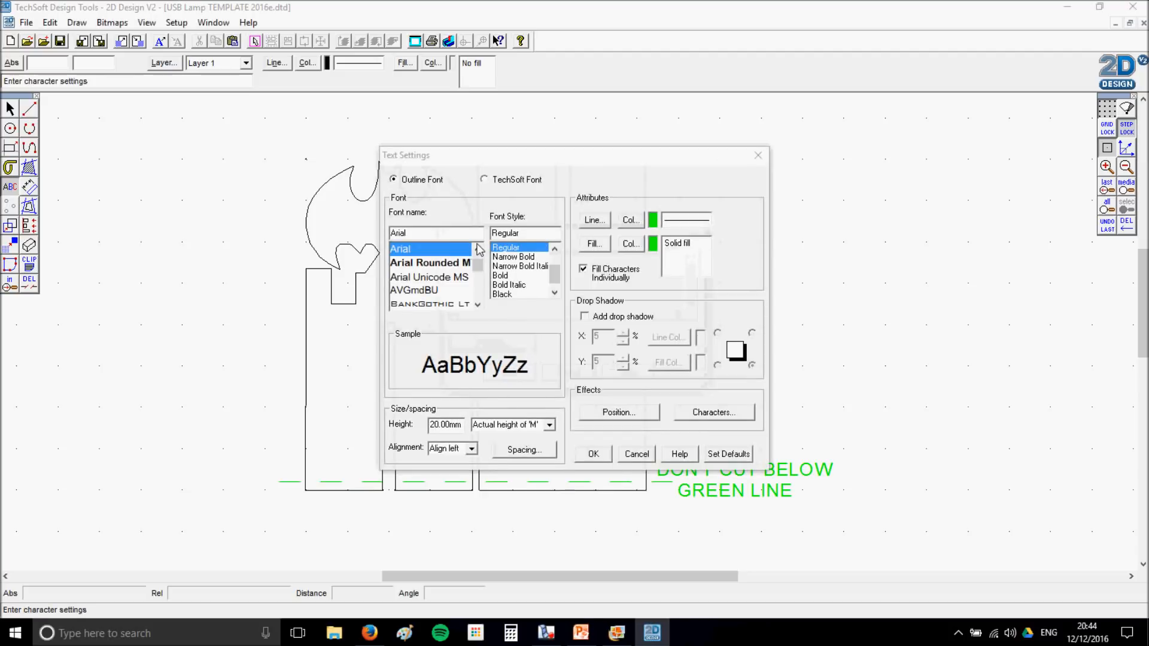
click(477, 292)
scroll(482, 288, up, 10)
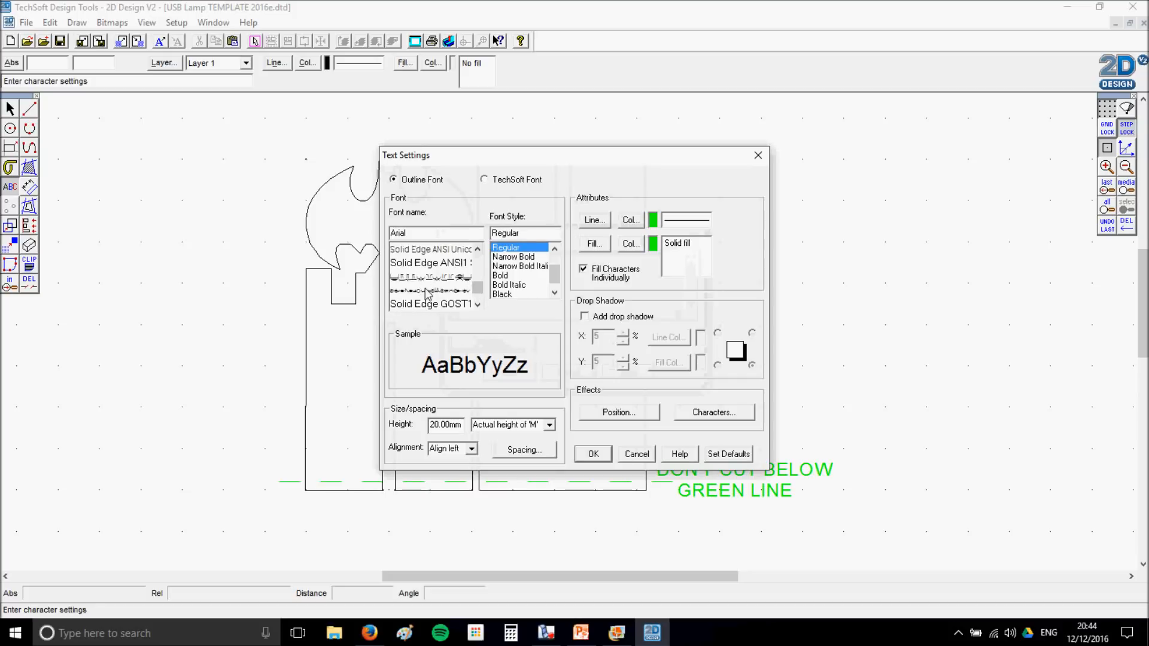
scroll(426, 294, up, 2)
scroll(426, 293, down, 5)
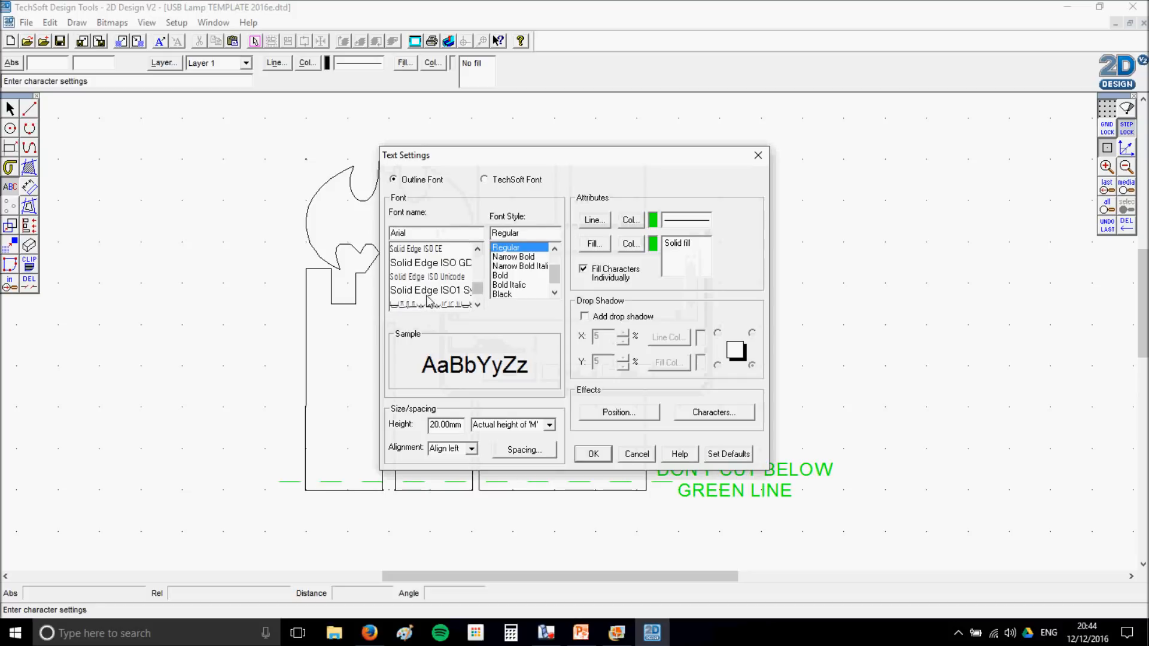
scroll(427, 301, down, 2)
scroll(422, 297, up, 2)
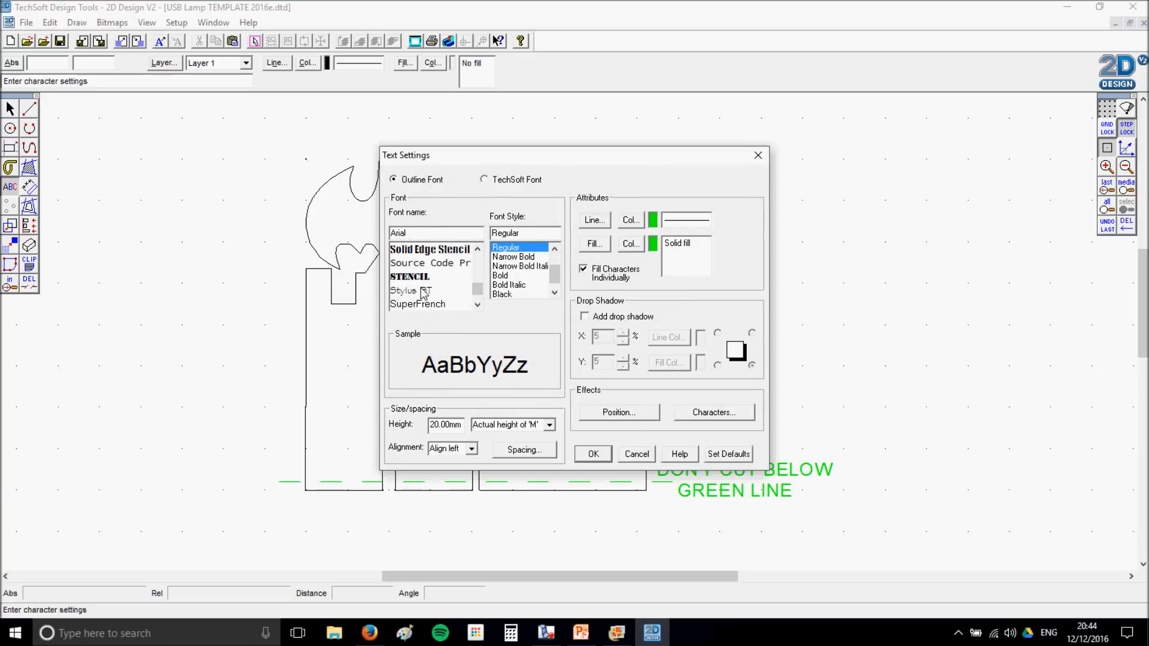
click(413, 276)
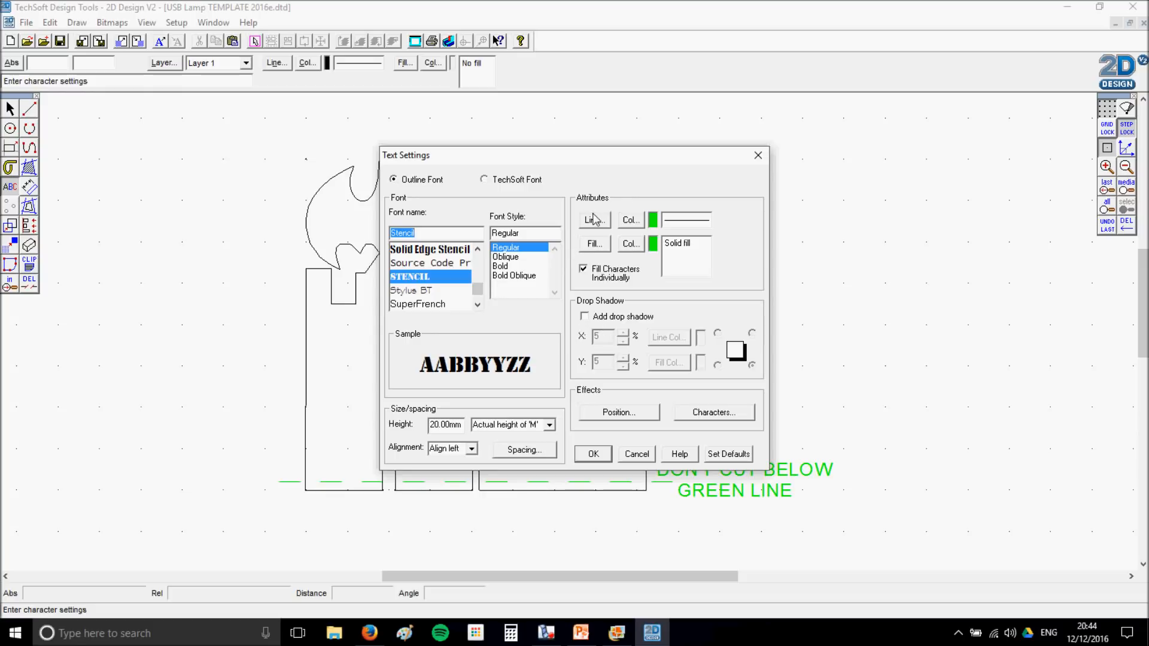
- Give the BATMAN text a blue outline with no fill, and place it beside the panels
click(626, 226)
click(564, 354)
click(523, 412)
click(596, 244)
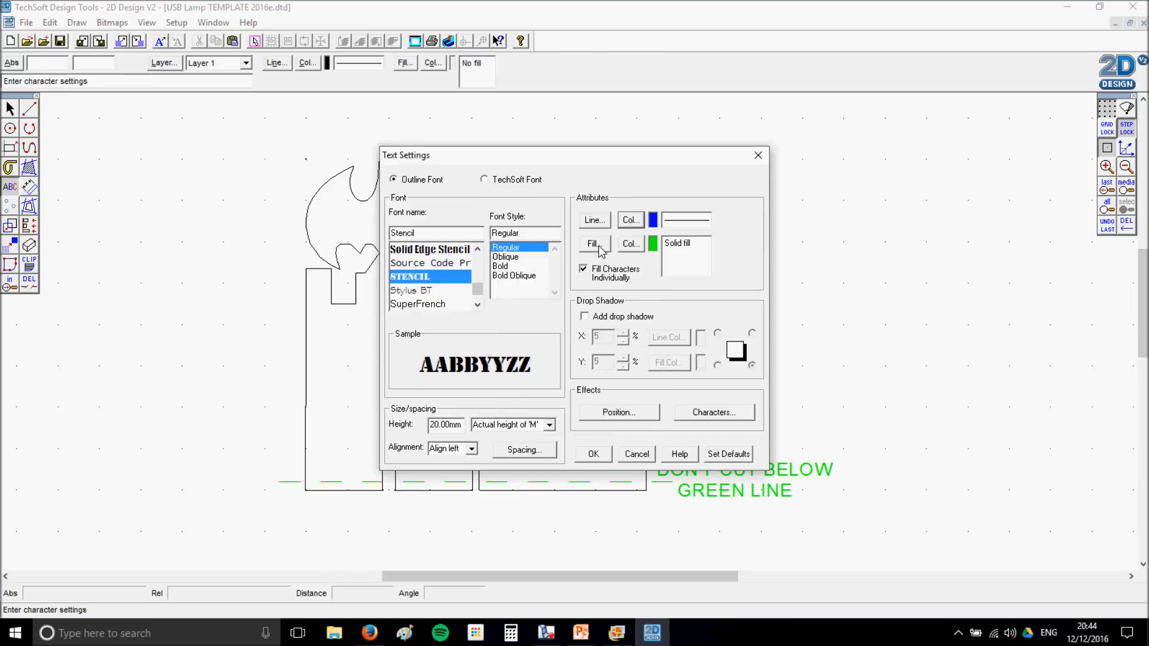
click(301, 130)
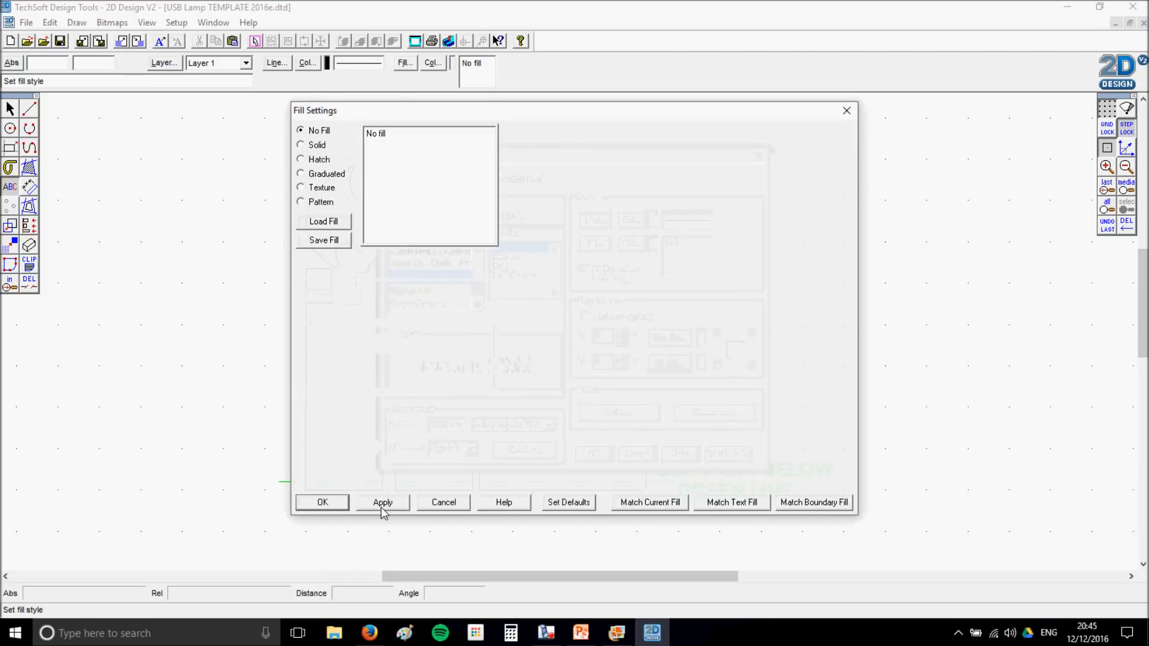
click(323, 503)
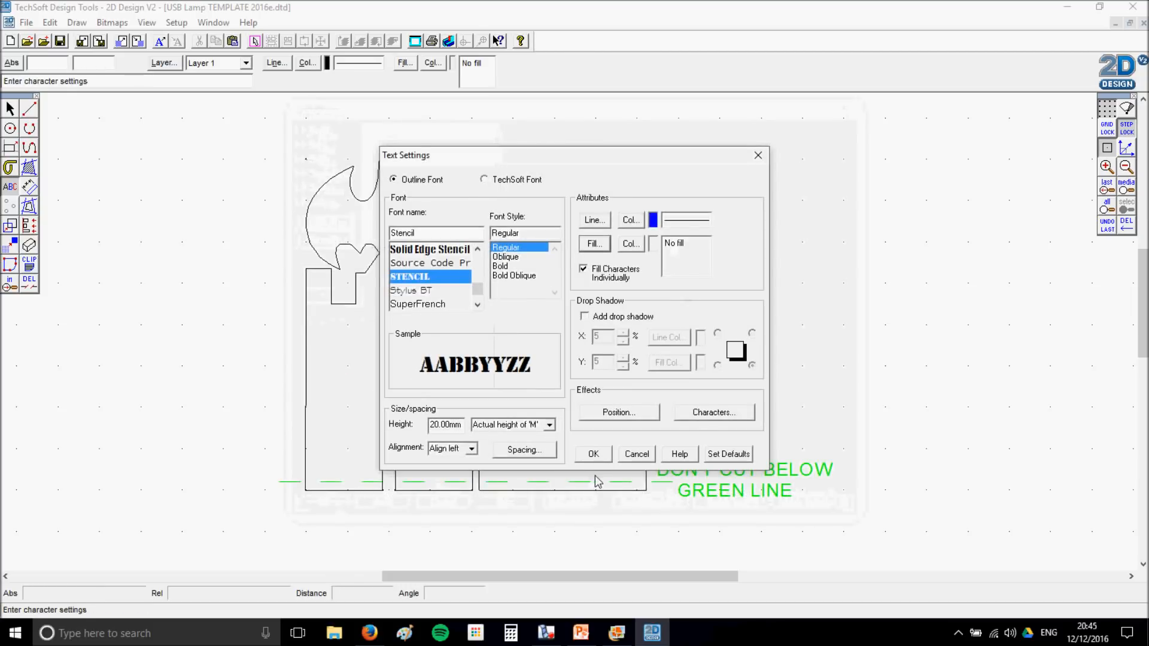
click(601, 457)
click(513, 375)
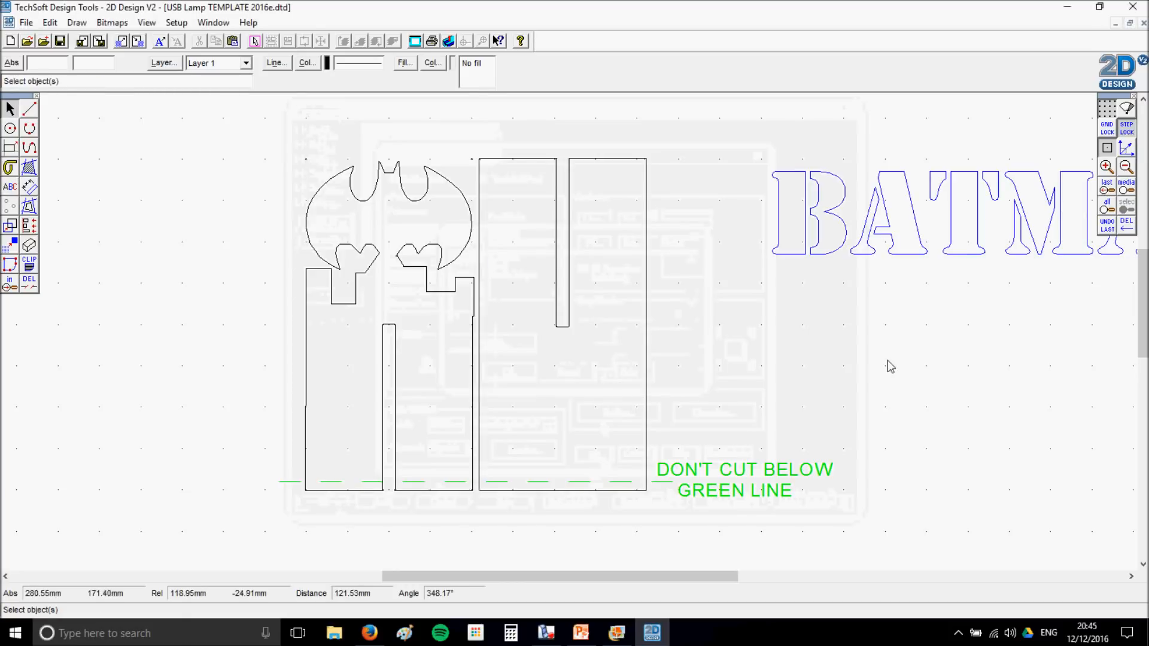
- Turn the BATMAN text vertical, shrink it, and move it onto the first panel between its outer edge and the slot
click(1126, 167)
click(895, 252)
click(782, 324)
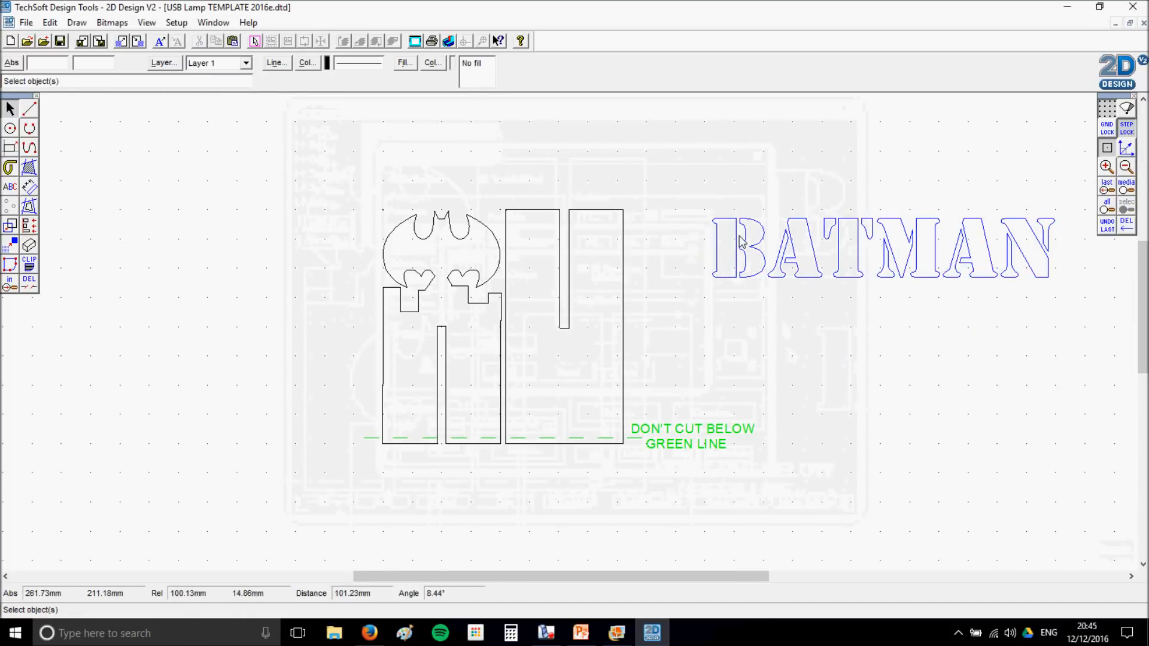
click(777, 254)
drag(872, 248, 775, 136)
drag(775, 228, 401, 377)
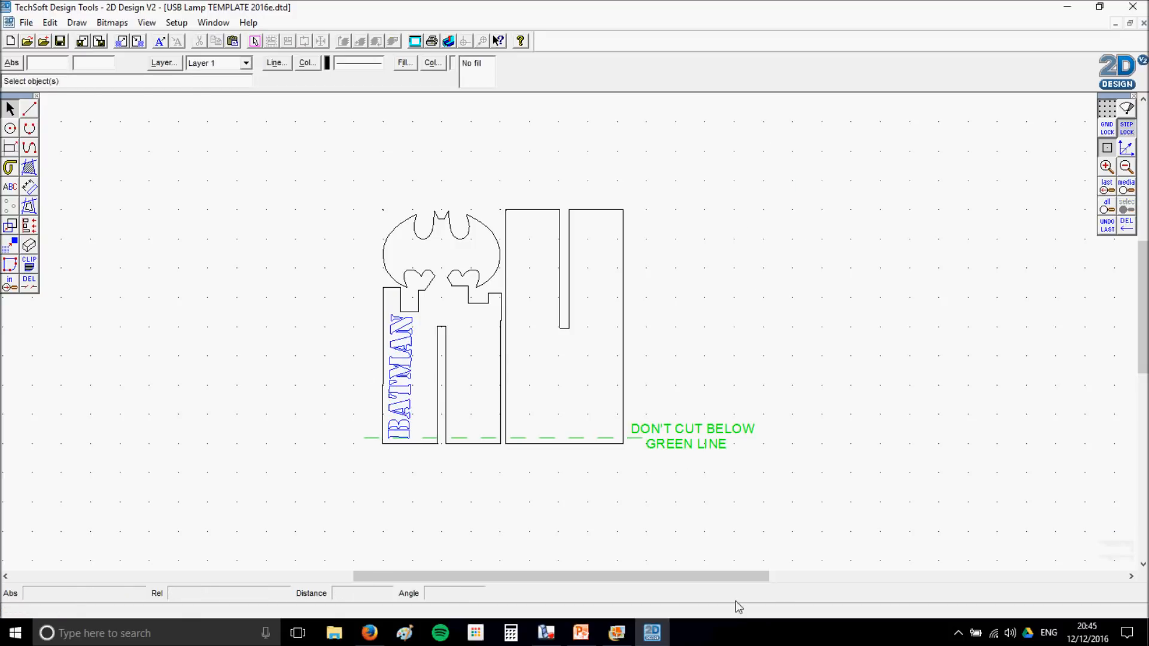
- Examine the mushroom, star and curved-branch lamp examples in the PowerPoint presentation, and return to 2D Design
click(580, 633)
click(135, 221)
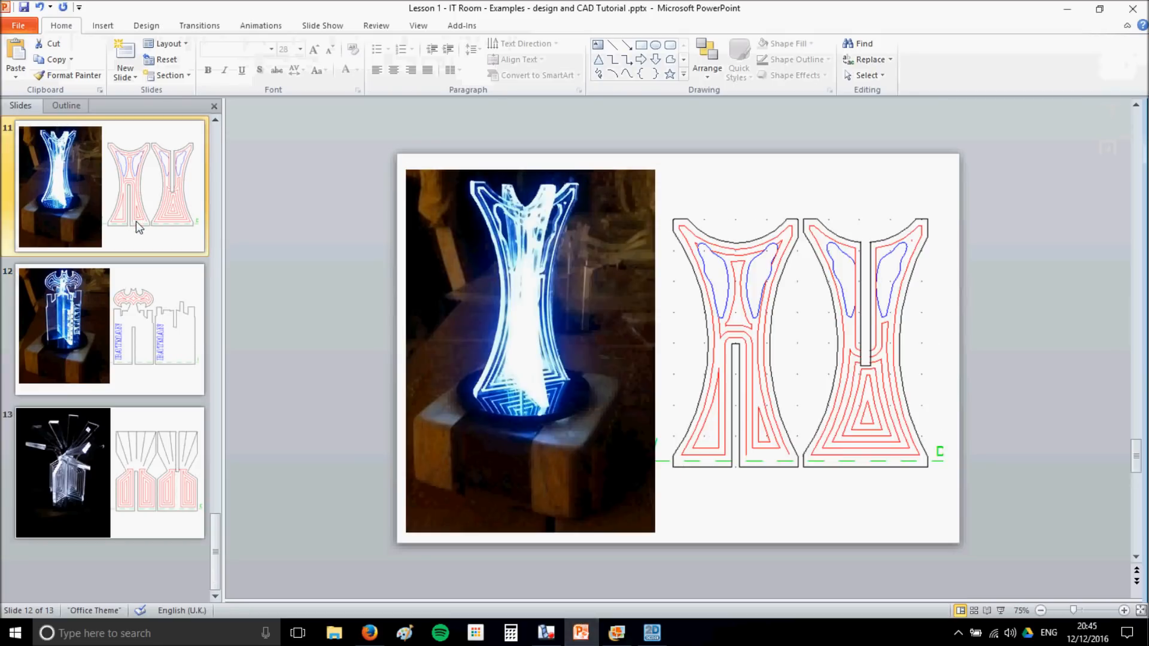
scroll(131, 215, up, 1)
click(127, 207)
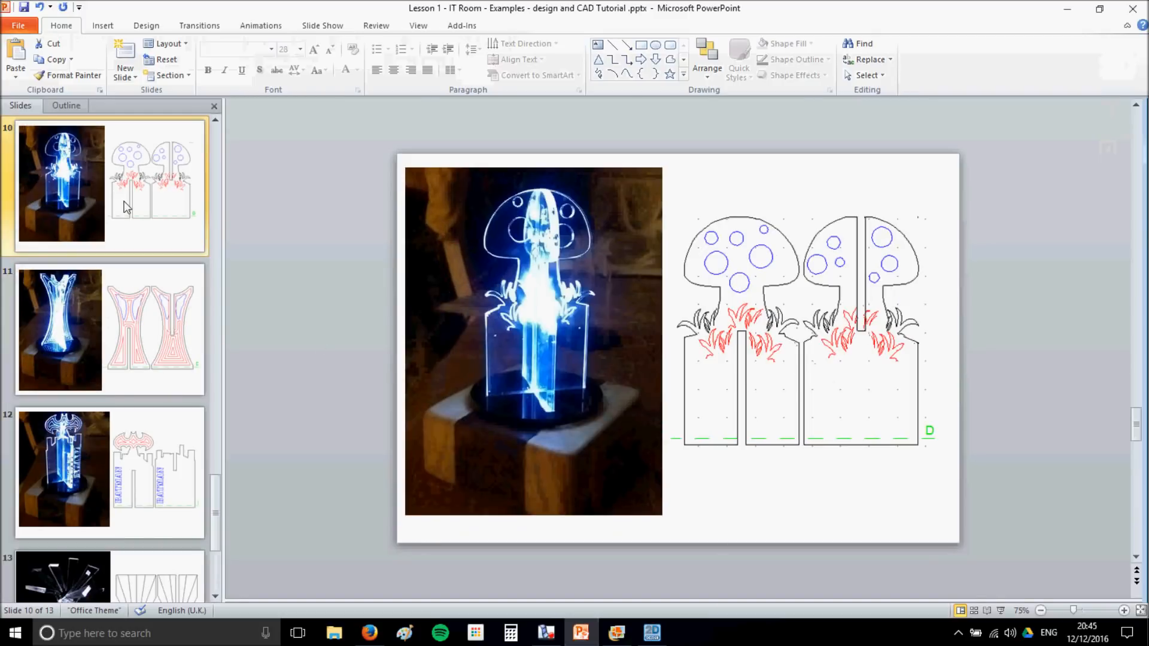
scroll(330, 298, up, 1)
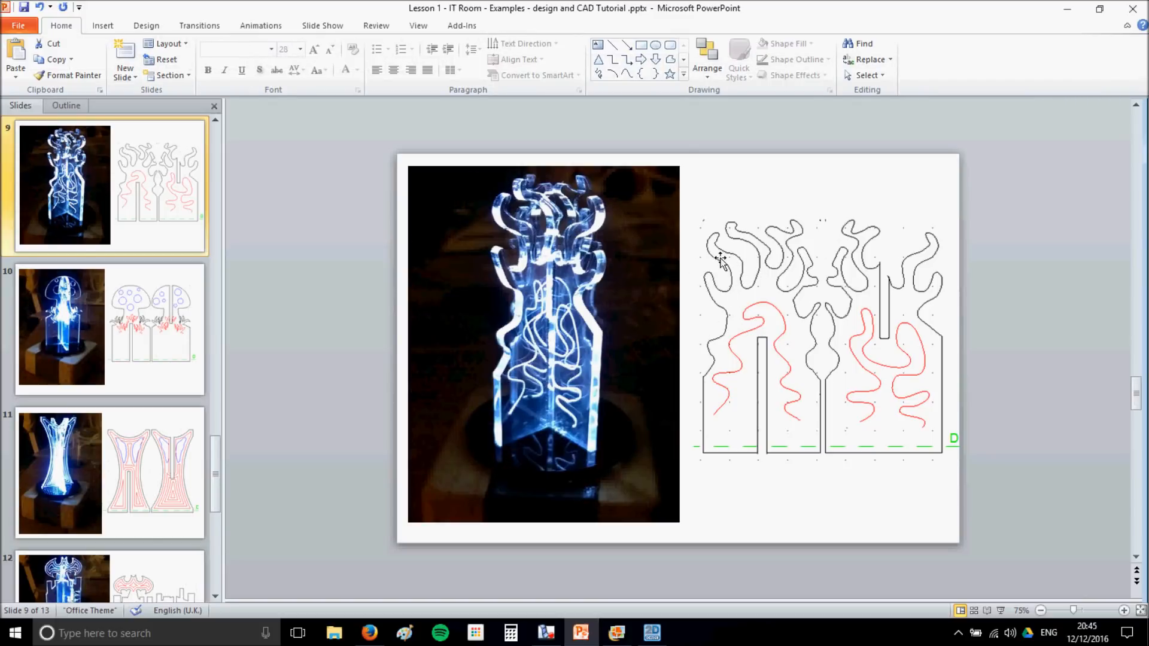
scroll(171, 233, up, 1)
click(124, 170)
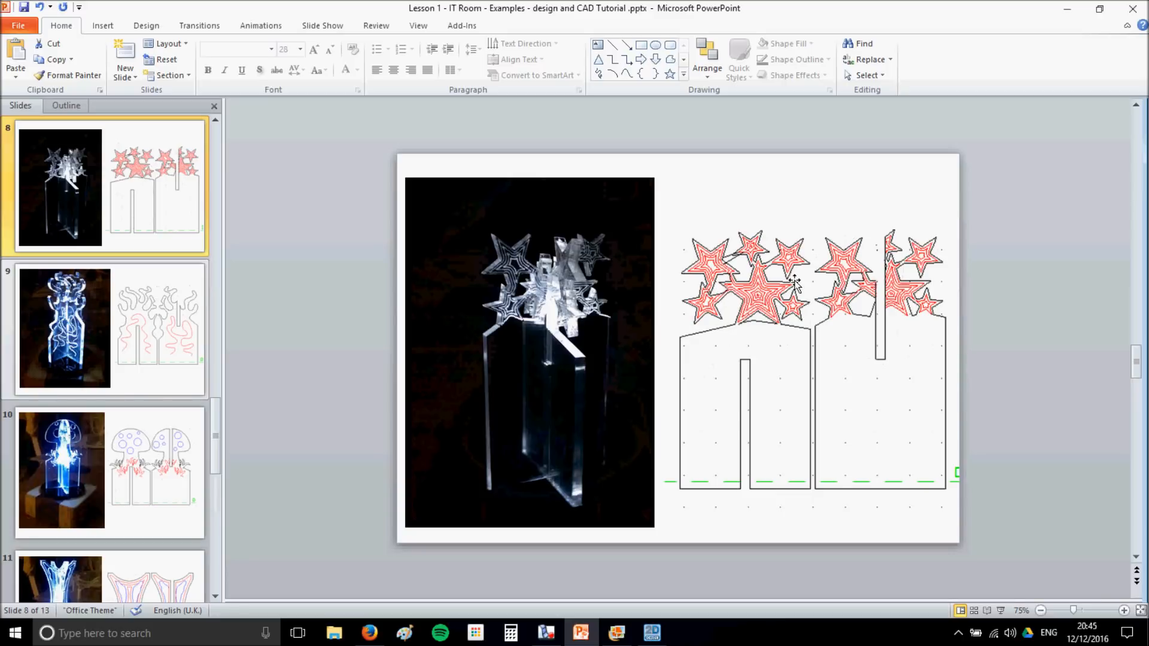
click(80, 319)
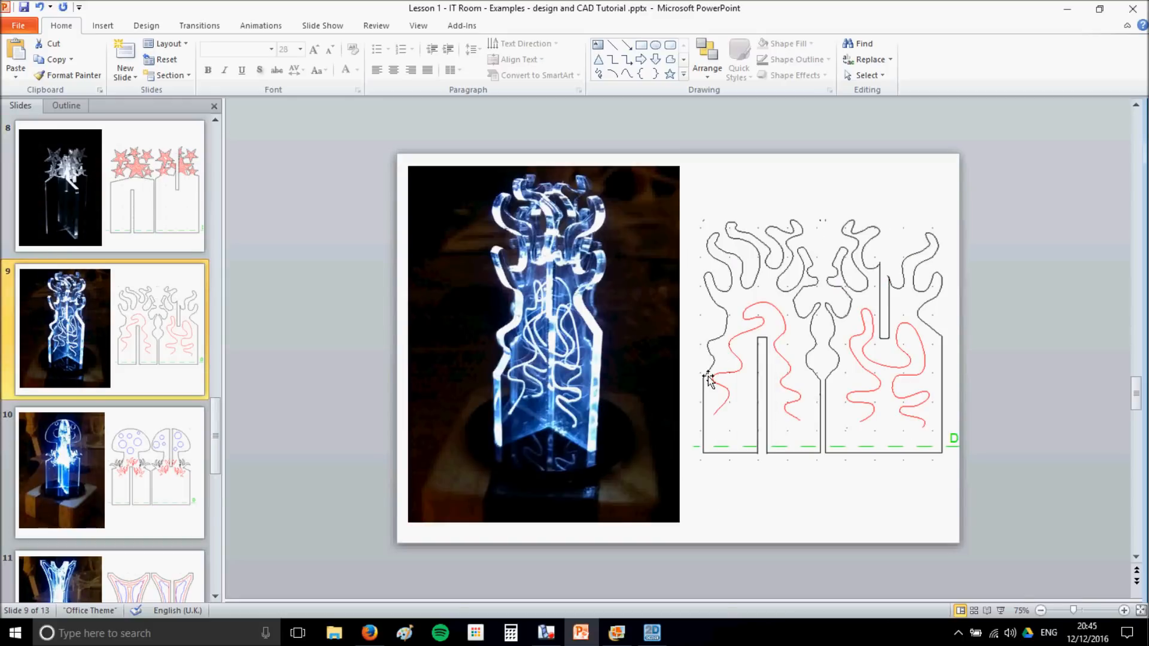
click(652, 633)
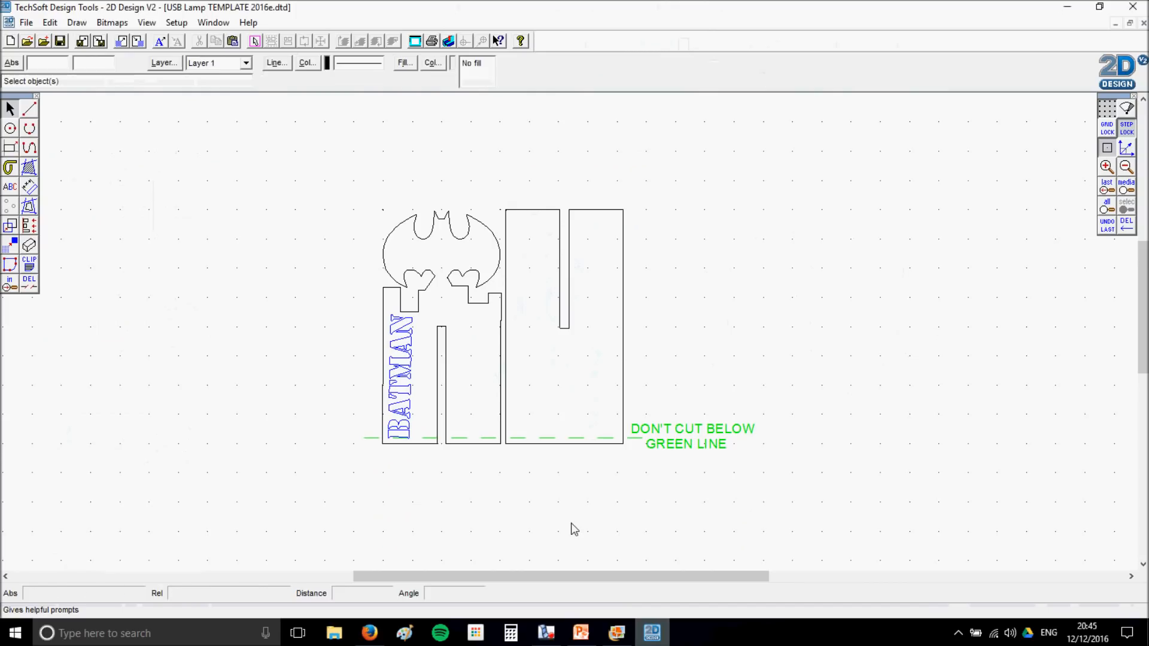
- Try out a winding open Bezier curve in the empty space beside the BATMAN panel, and delete it
click(230, 384)
click(264, 343)
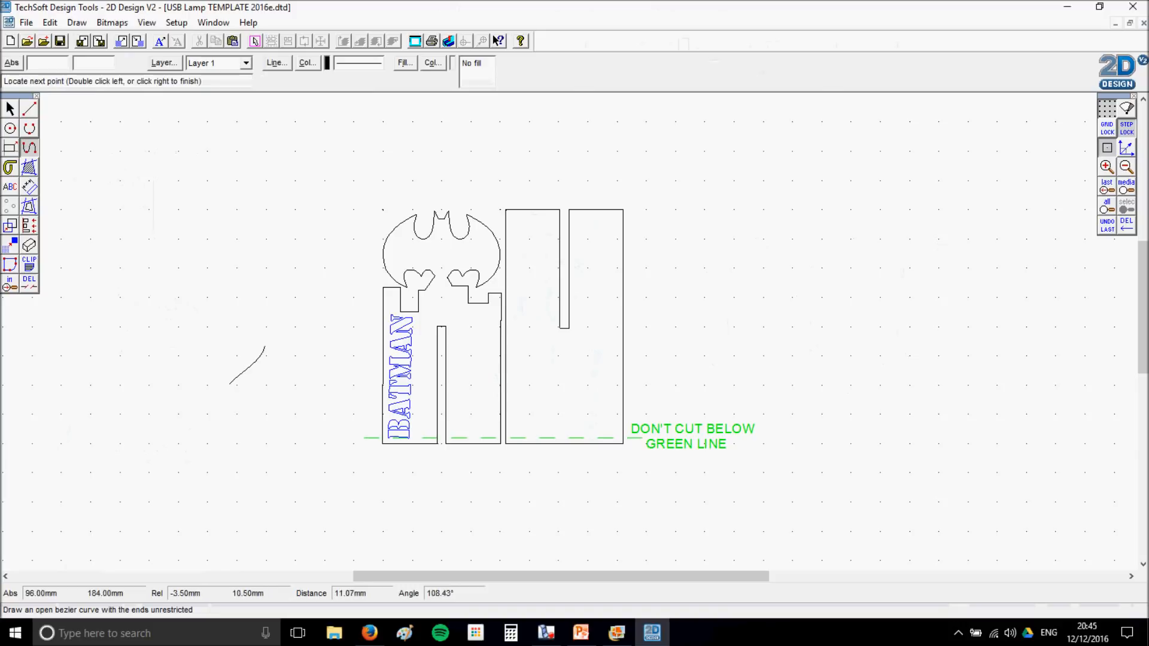
click(236, 273)
click(245, 293)
click(282, 291)
click(276, 257)
click(244, 227)
click(246, 210)
click(265, 212)
click(261, 225)
click(288, 259)
right_click(301, 290)
right_click(300, 301)
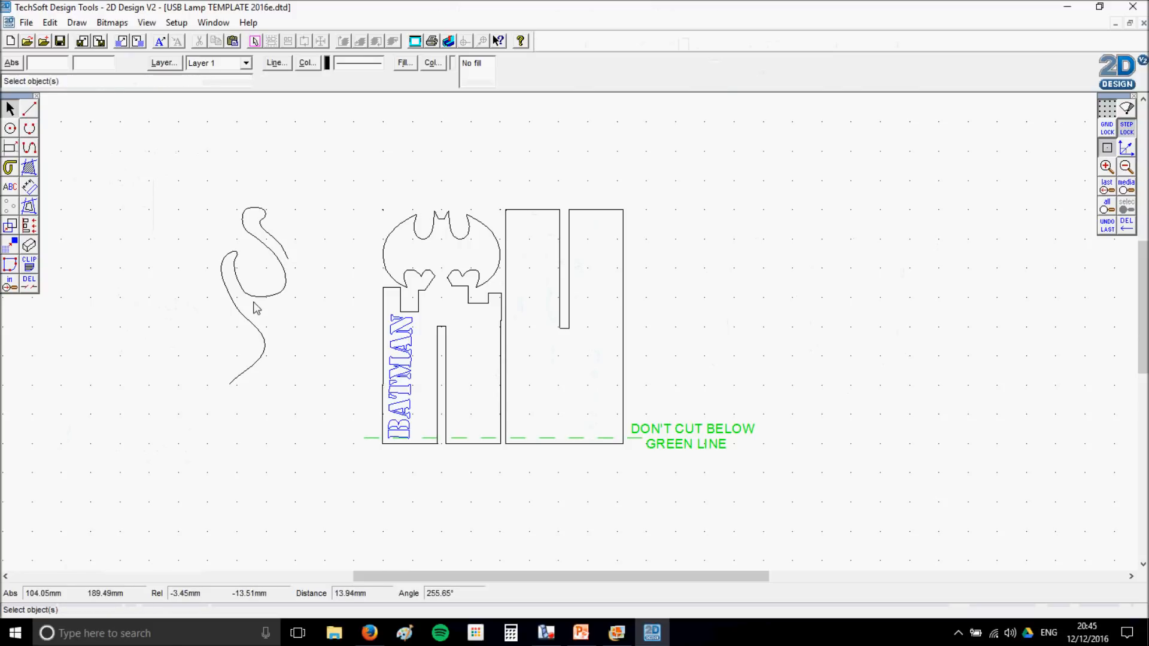
click(265, 295)
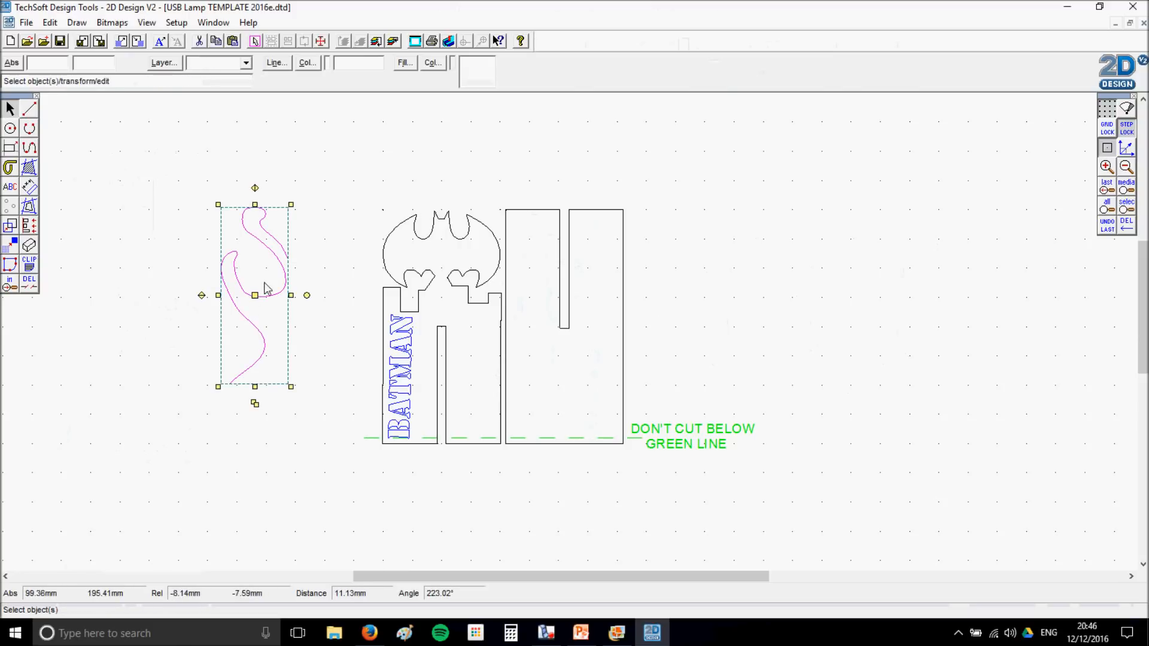
key(Delete)
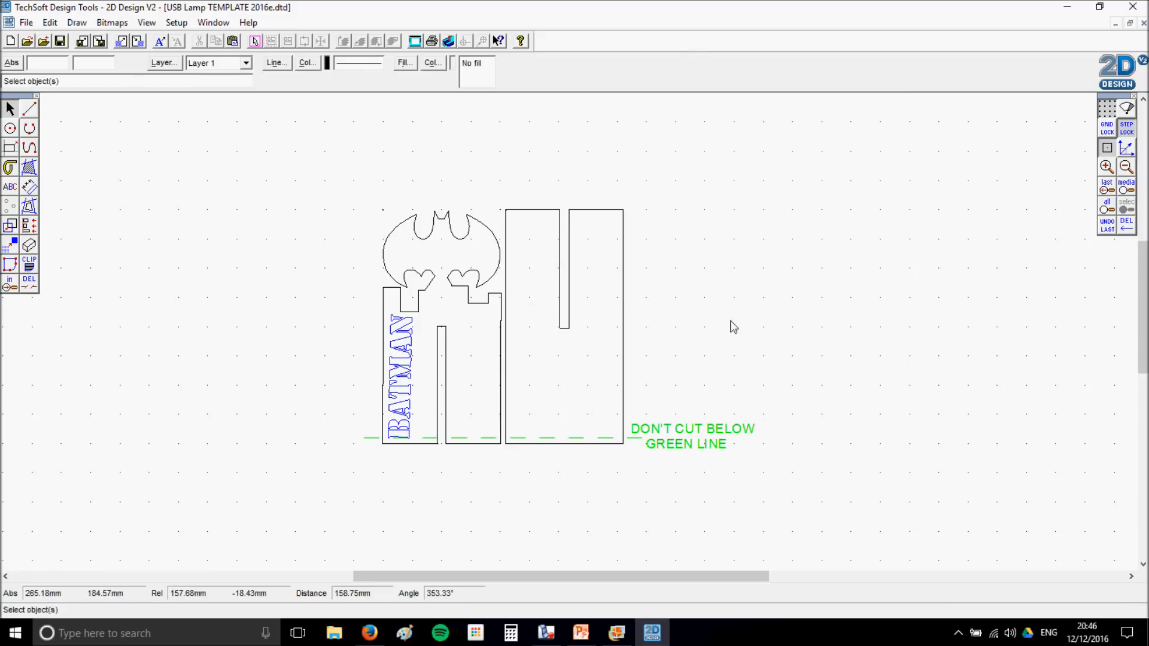
- Browse example slides 9 to 13 in PowerPoint, compare the Batman lamp's two panels, and return to 2D Design
click(582, 633)
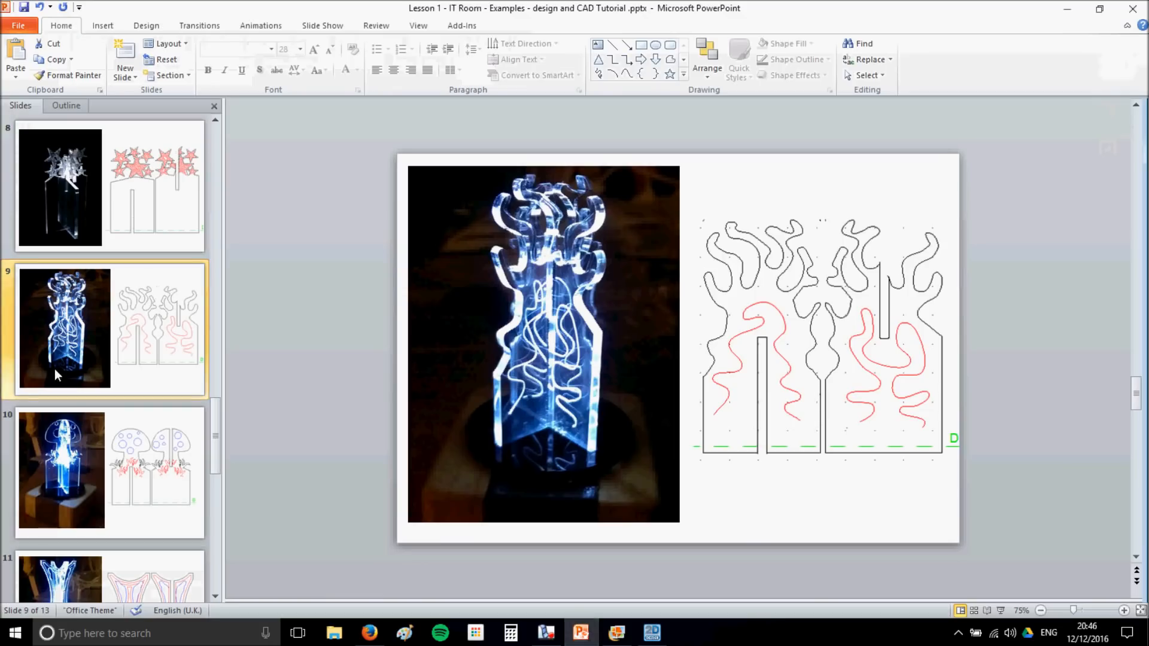
scroll(117, 352, down, 2)
scroll(116, 352, down, 2)
click(112, 467)
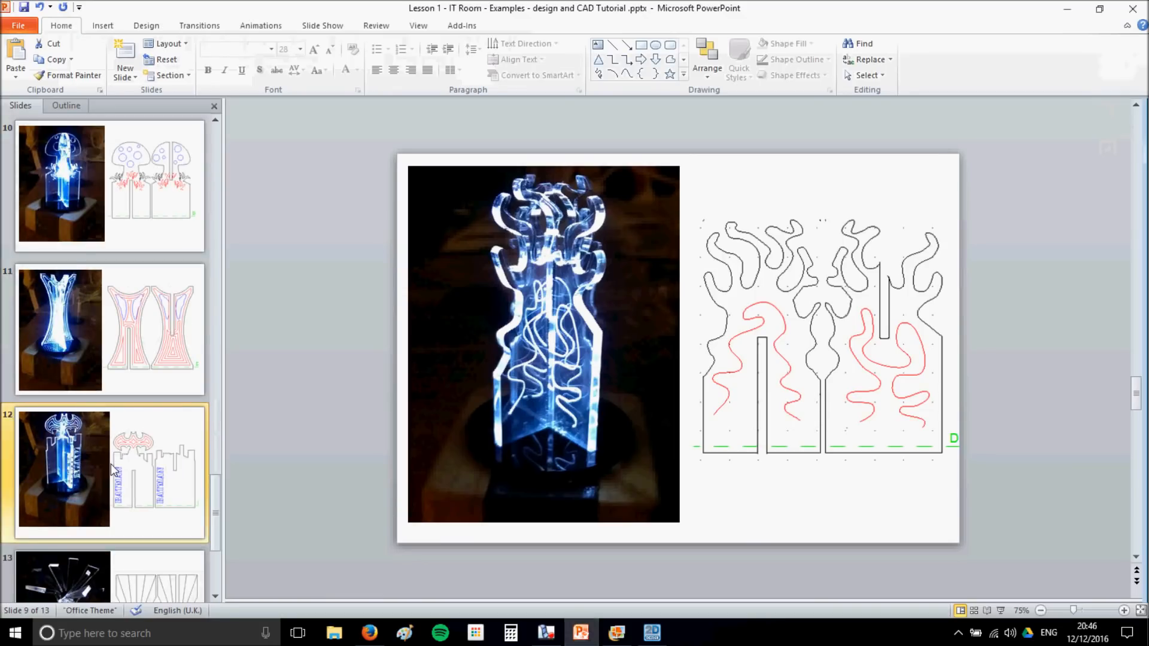
scroll(114, 470, down, 2)
click(116, 476)
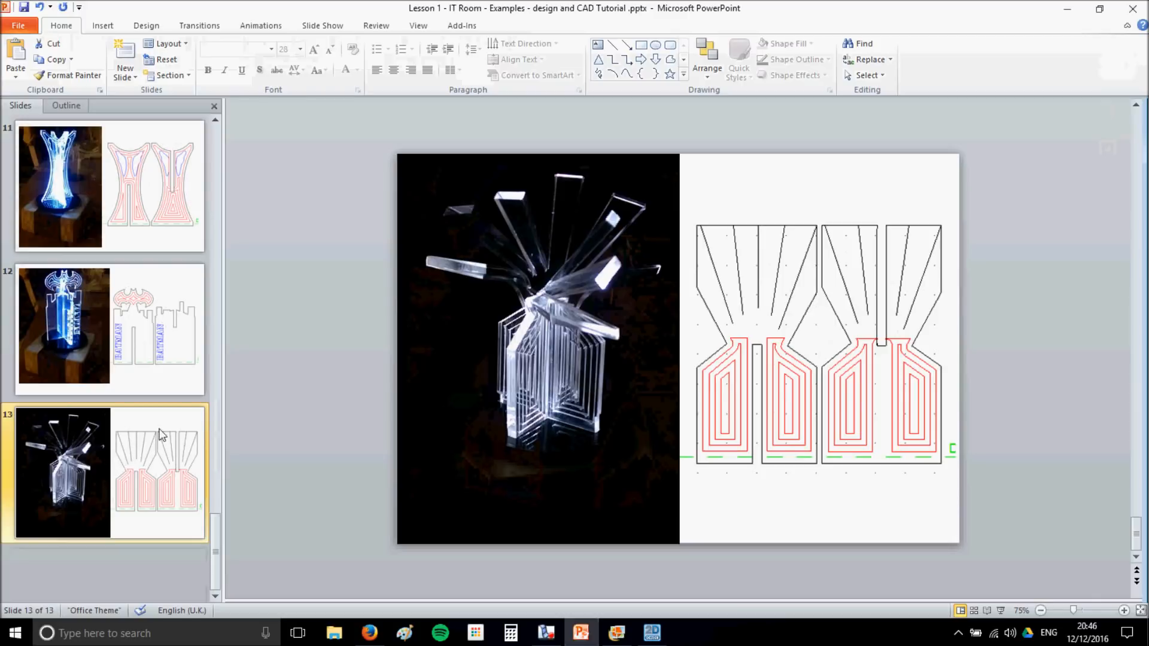
click(164, 303)
click(160, 227)
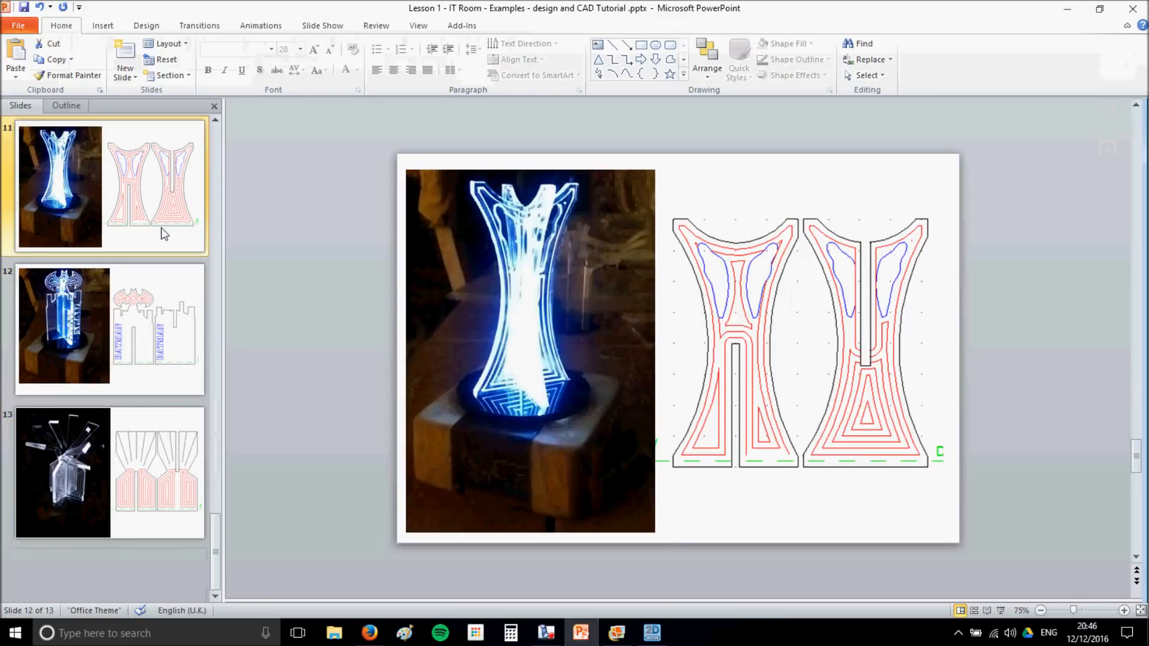
scroll(160, 228, up, 2)
click(160, 210)
scroll(160, 211, up, 2)
click(168, 210)
scroll(168, 211, up, 2)
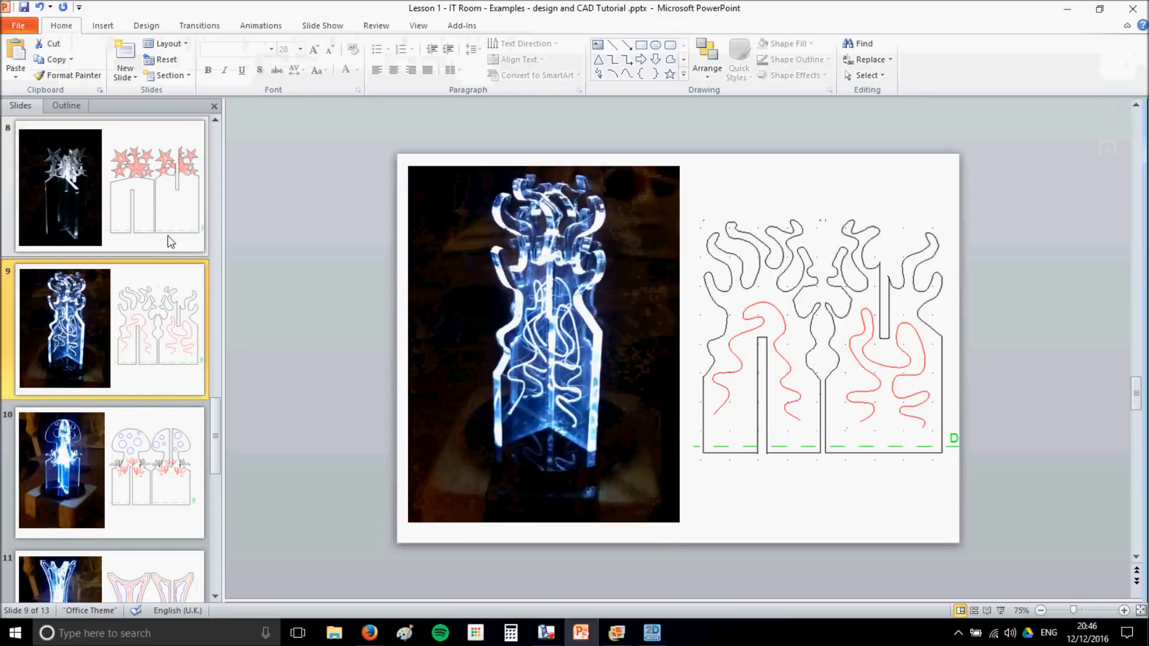
scroll(165, 335, down, 3)
click(160, 446)
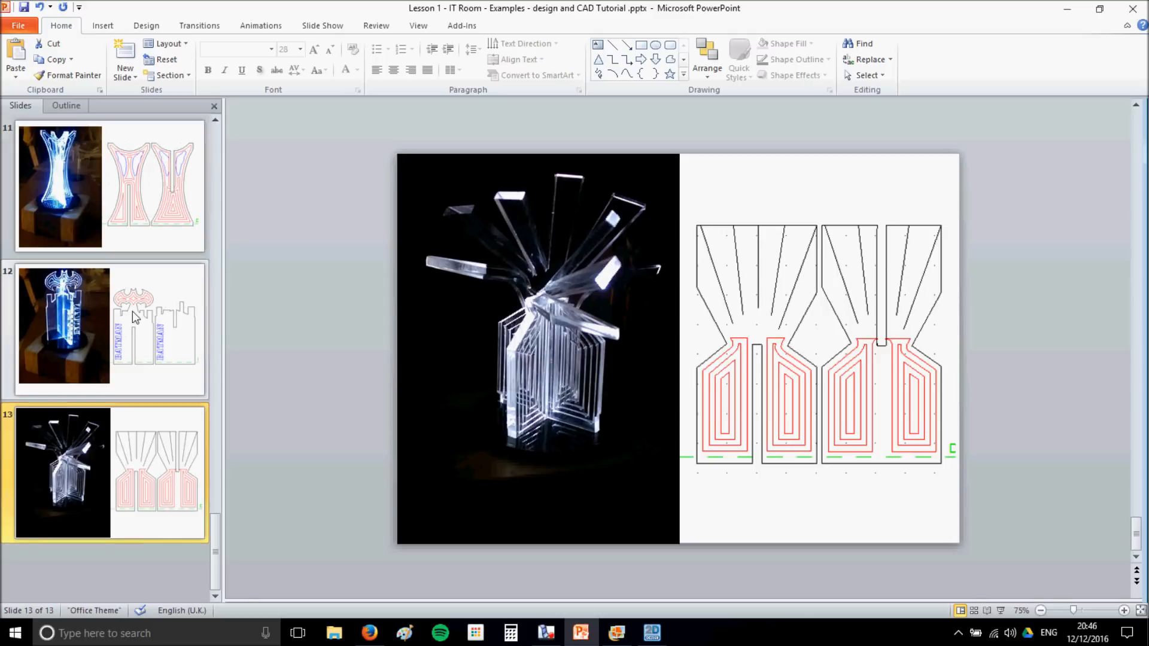
click(138, 359)
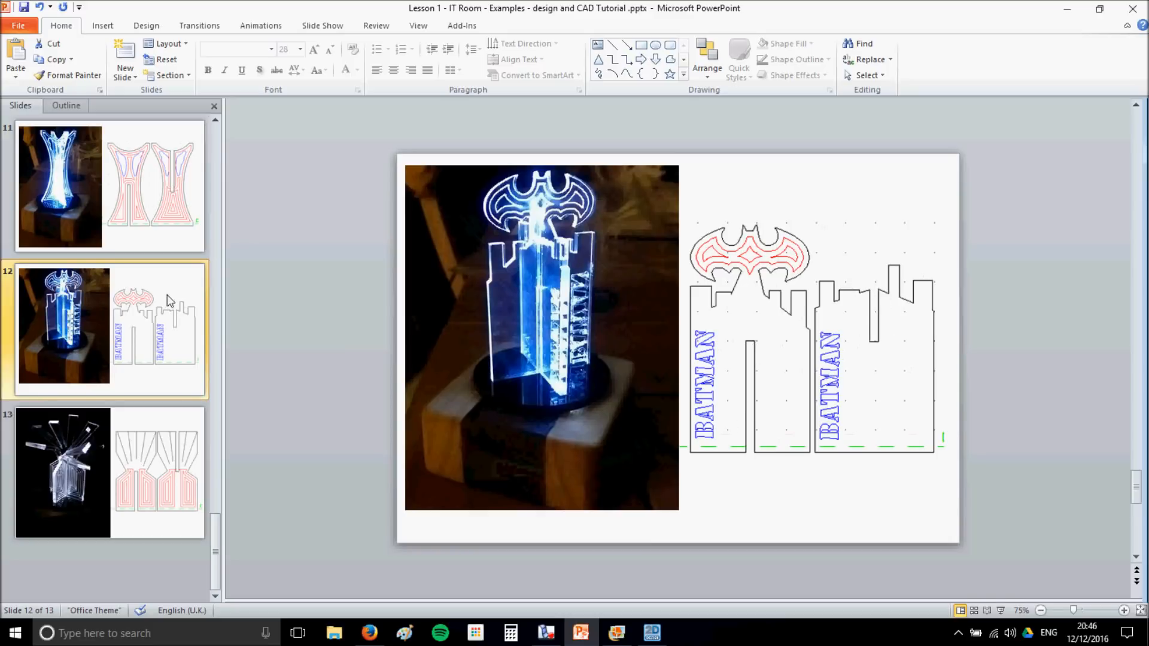
click(652, 633)
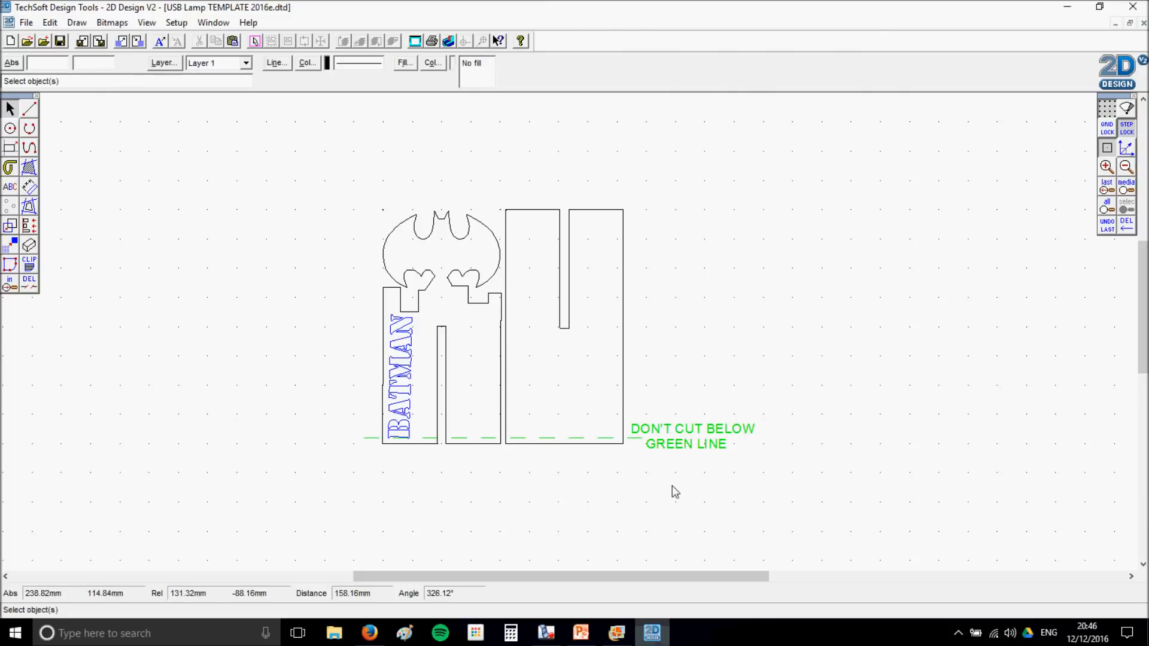
click(446, 349)
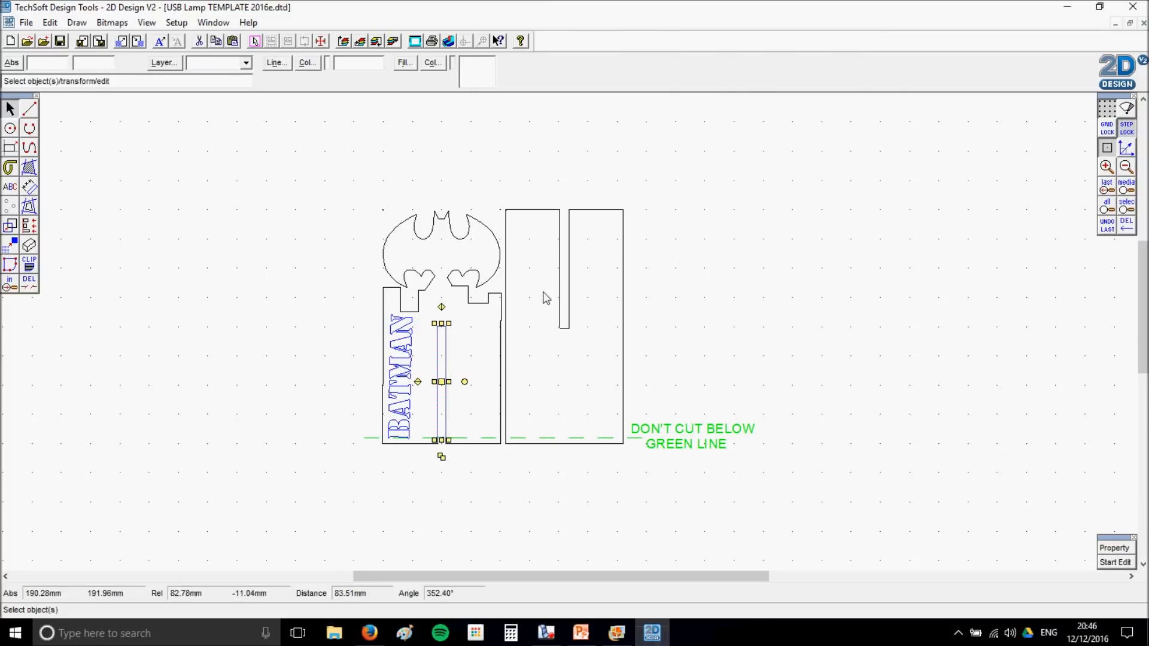
click(562, 292)
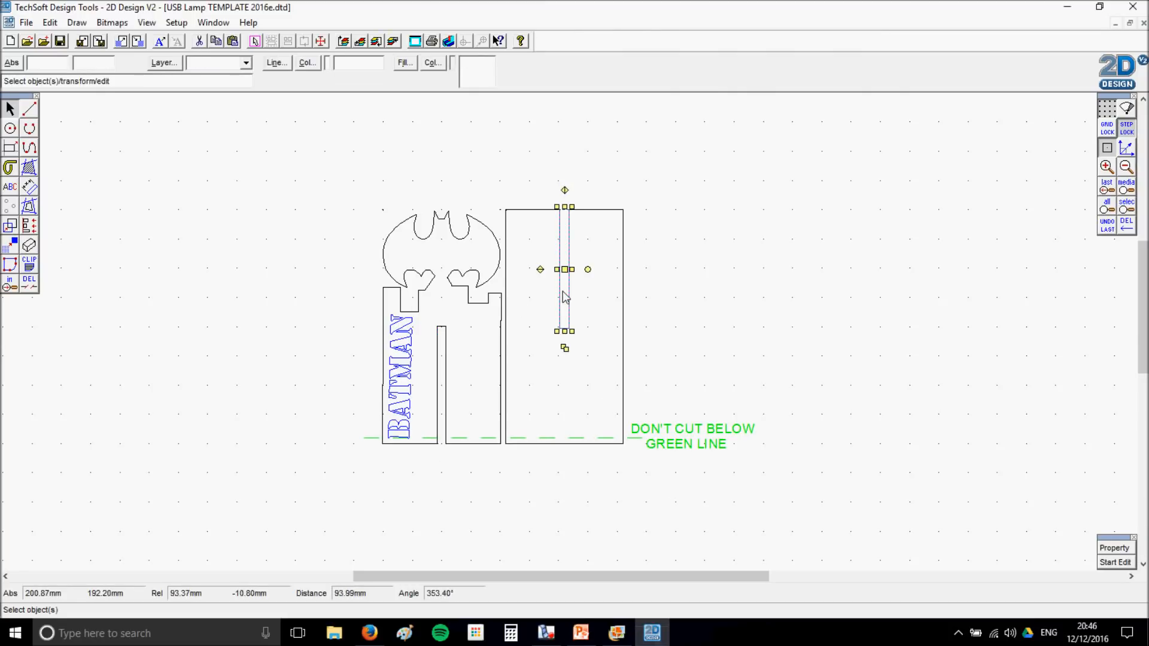
click(769, 322)
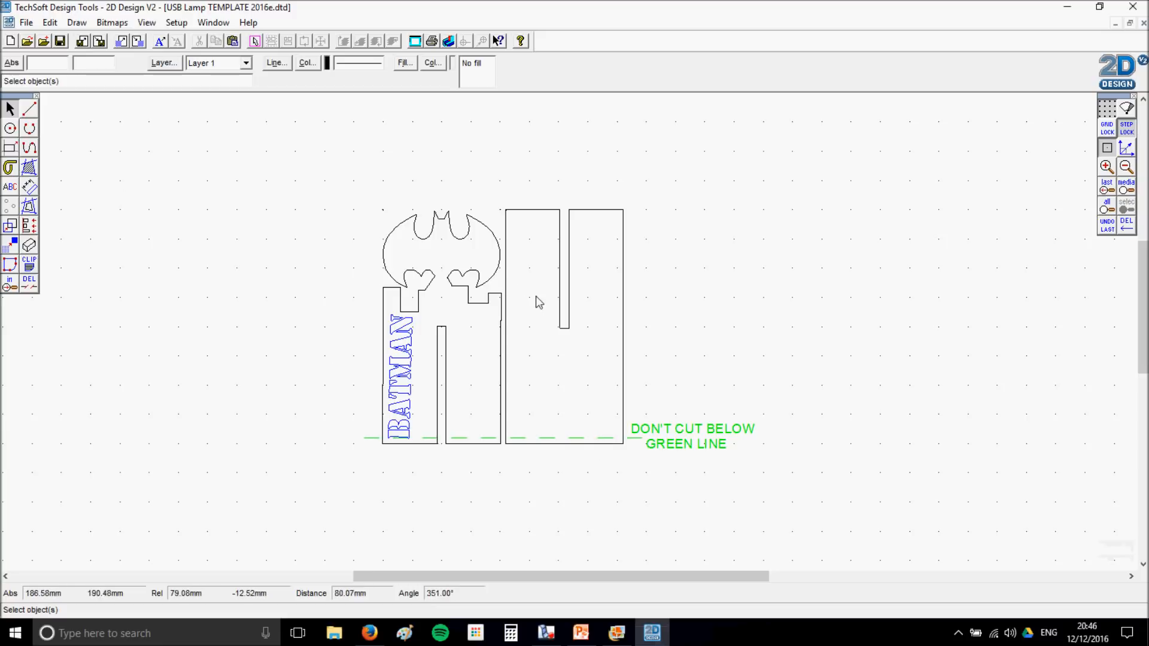
- Draw four overlapping rectangles of varying height across the upper part of the second panel as skyline buildings, keeping them around the slot
click(10, 147)
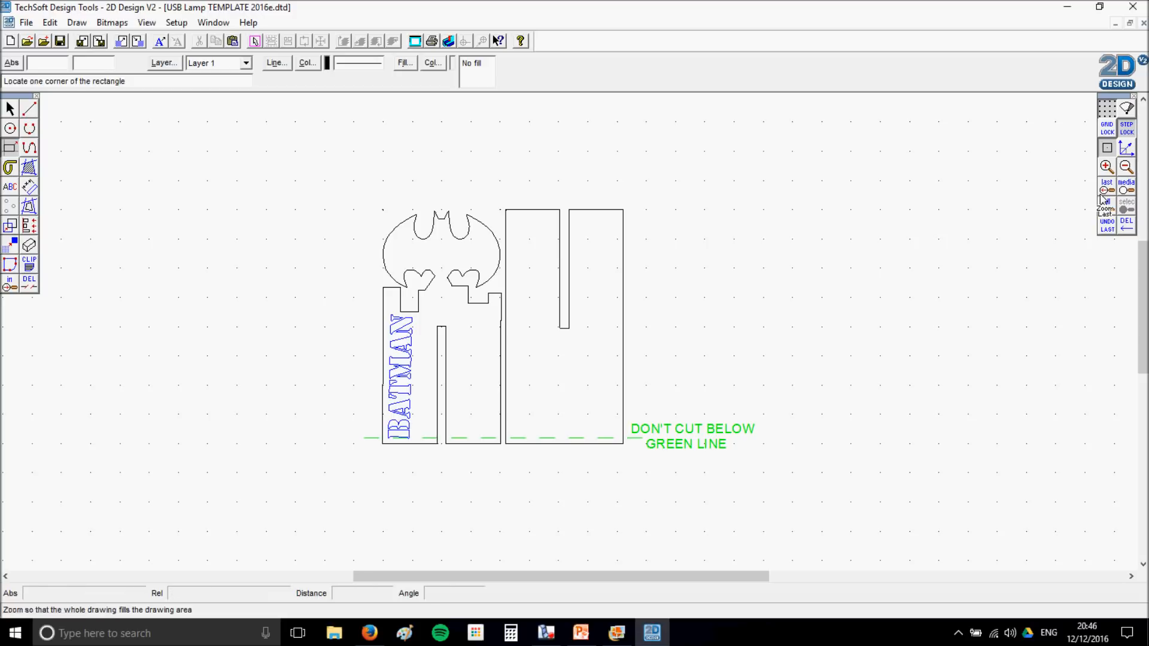
click(1109, 148)
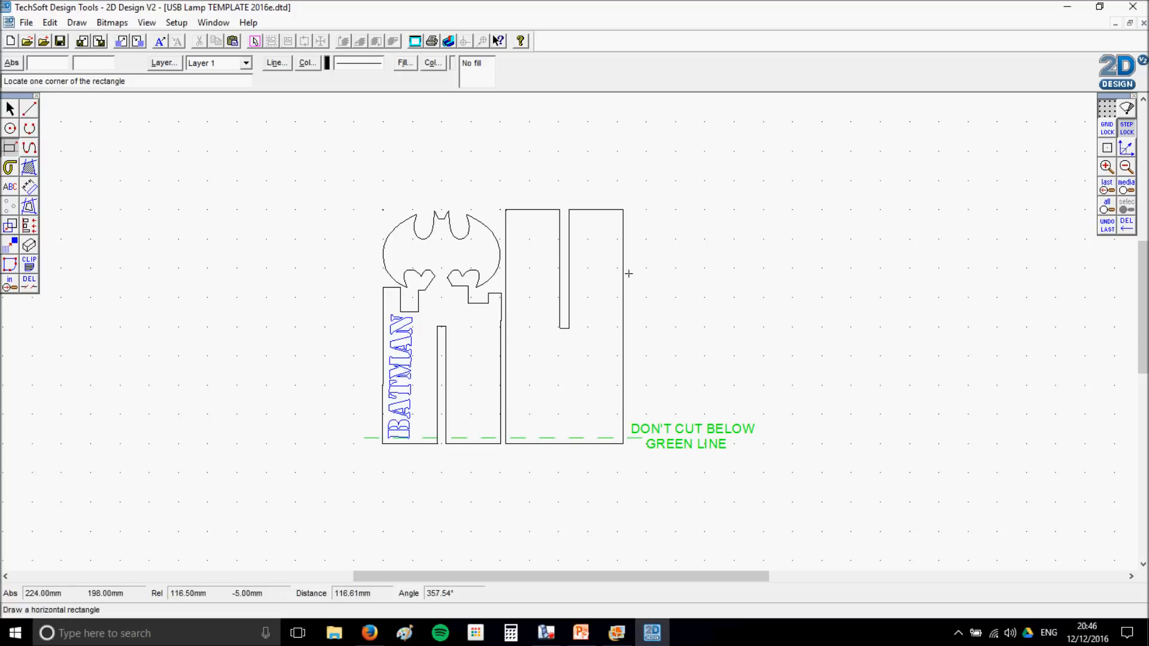
click(505, 278)
click(538, 345)
click(530, 297)
click(559, 317)
click(570, 274)
click(587, 340)
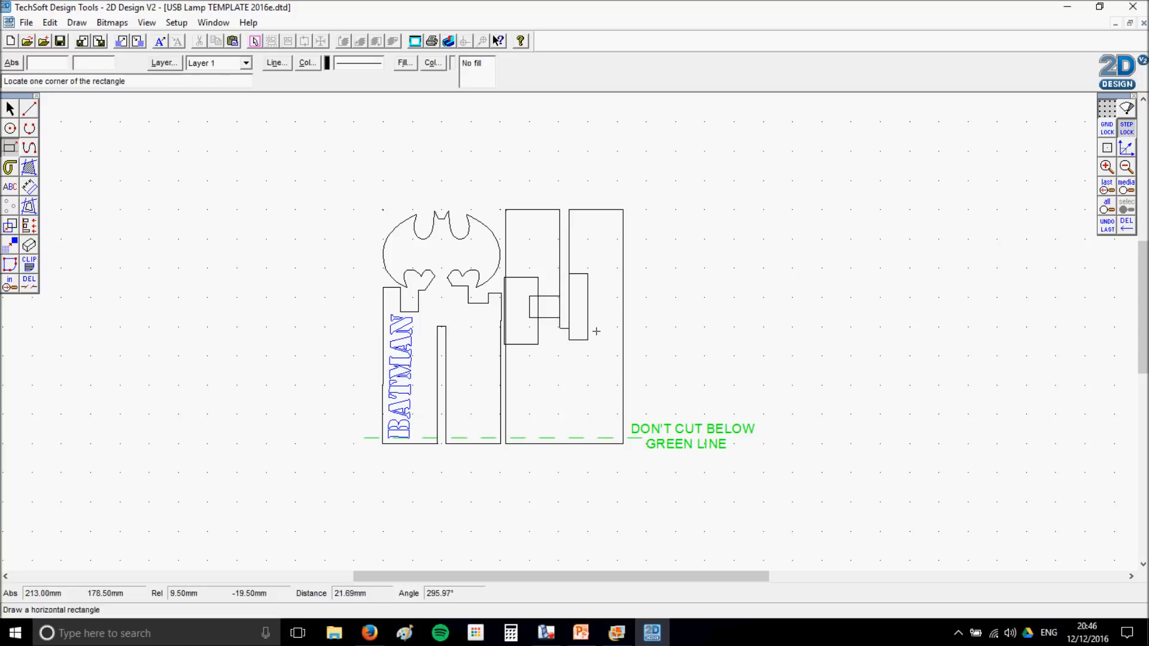
click(588, 294)
click(630, 330)
key(Escape)
- Delete the second panel's original top edges and the slot and side outlines above the building rectangles
click(36, 285)
click(569, 249)
click(559, 254)
click(506, 264)
click(505, 287)
click(522, 229)
click(610, 220)
click(623, 282)
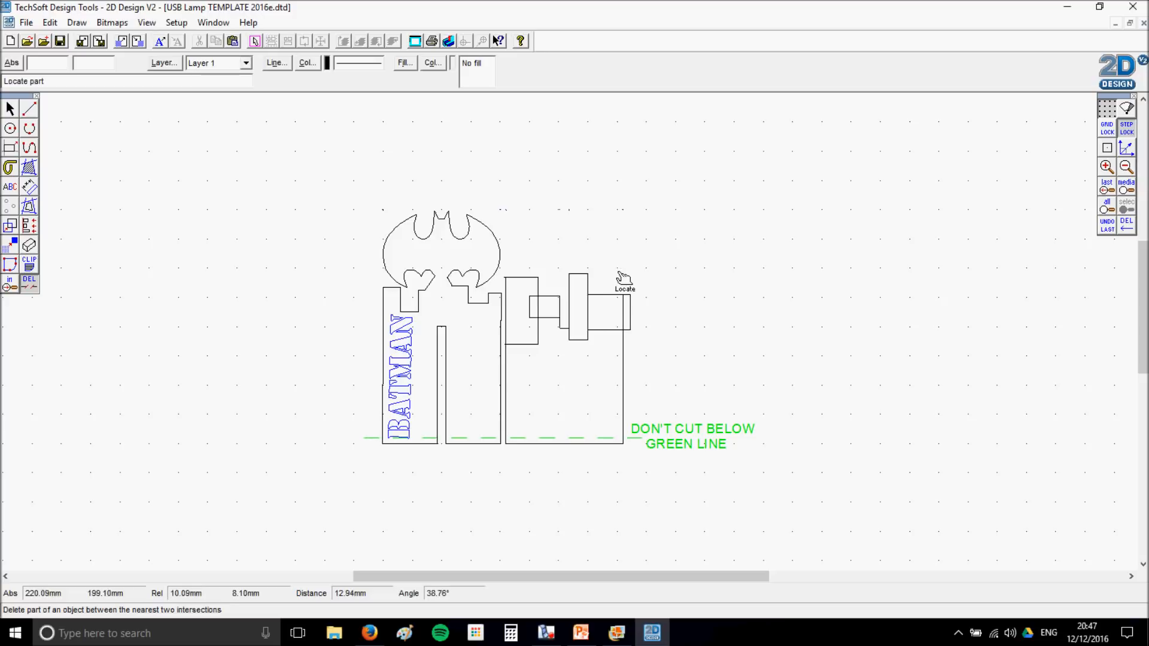
- Delete the building rectangles' bottom edges and overlapping inner segments so a stepped skyline outline remains around the slot
click(604, 332)
click(582, 341)
click(568, 338)
click(549, 319)
click(539, 314)
click(532, 313)
click(538, 329)
click(530, 346)
click(533, 318)
click(533, 296)
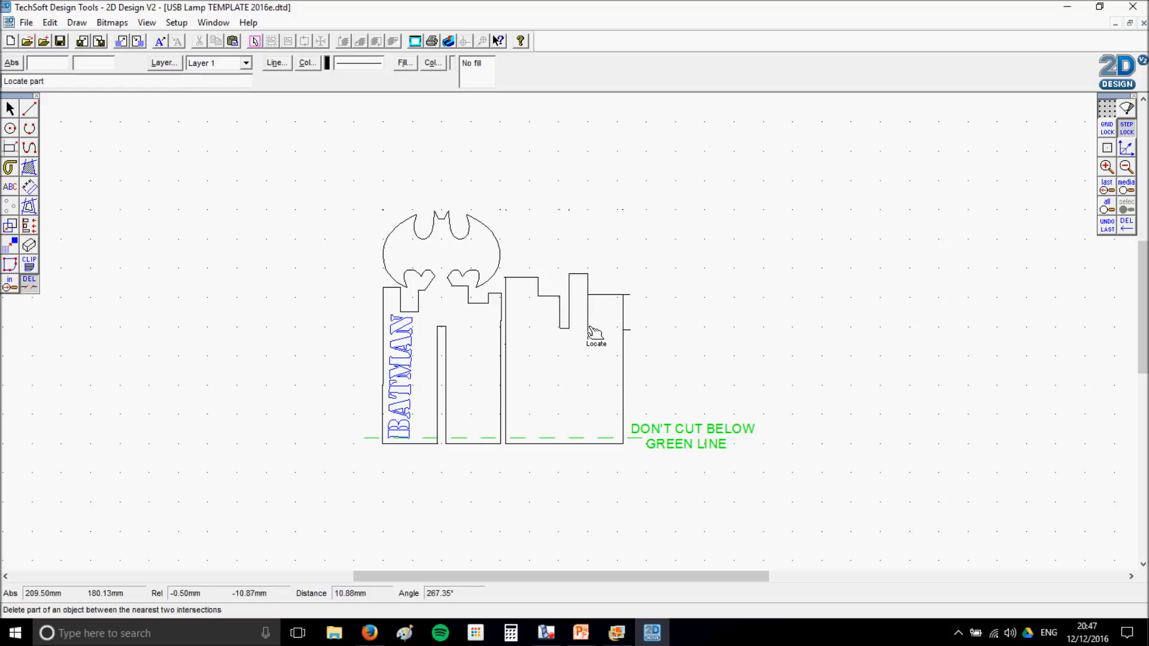
- Trim the line stubs beyond the second panel's outer edge and remove the leftover segment inside it
click(627, 330)
click(627, 295)
click(588, 327)
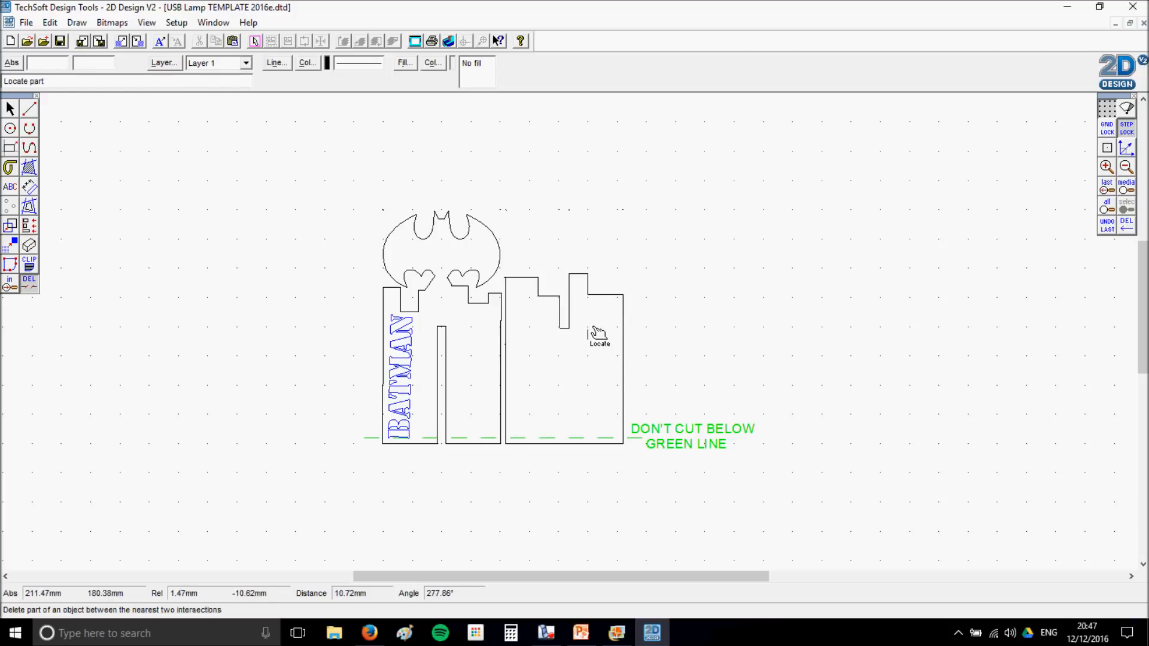
key(Escape)
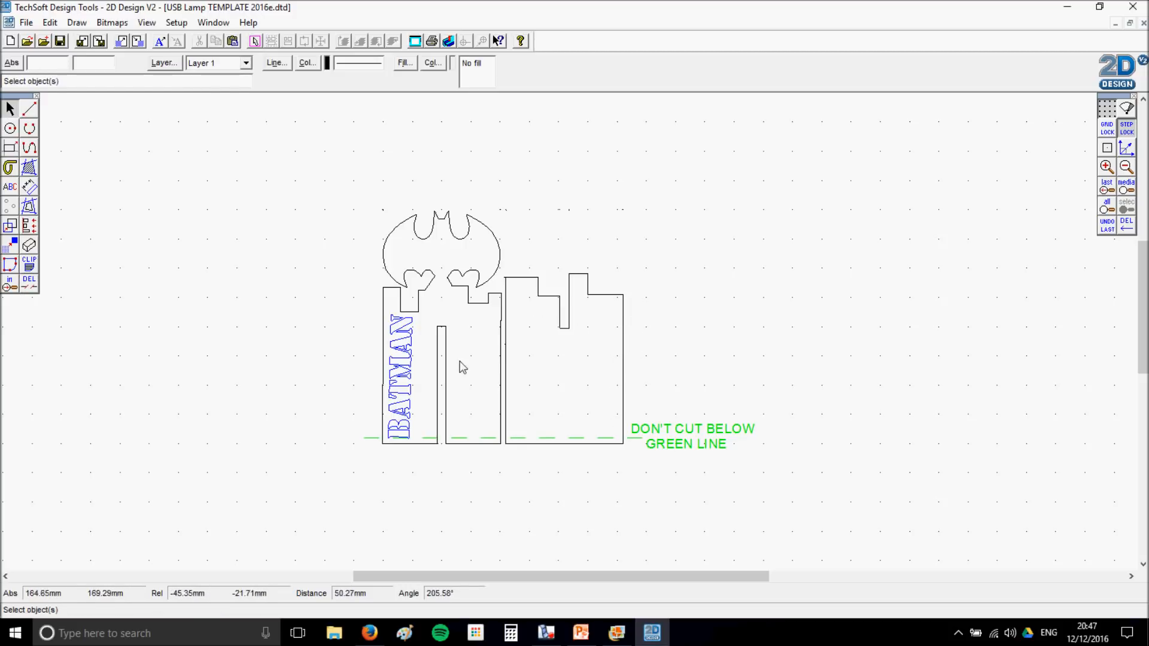
click(563, 323)
click(633, 324)
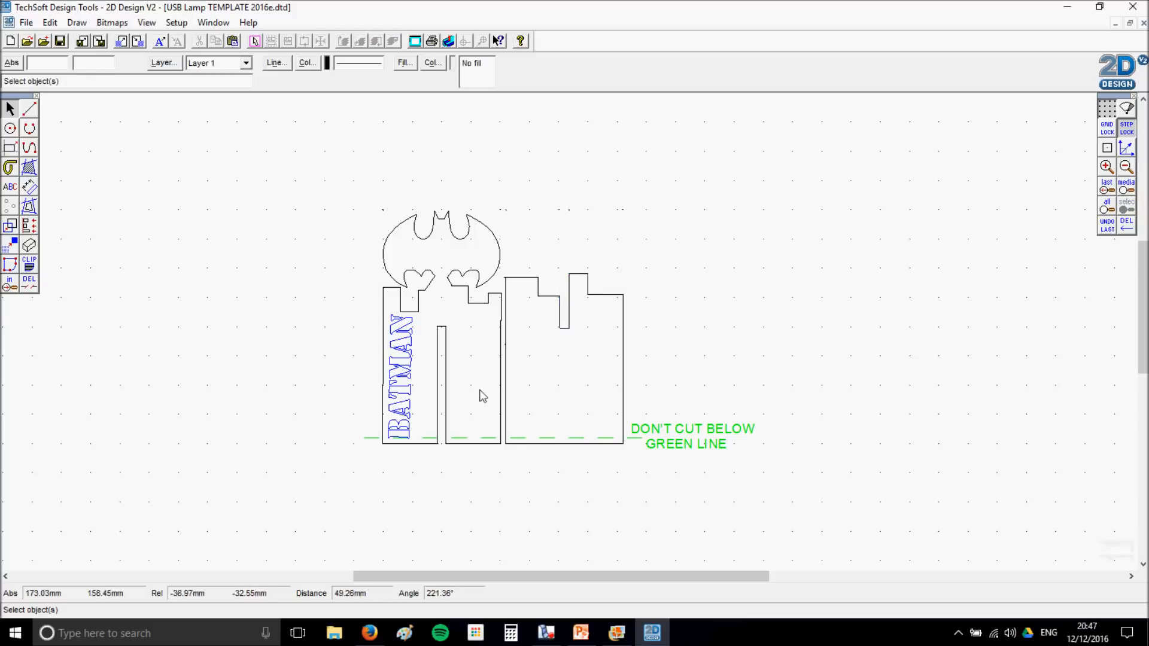
click(444, 340)
click(570, 358)
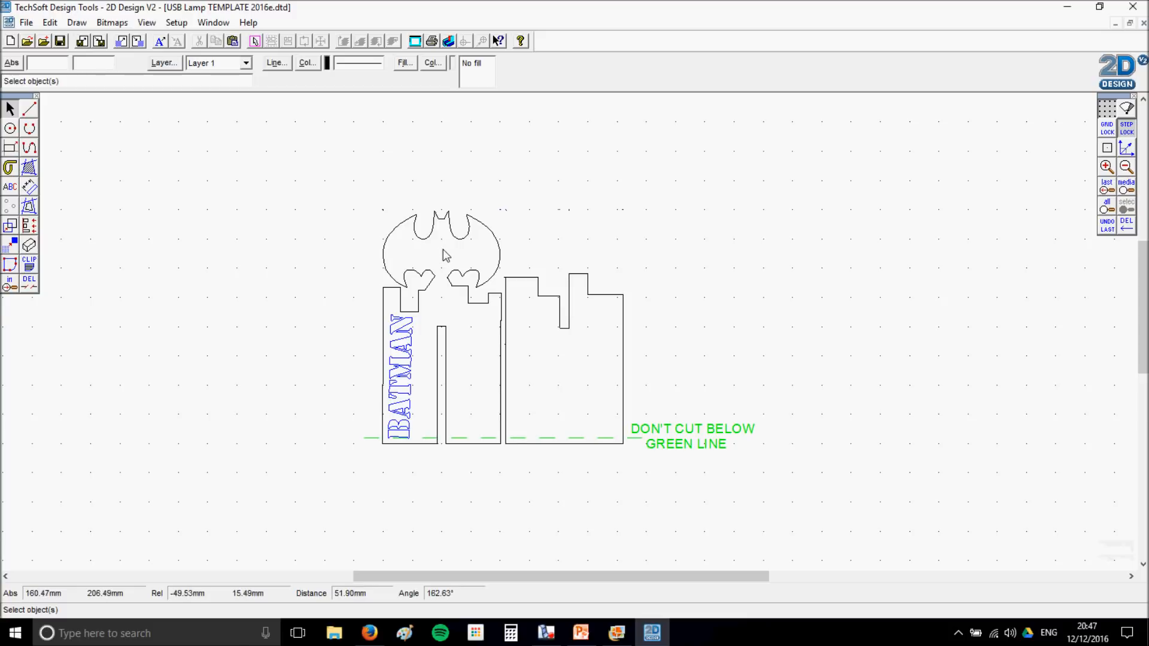
- Switch to PowerPoint and look back through the example lamp slides from 12 to 8
click(580, 632)
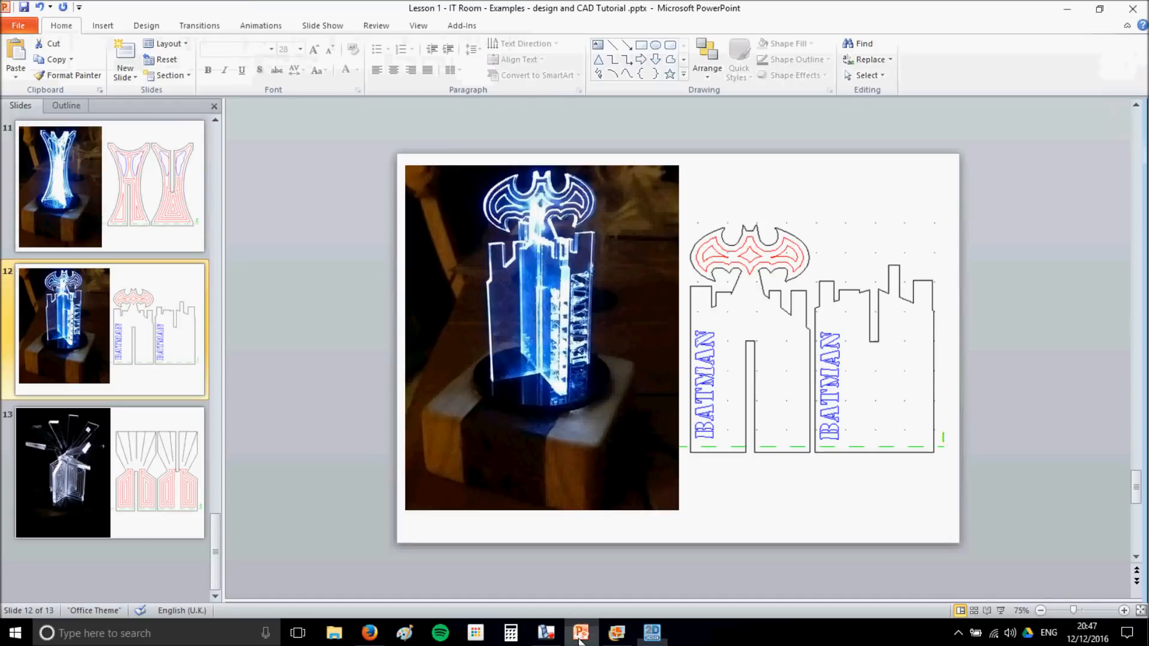
click(157, 217)
scroll(157, 217, up, 2)
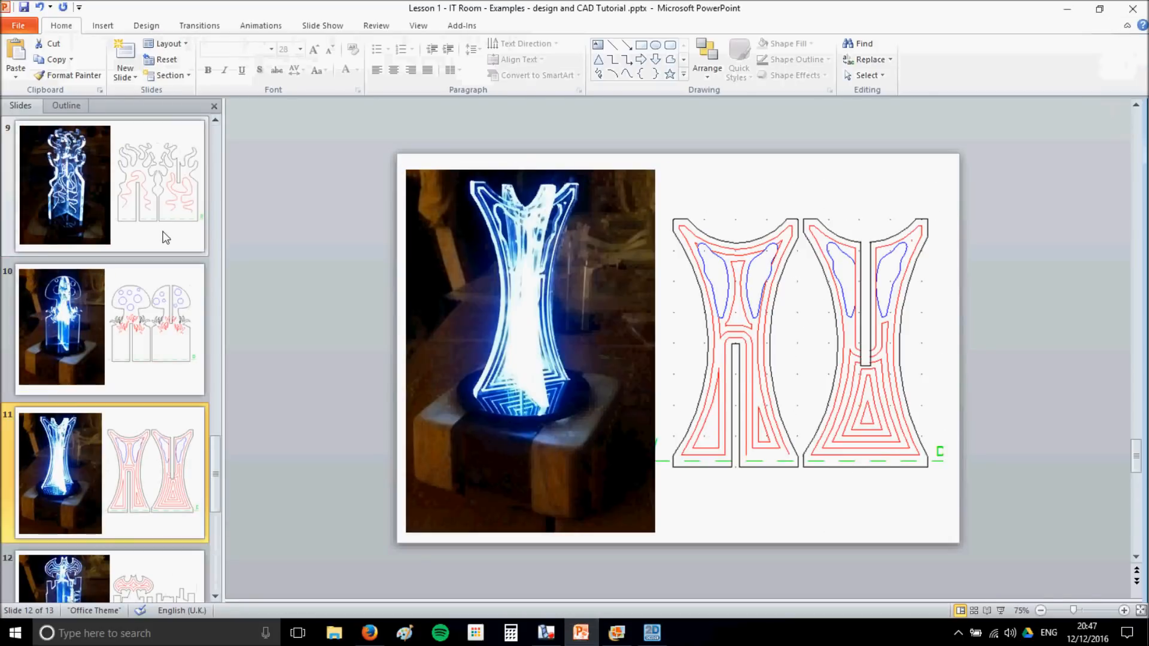
click(163, 233)
scroll(163, 233, up, 2)
click(157, 260)
scroll(156, 252, up, 2)
scroll(157, 255, down, 2)
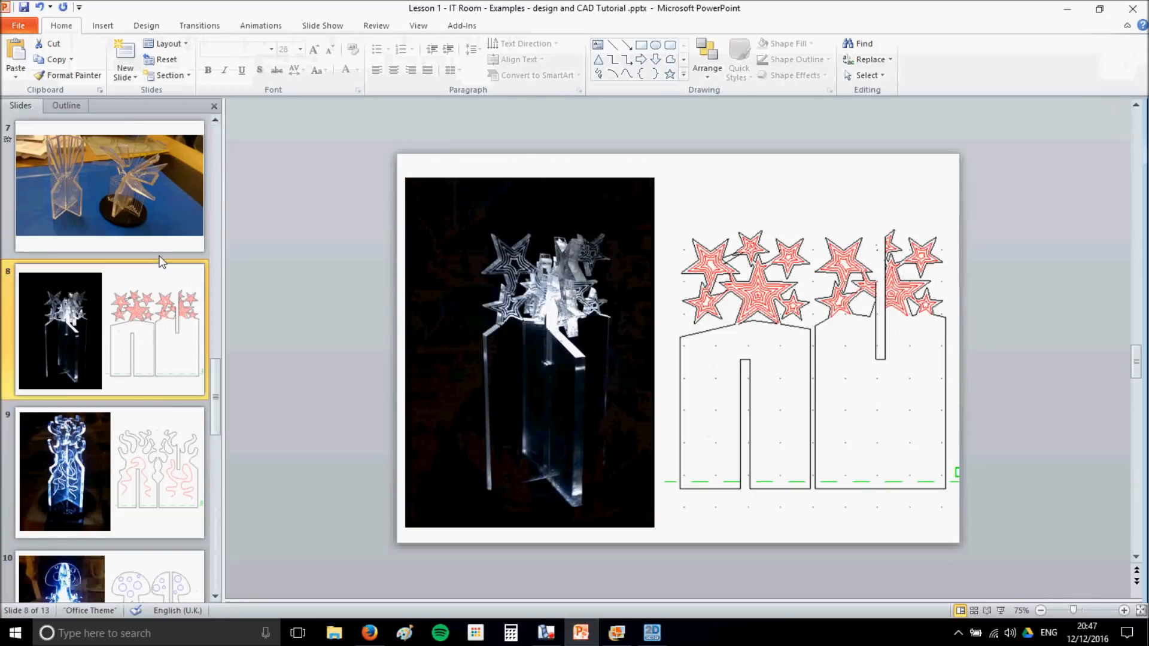
- Compare the lamp photos and panel drawings on slides 9 to 13, and go back to slide 9
click(134, 480)
scroll(129, 480, down, 1)
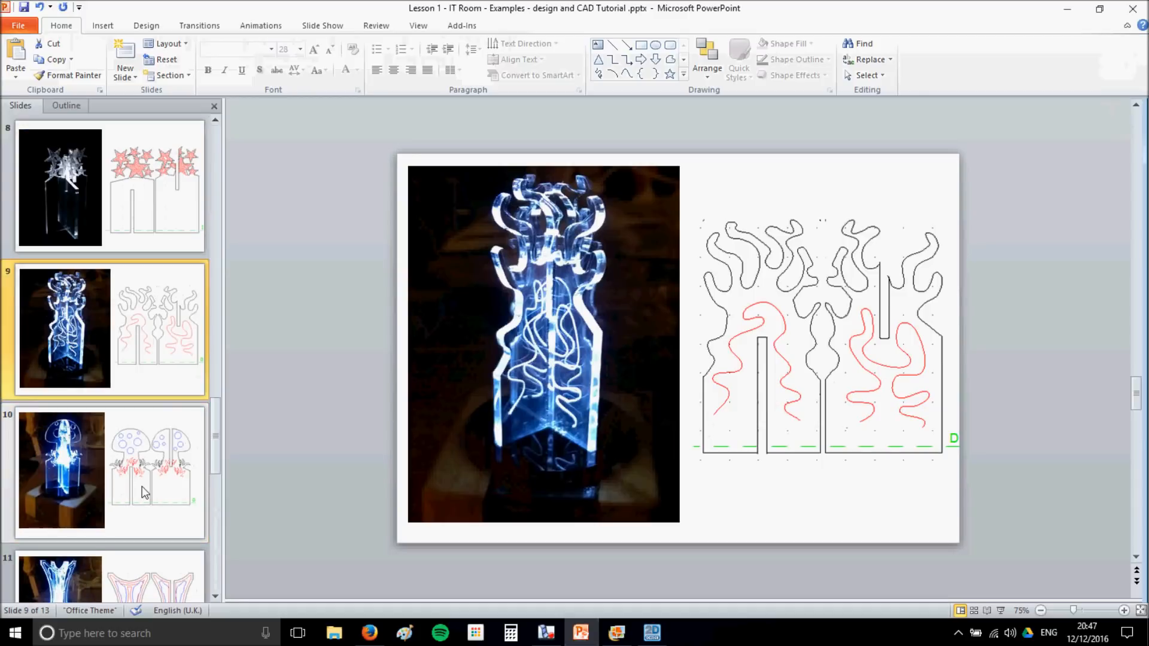
click(145, 492)
scroll(150, 492, down, 1)
click(151, 492)
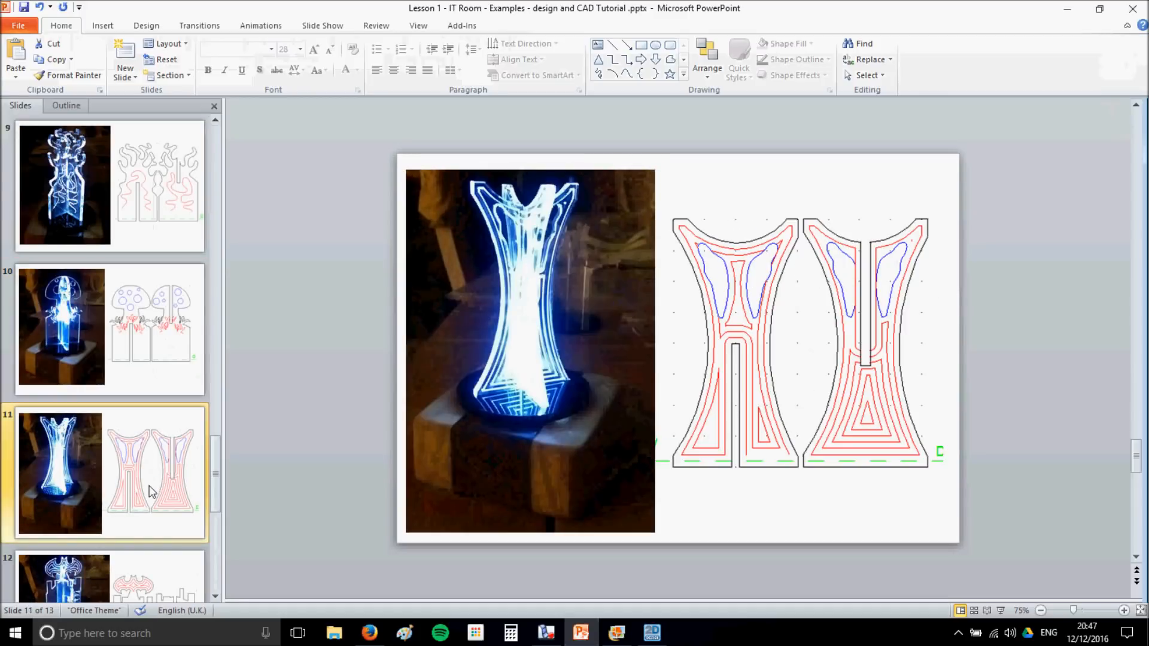
scroll(149, 486, down, 1)
click(149, 487)
scroll(148, 488, down, 1)
click(147, 491)
click(174, 366)
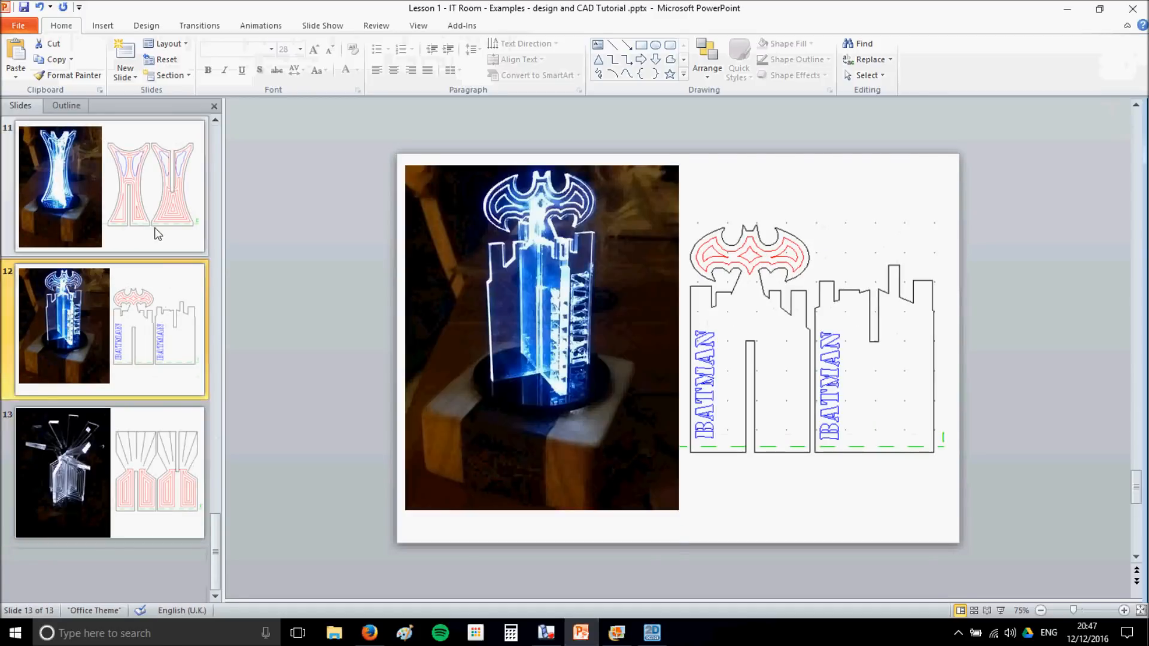
click(157, 233)
scroll(133, 274, up, 1)
click(125, 221)
scroll(126, 228, up, 1)
click(163, 213)
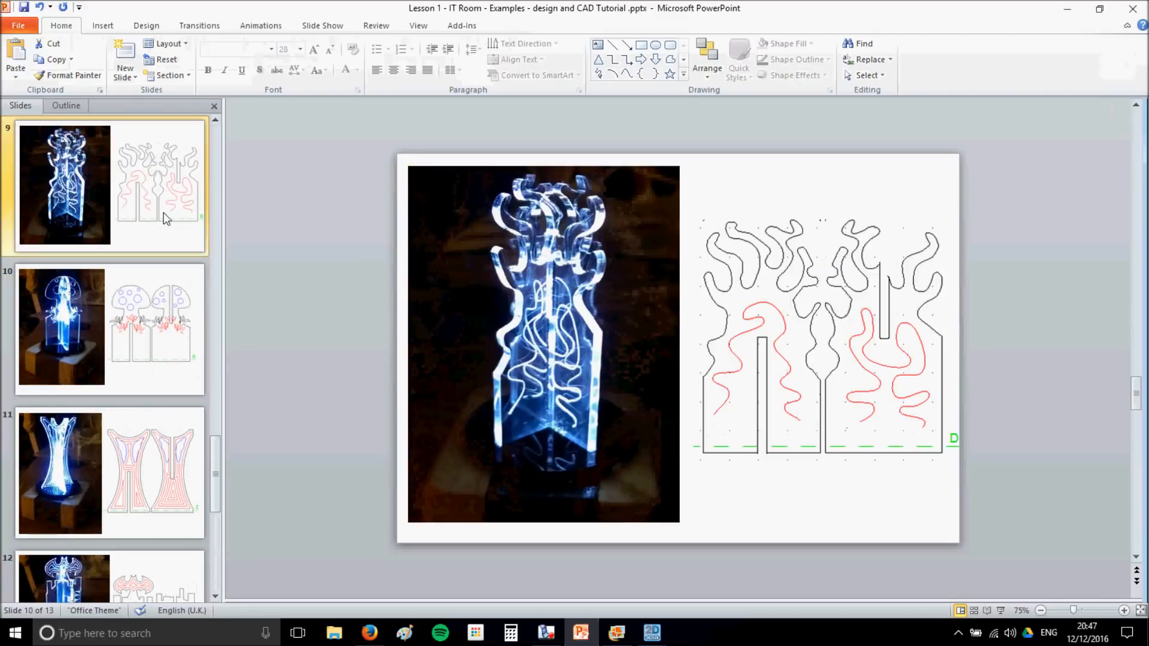
- Switch to Firefox and look over the Batman logo image results
click(369, 633)
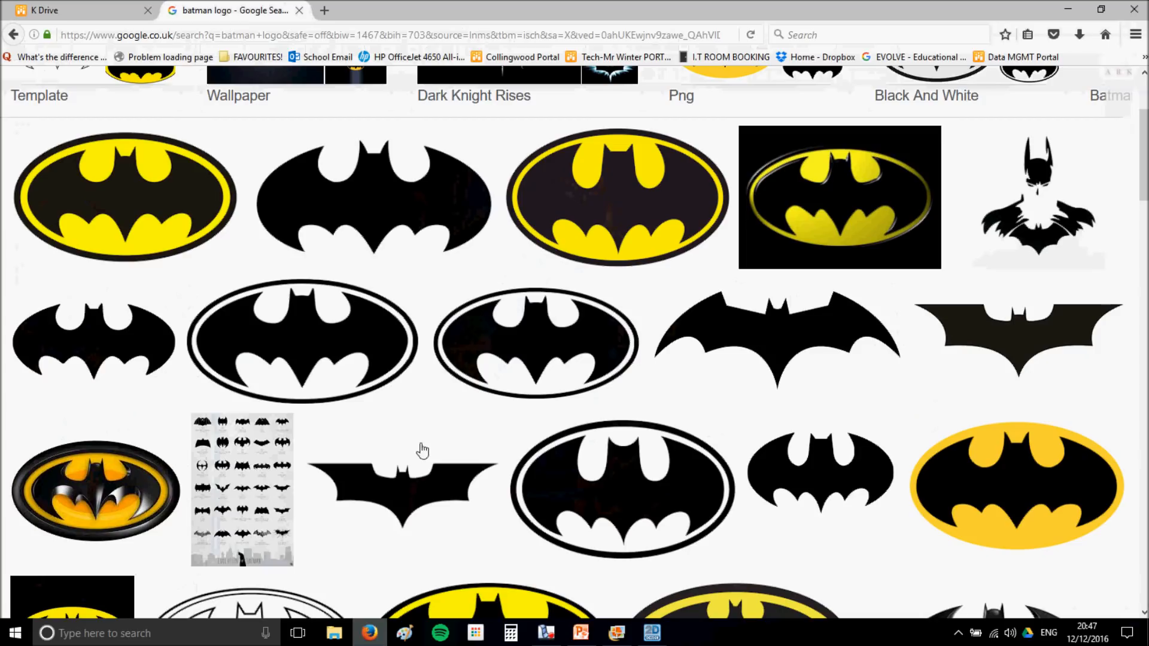
scroll(454, 313, up, 2)
scroll(656, 613, down, 2)
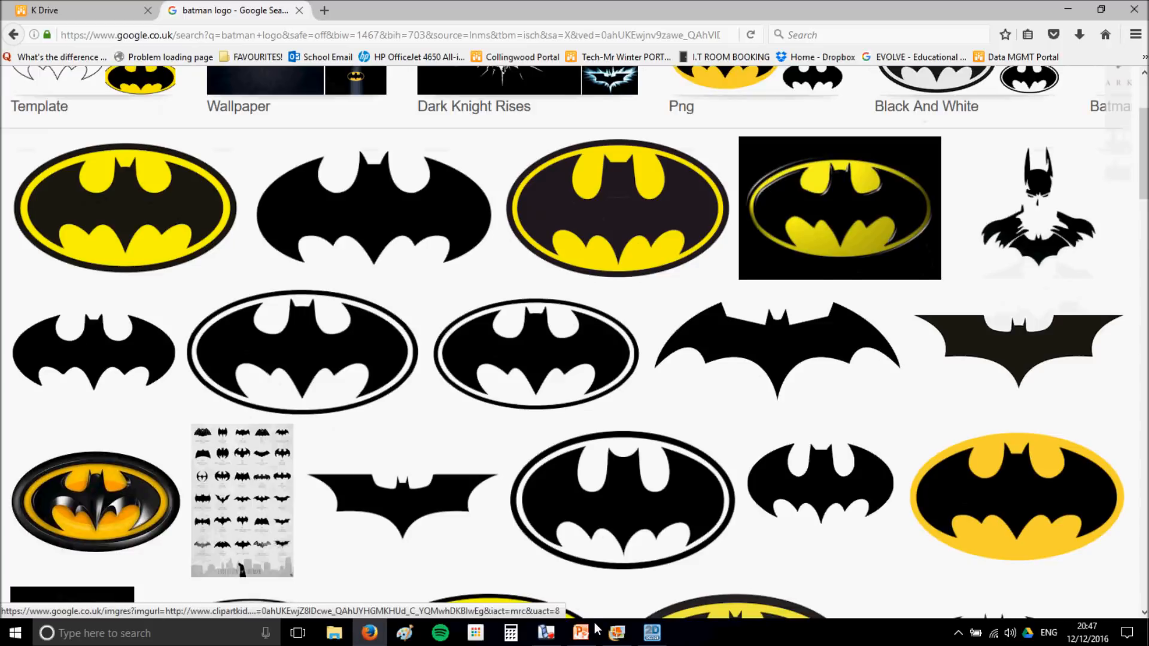
- Return to PowerPoint, review the example lamps on slides 9, 10, 12 and 13, and switch back to 2D Design
click(584, 633)
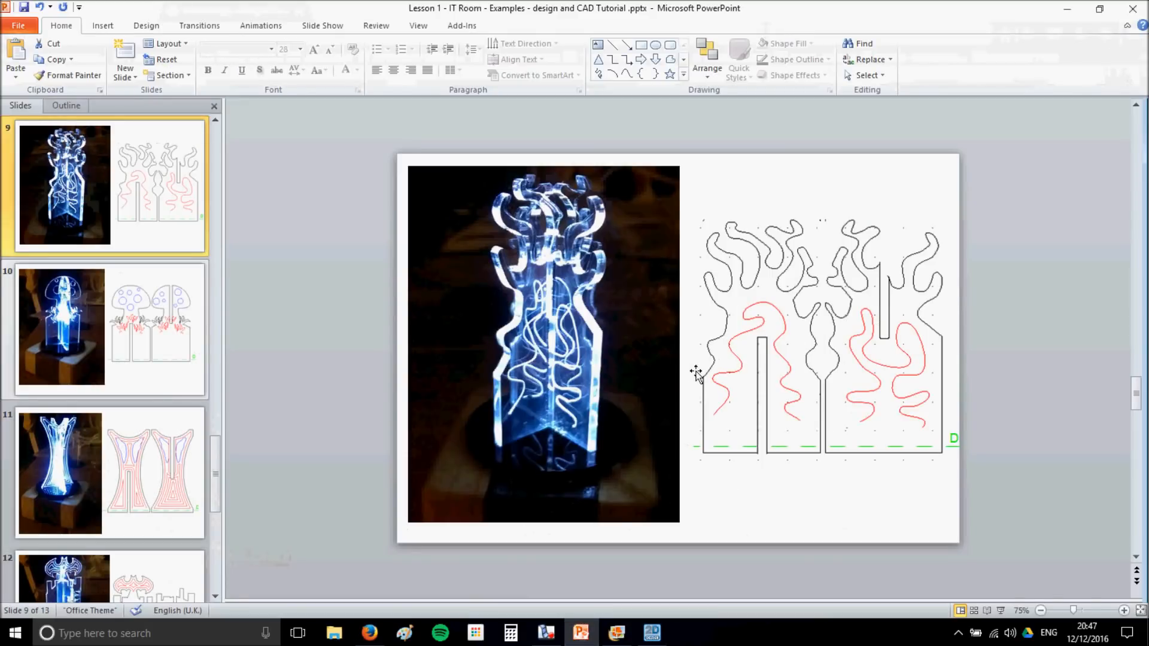
scroll(694, 375, down, 3)
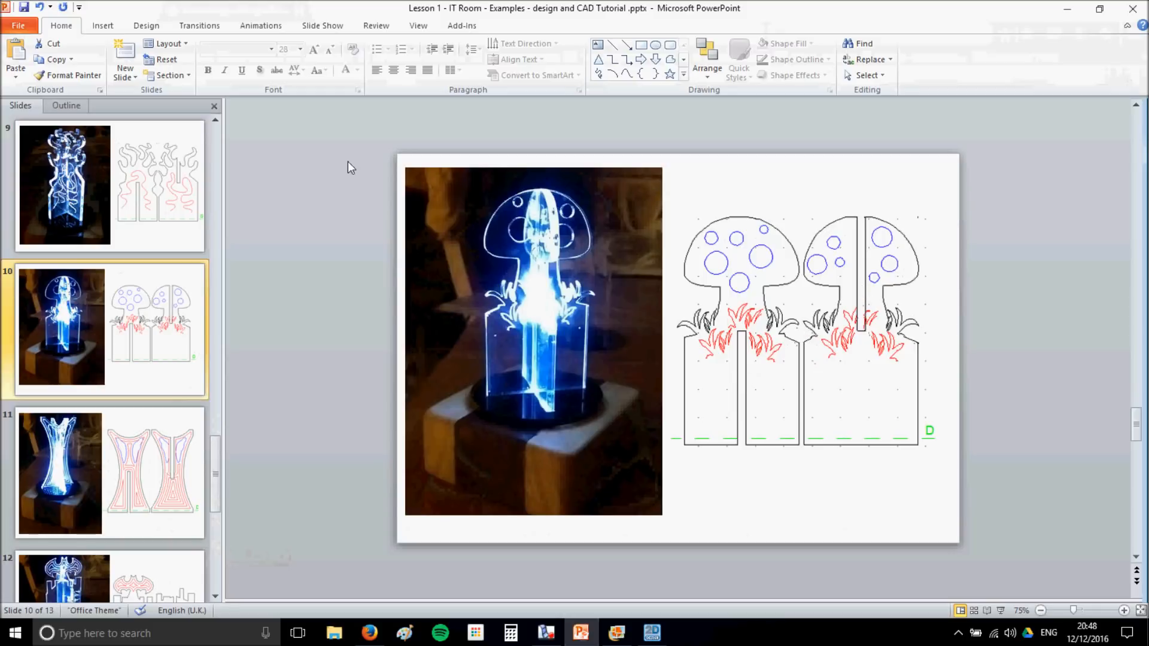
scroll(341, 198, up, 1)
scroll(137, 391, down, 1)
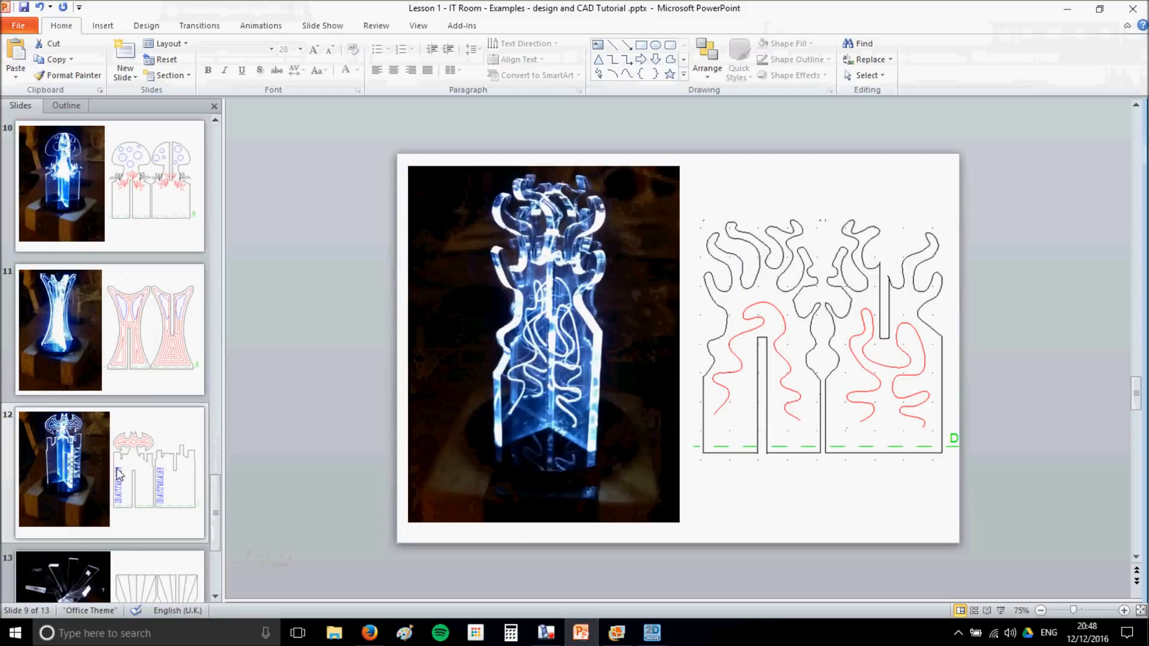
click(144, 476)
scroll(156, 455, down, 1)
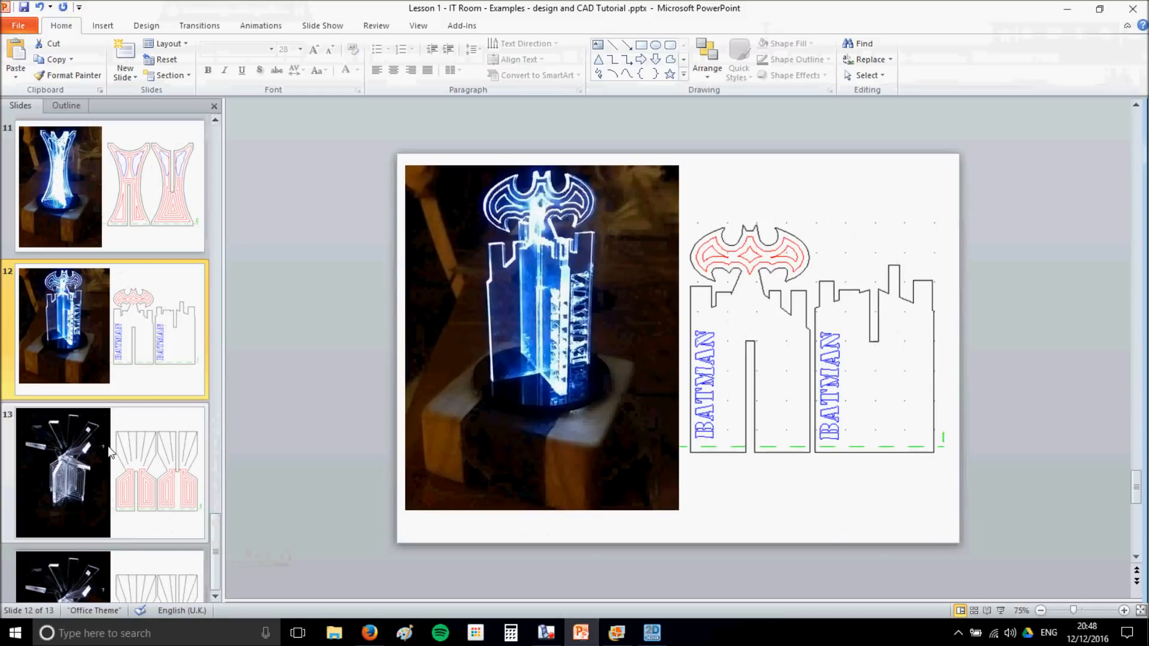
click(168, 496)
click(654, 633)
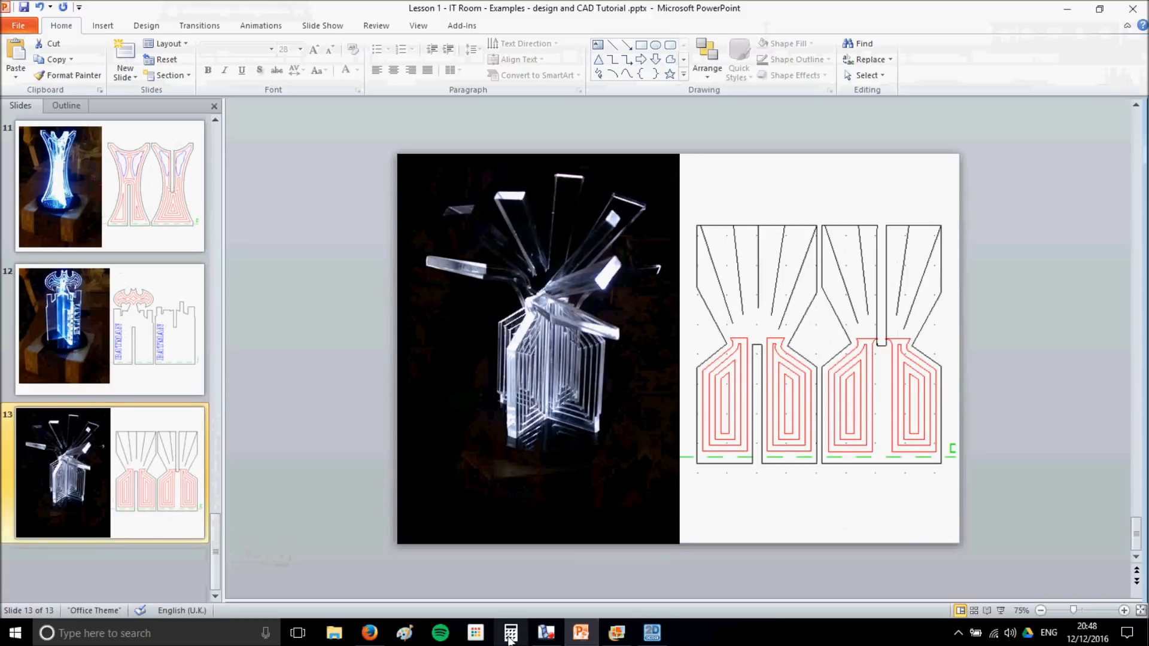